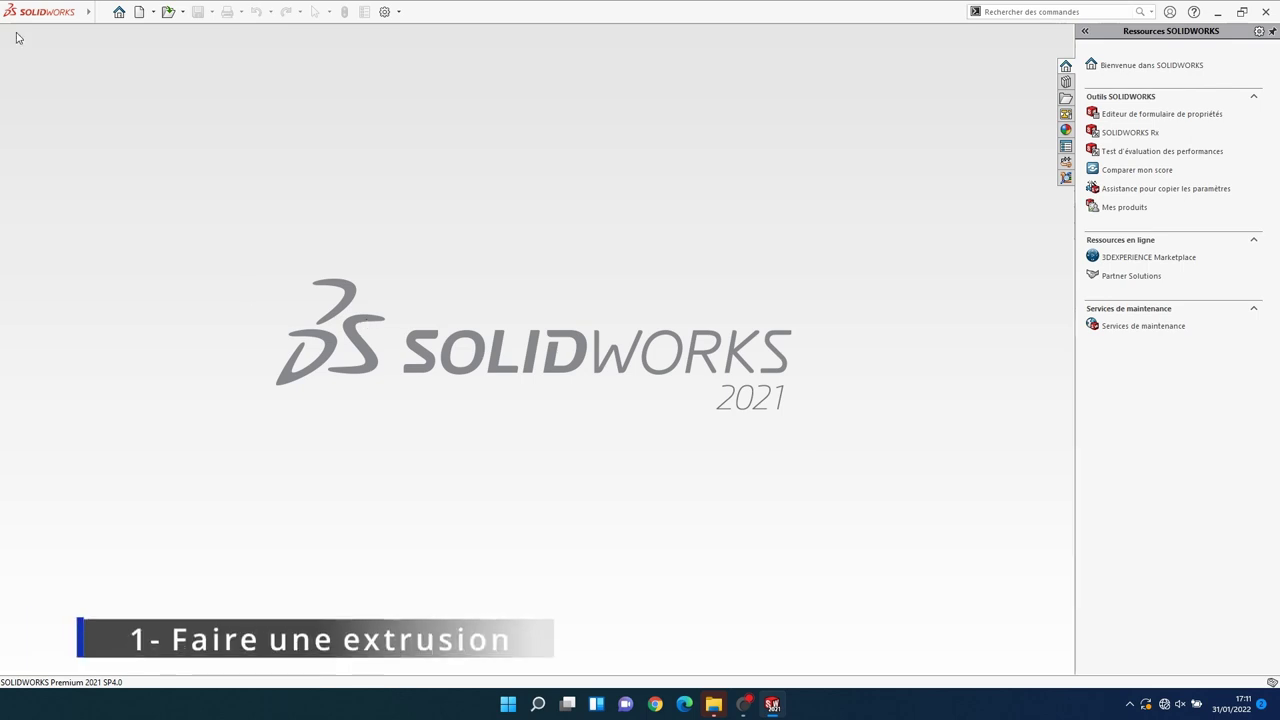
Step: Create a new Pièce (part) document from the File menu
click(107, 12)
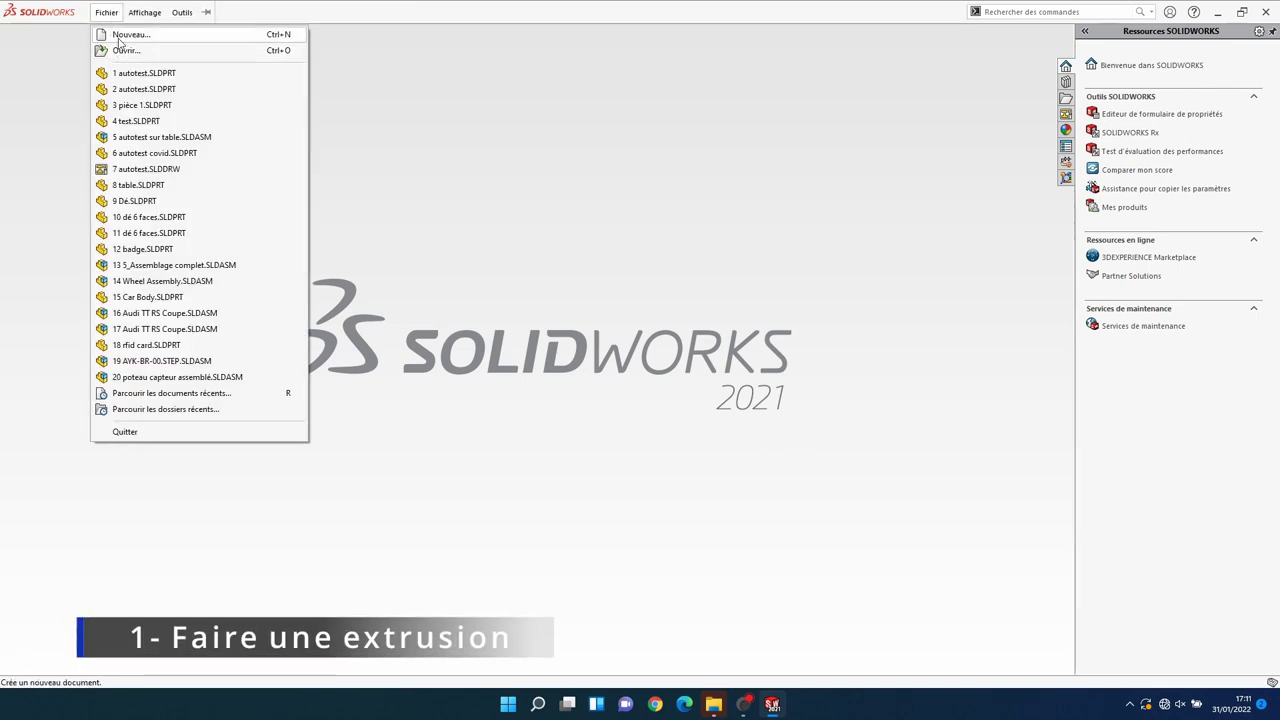
click(119, 38)
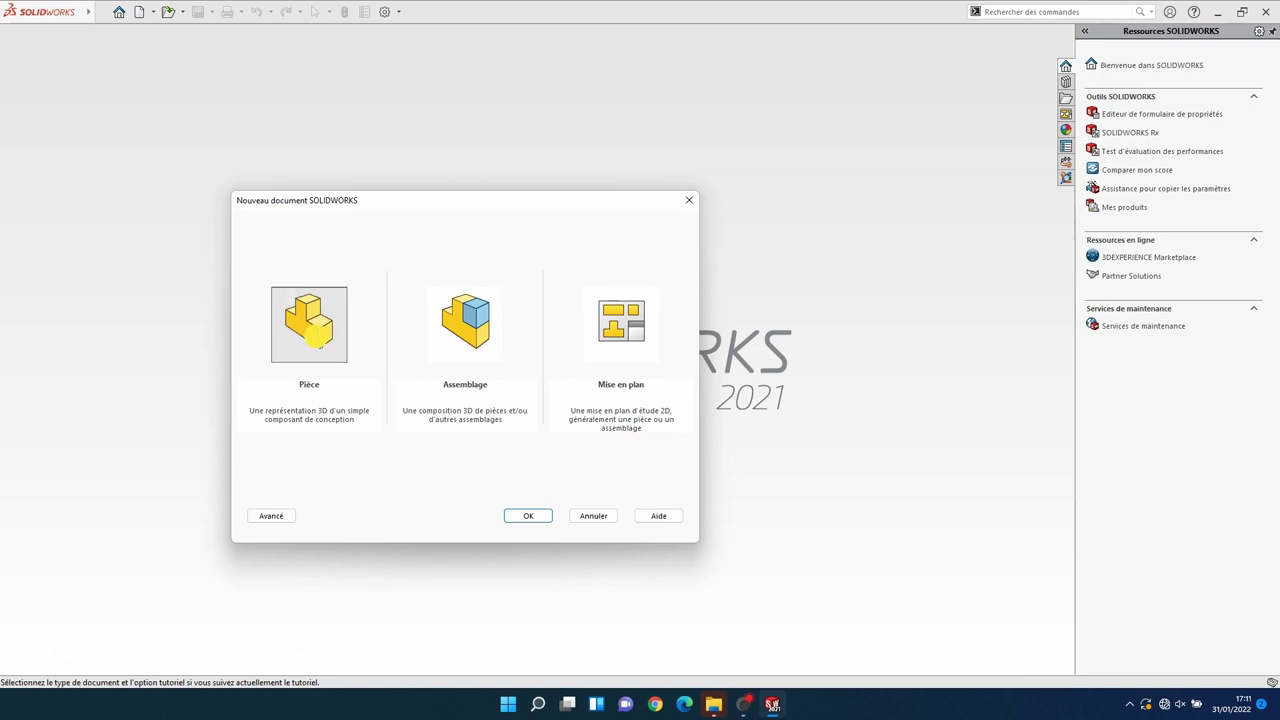
double_click(314, 337)
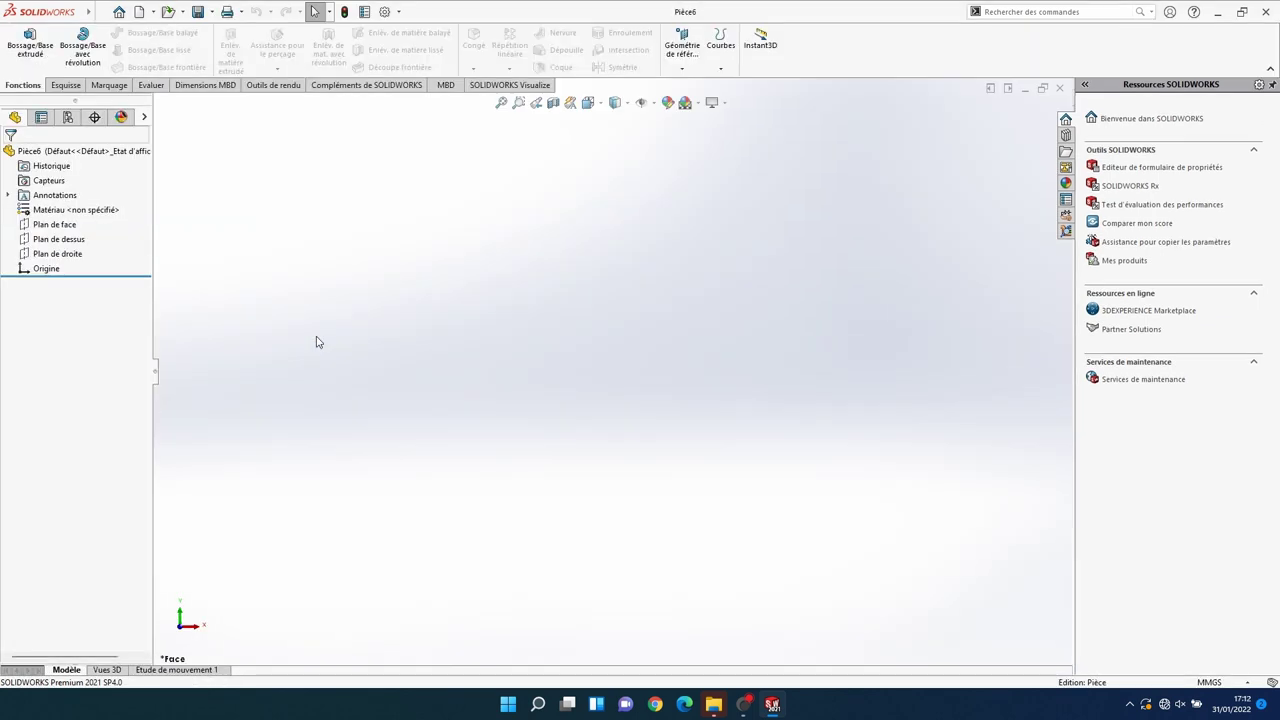
Step: Sketch a corner rectangle from the origin on the Plan de dessus
click(53, 240)
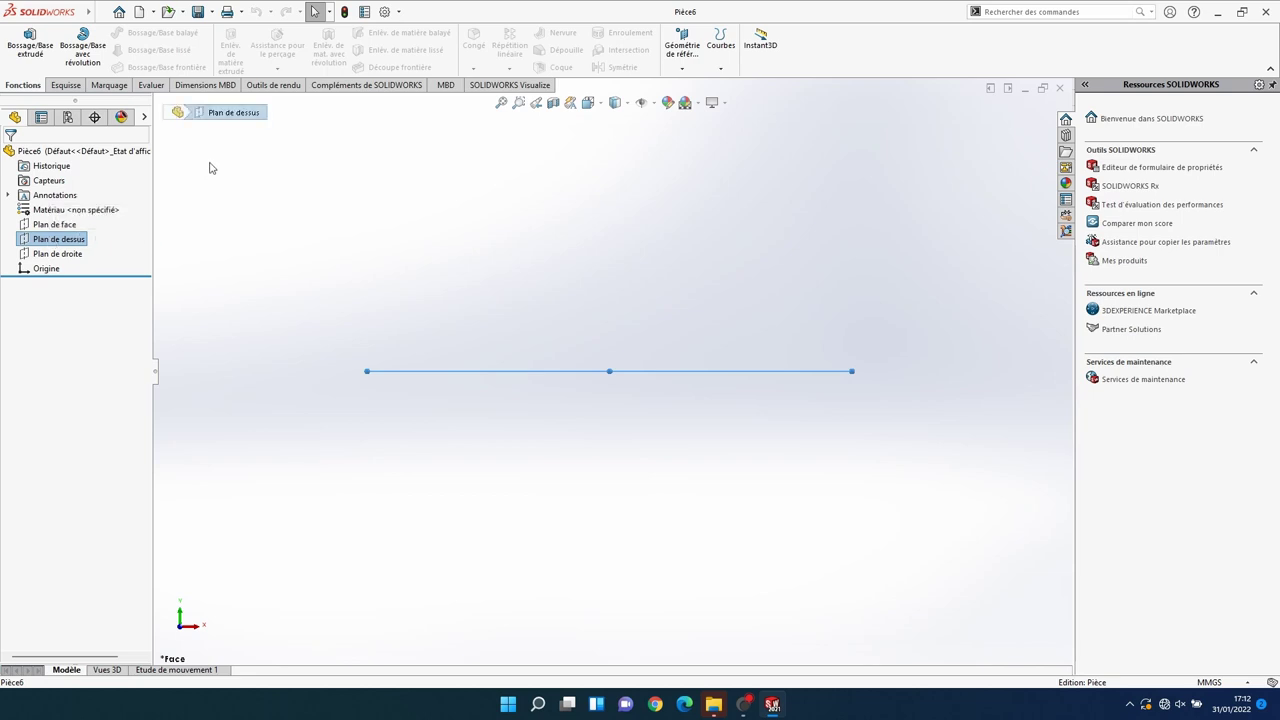
click(27, 40)
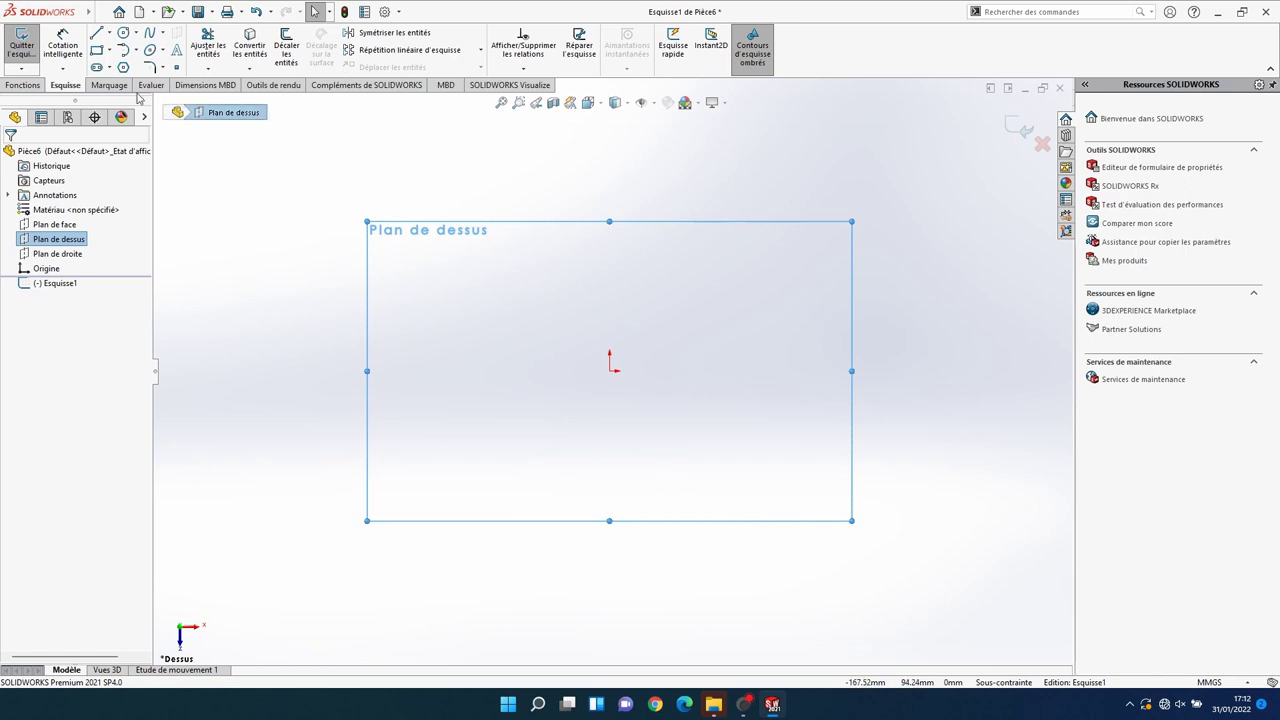
click(97, 50)
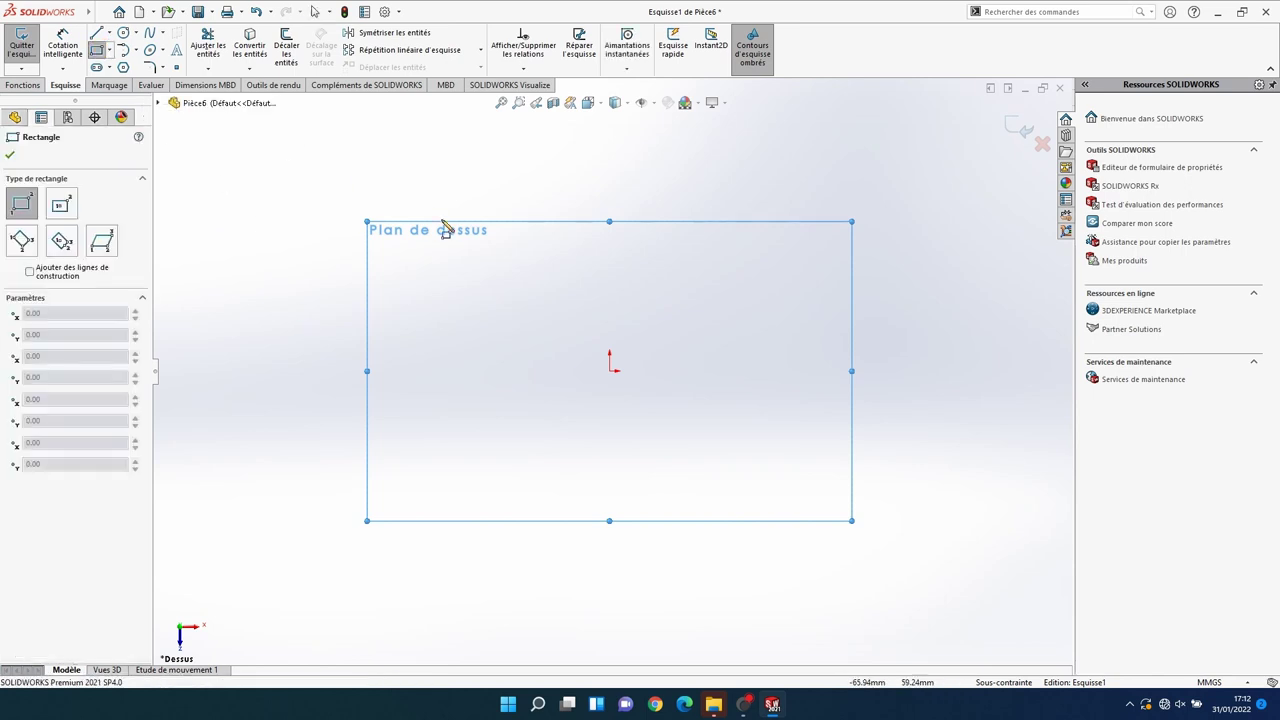
click(610, 368)
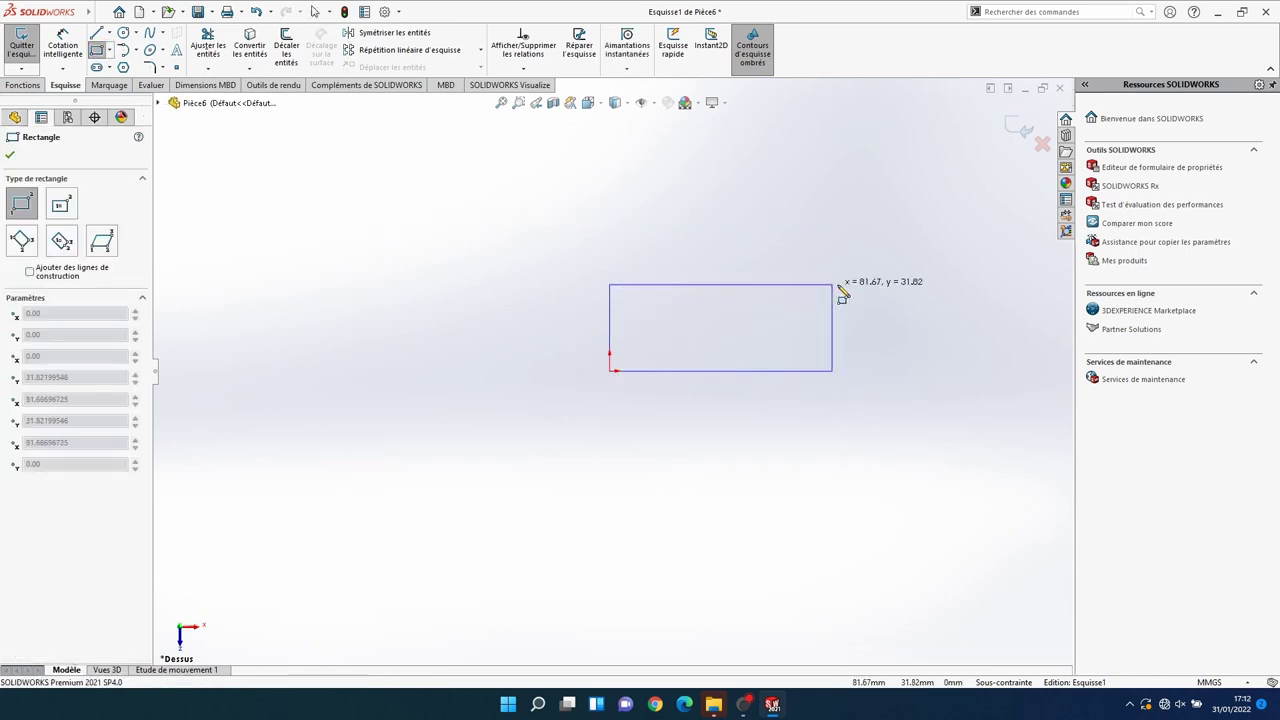
click(897, 290)
Step: Dimension the rectangle 80 mm wide and 25 mm high
click(62, 45)
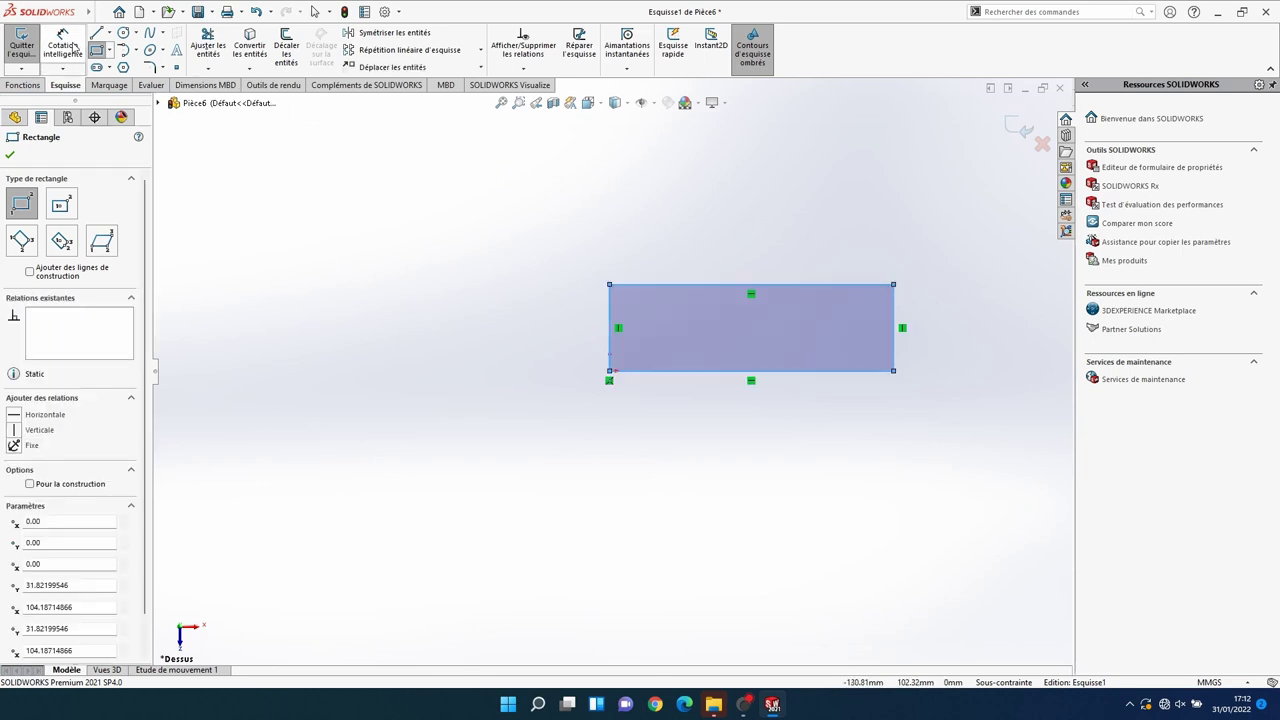
click(710, 285)
click(750, 244)
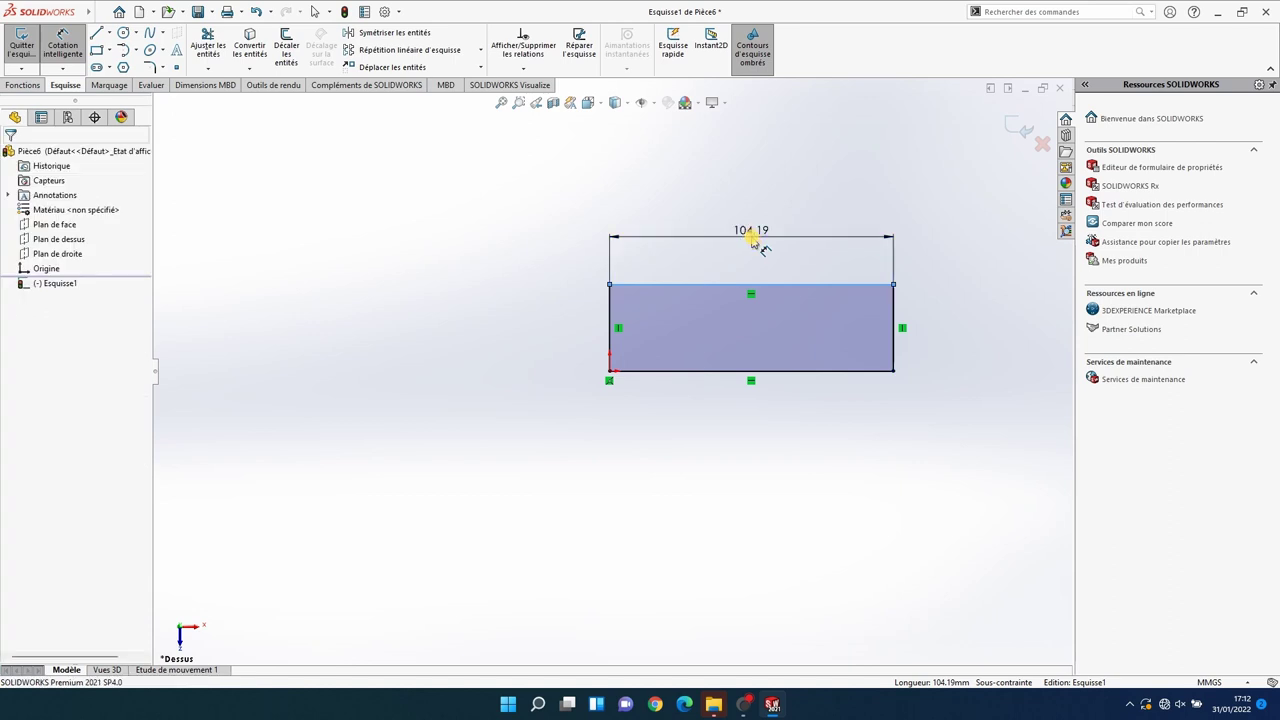
text(80)
key(Return)
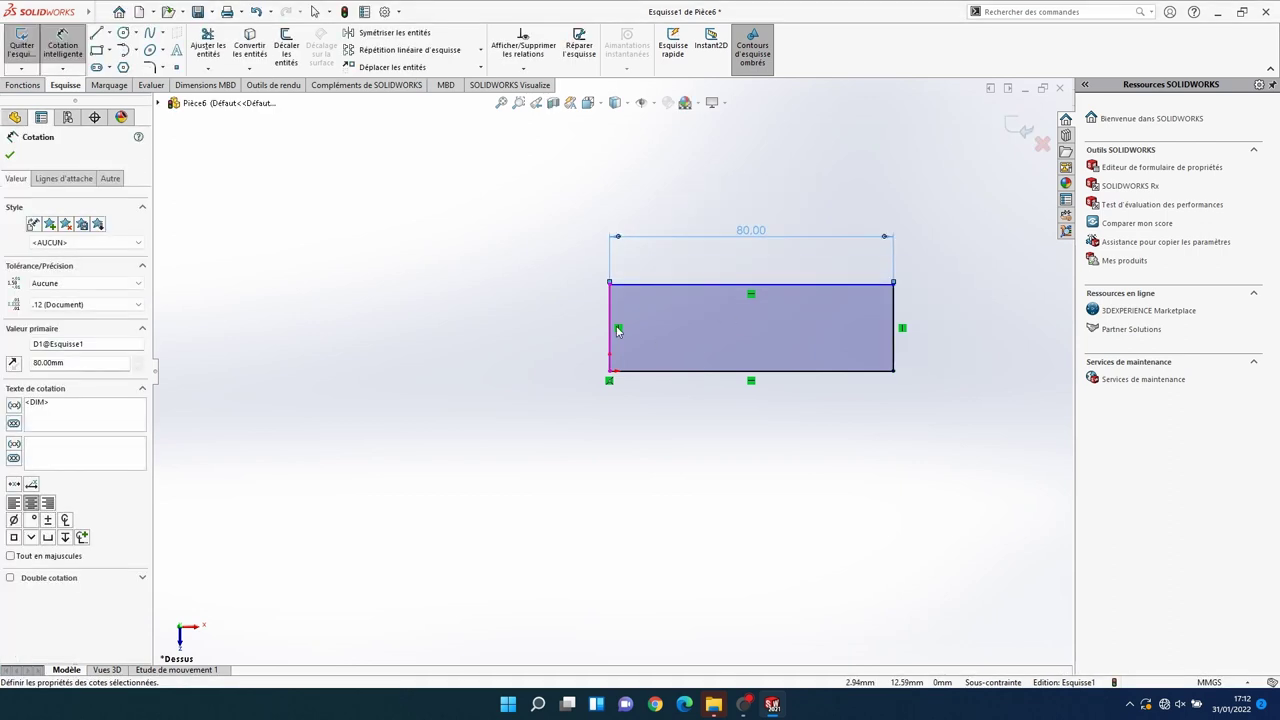
click(610, 324)
click(584, 330)
text(25)
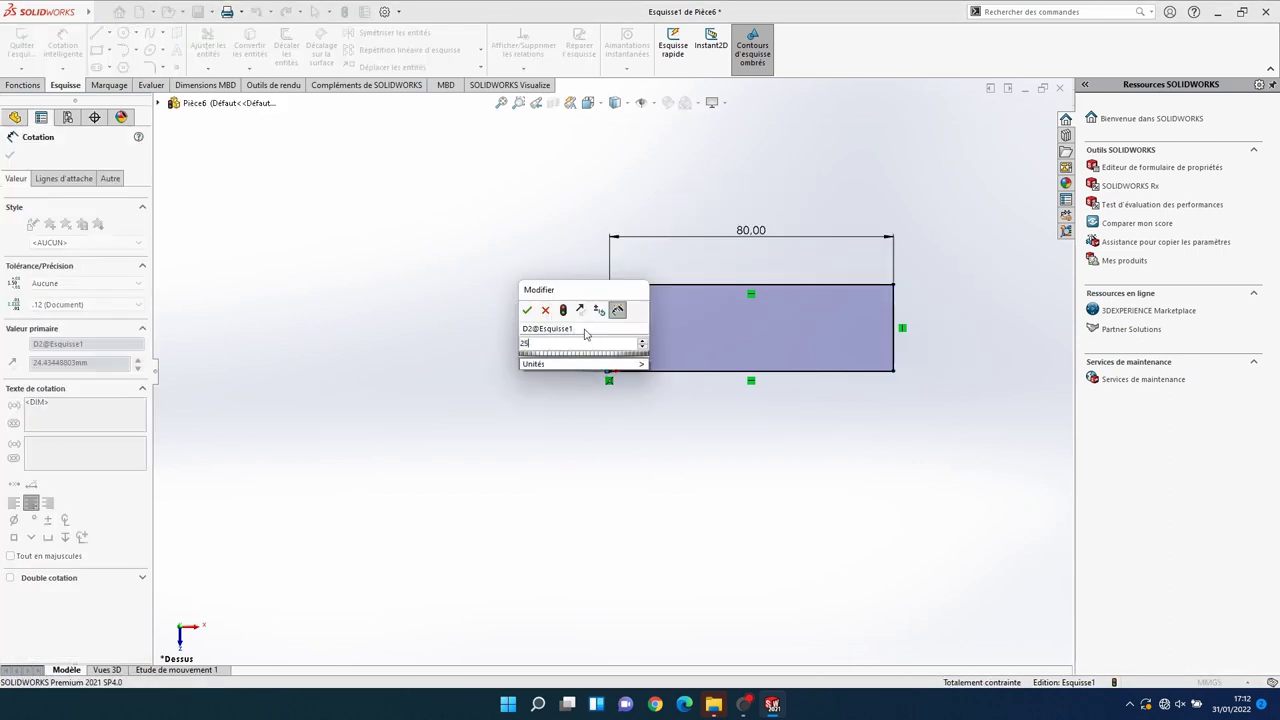
key(Return)
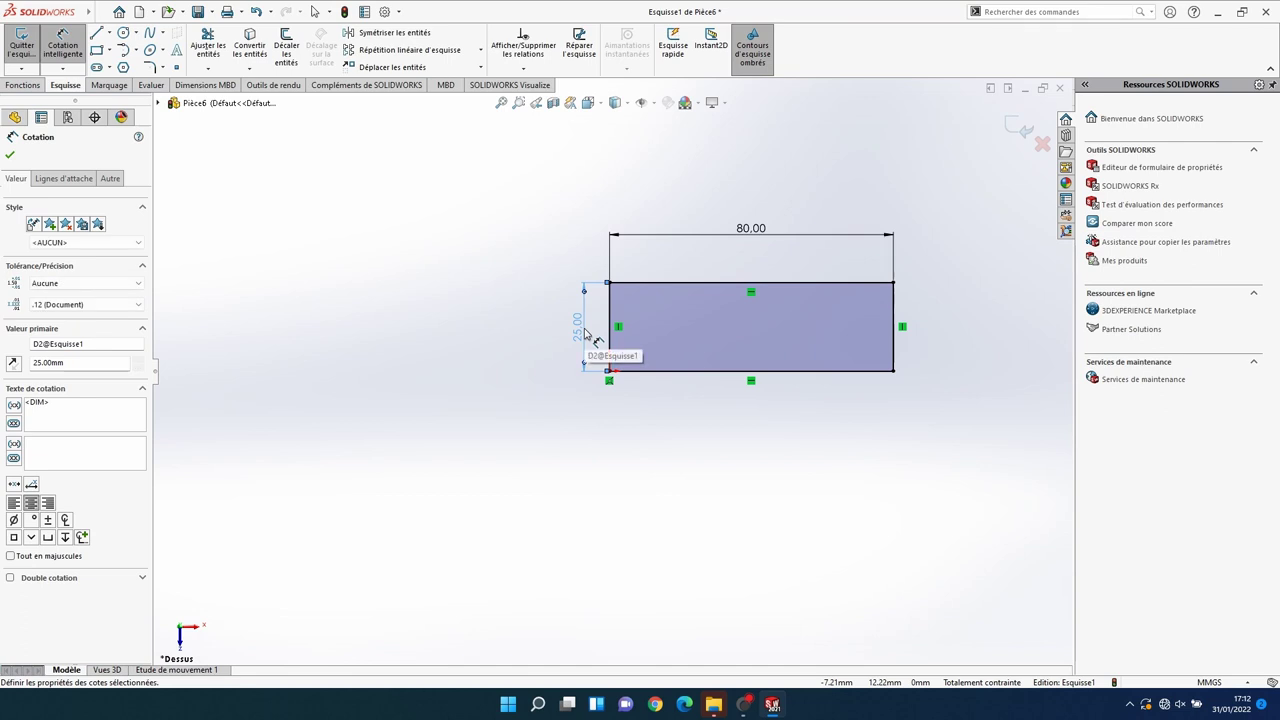
key(Escape)
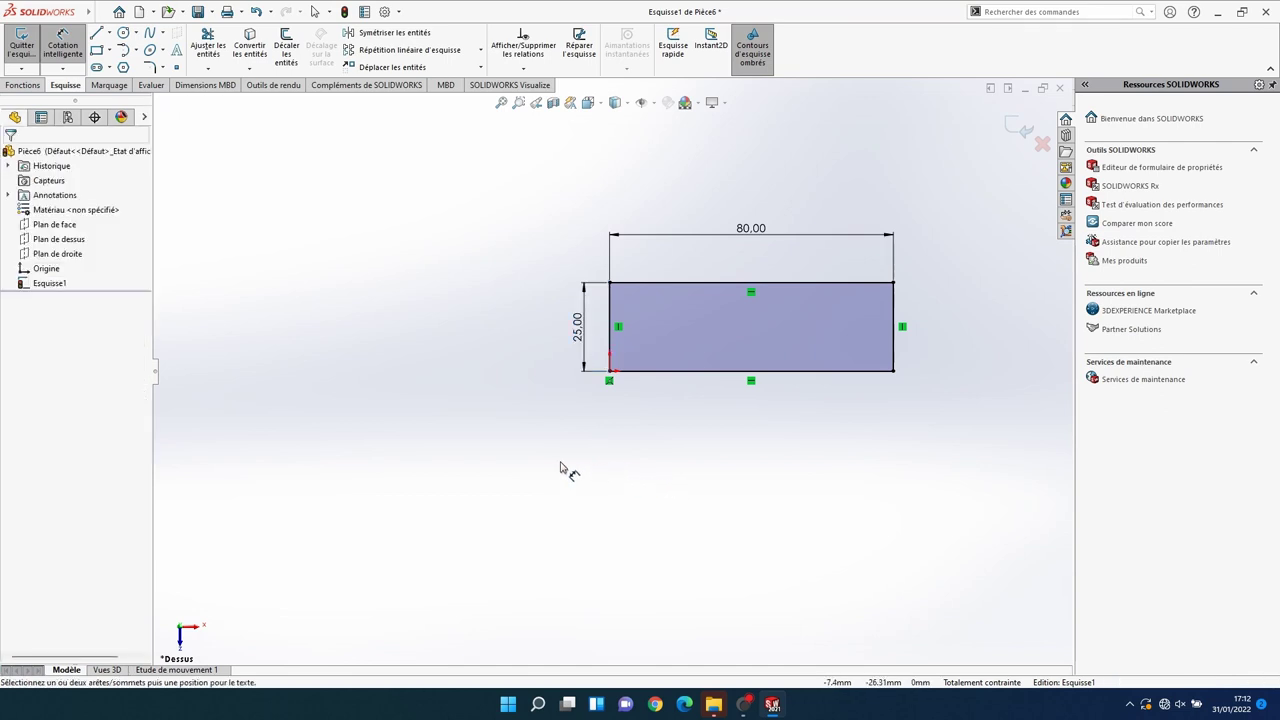
Step: Extrude the rectangle 4 mm into an 80 × 25 × 4 mm plate (Boss.-Extru.1)
click(27, 86)
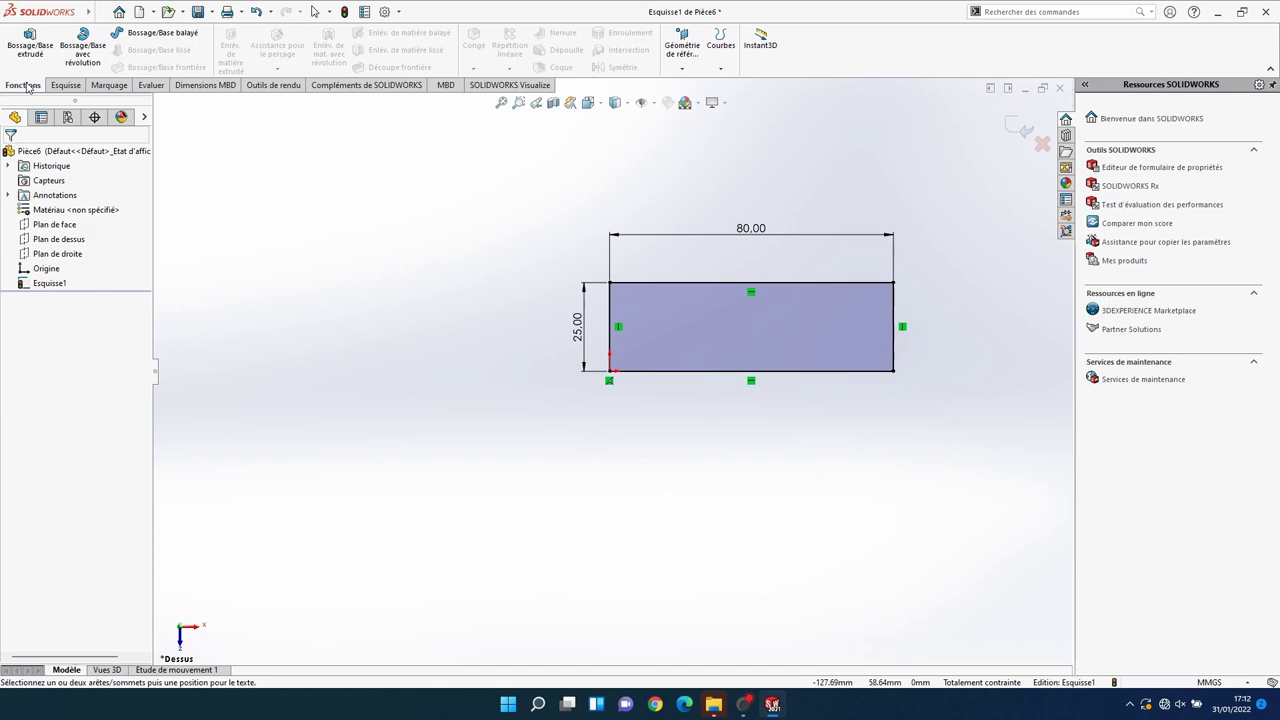
click(30, 45)
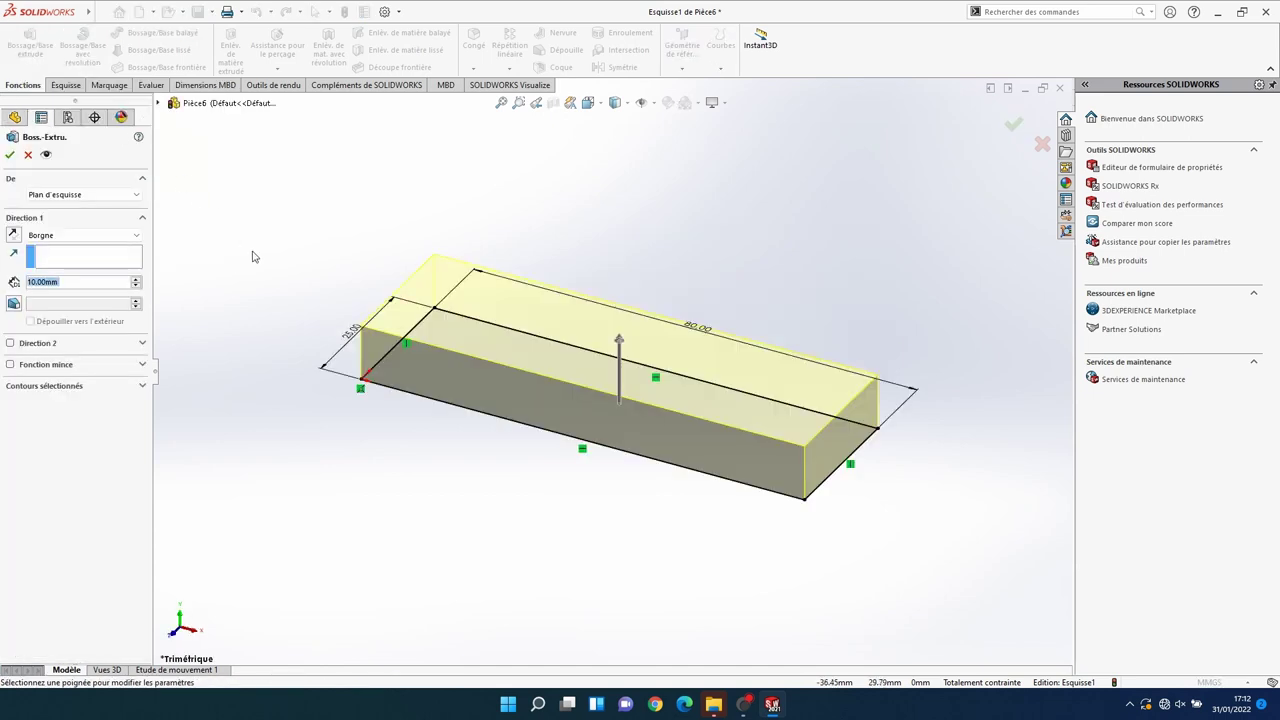
text(4)
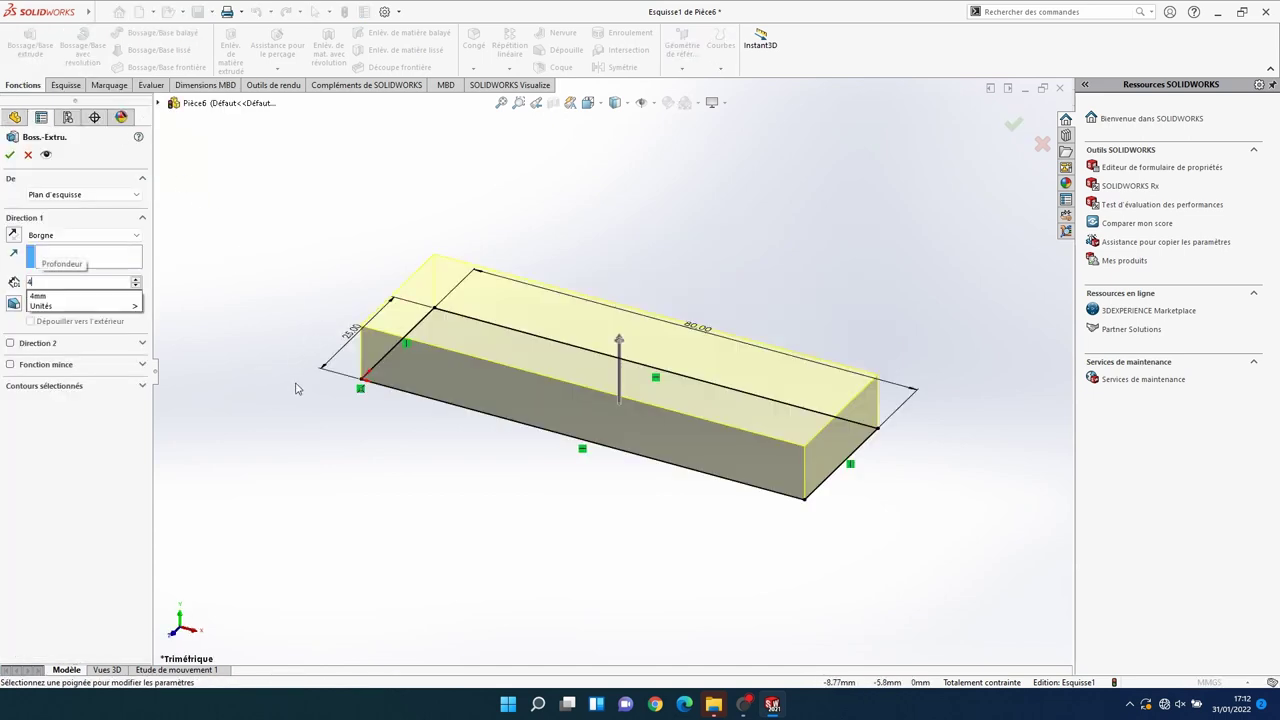
key(Return)
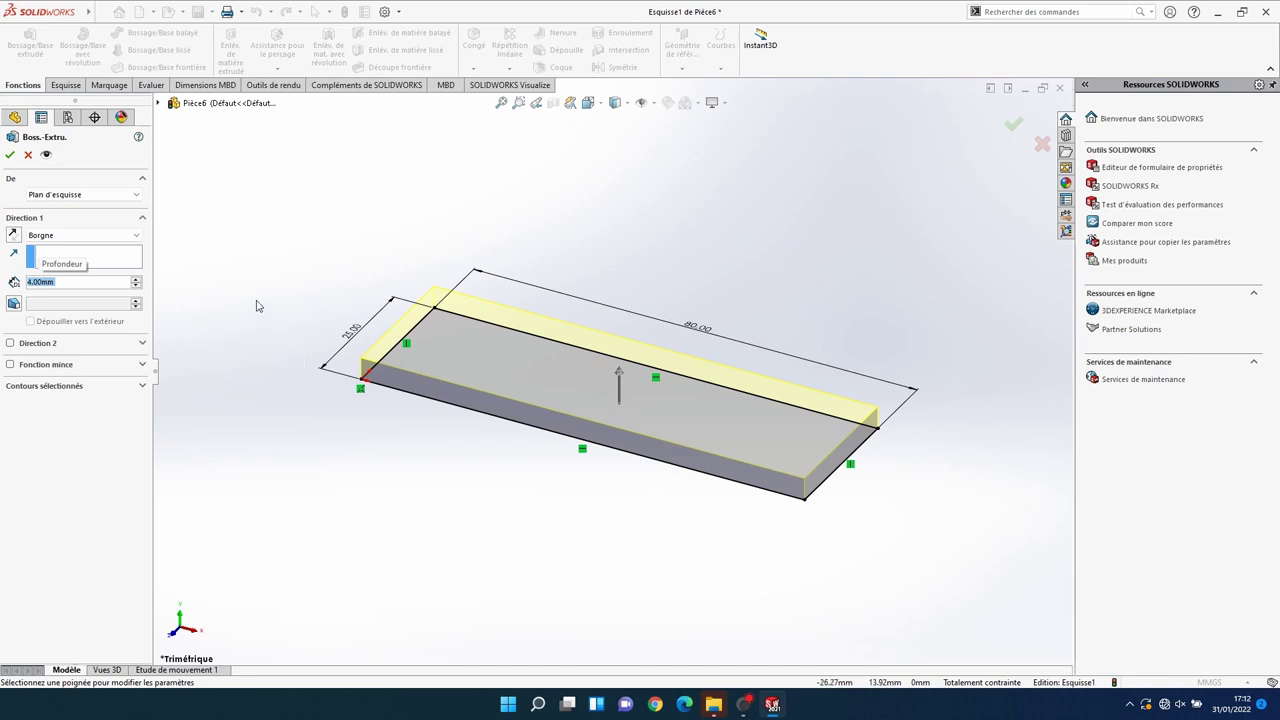
click(10, 154)
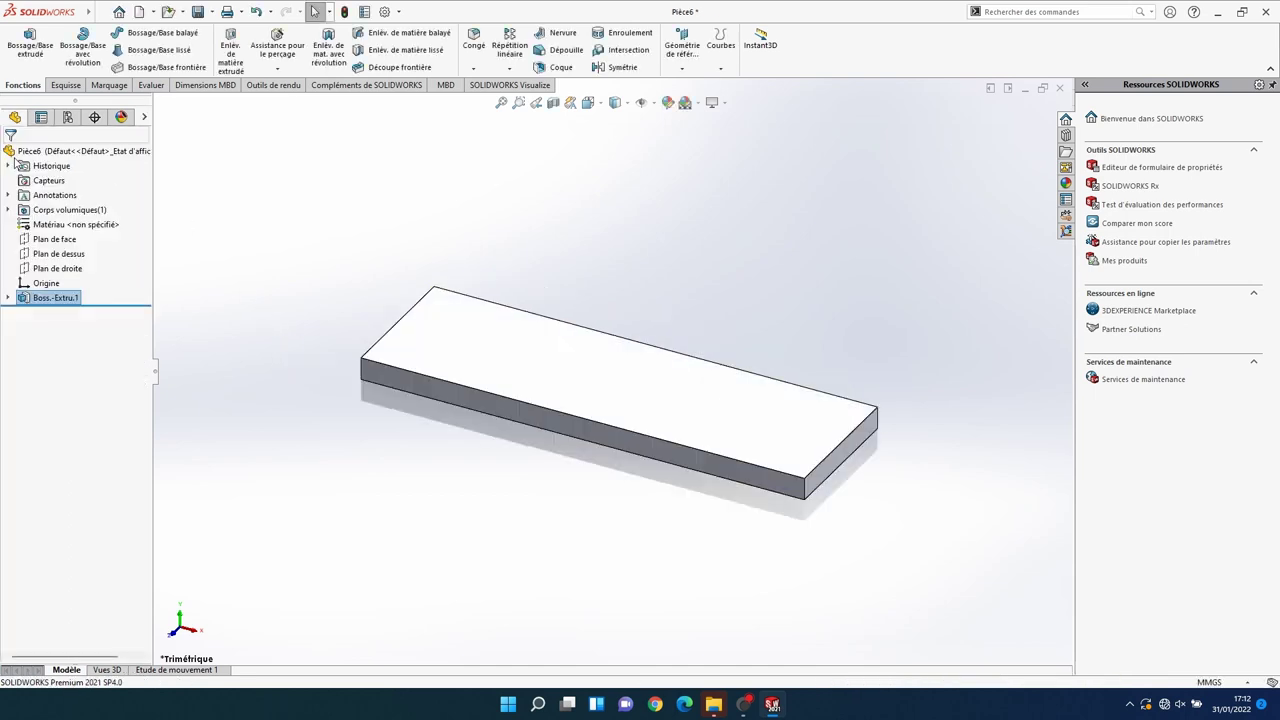
middle_drag(391, 510, 462, 578)
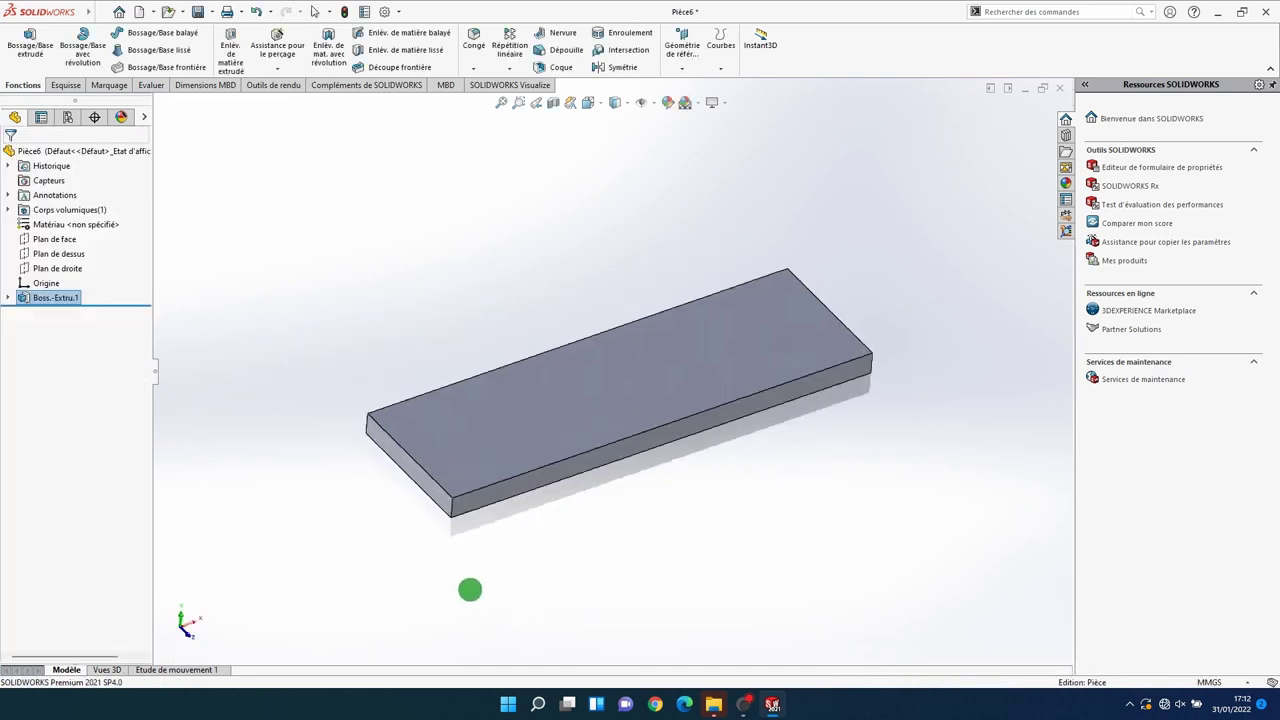
Step: Save the part as autotest COVID19.SLDPRT in the pièces solidworks folder
scroll(547, 301, down, 2)
click(106, 12)
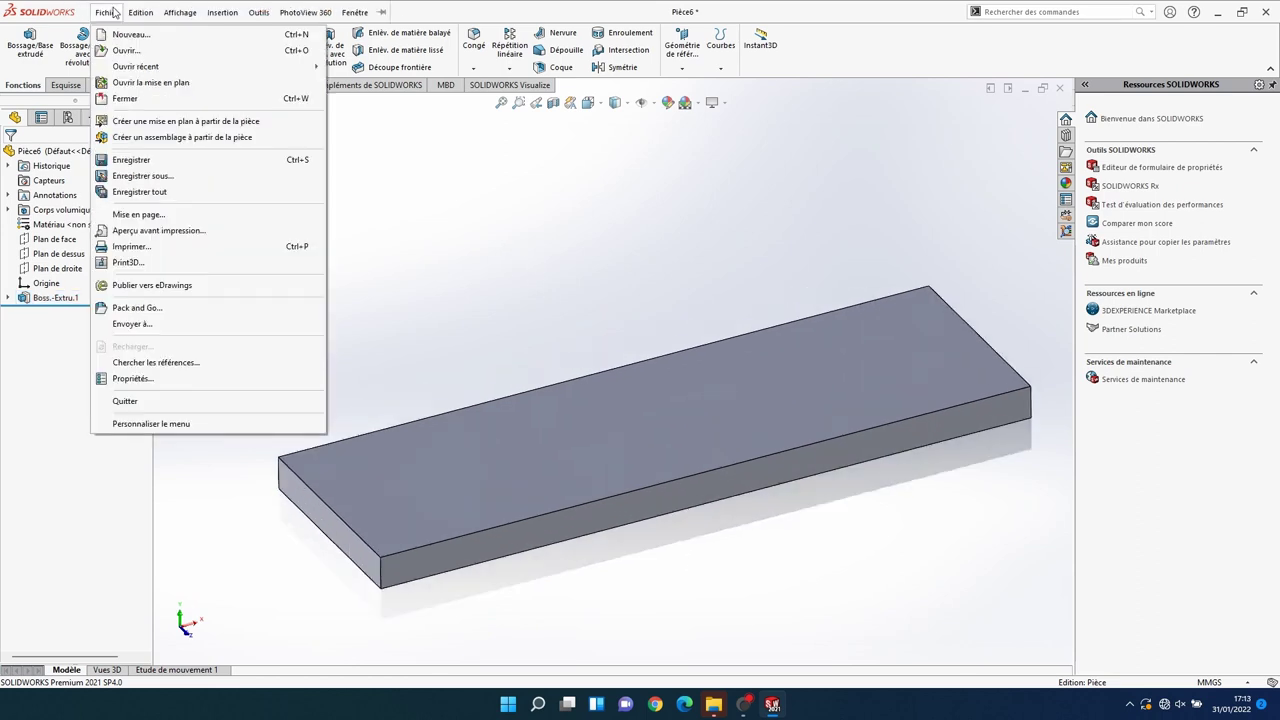
click(150, 177)
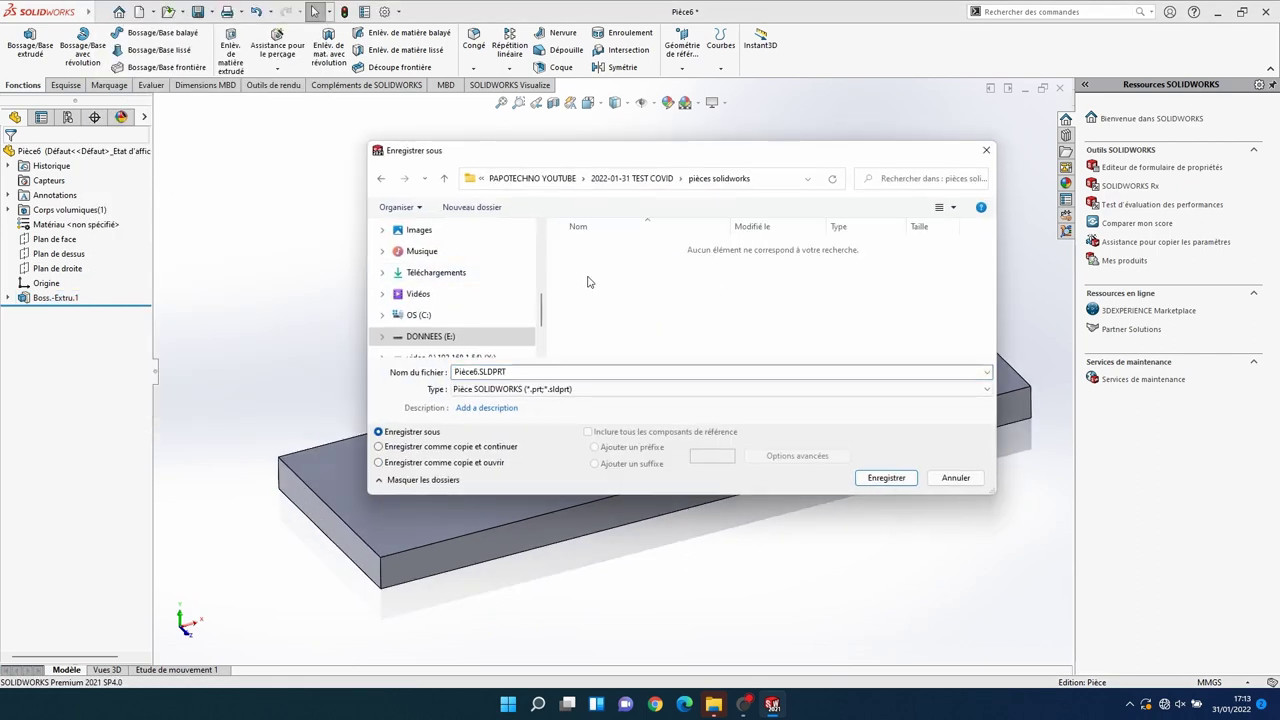
click(524, 371)
text(a)
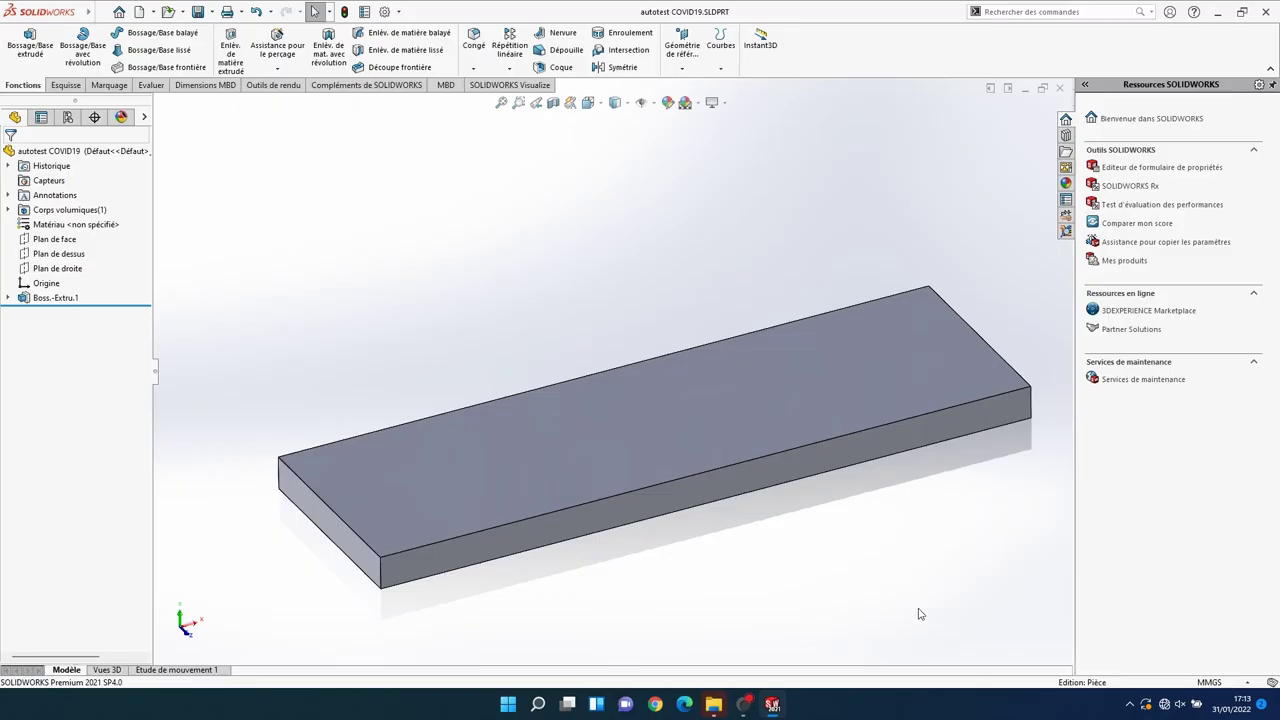
Step: Start Esquisse2 on the plate's top face and clear the selection
click(637, 434)
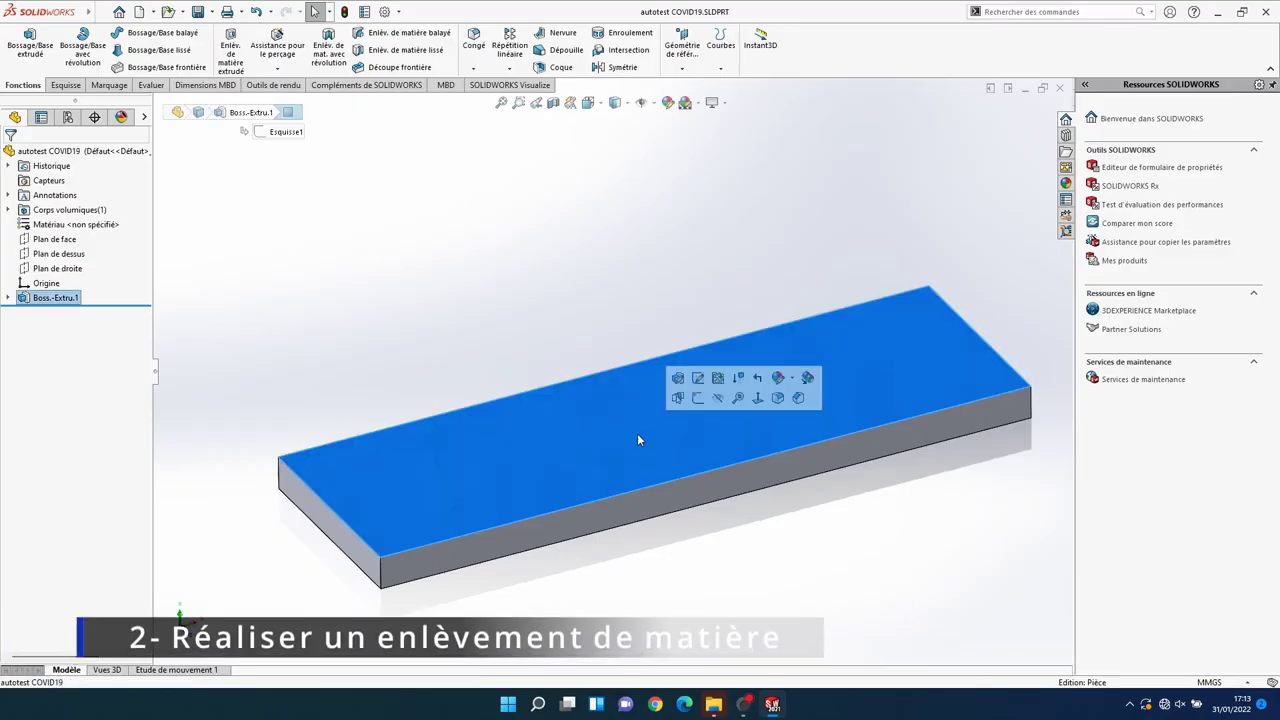
click(598, 395)
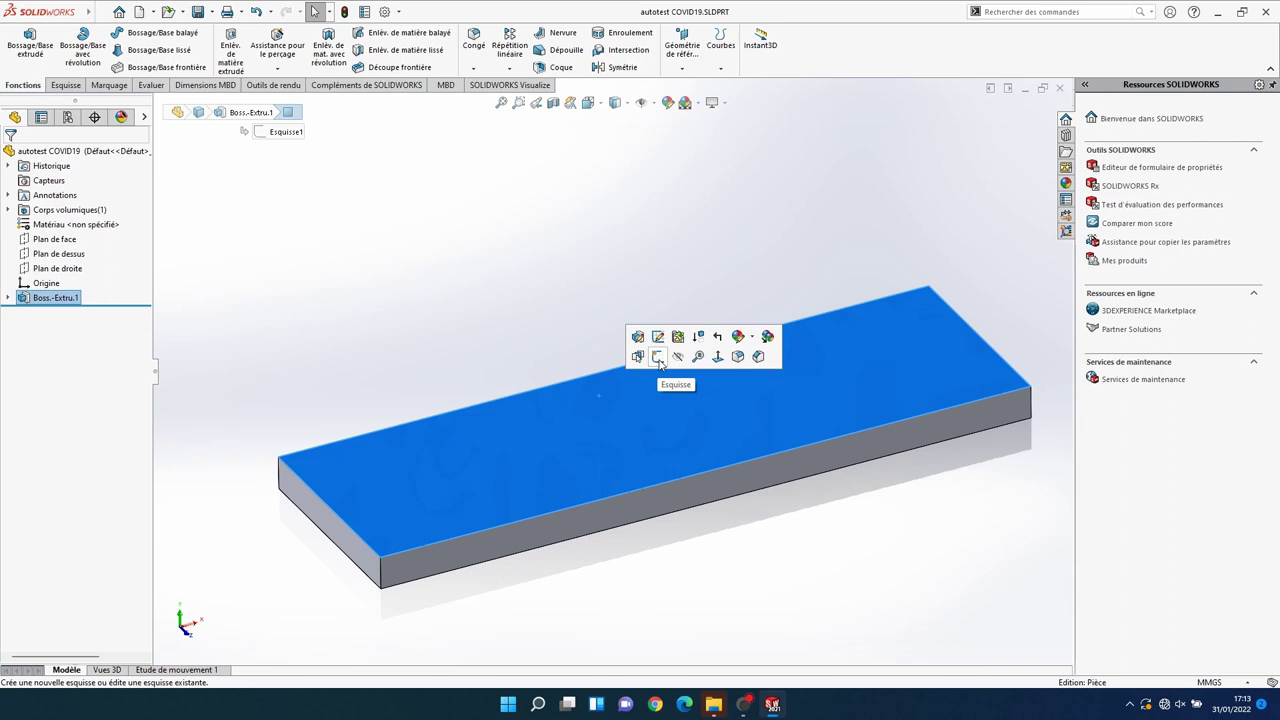
click(67, 86)
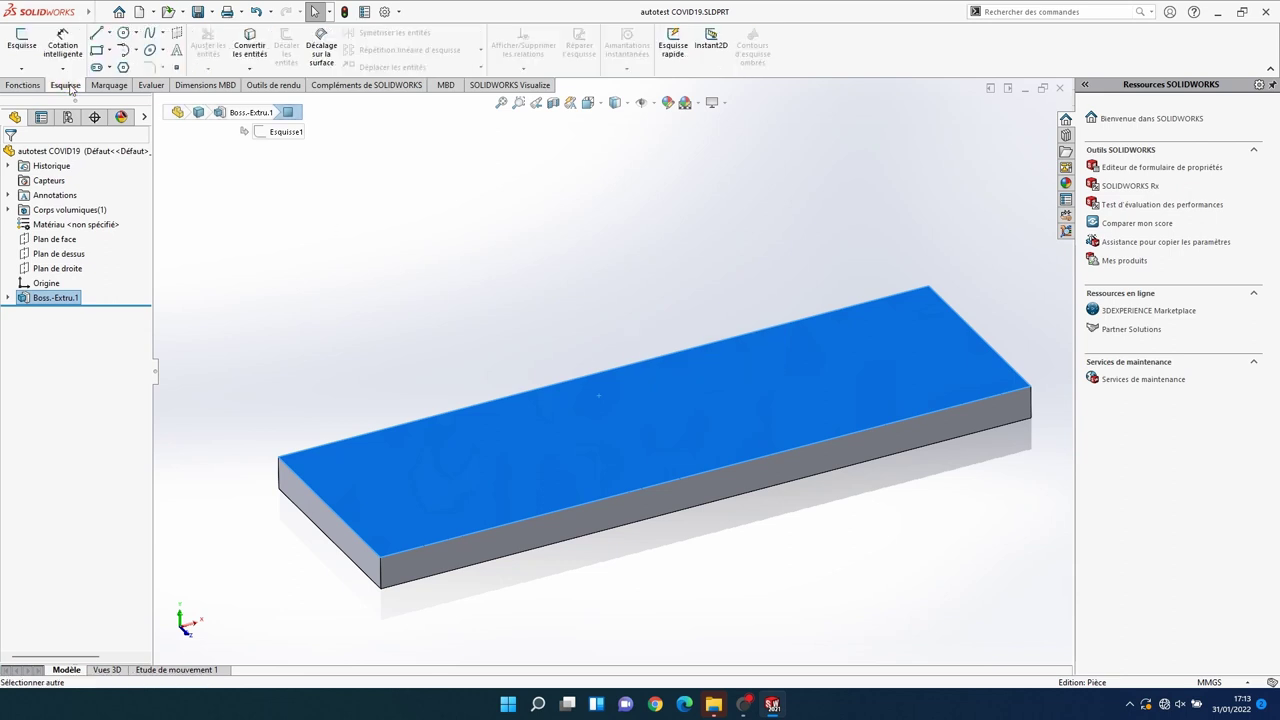
click(22, 45)
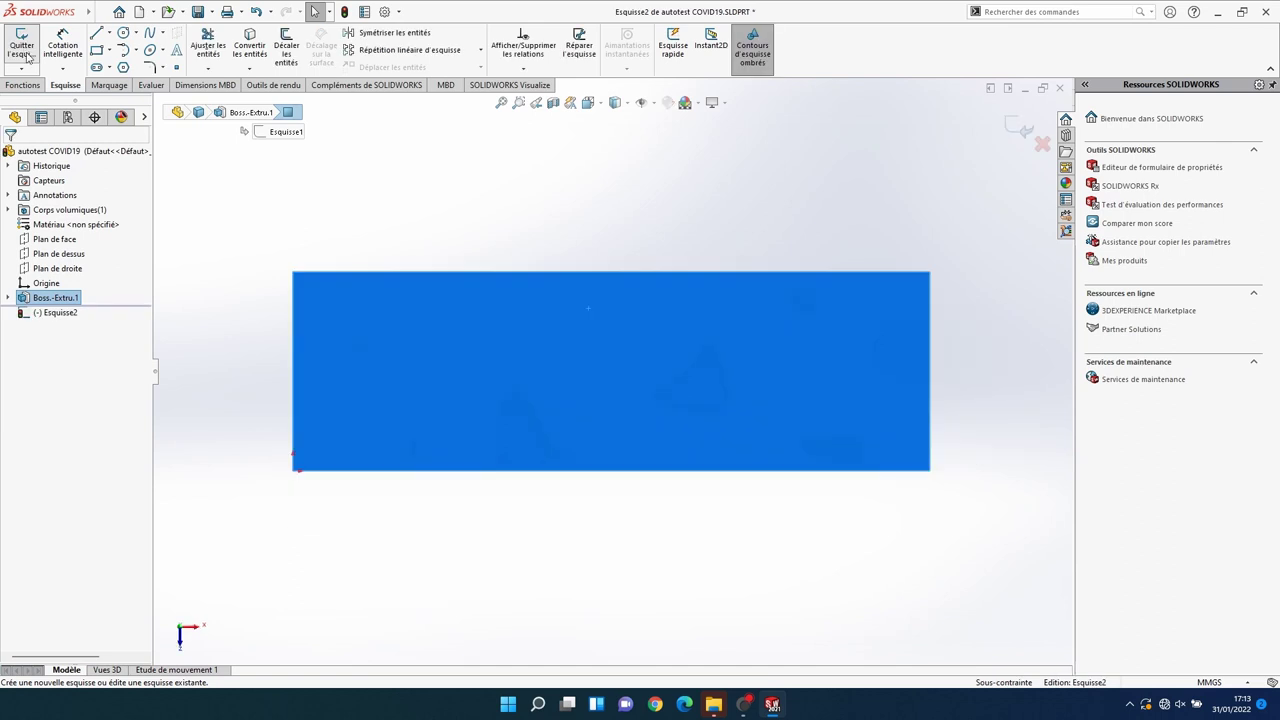
click(453, 599)
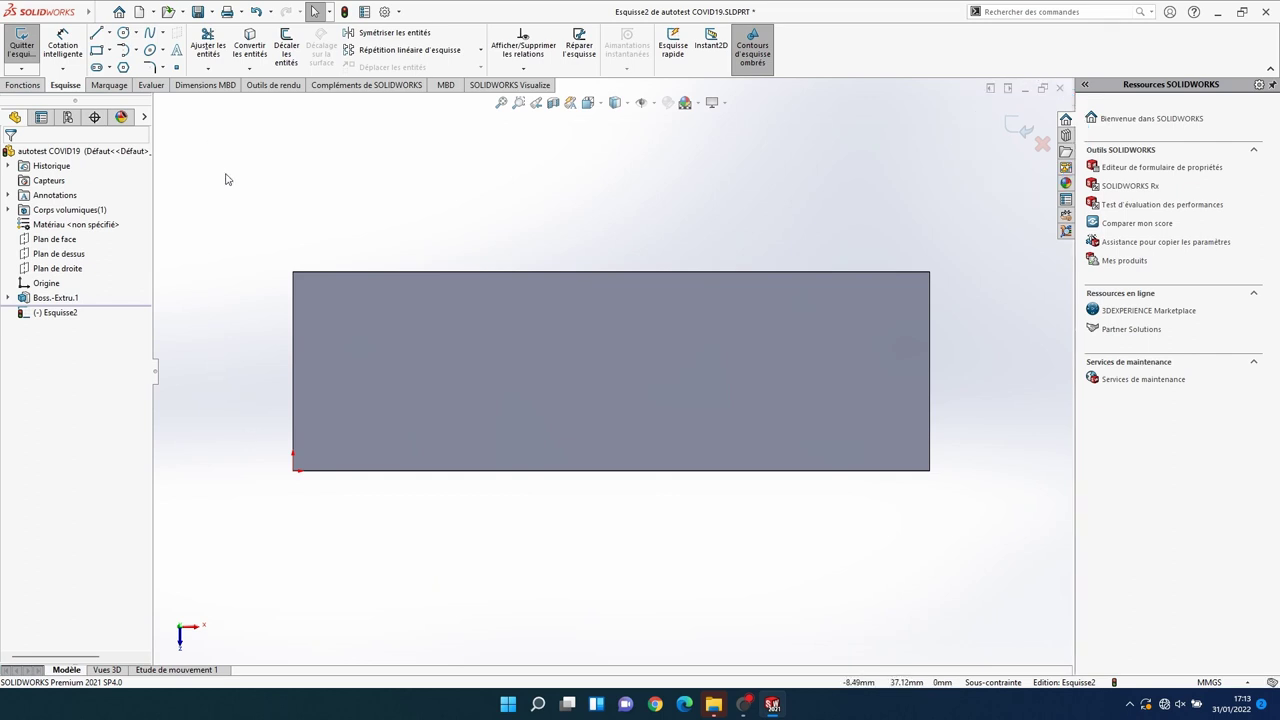
Step: Draw a horizontal construction line from the plate's left edge midpoint past its right end
click(110, 34)
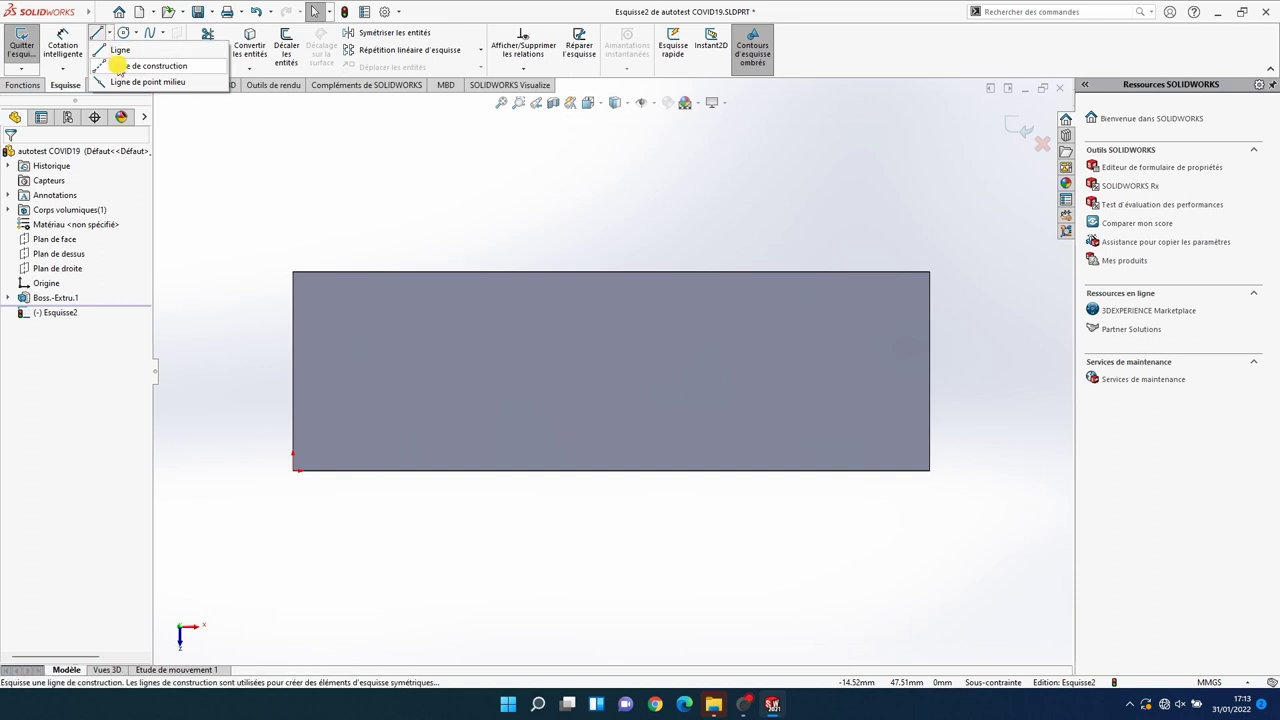
click(119, 67)
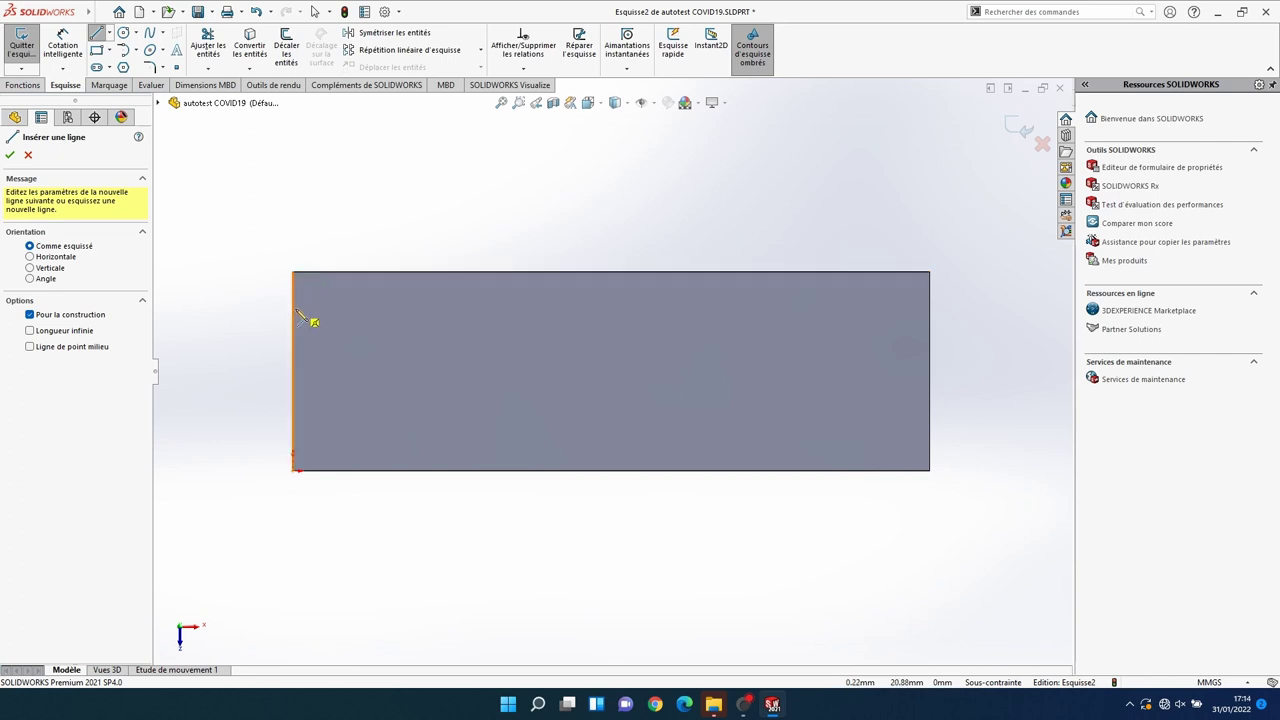
click(294, 374)
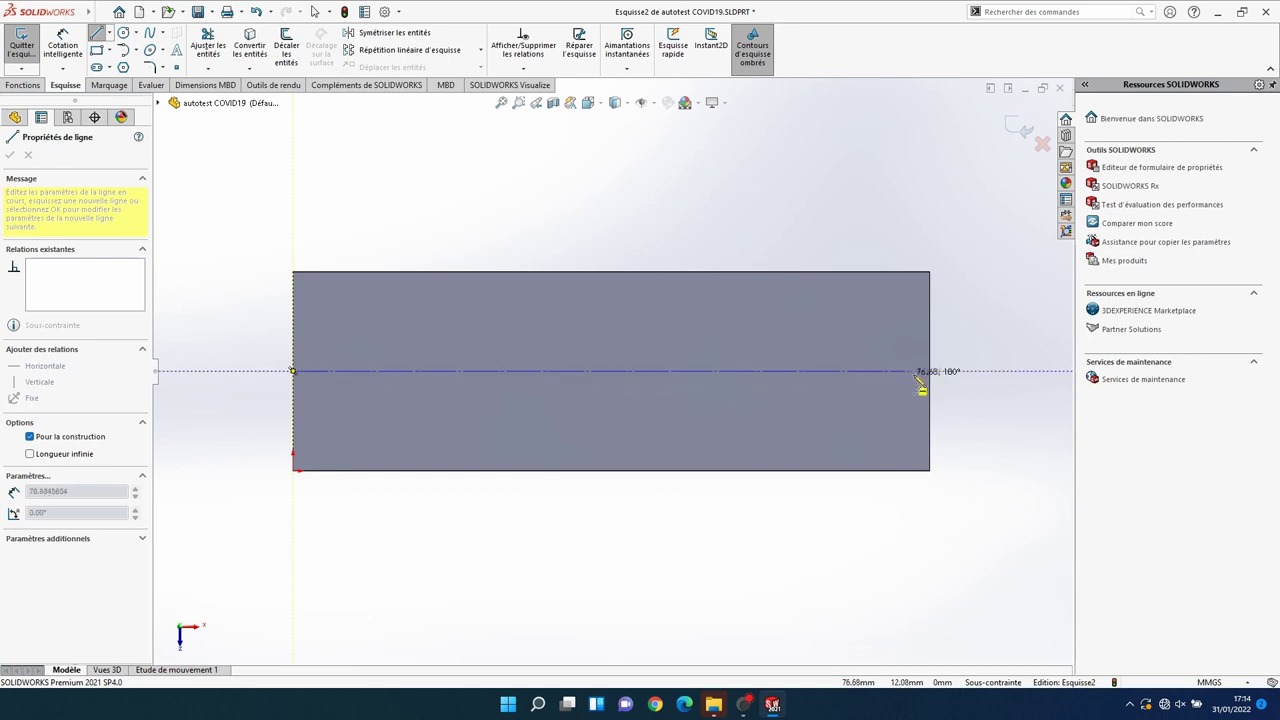
click(1008, 372)
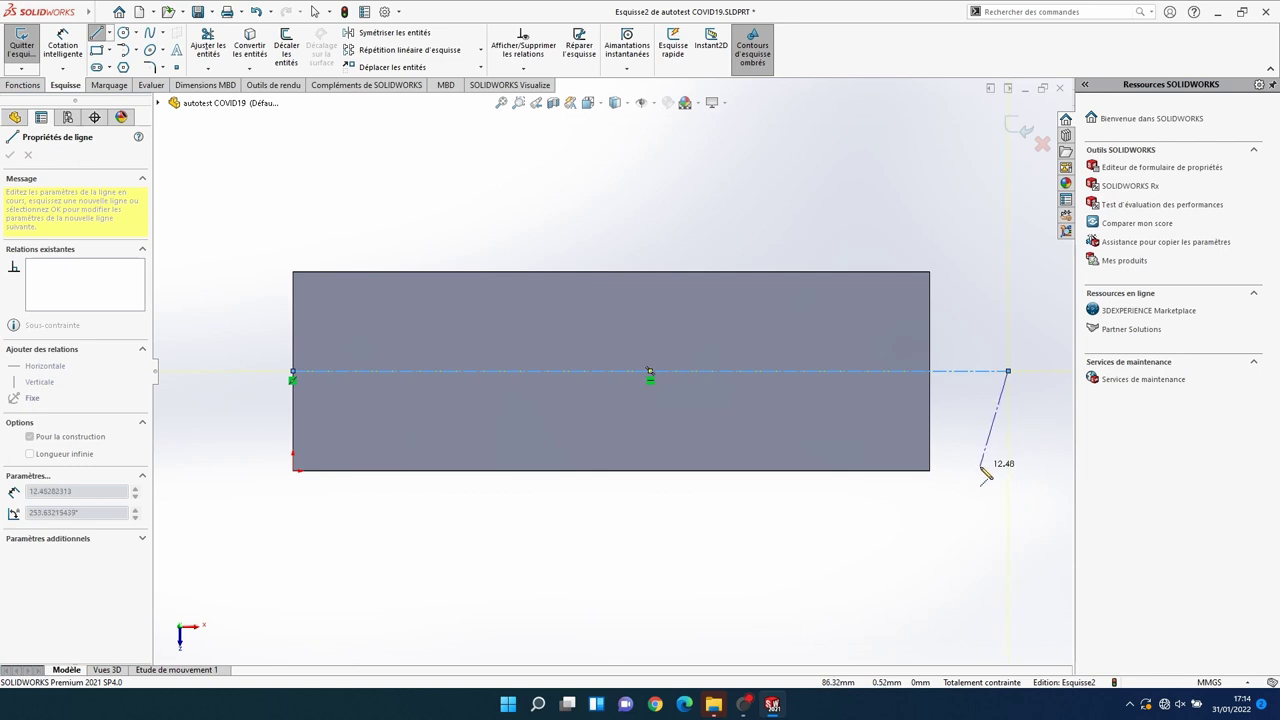
key(Escape)
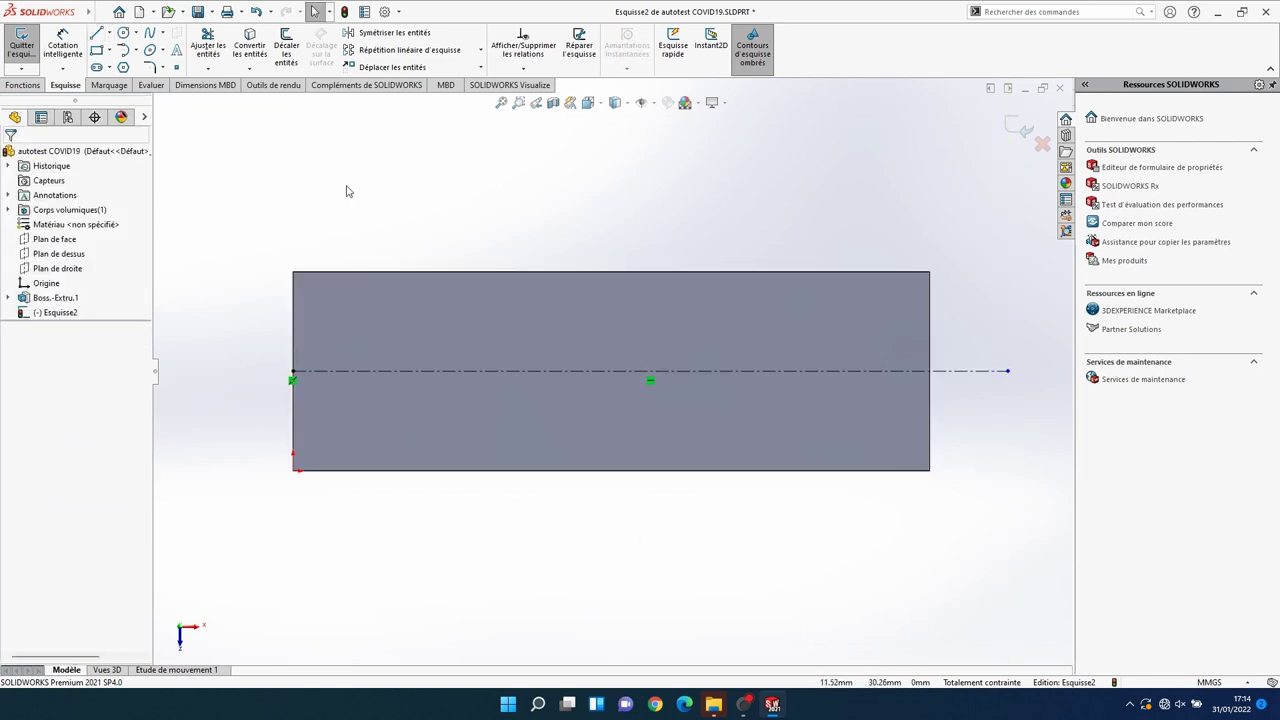
click(96, 49)
Step: Draw a small rectangle on the centreline near the plate's left end
click(401, 349)
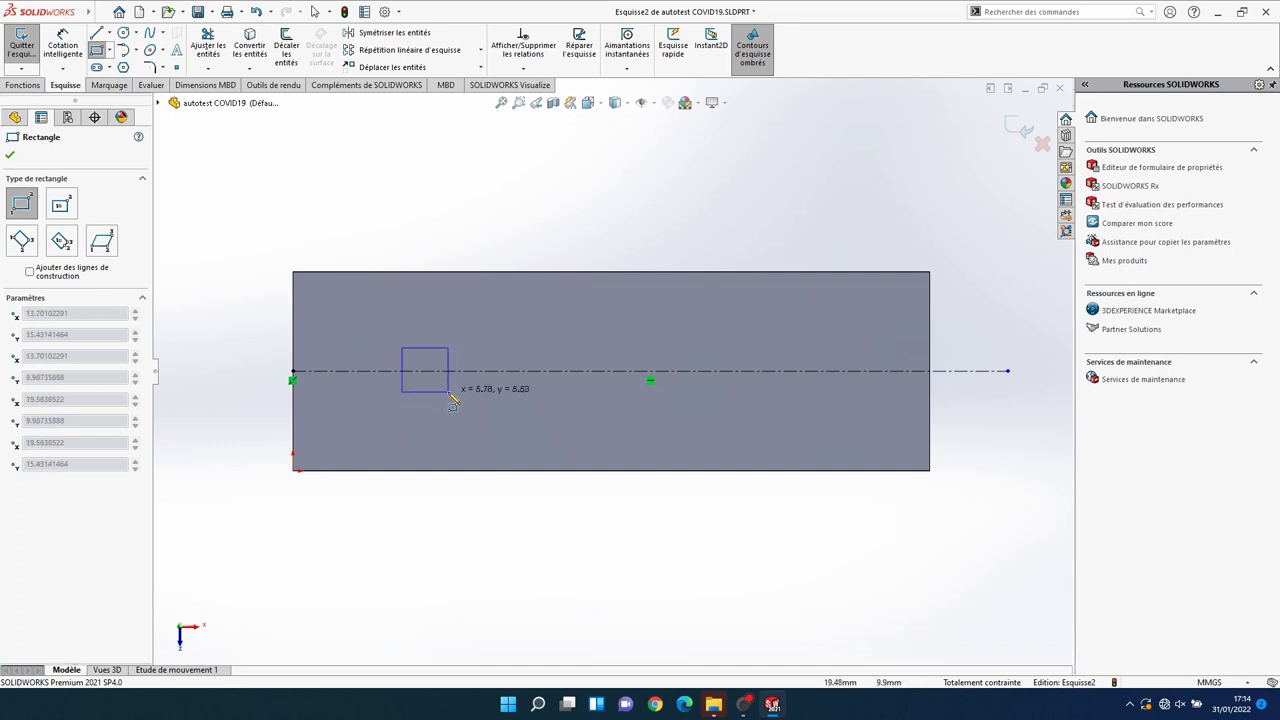
click(448, 391)
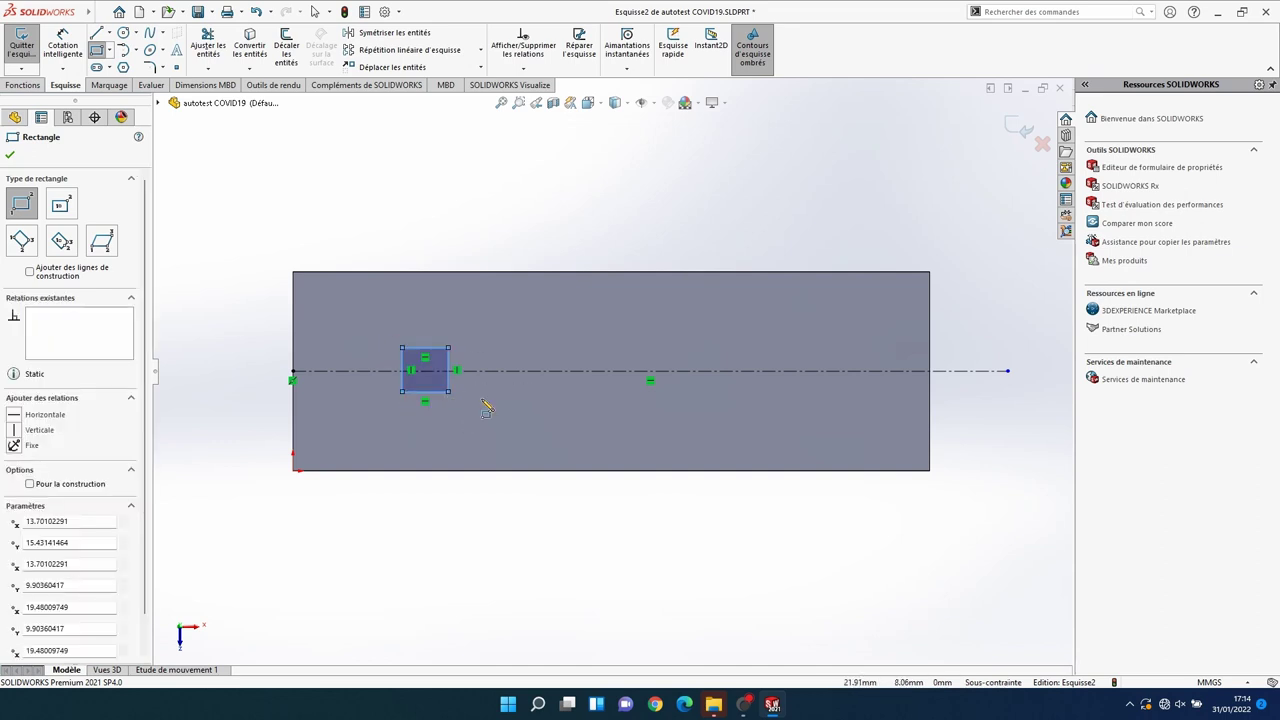
scroll(485, 405, up, 2)
scroll(490, 375, up, 1)
scroll(560, 320, down, 2)
scroll(568, 290, down, 2)
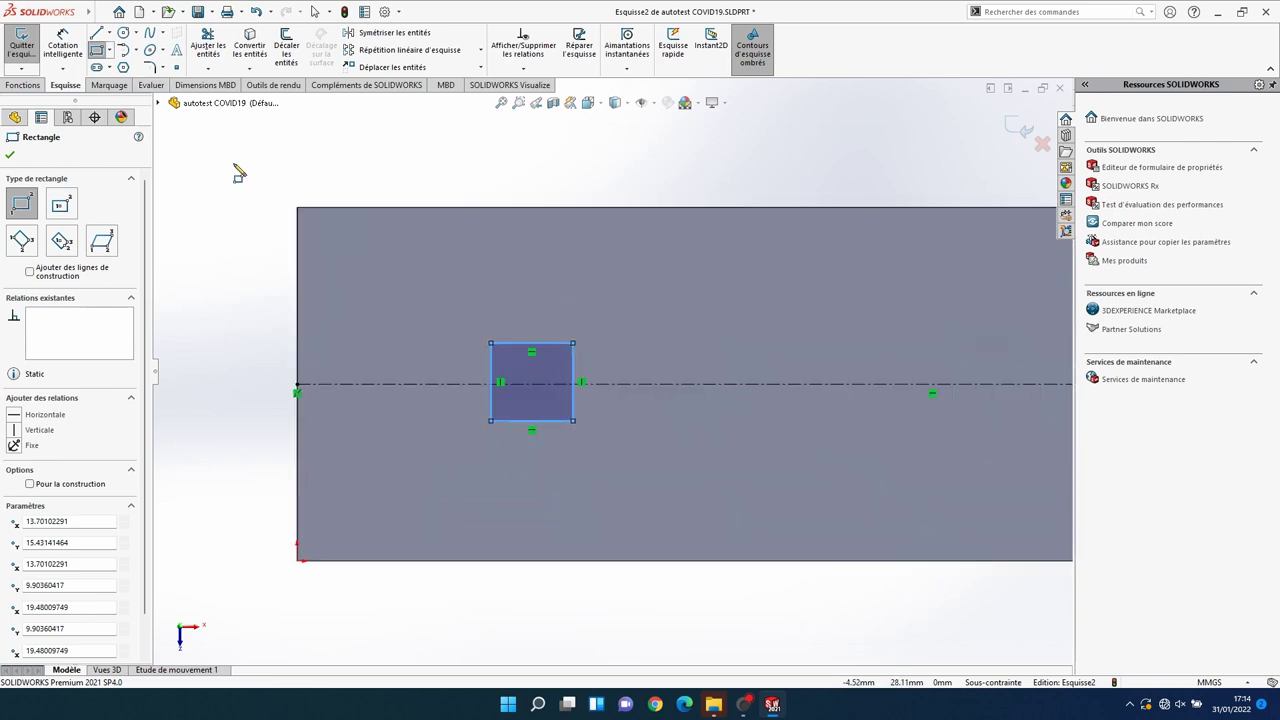
key(Escape)
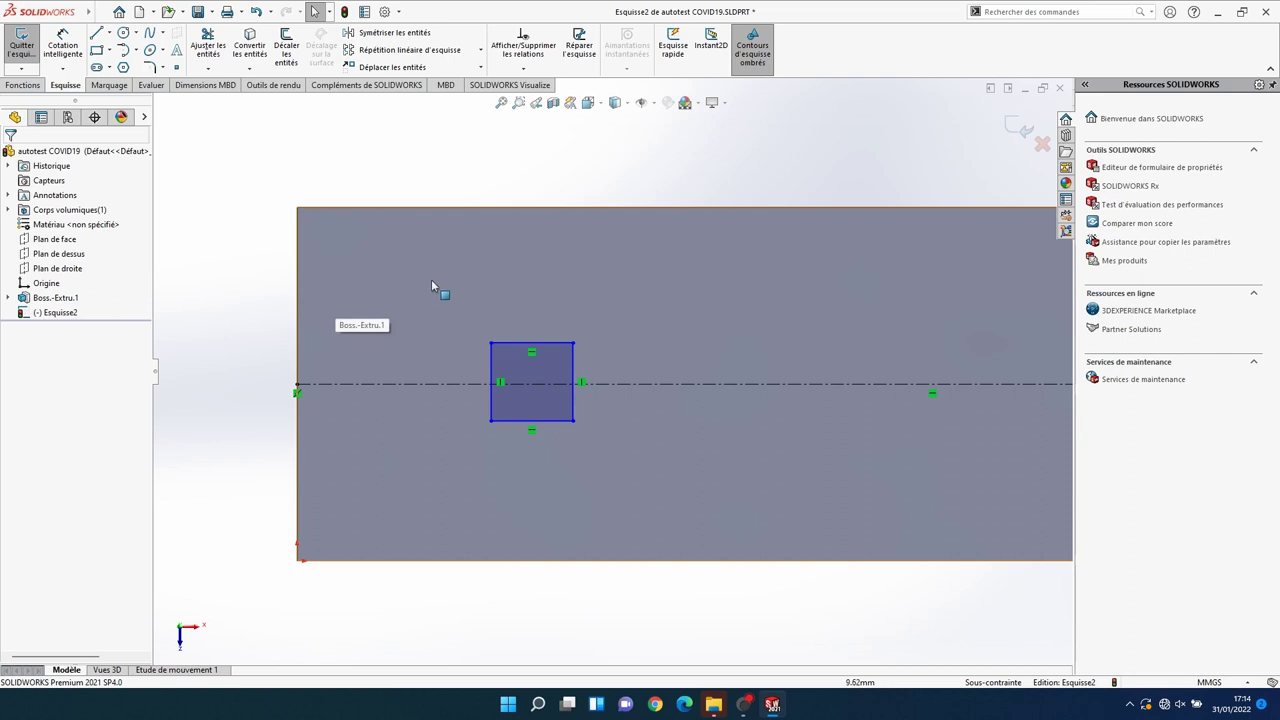
Step: Make the square's top and bottom edges symmetric about the centreline
click(527, 343)
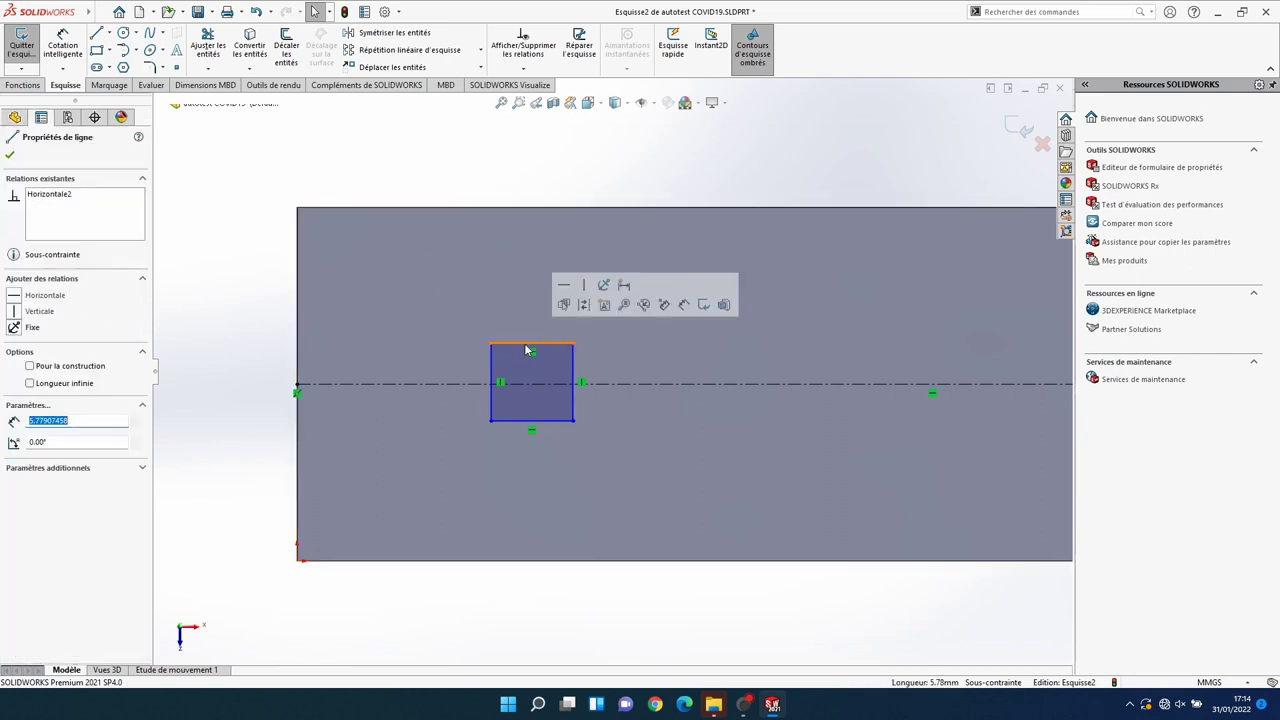
ctrl+click(519, 382)
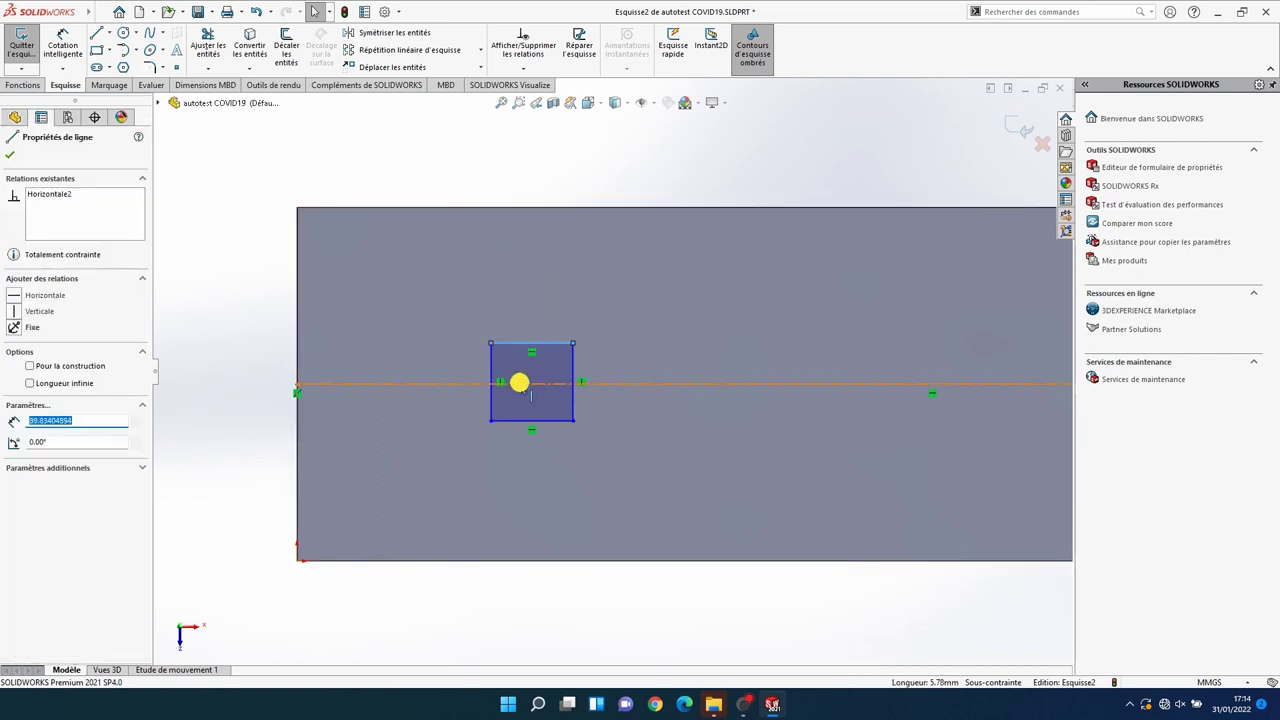
ctrl+click(512, 419)
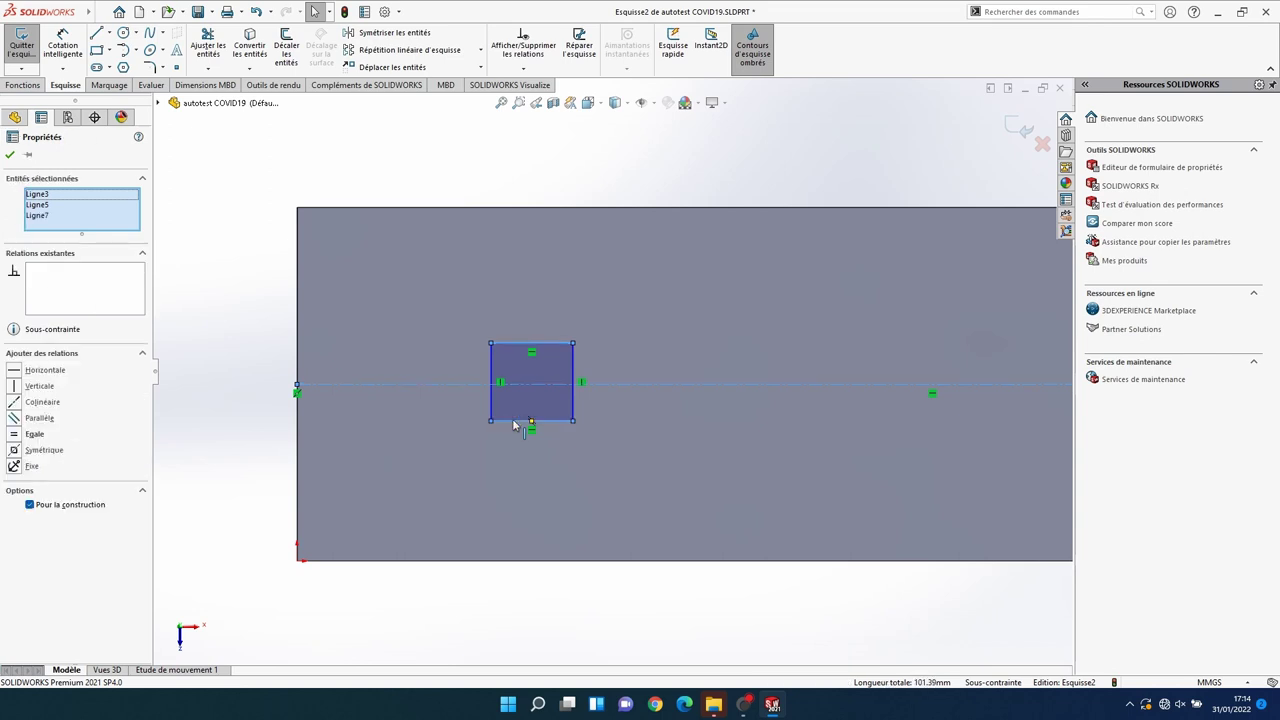
click(14, 452)
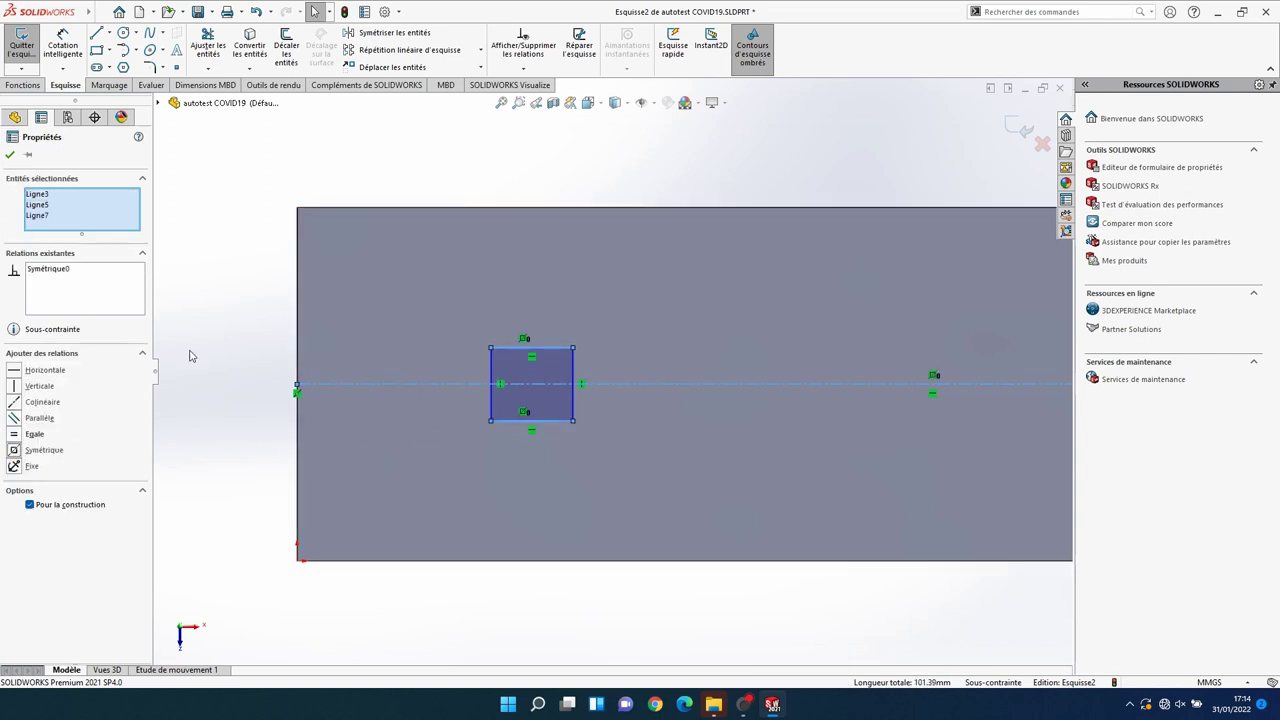
click(237, 305)
Step: Dimension the square 4 mm wide and 4 mm high
click(60, 48)
click(511, 348)
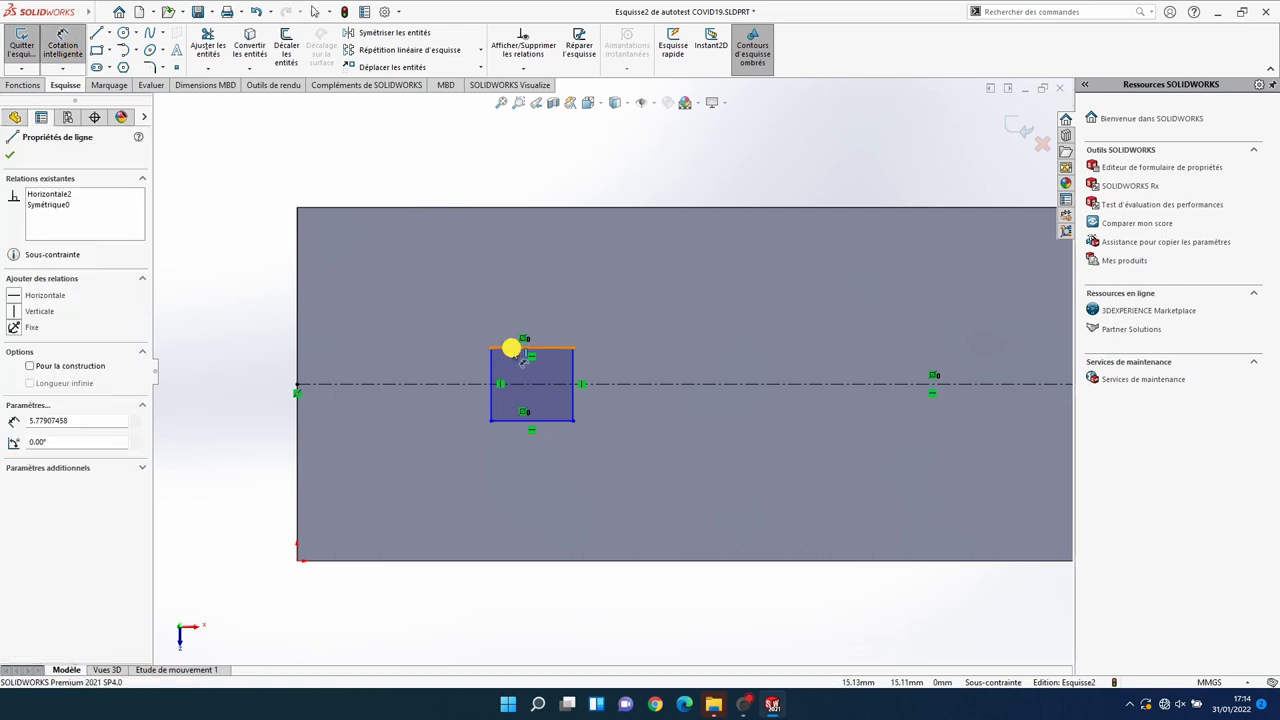
click(532, 175)
text(4)
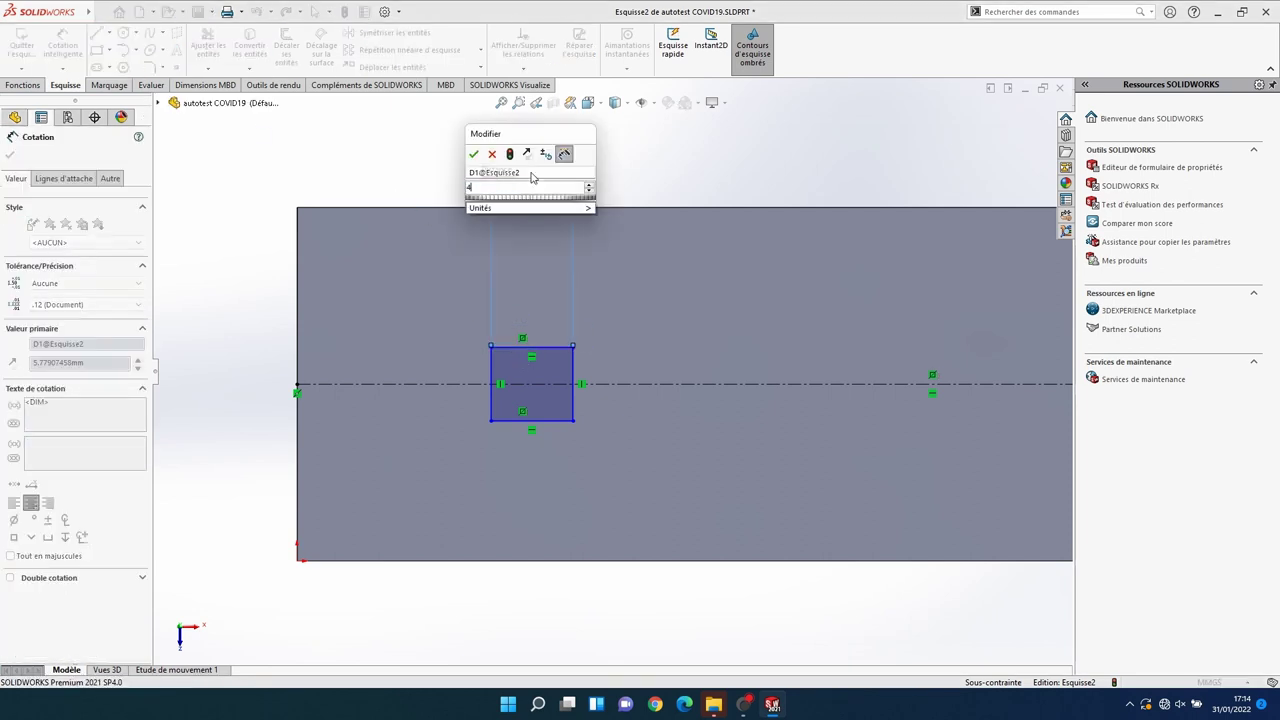
key(Return)
click(491, 395)
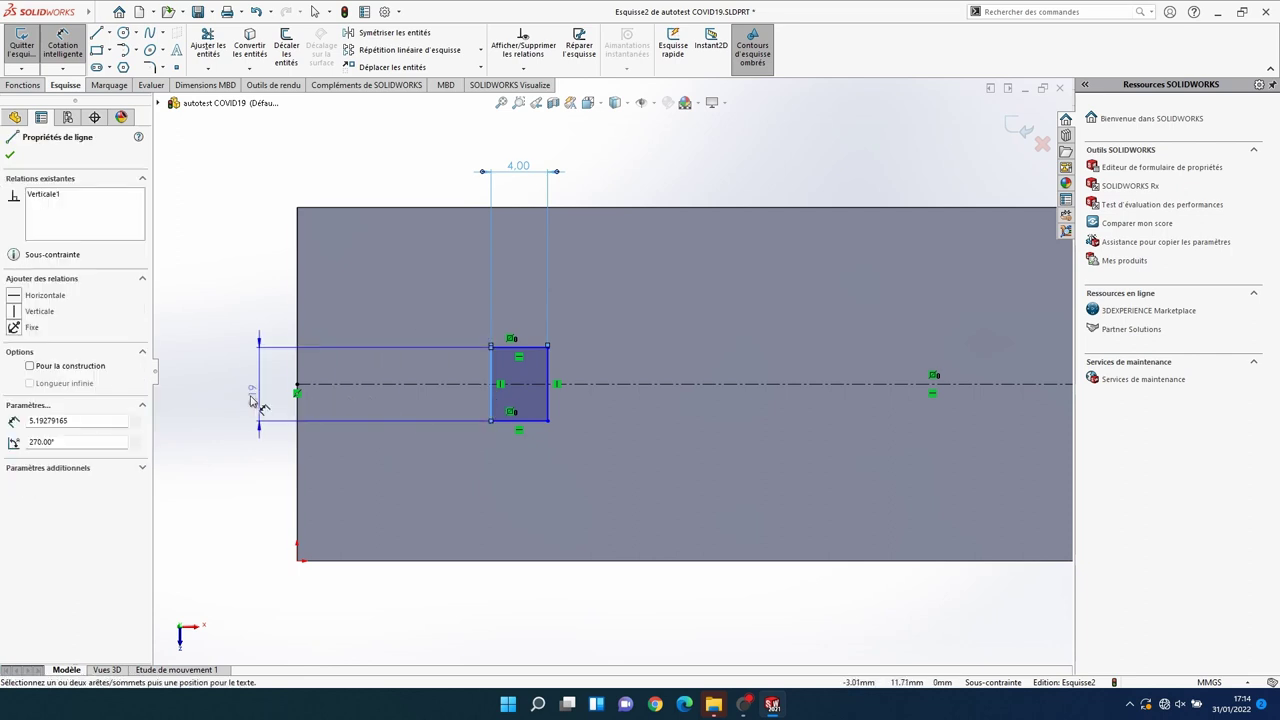
click(252, 400)
text(4)
key(Return)
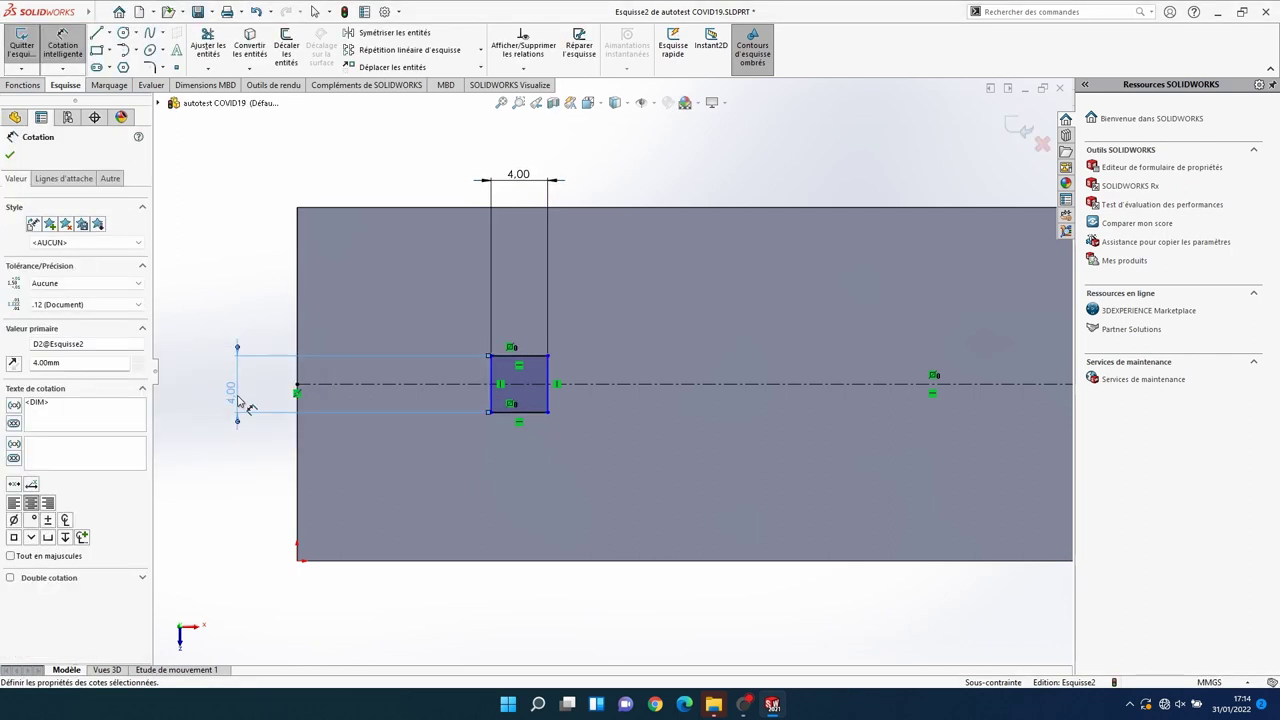
click(10, 157)
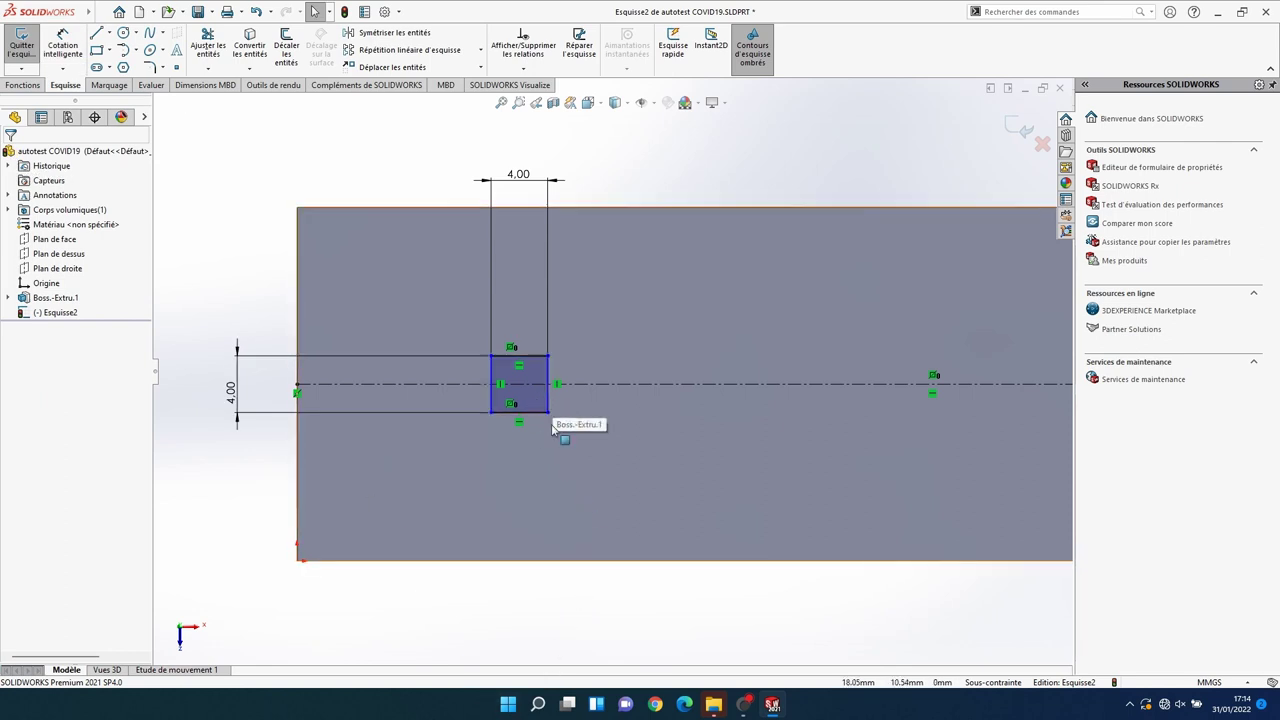
Step: Place the square 15 mm from the plate's left edge
click(62, 50)
click(491, 392)
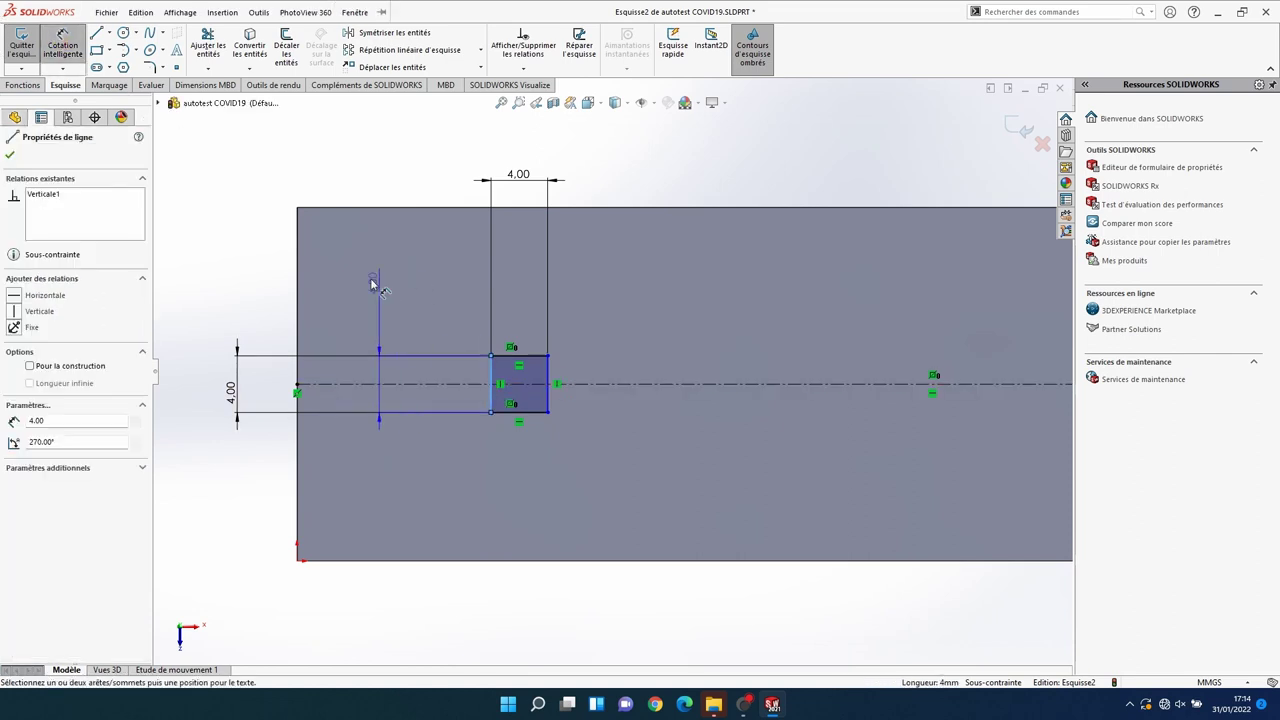
click(297, 298)
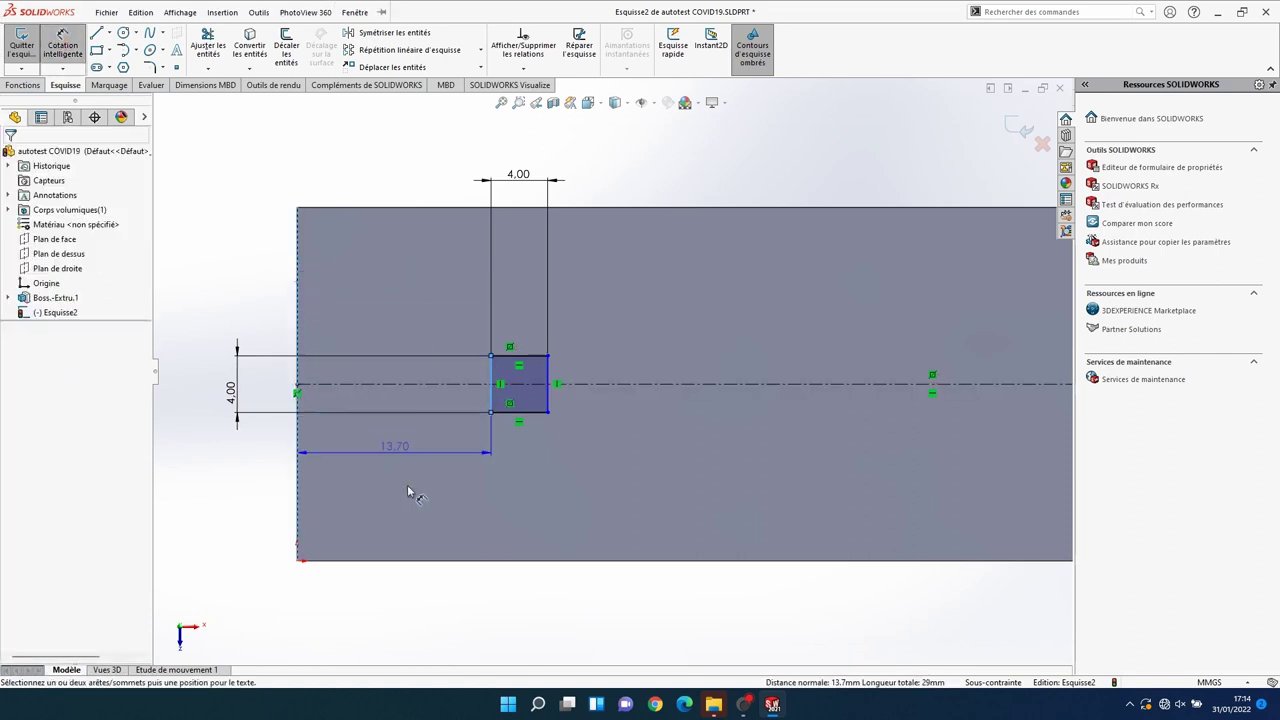
click(420, 596)
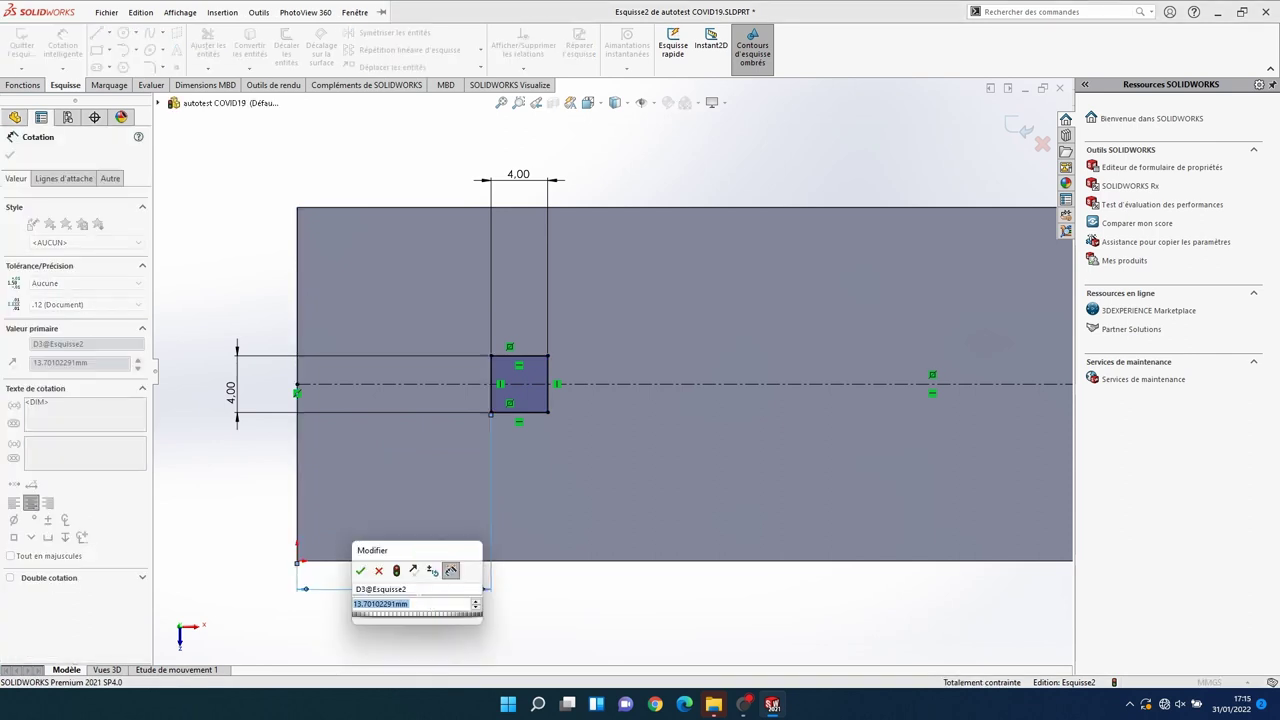
text(=)
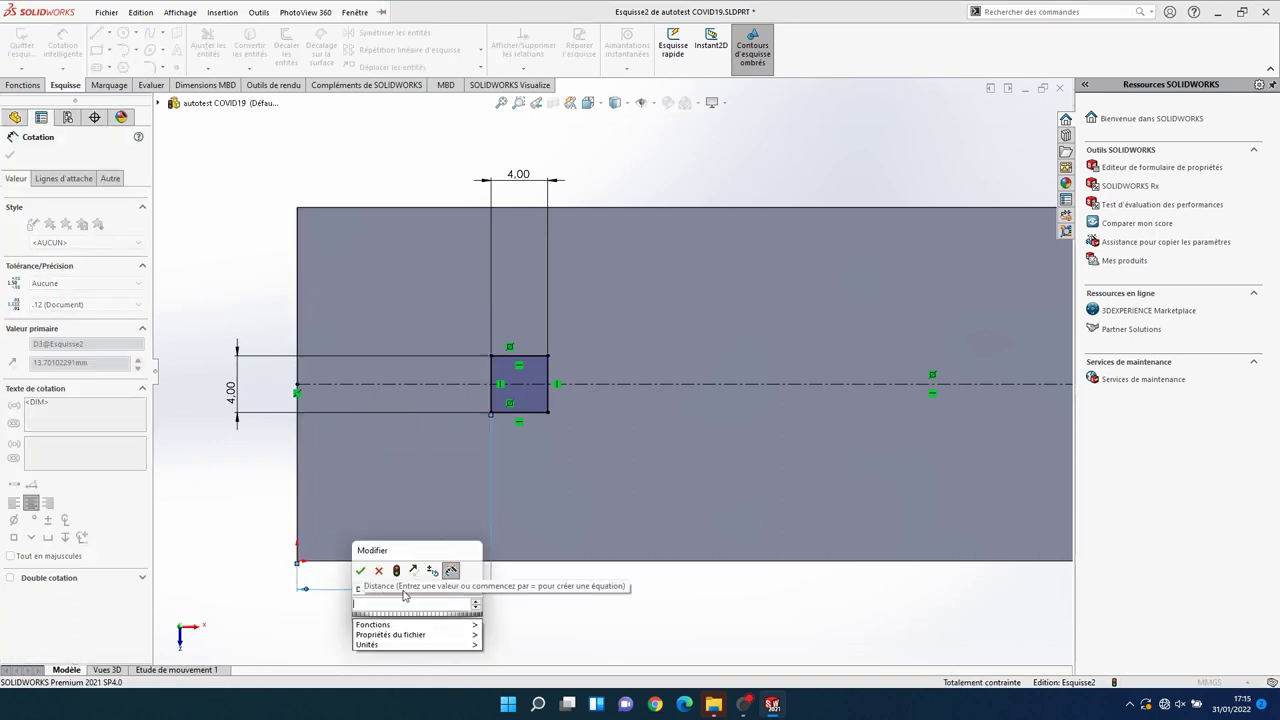
text(15)
key(Return)
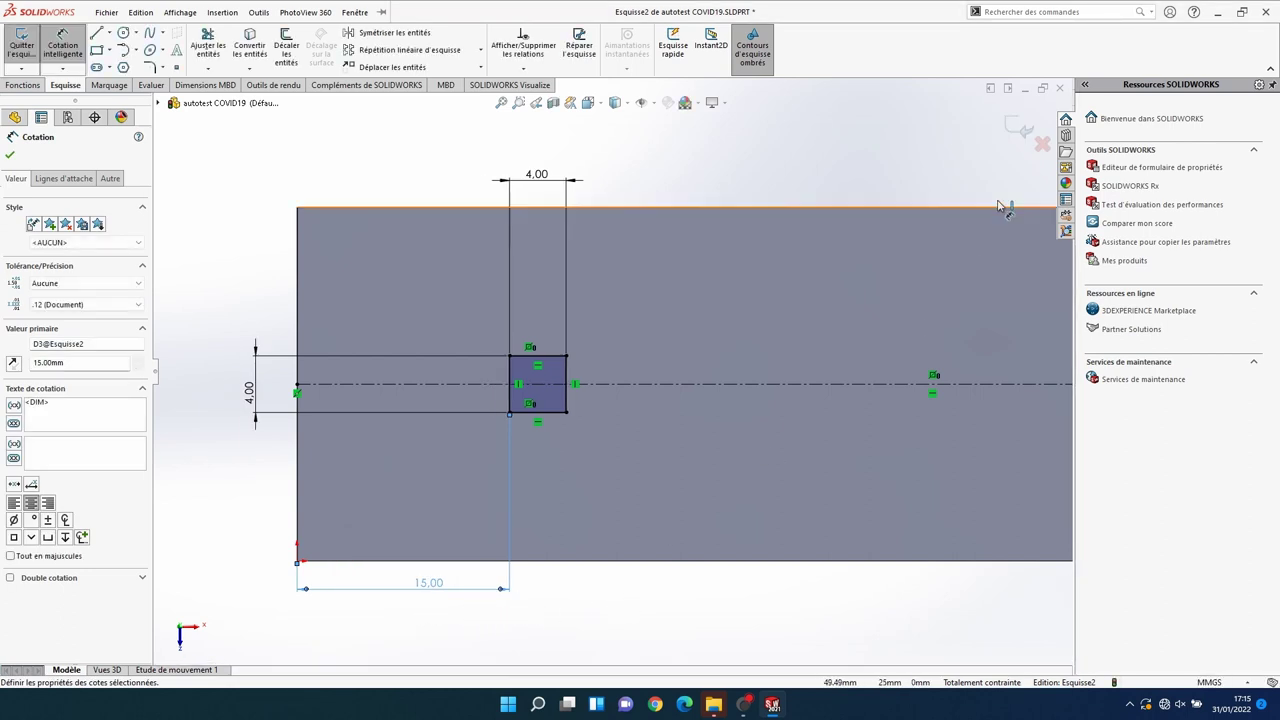
Step: Cut the 4 mm square 2 mm deep into the plate as Enlèv. mat.-Extru.1
click(22, 85)
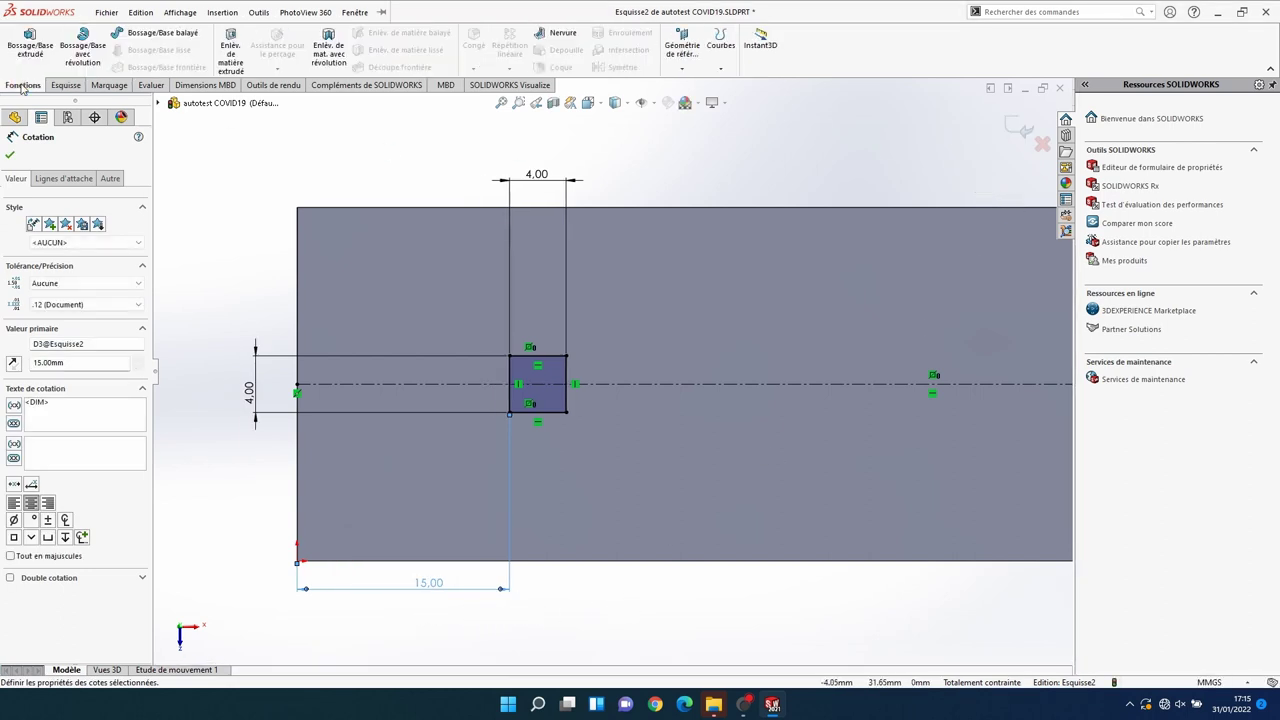
click(228, 54)
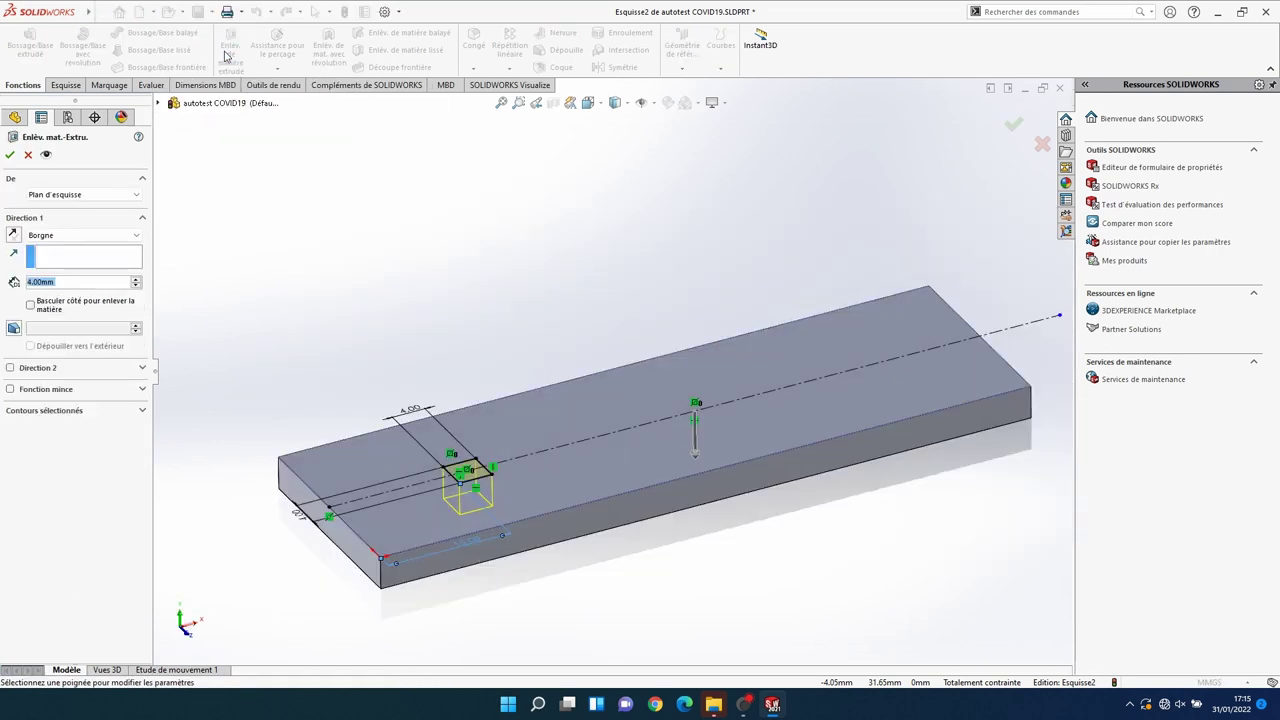
text(2)
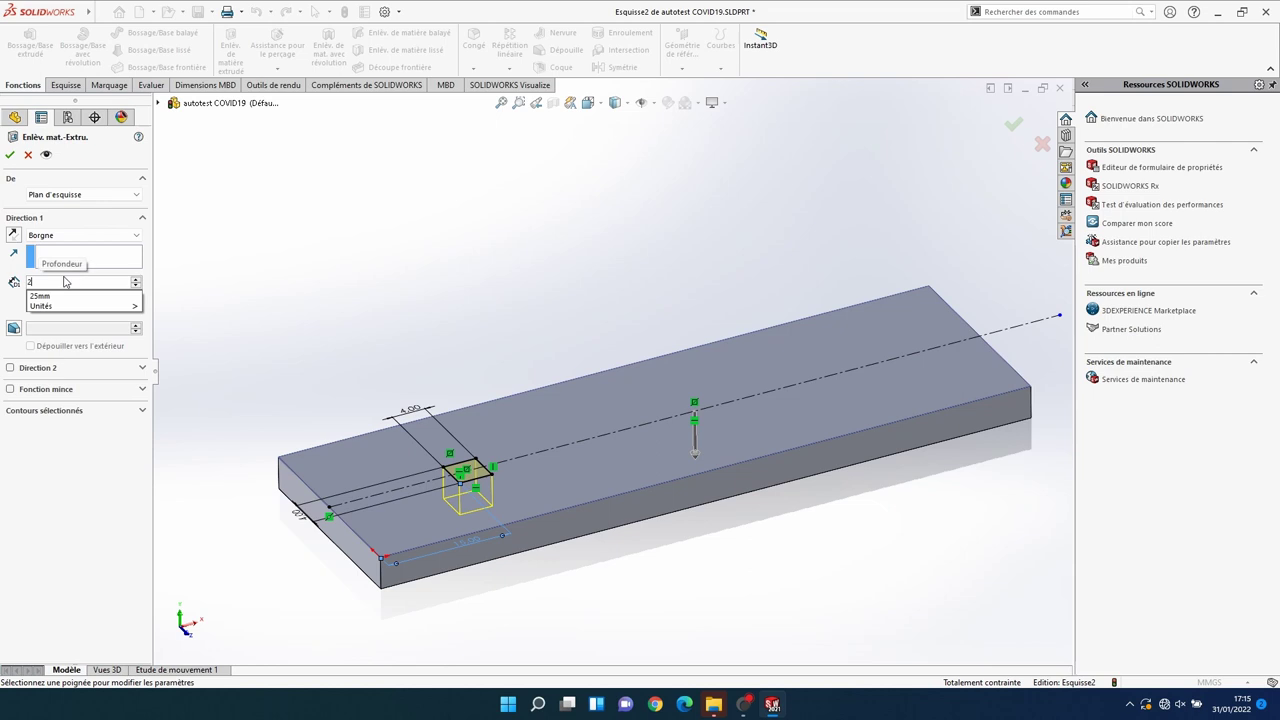
key(Return)
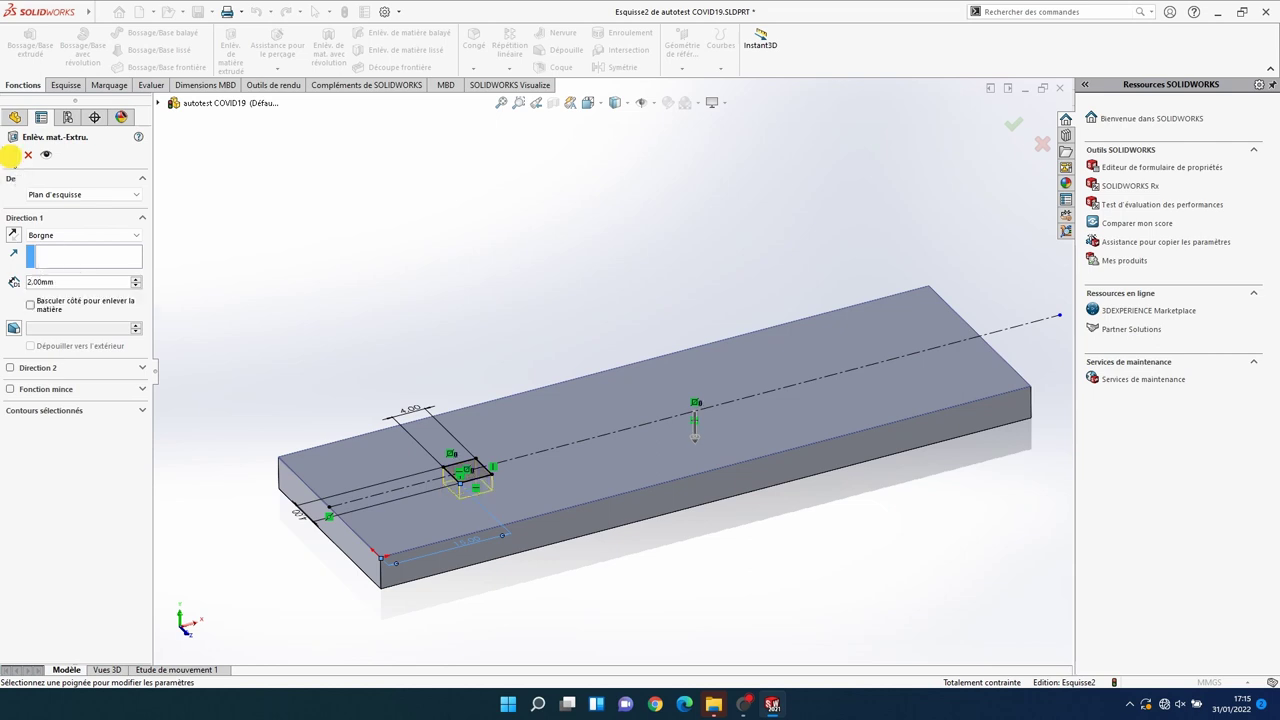
click(10, 155)
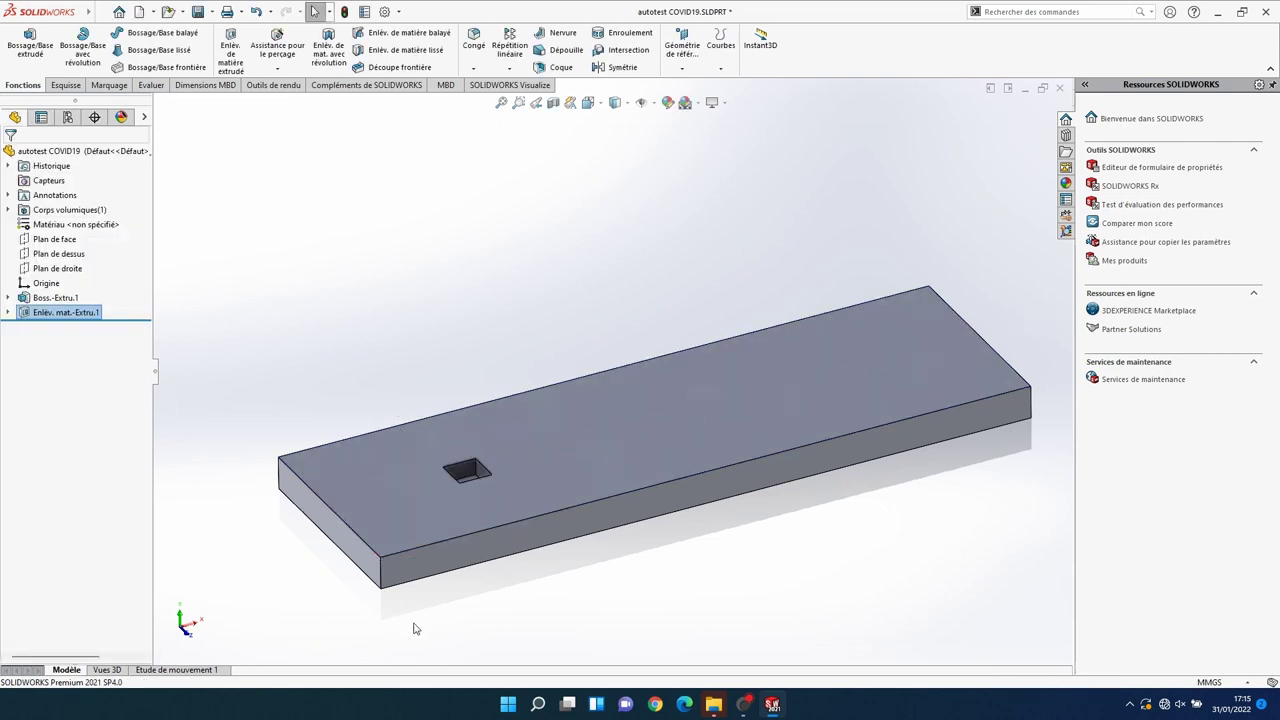
Step: Orbit to view the pocket and save the part
middle_drag(457, 627, 697, 554)
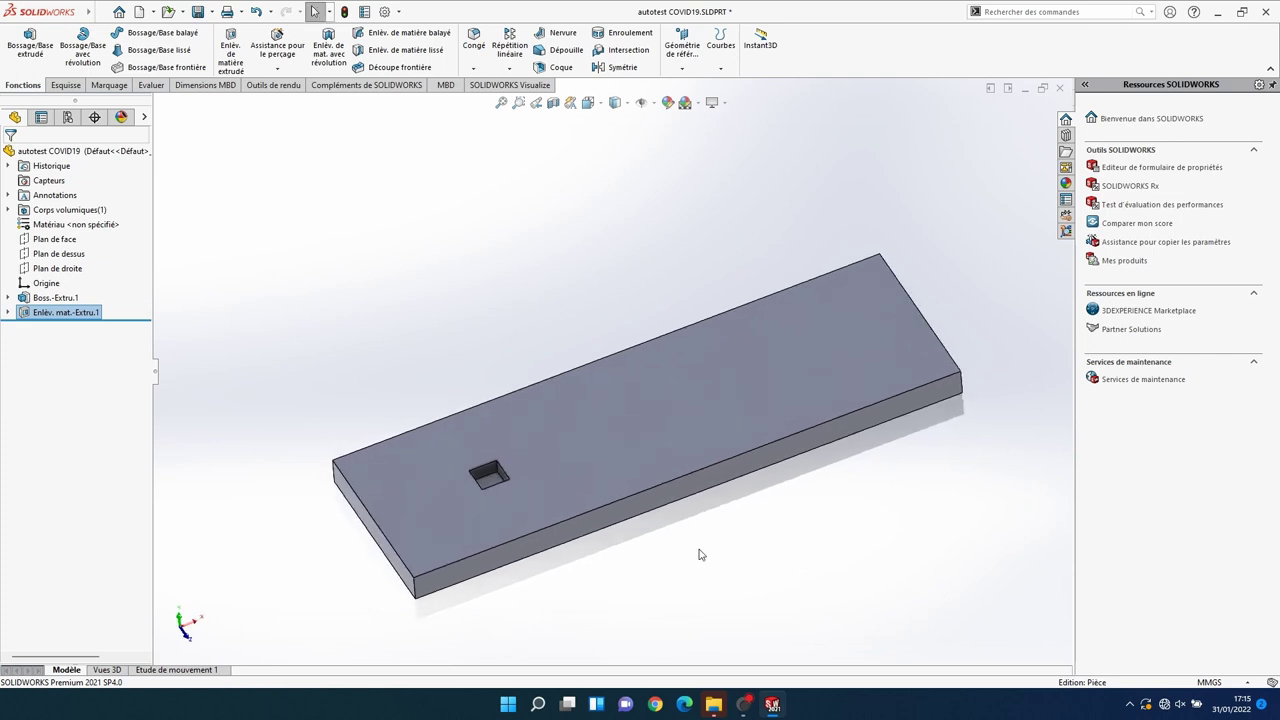
click(106, 12)
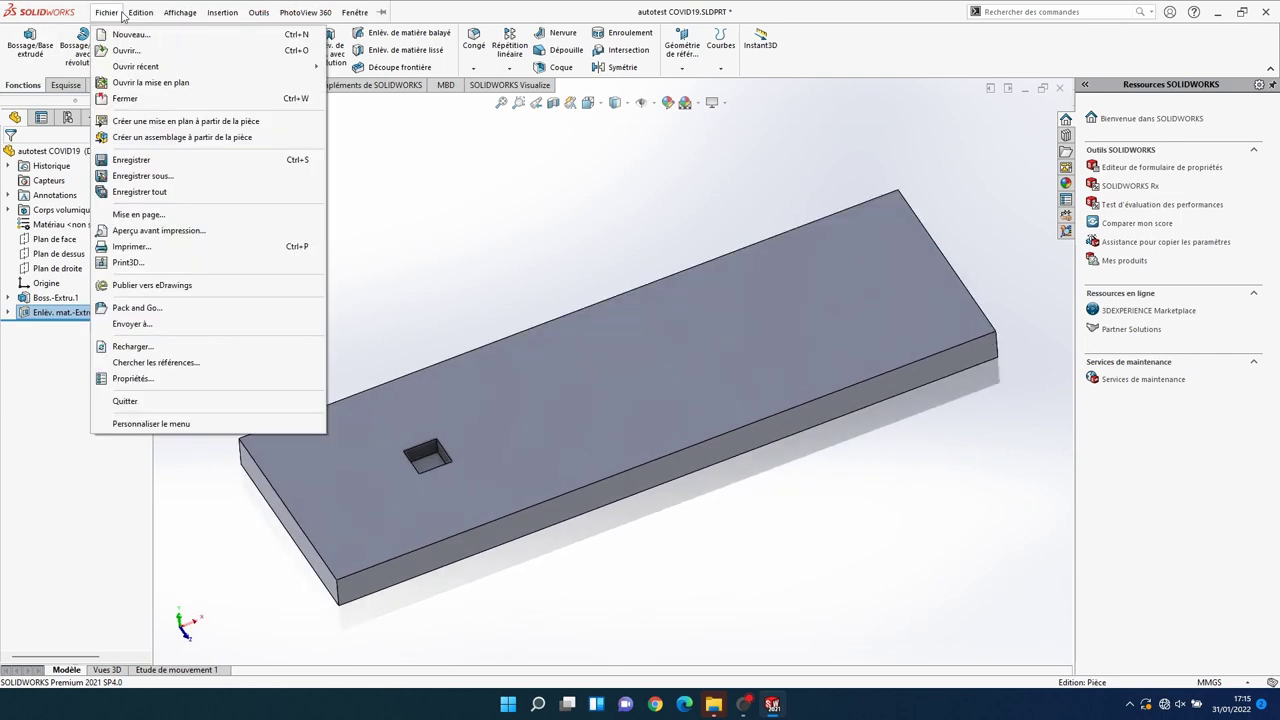
click(135, 160)
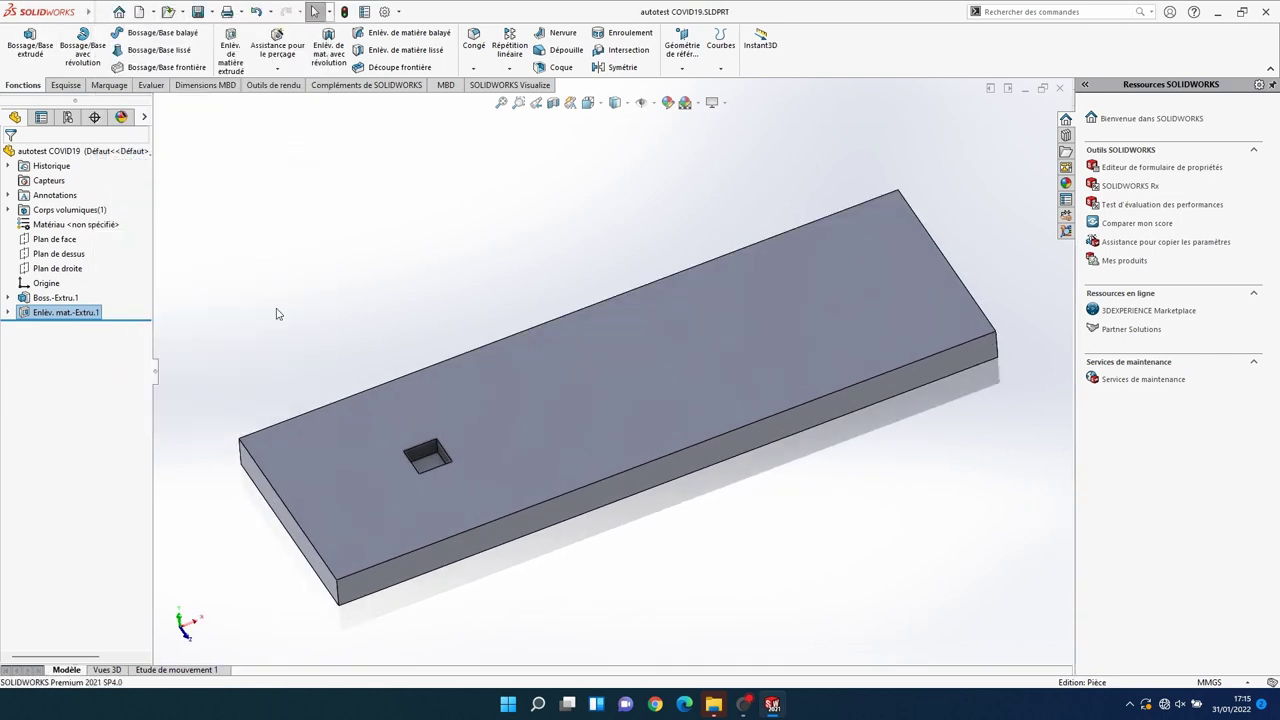
Step: Start Esquisse3 on the top face with a horizontal centreline across the plate
click(680, 390)
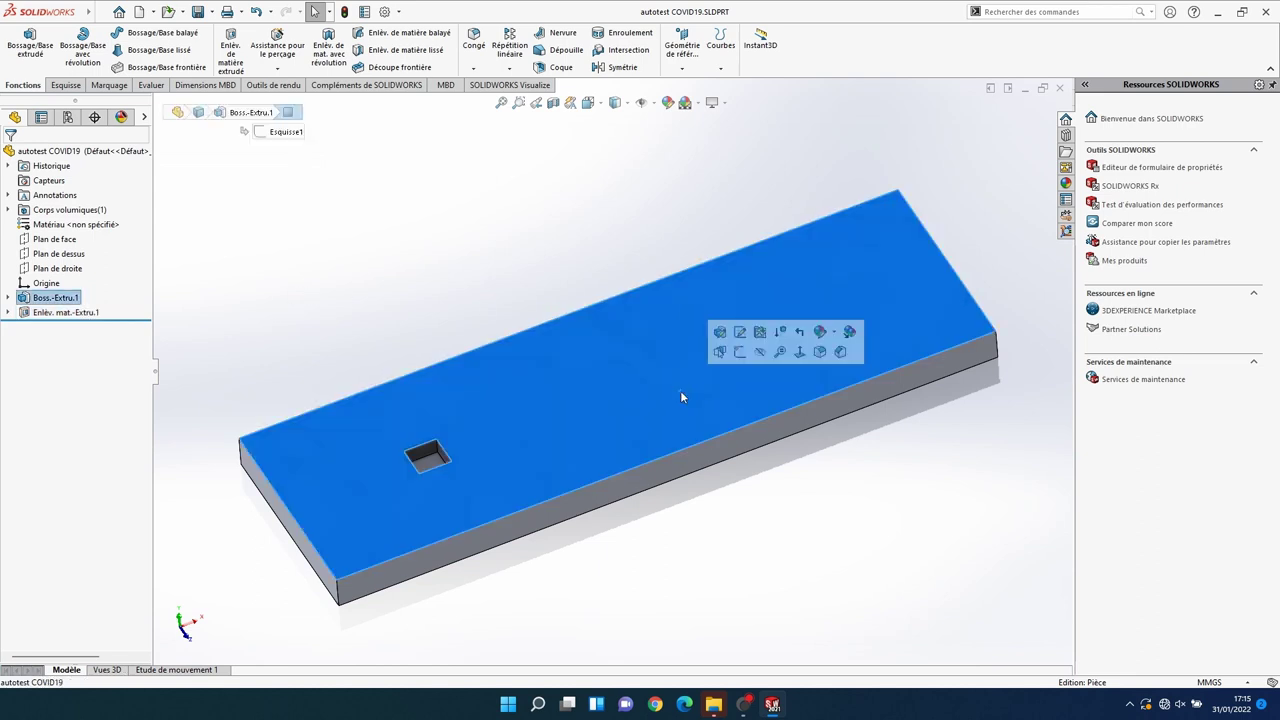
click(740, 351)
mouse_move(38, 11)
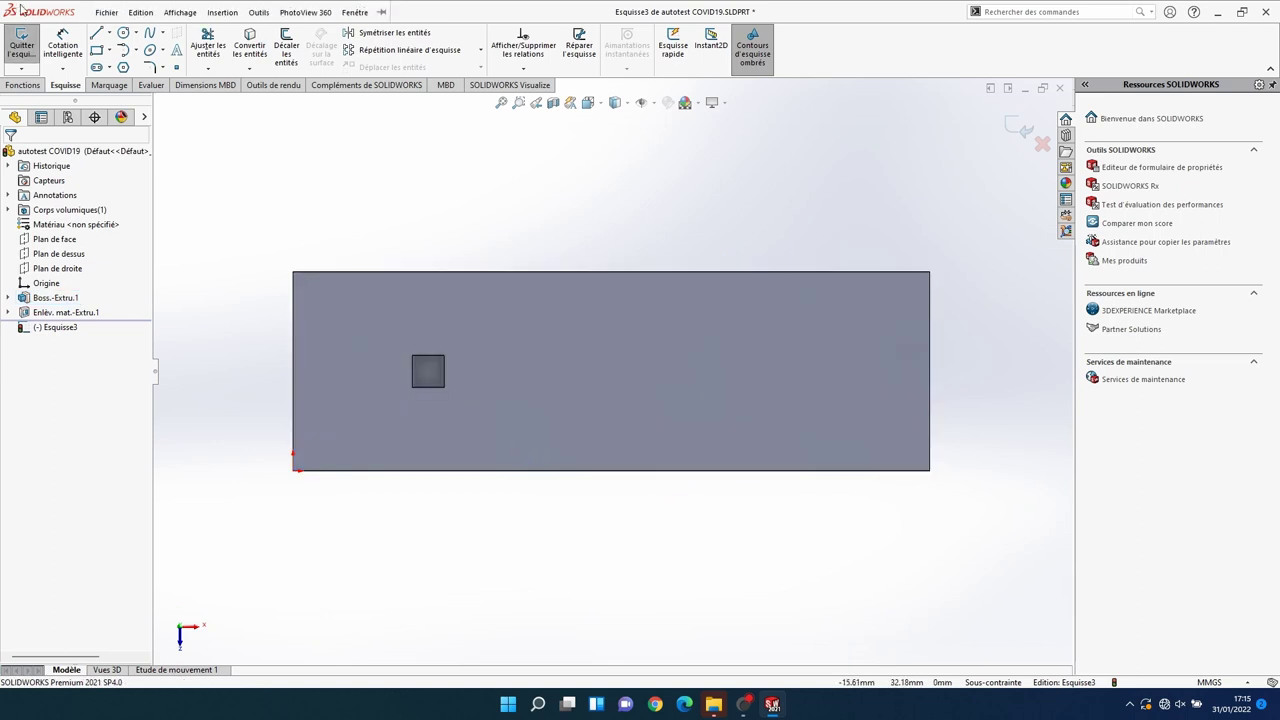
click(109, 33)
click(140, 66)
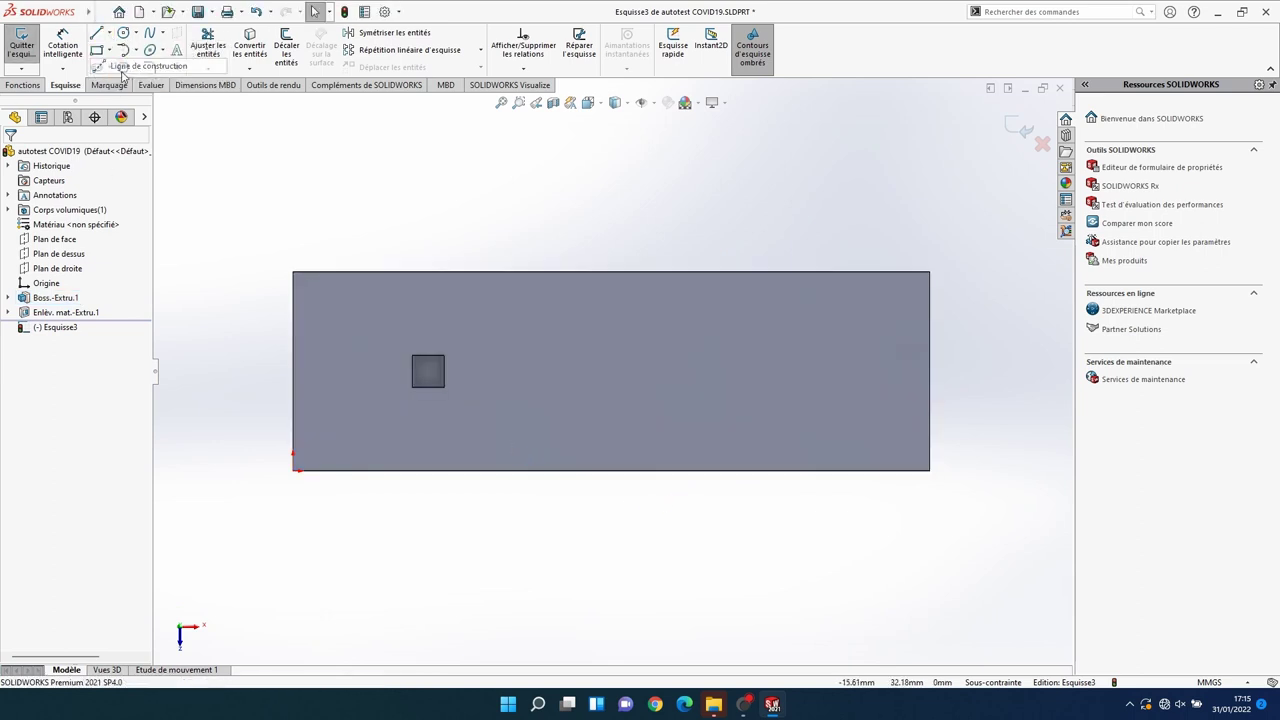
click(293, 371)
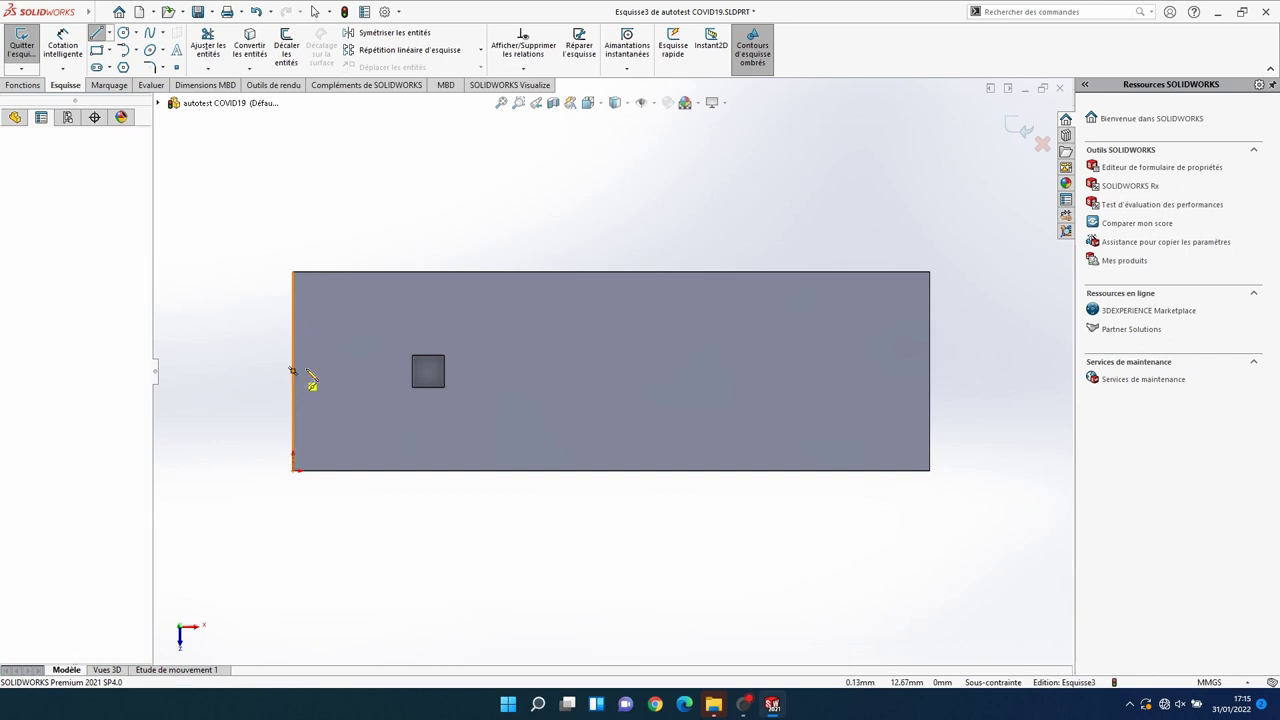
click(1011, 371)
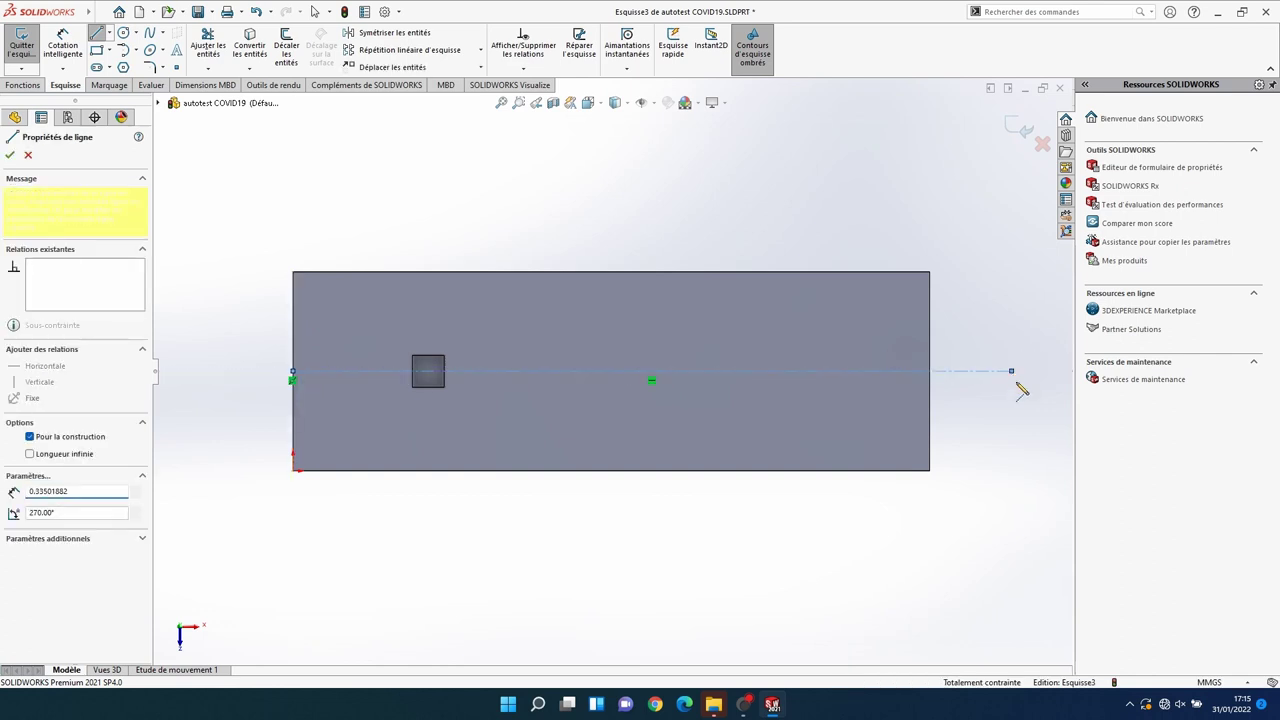
key(Escape)
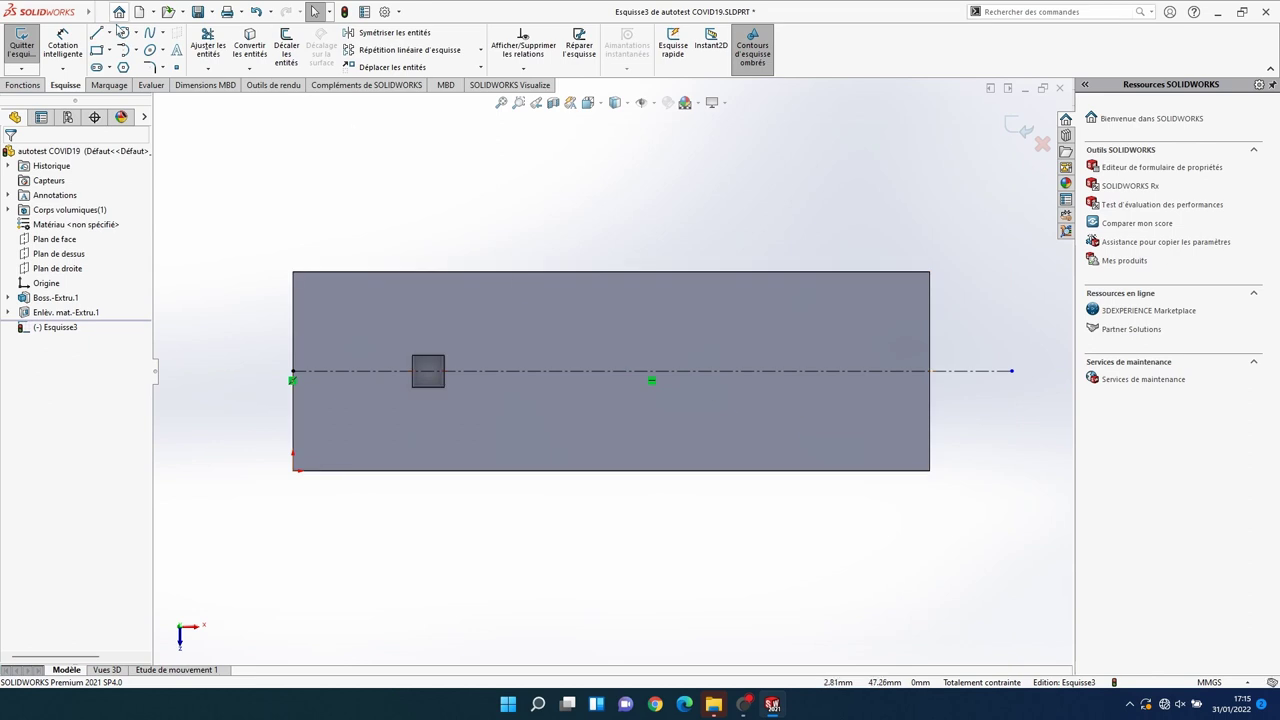
Step: Draw a short horizontal line above the centreline, right of centre, and begin dimensioning its length
click(98, 36)
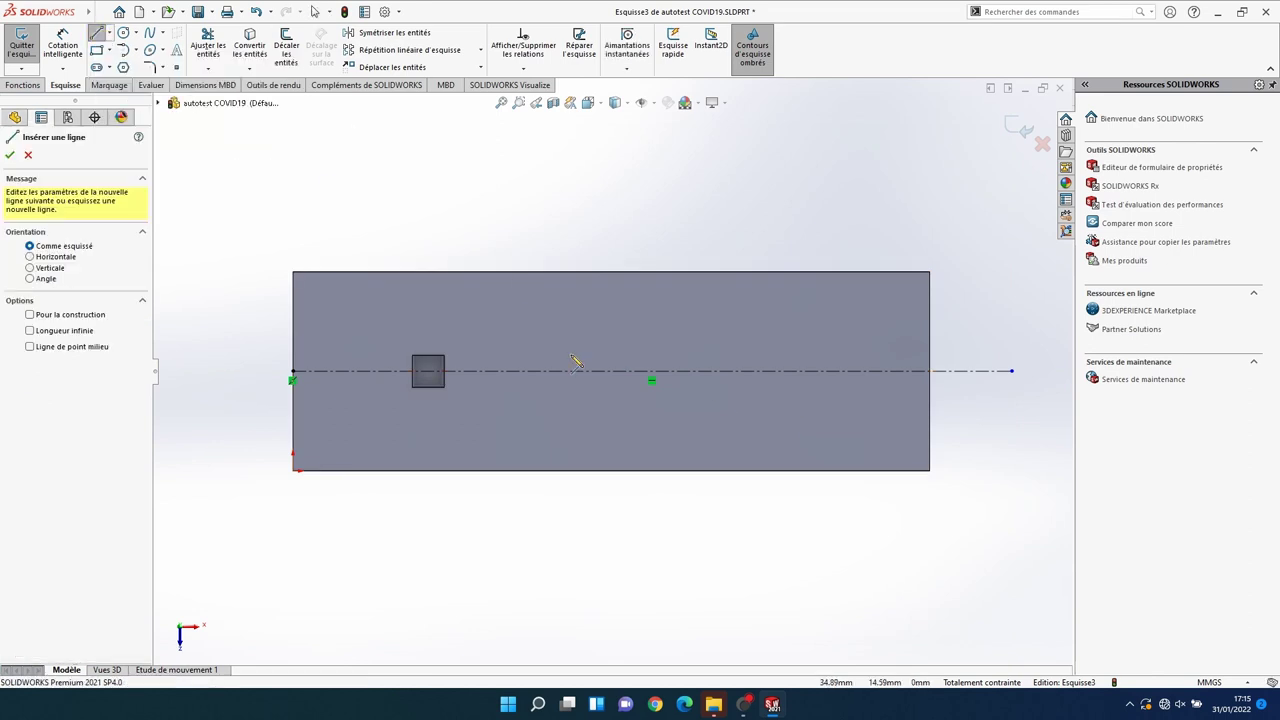
click(633, 353)
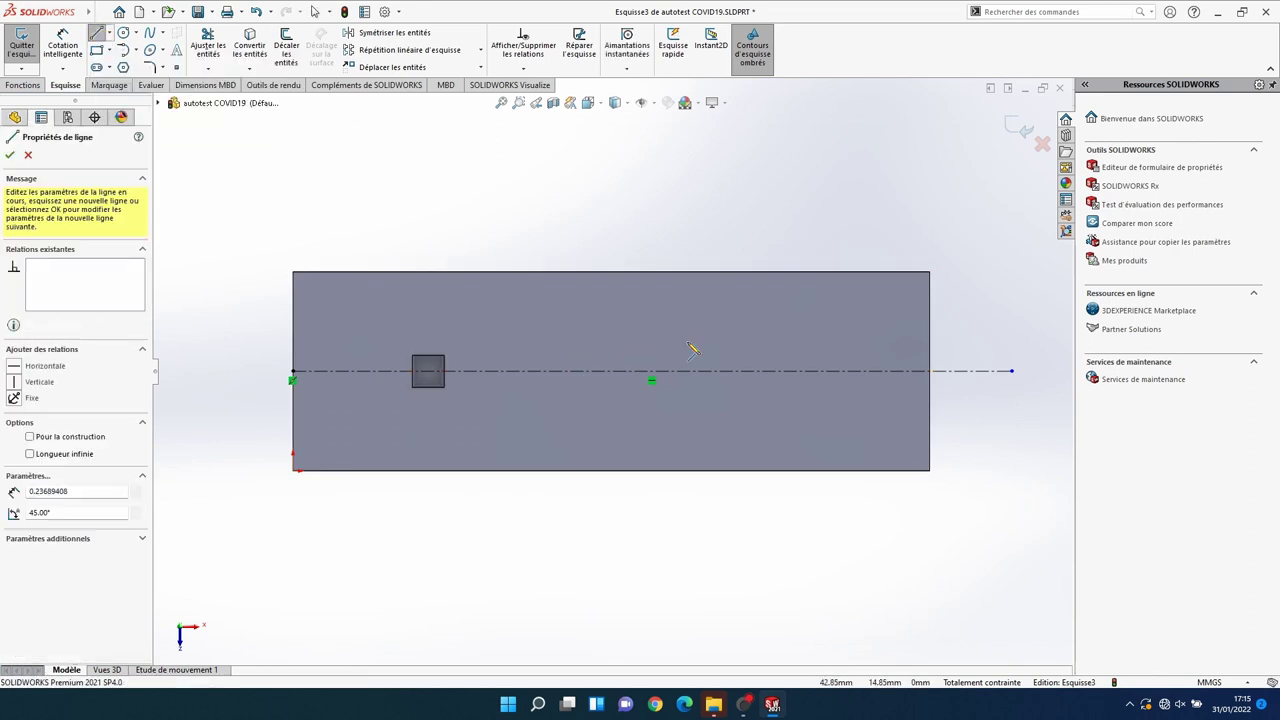
click(738, 353)
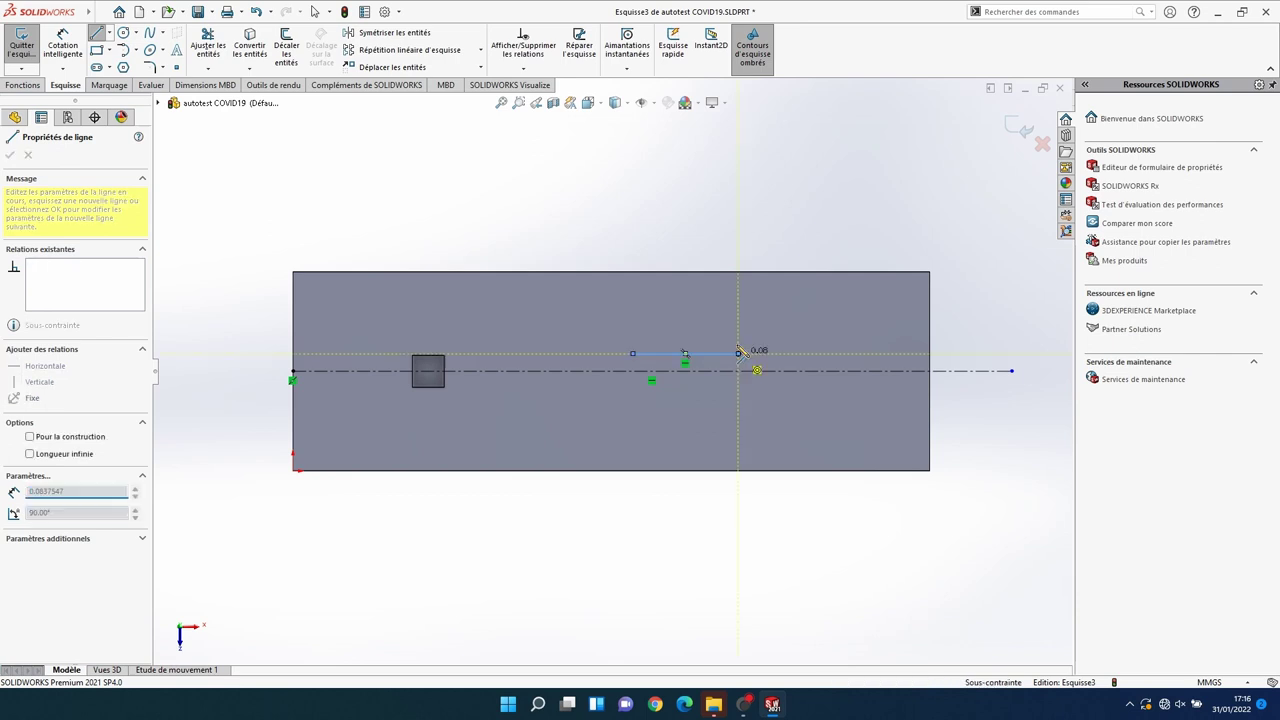
key(Escape)
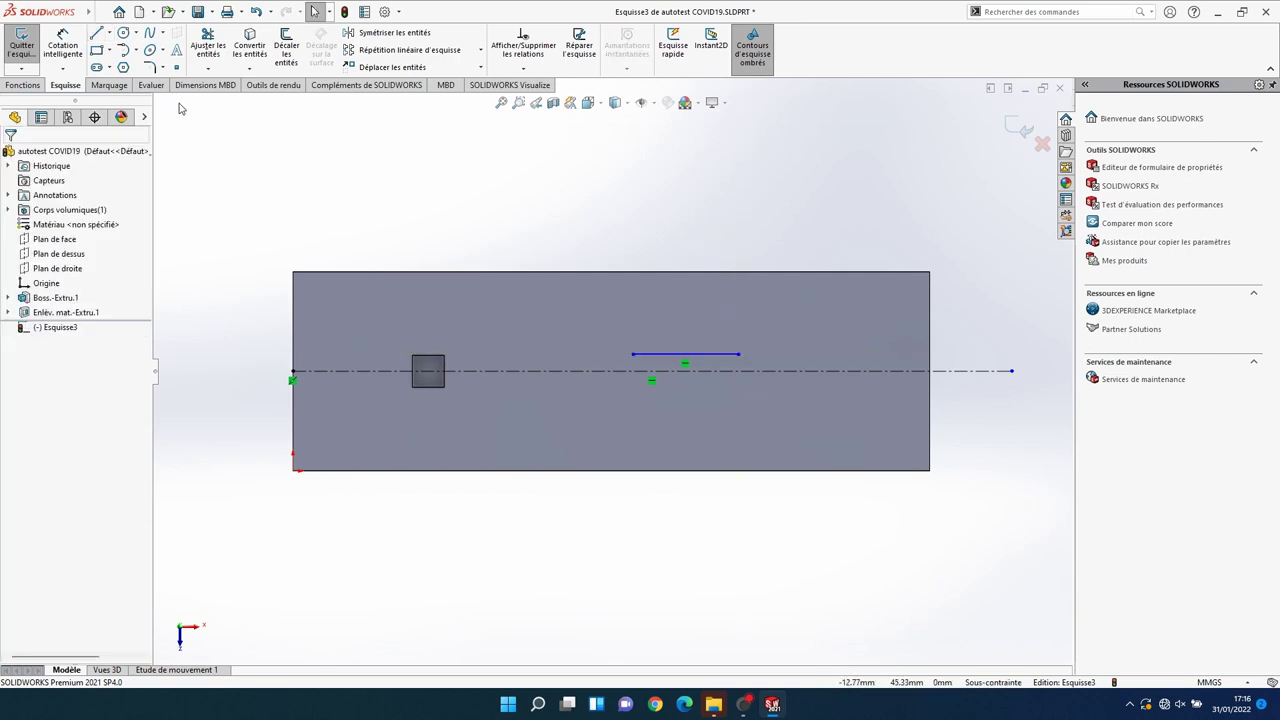
click(62, 48)
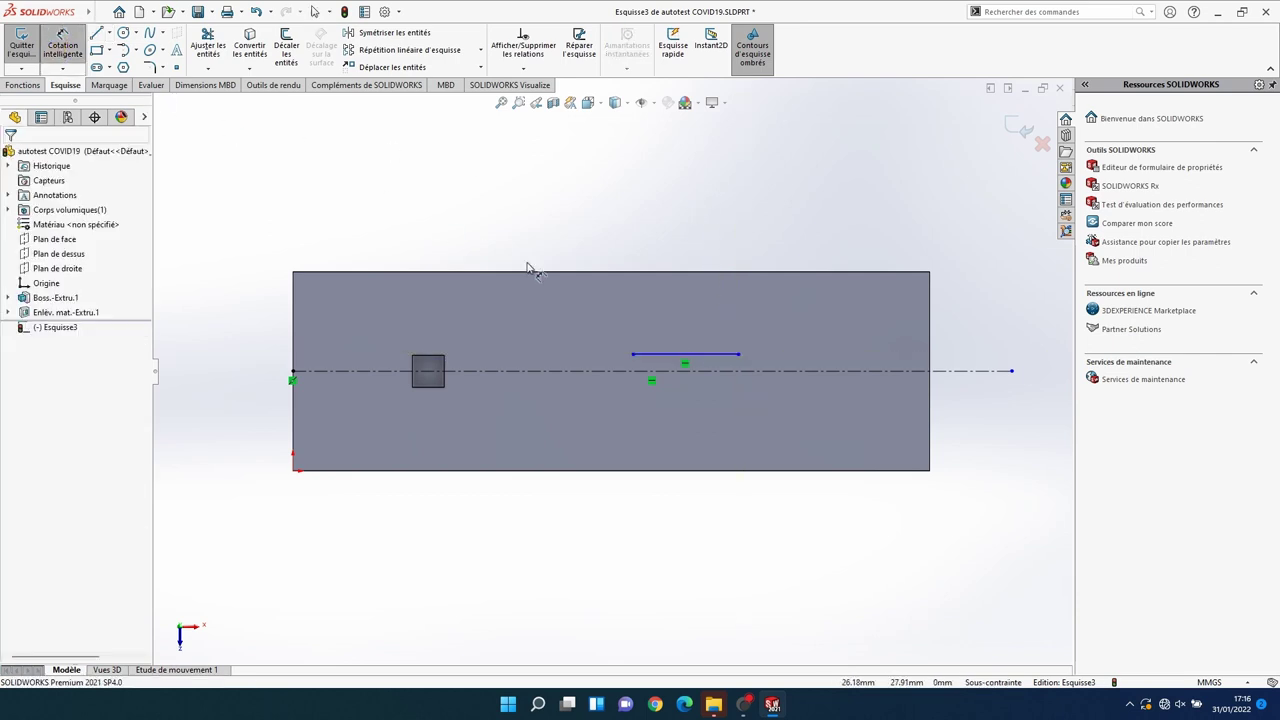
click(668, 356)
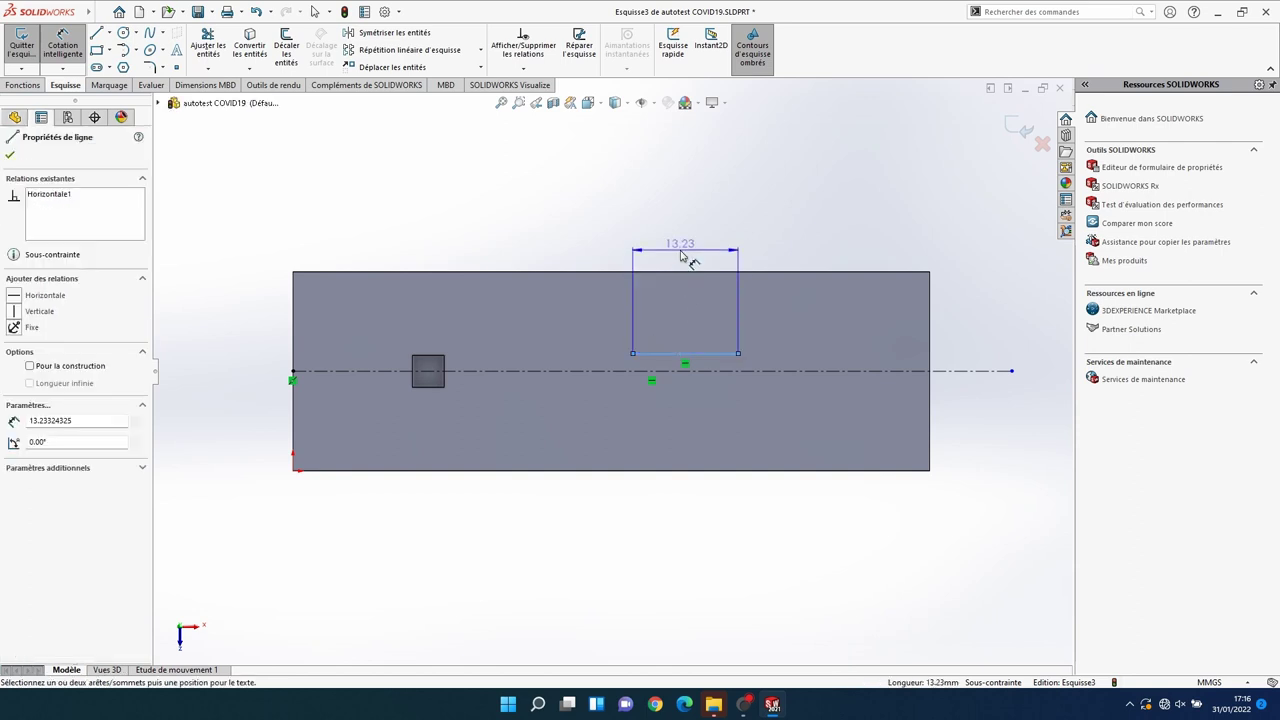
Step: Dimension the short line to a length of 15 mm
click(680, 255)
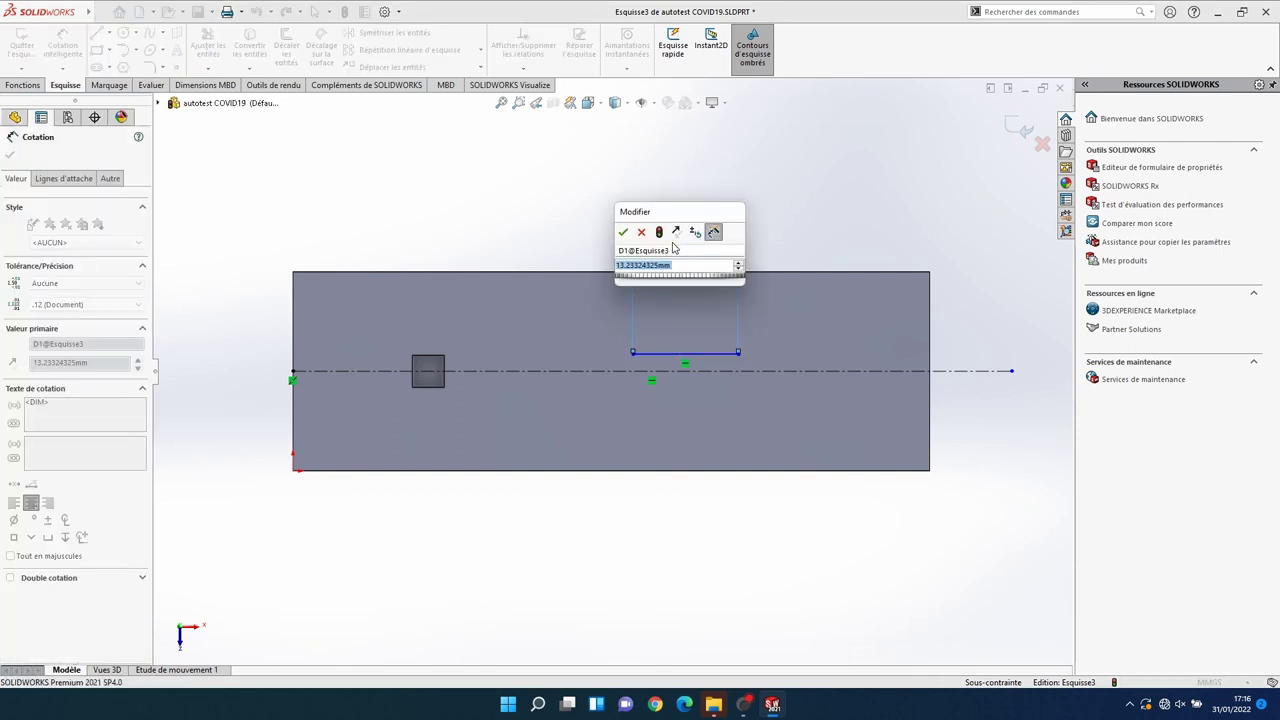
text(15)
key(Return)
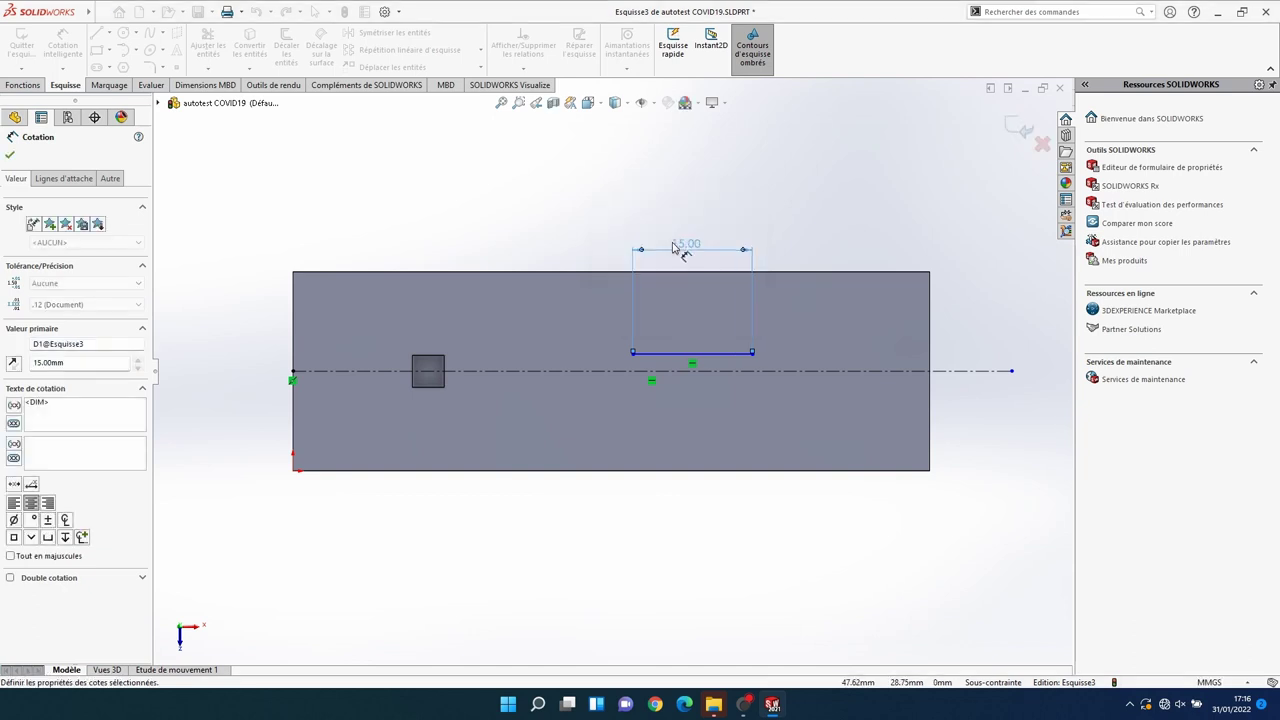
key(Escape)
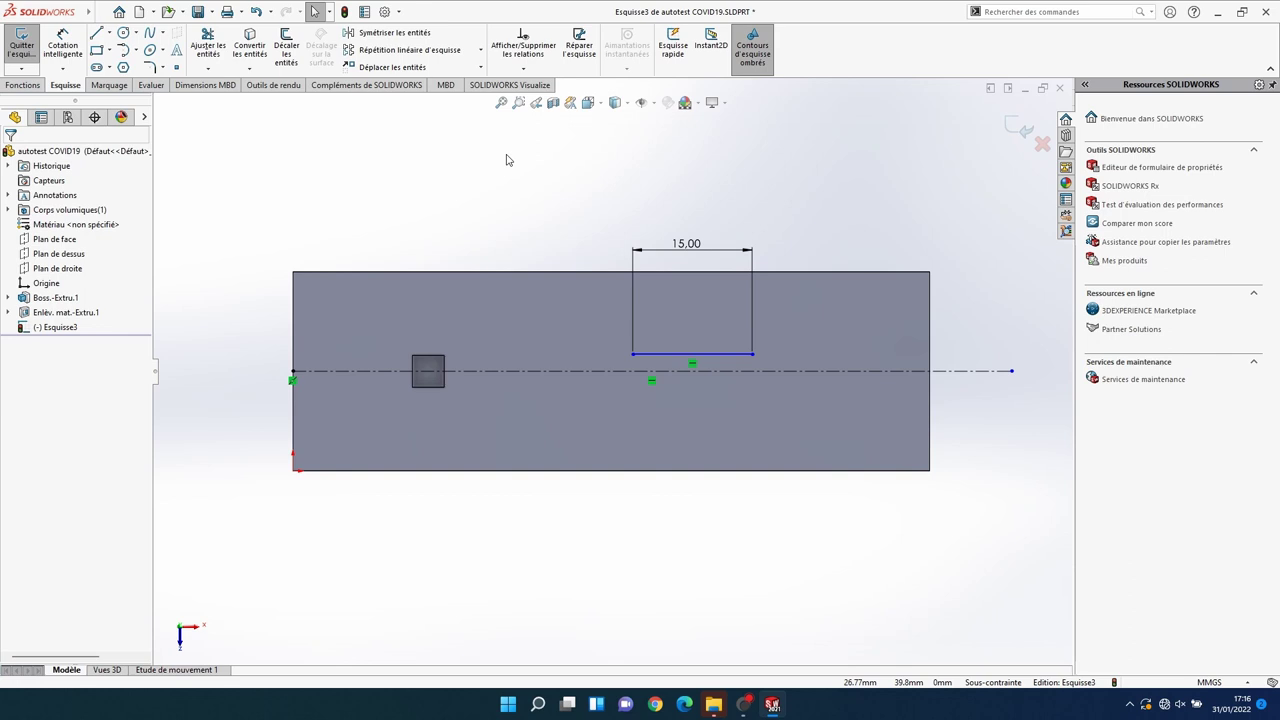
Step: Mirror the short line about the centerline to create a matching parallel line
click(736, 355)
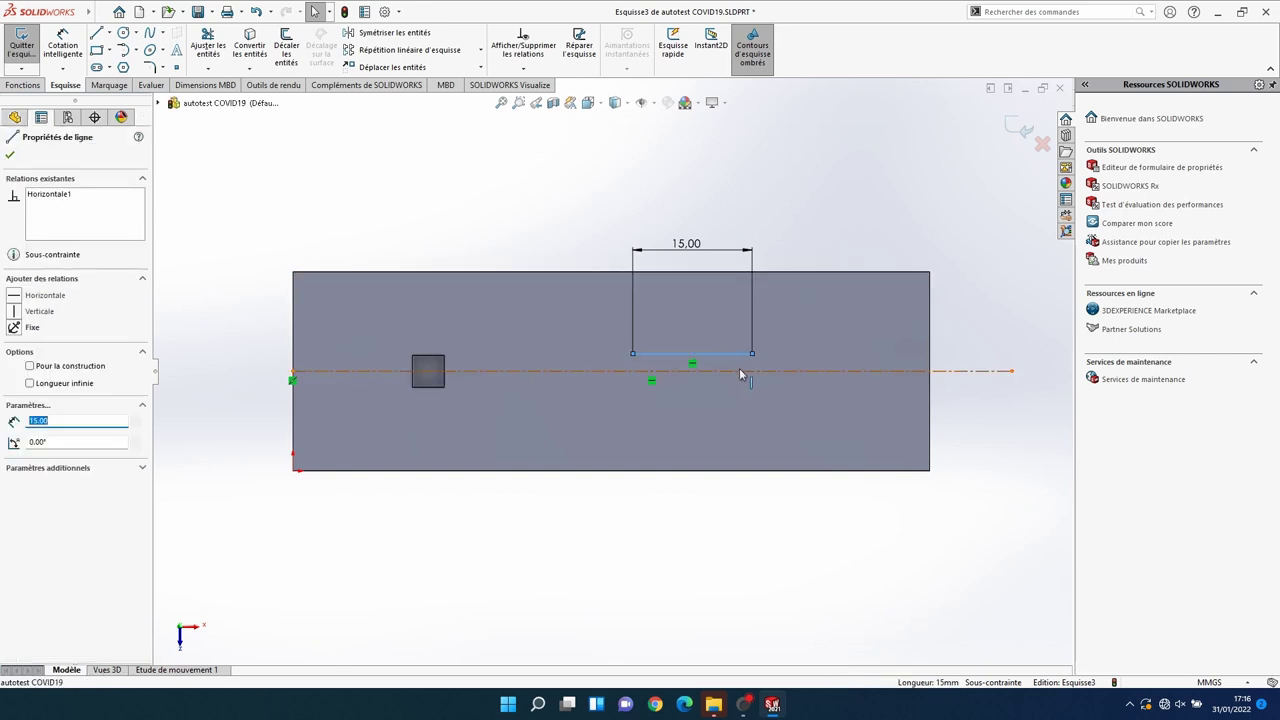
ctrl+click(737, 370)
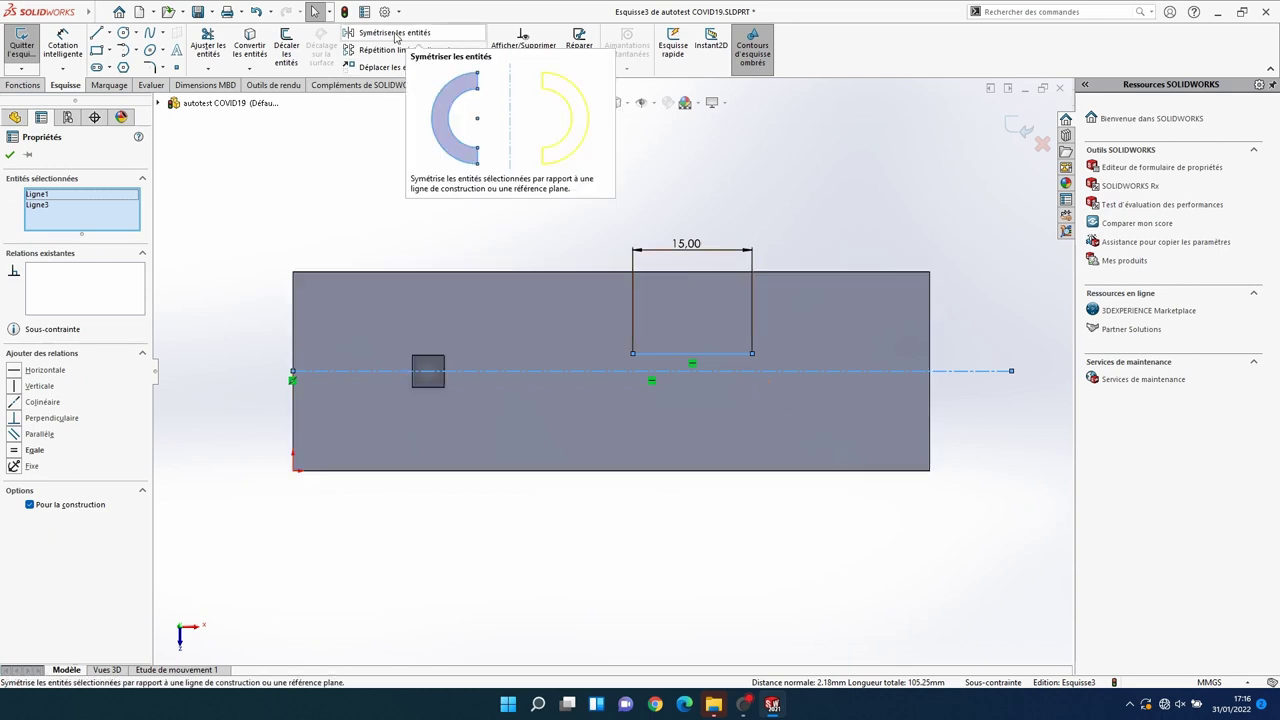
click(396, 38)
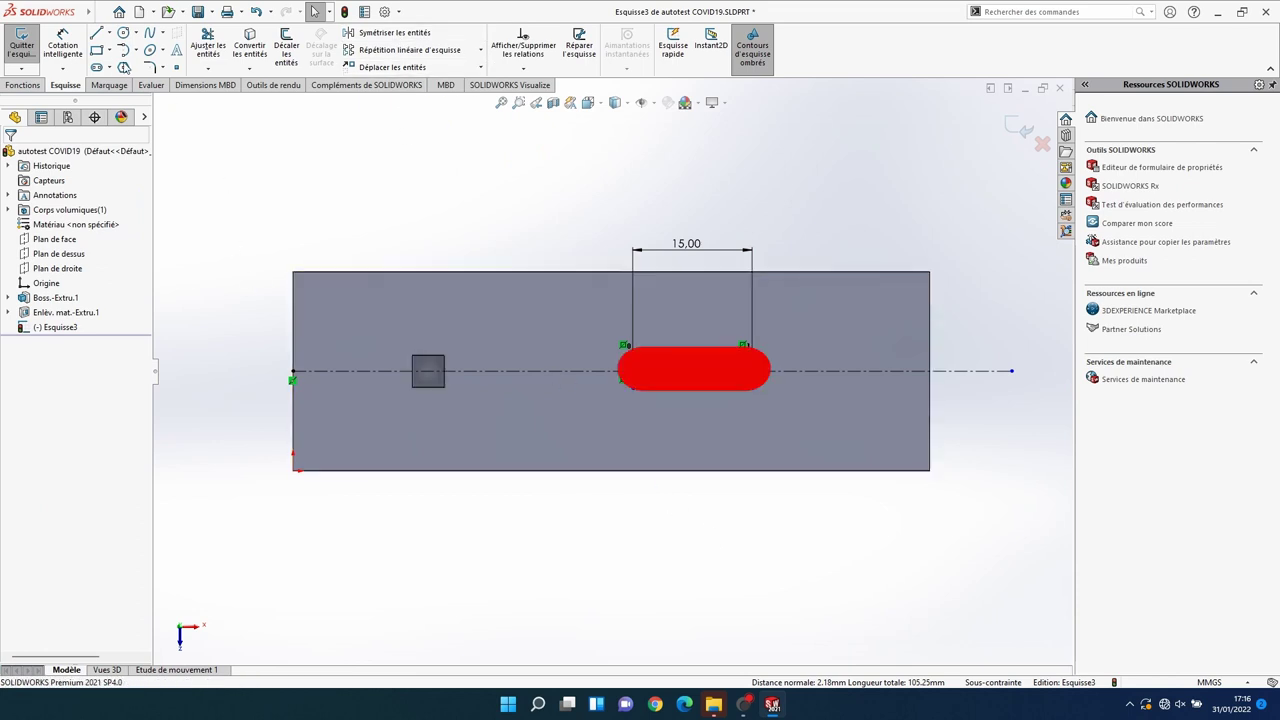
Step: Connect the parallel lines' right and left ends with tangent arcs
click(136, 50)
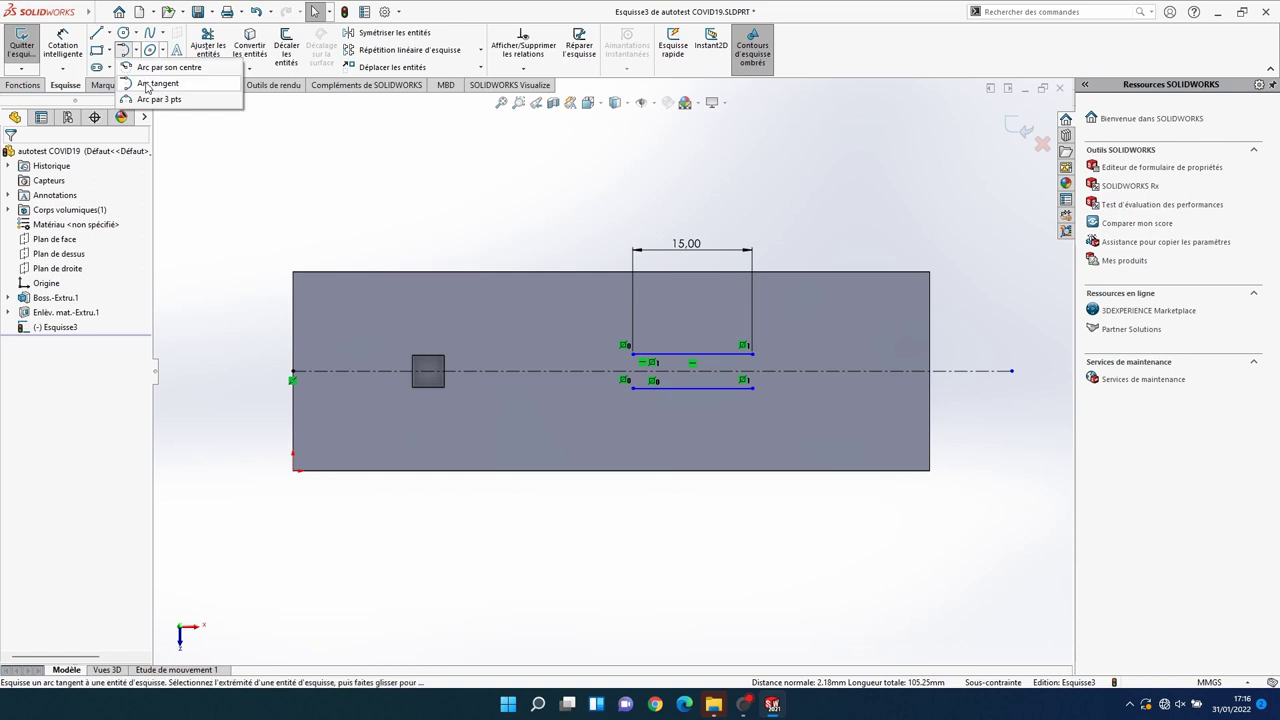
click(147, 84)
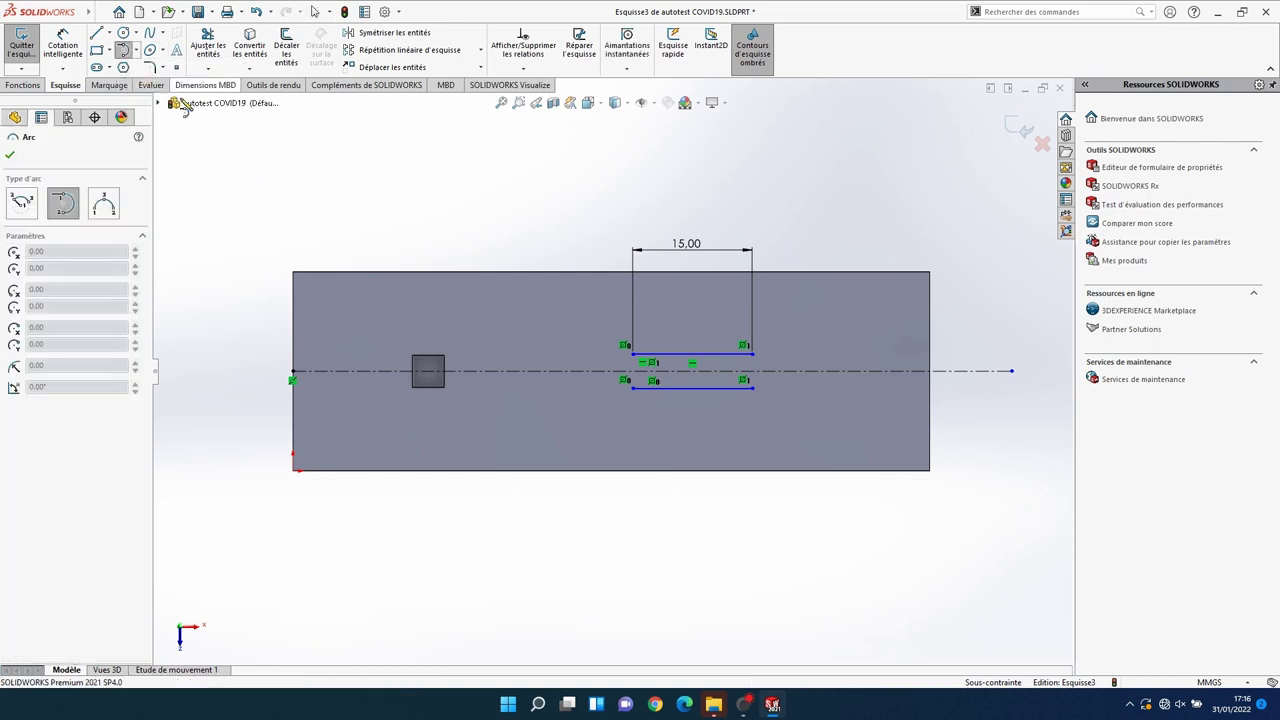
click(752, 353)
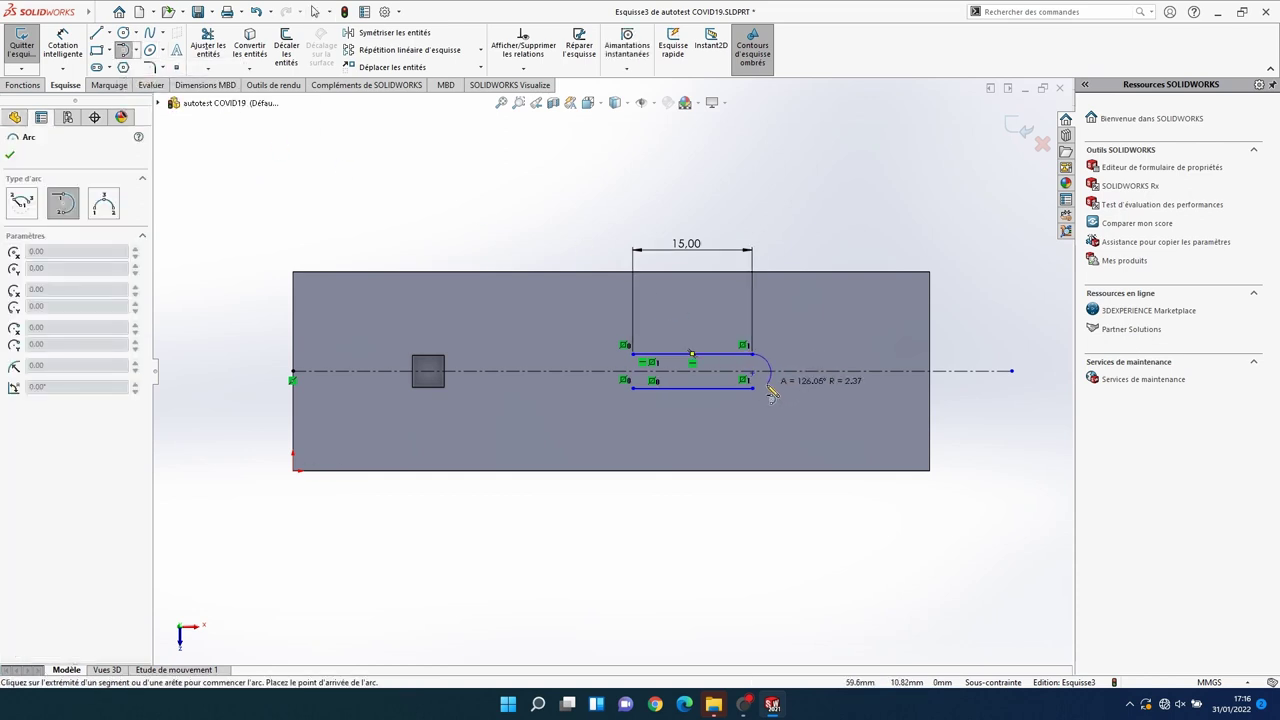
click(752, 387)
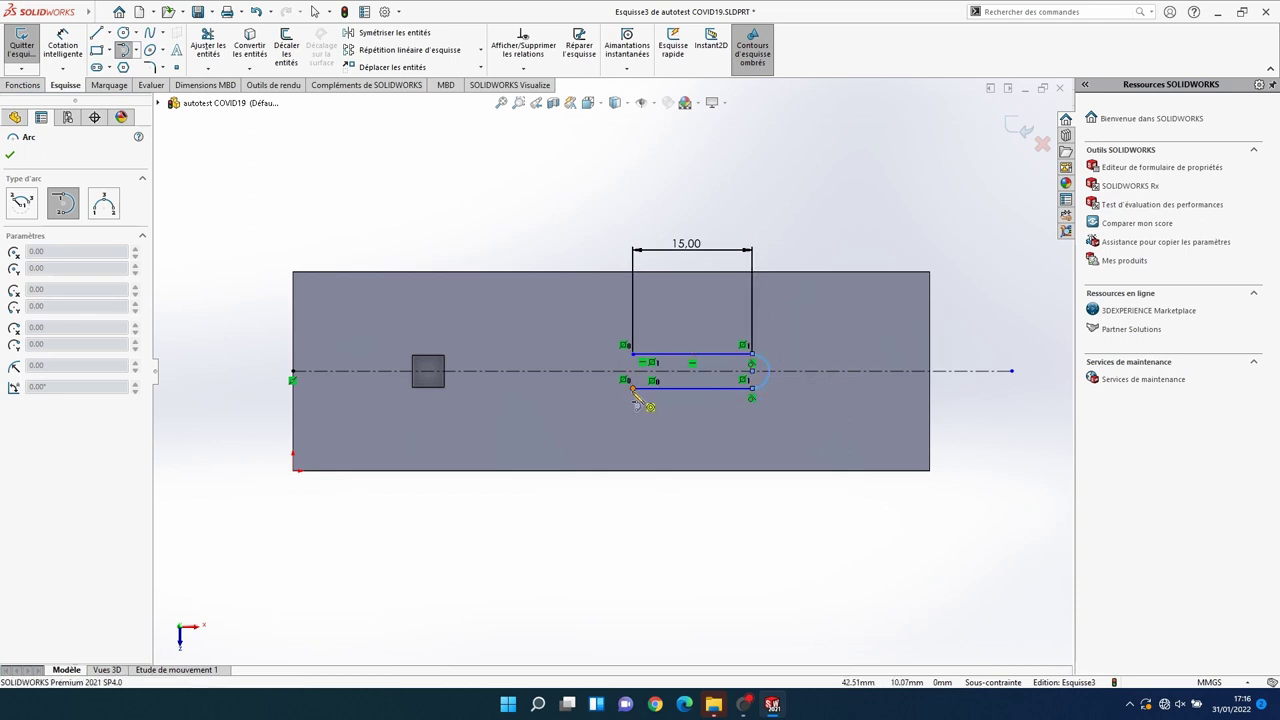
click(632, 387)
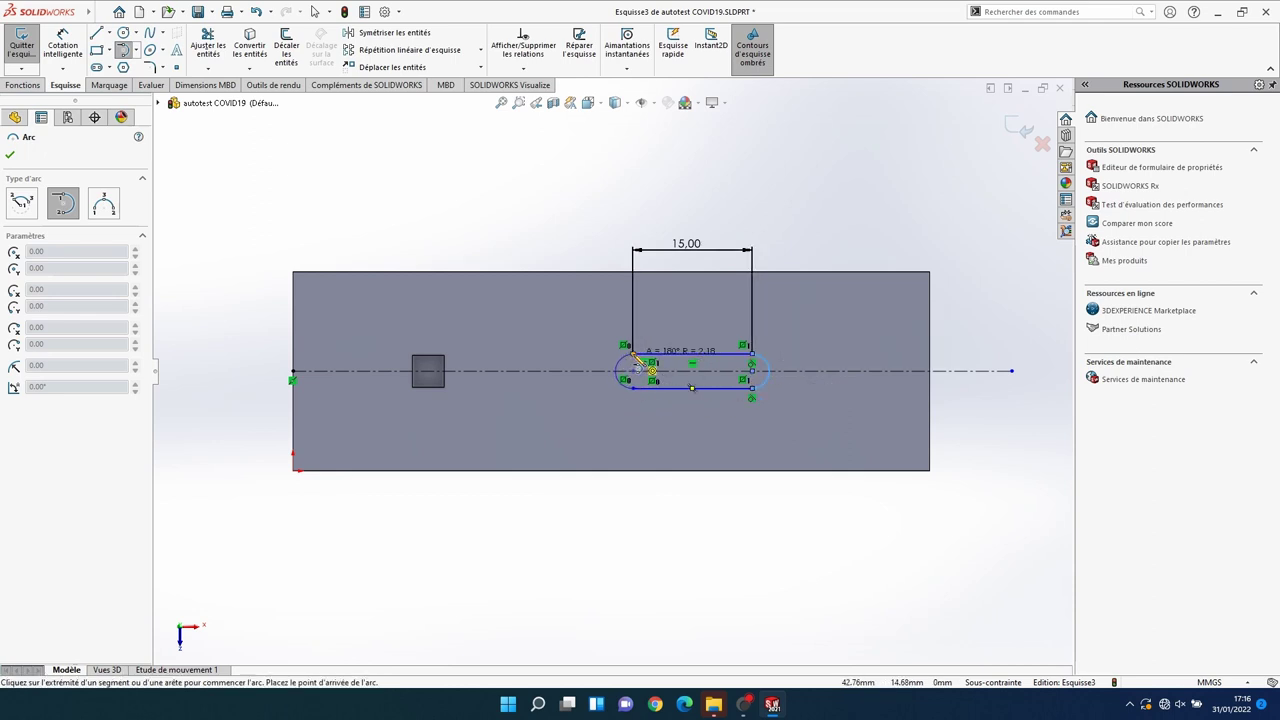
click(632, 353)
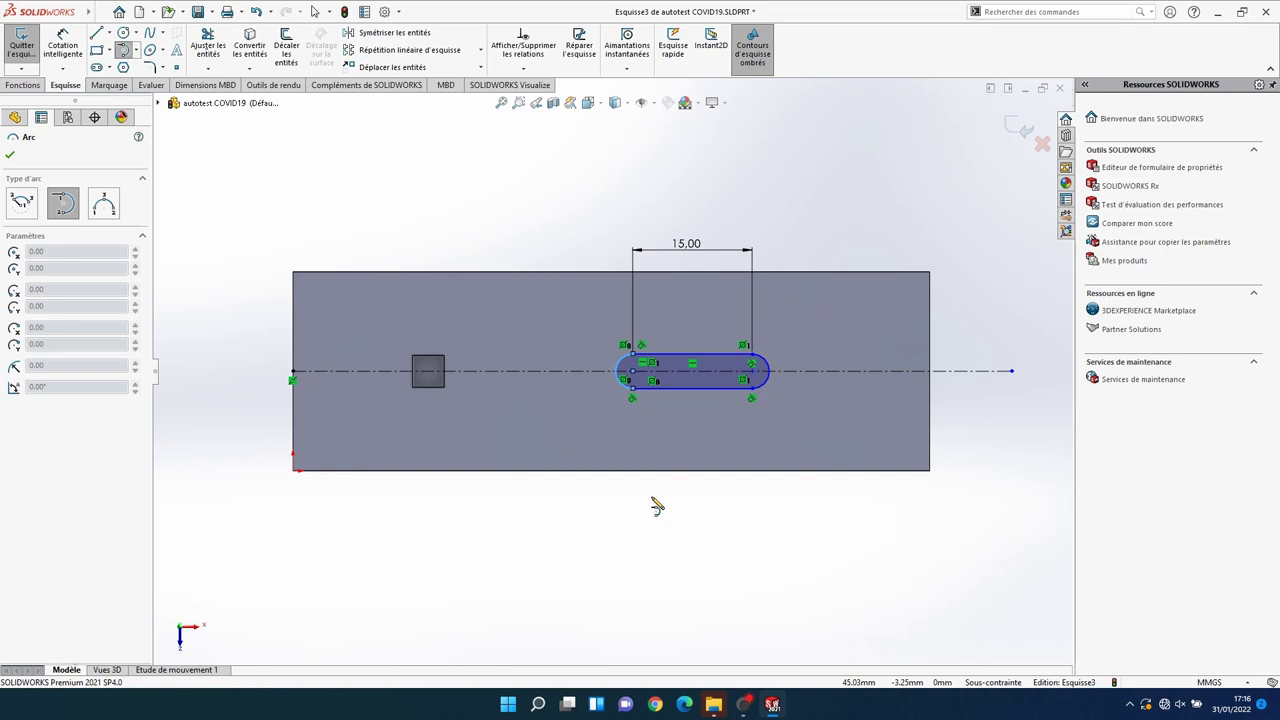
Step: Dimension the slot width between its two lines to 3 mm
key(Escape)
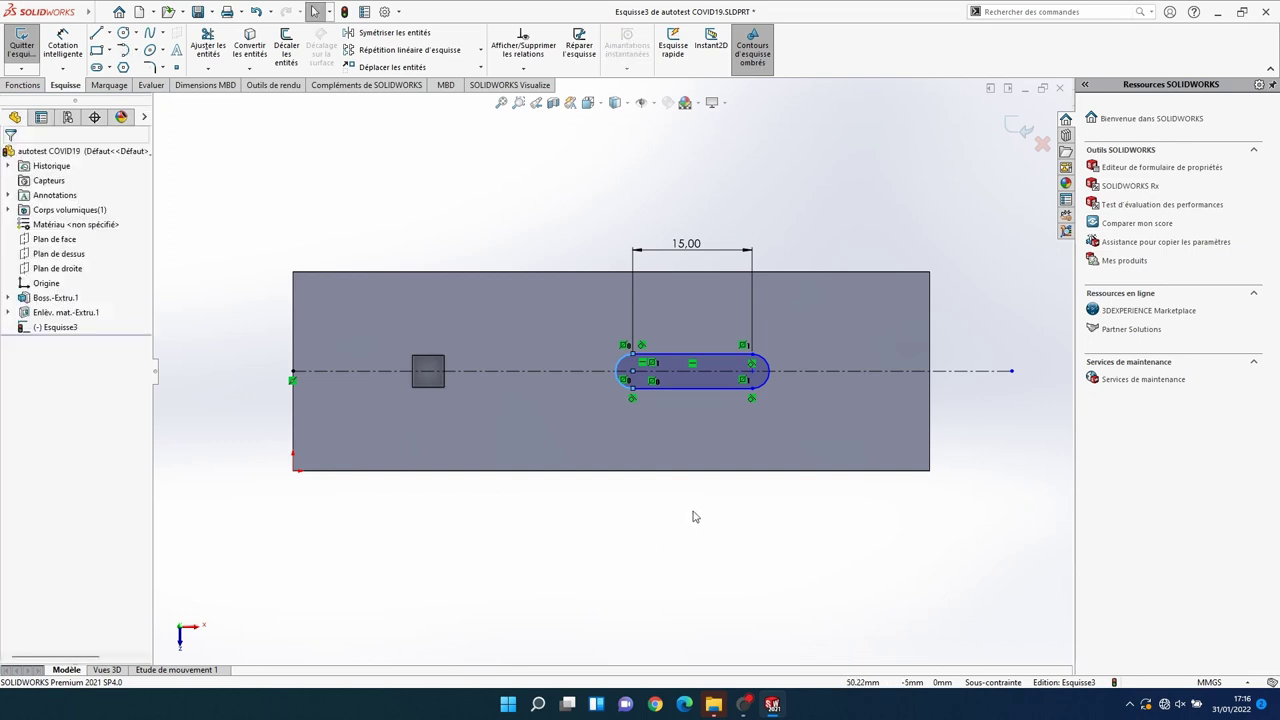
click(60, 45)
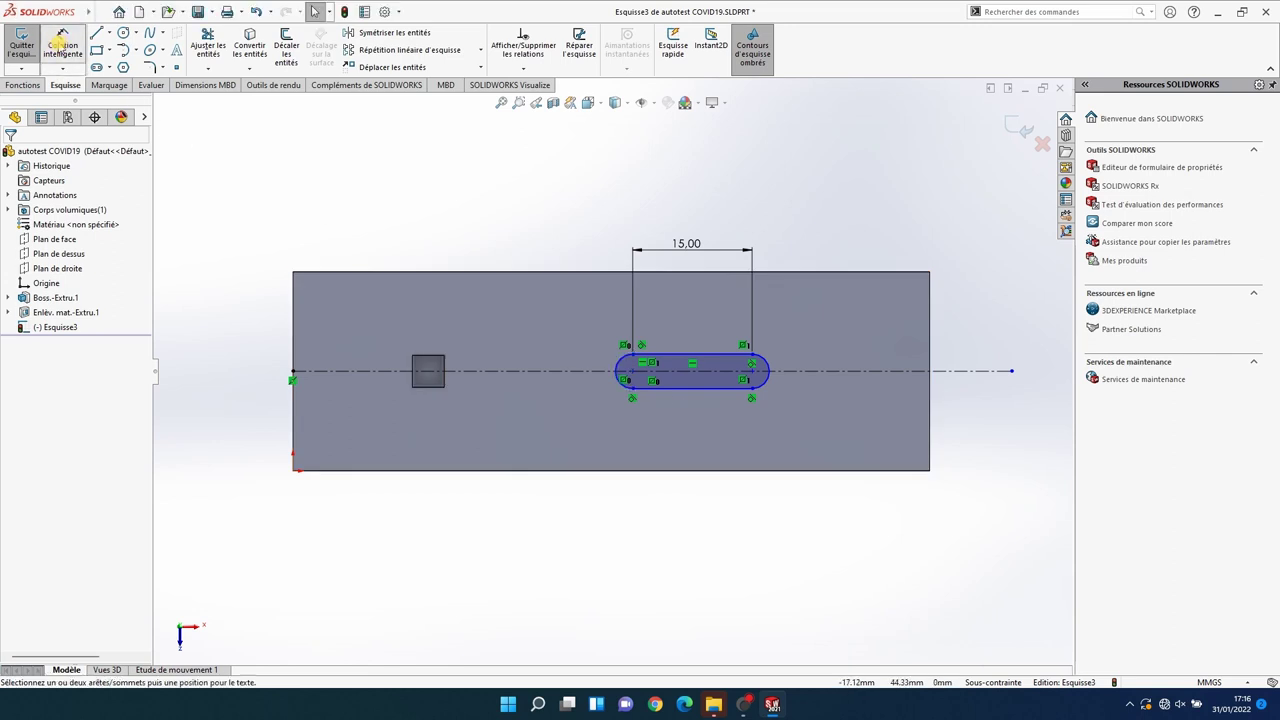
click(705, 387)
click(708, 386)
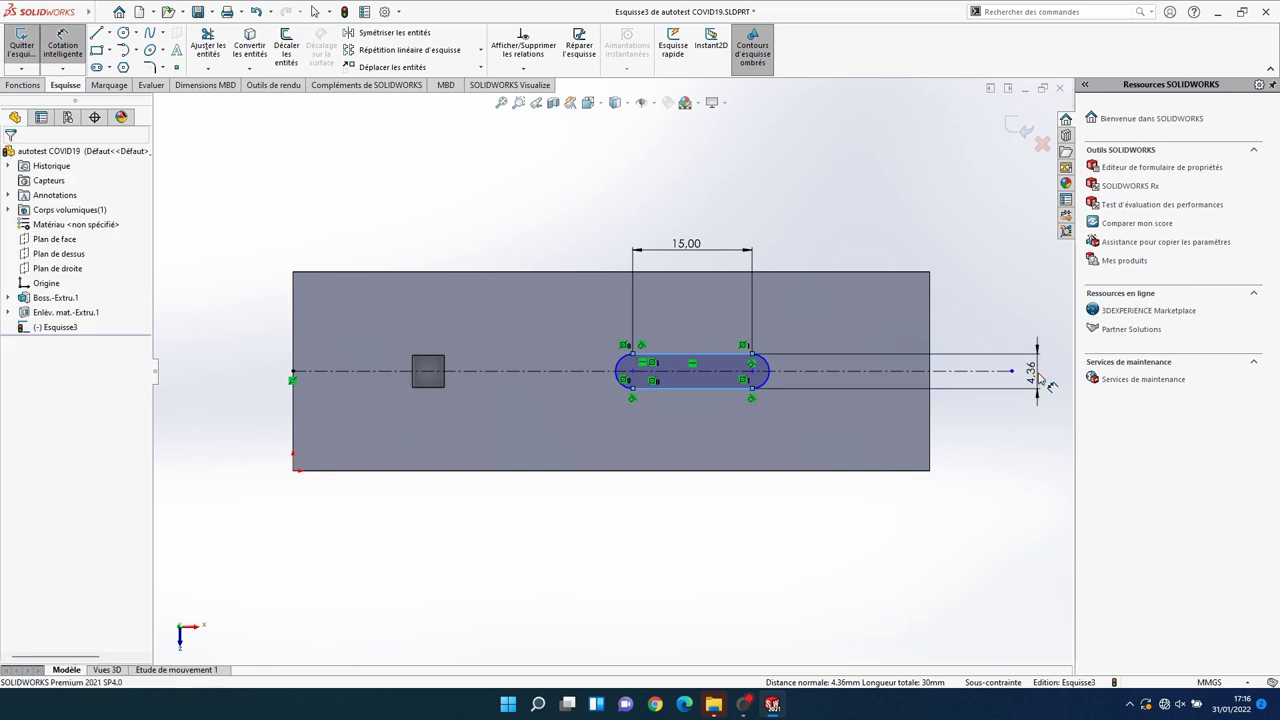
click(1040, 378)
text(3)
key(Return)
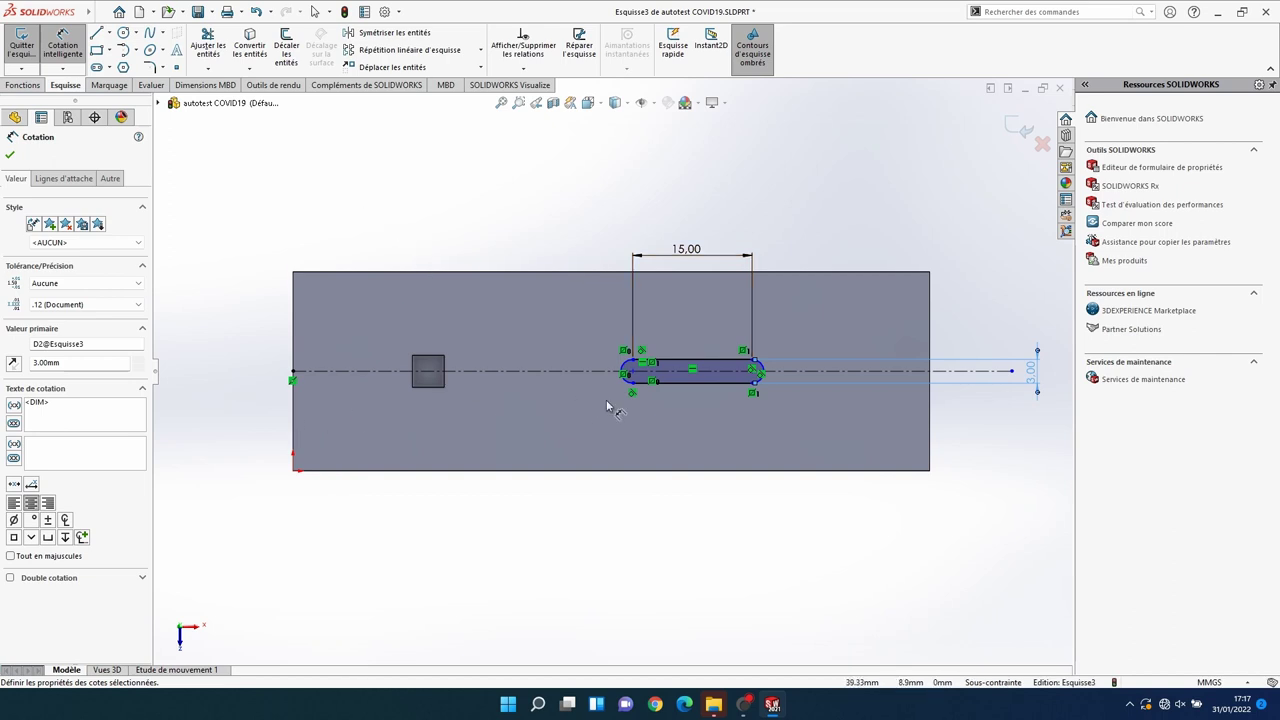
Step: Place the slot's left arc centre 40 mm from the plate's left edge
click(632, 374)
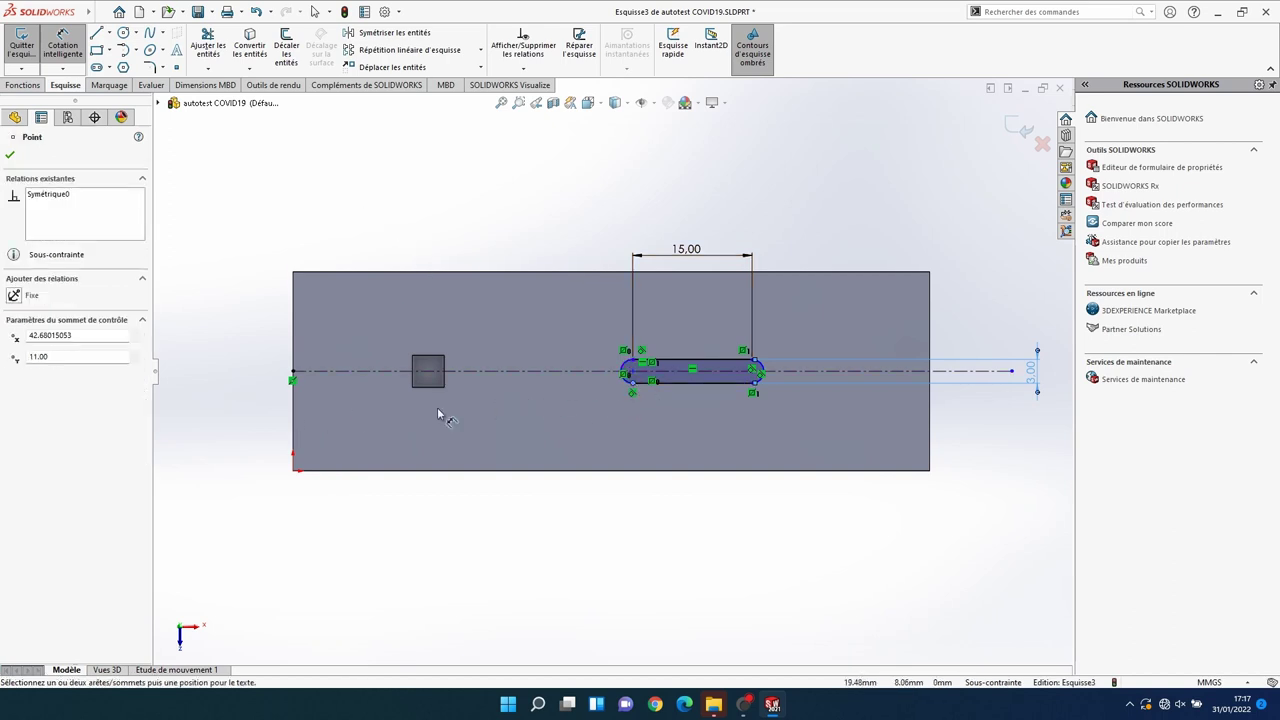
click(294, 405)
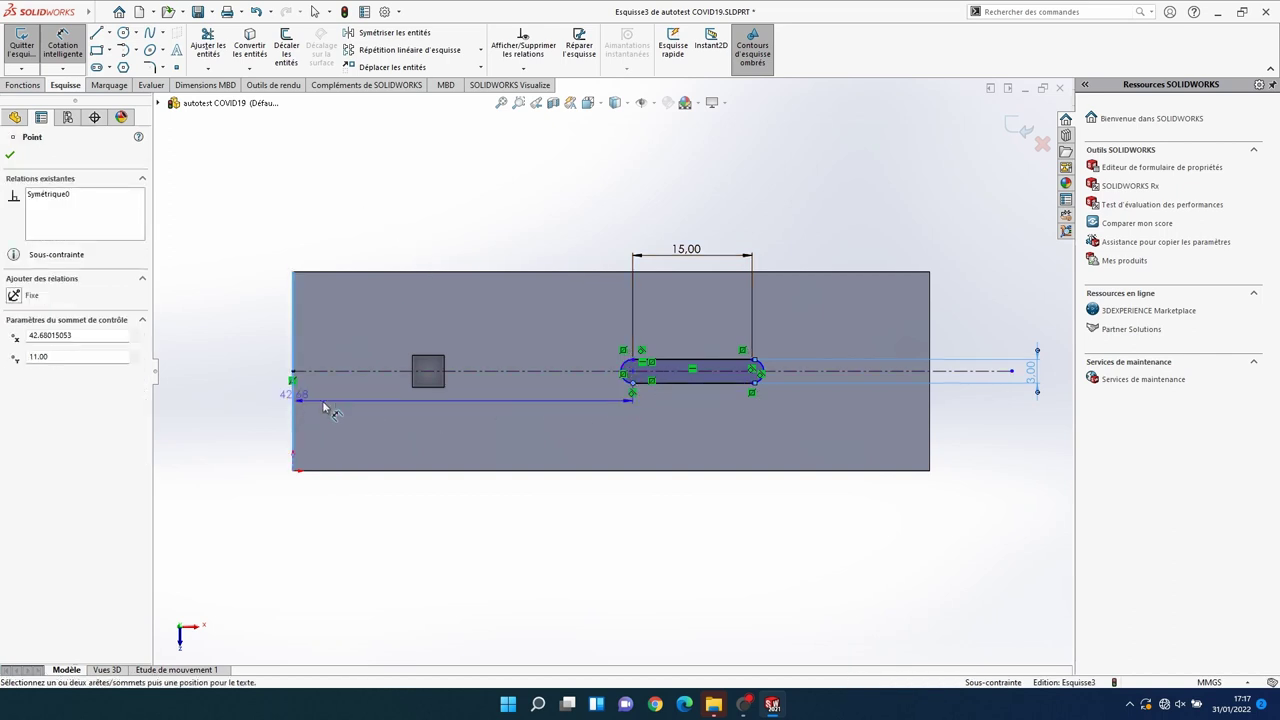
click(500, 526)
text(40)
key(Return)
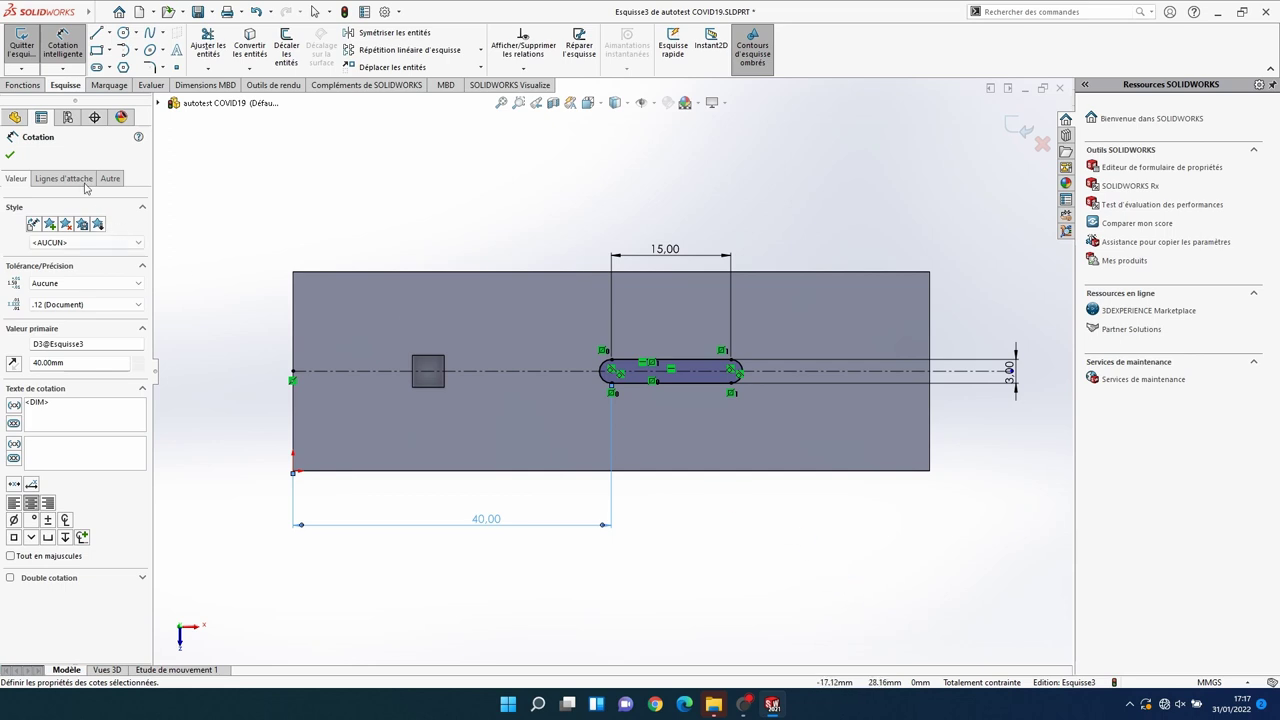
Step: Extrude-cut the slot 1.5 mm deep into the plate
click(23, 83)
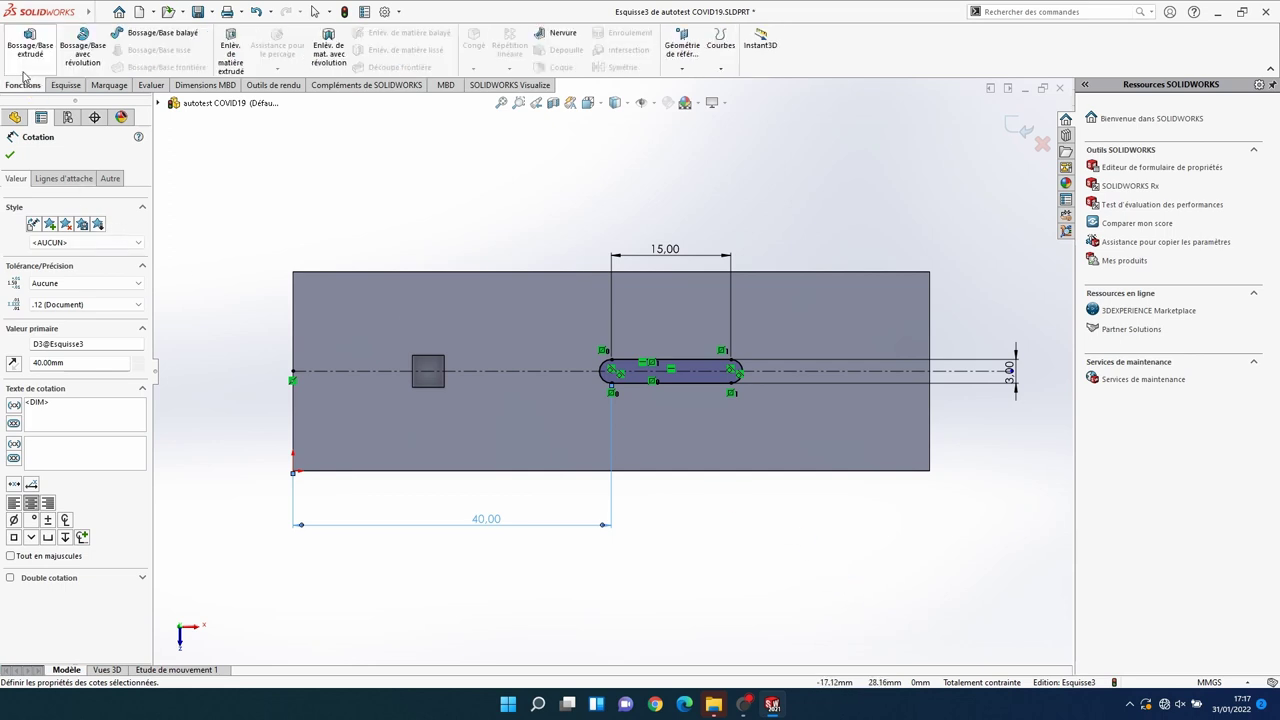
click(230, 50)
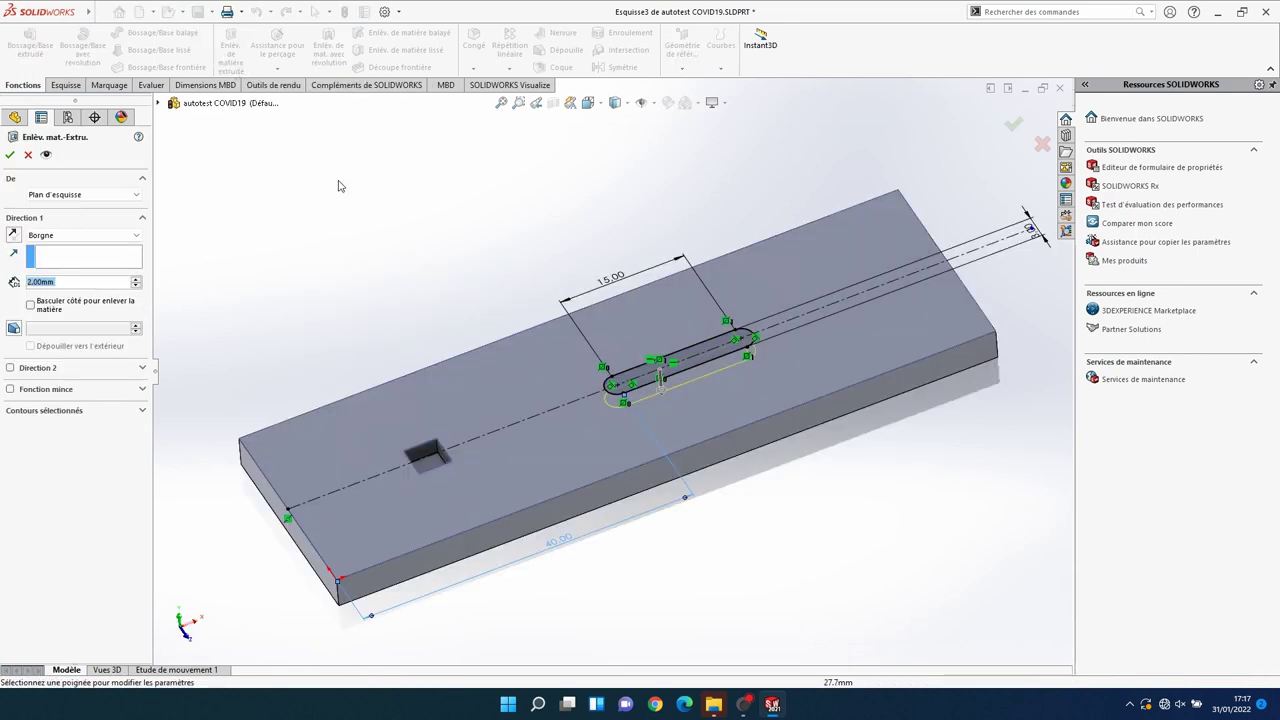
text(1.5)
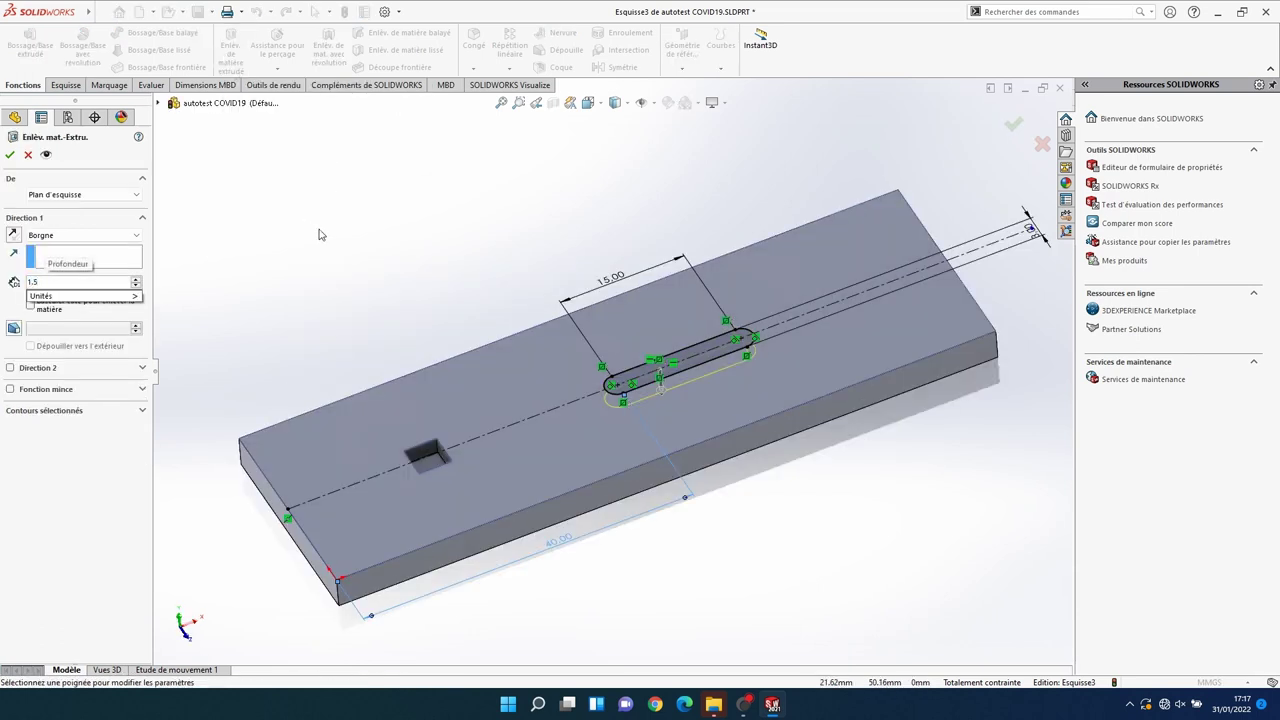
key(Return)
click(10, 156)
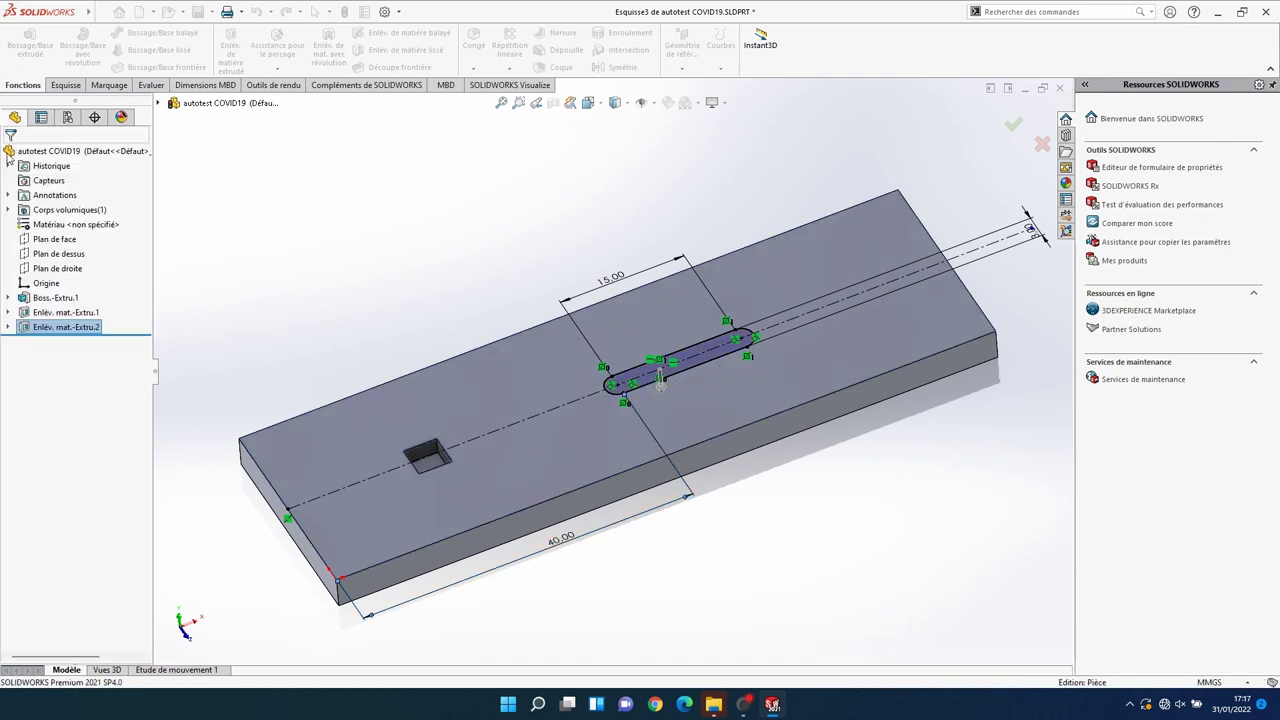
Step: Save the part as autotest COVID19.SLDPRT
middle_drag(288, 345, 313, 343)
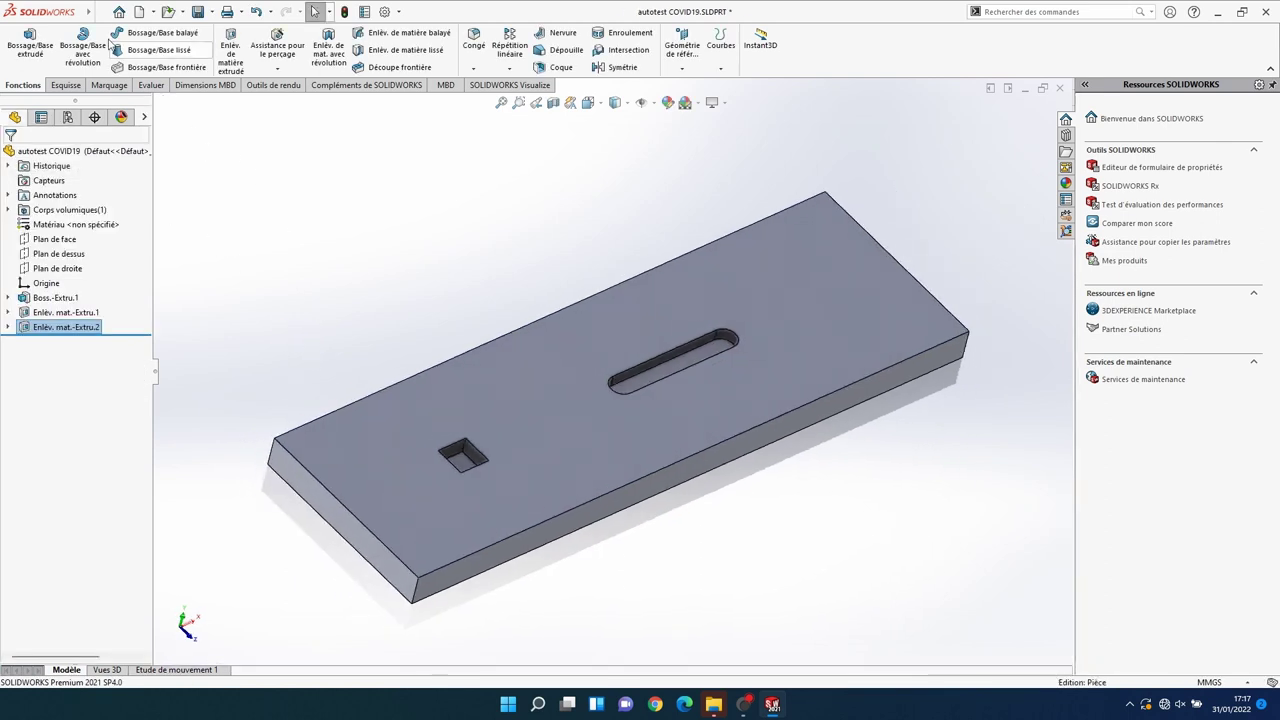
click(112, 13)
click(130, 159)
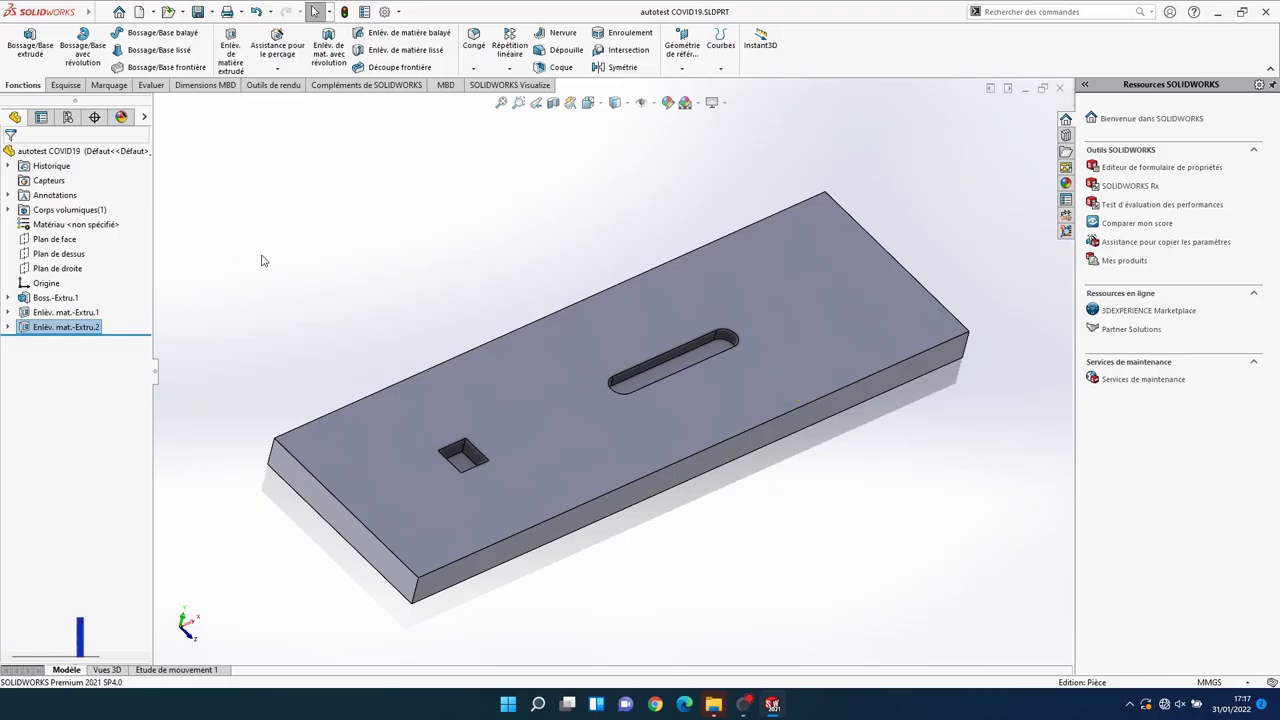
Step: Start a sketch on the top face and draw a small circle near its right end
click(840, 288)
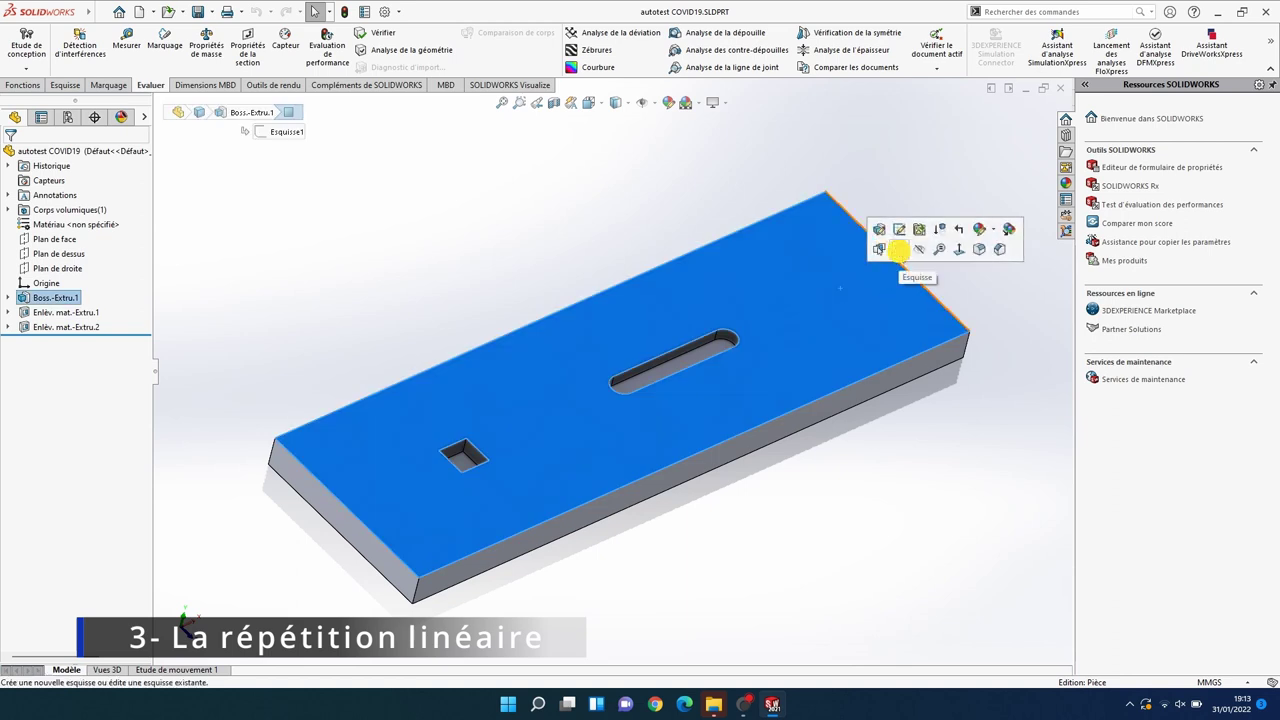
click(898, 250)
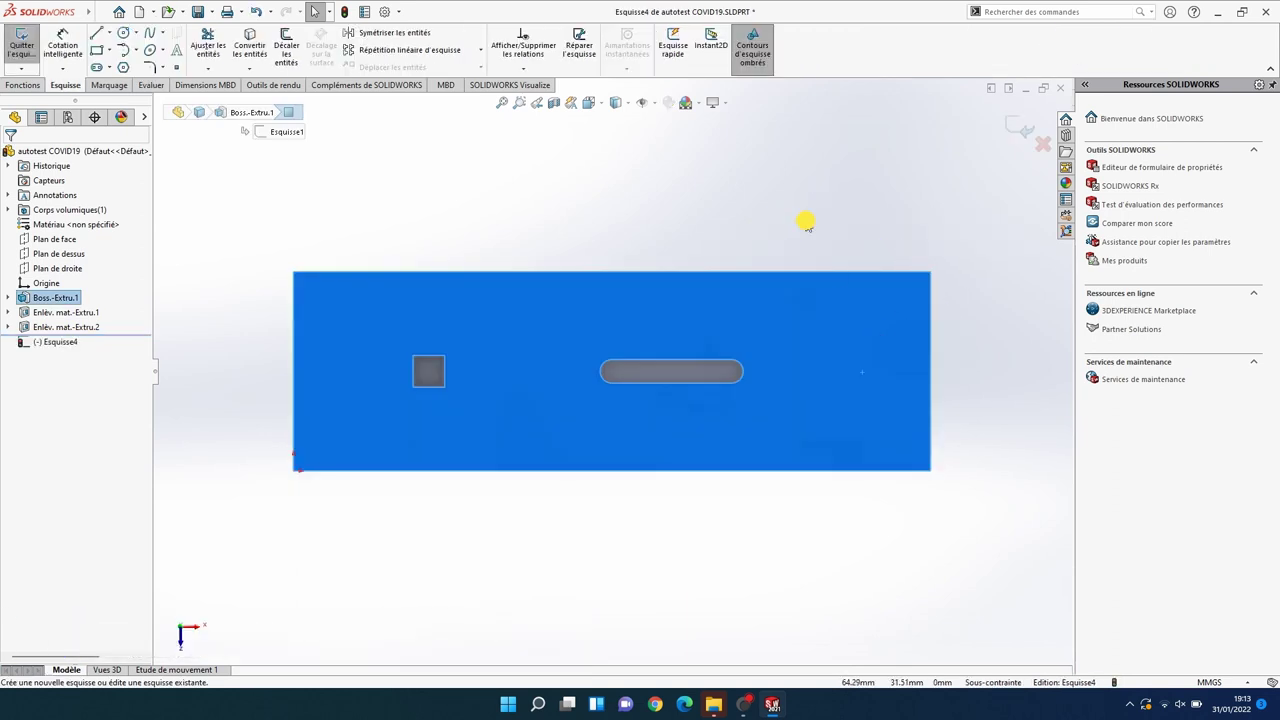
click(805, 220)
click(123, 33)
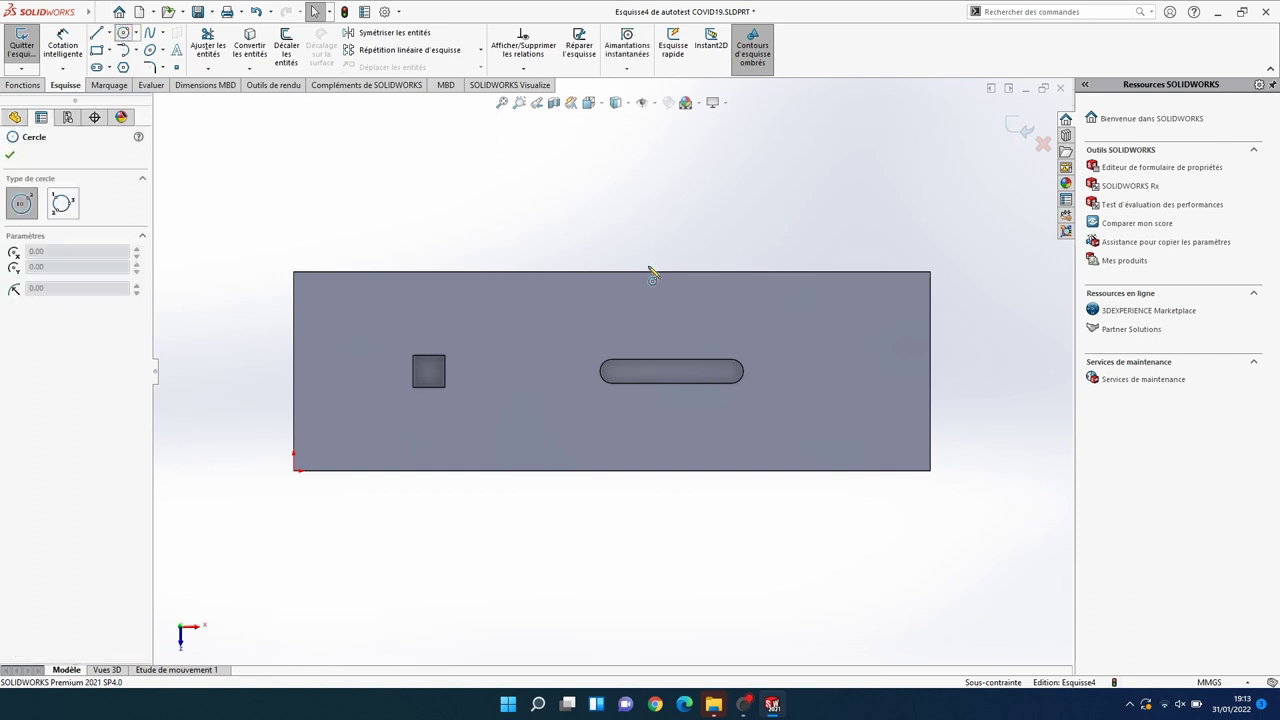
click(841, 311)
click(852, 312)
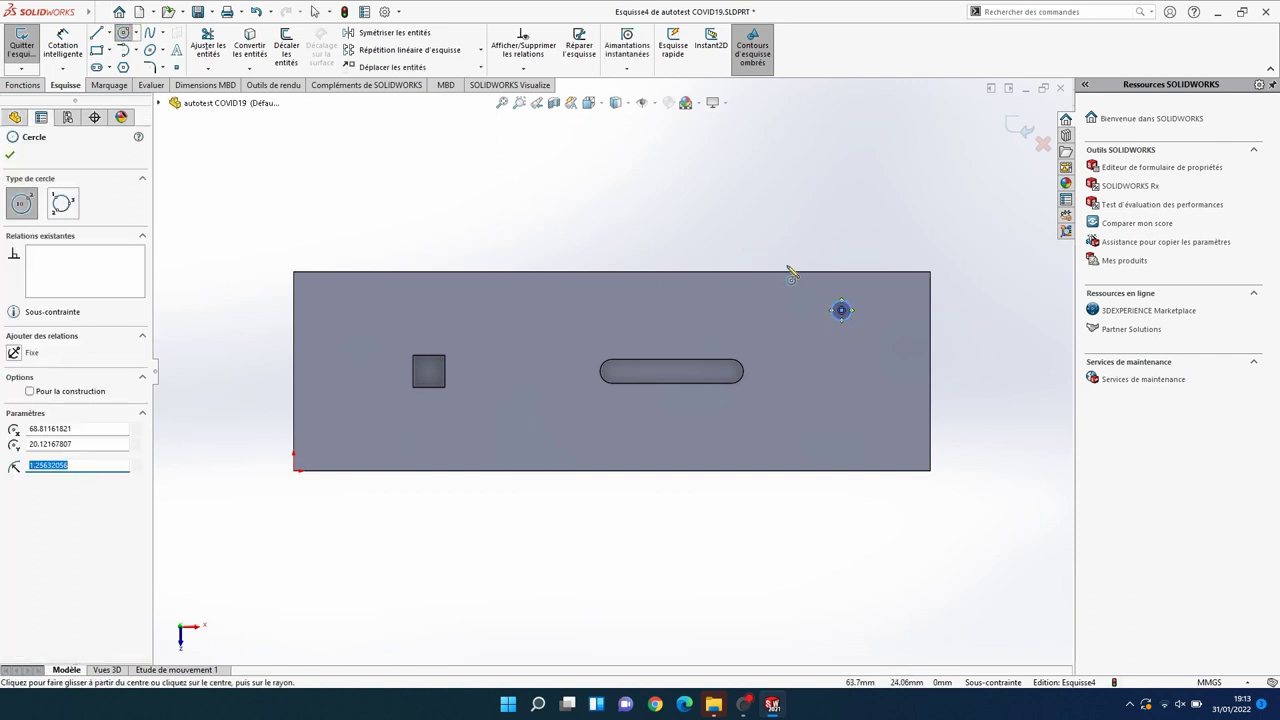
key(Escape)
Step: Position the circle centre 14 mm from the right edge and 9 mm below the top edge
click(841, 310)
click(930, 330)
click(884, 227)
text(14)
key(Return)
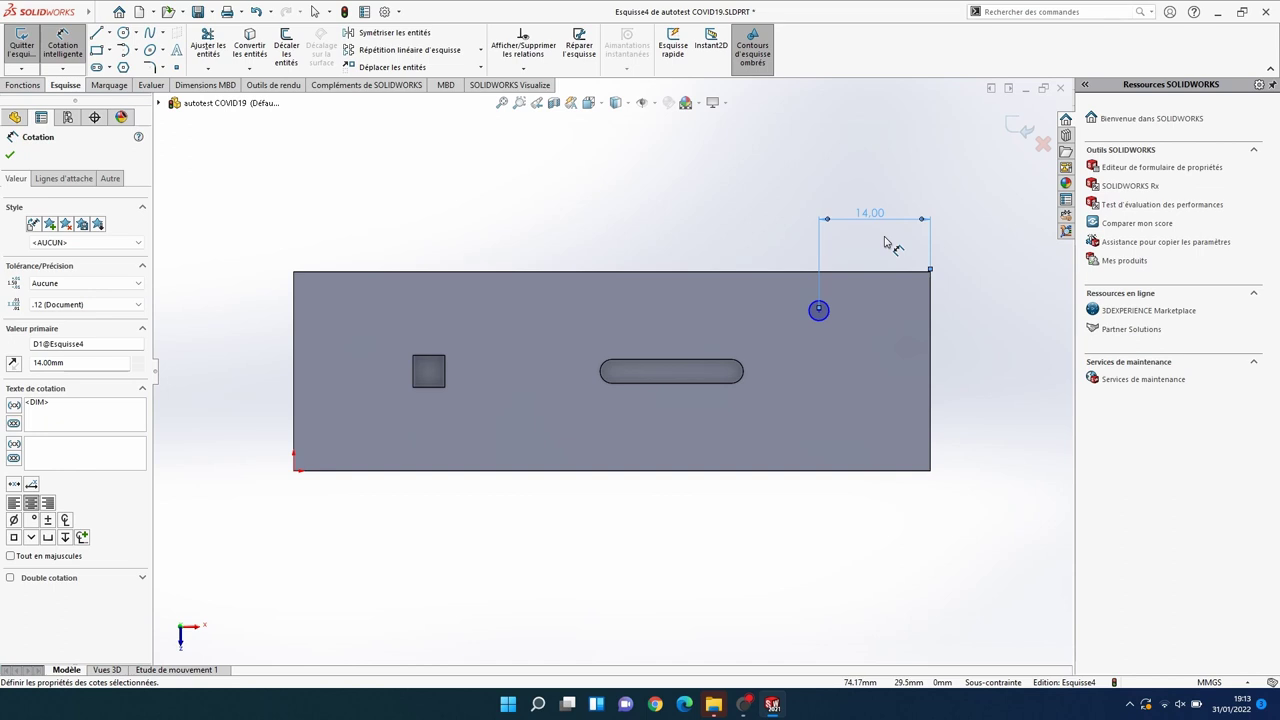
click(888, 272)
click(819, 310)
click(984, 314)
text(9)
key(Return)
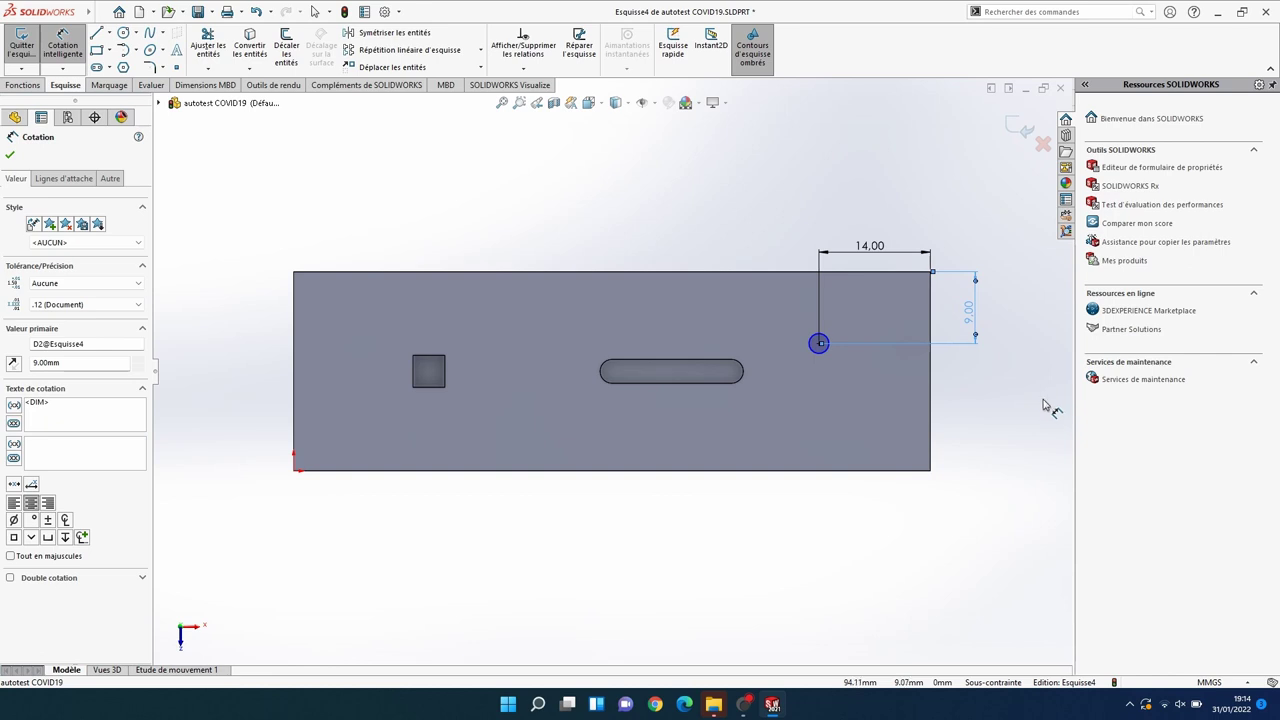
Step: Set the circle's diameter to 1 mm
click(819, 343)
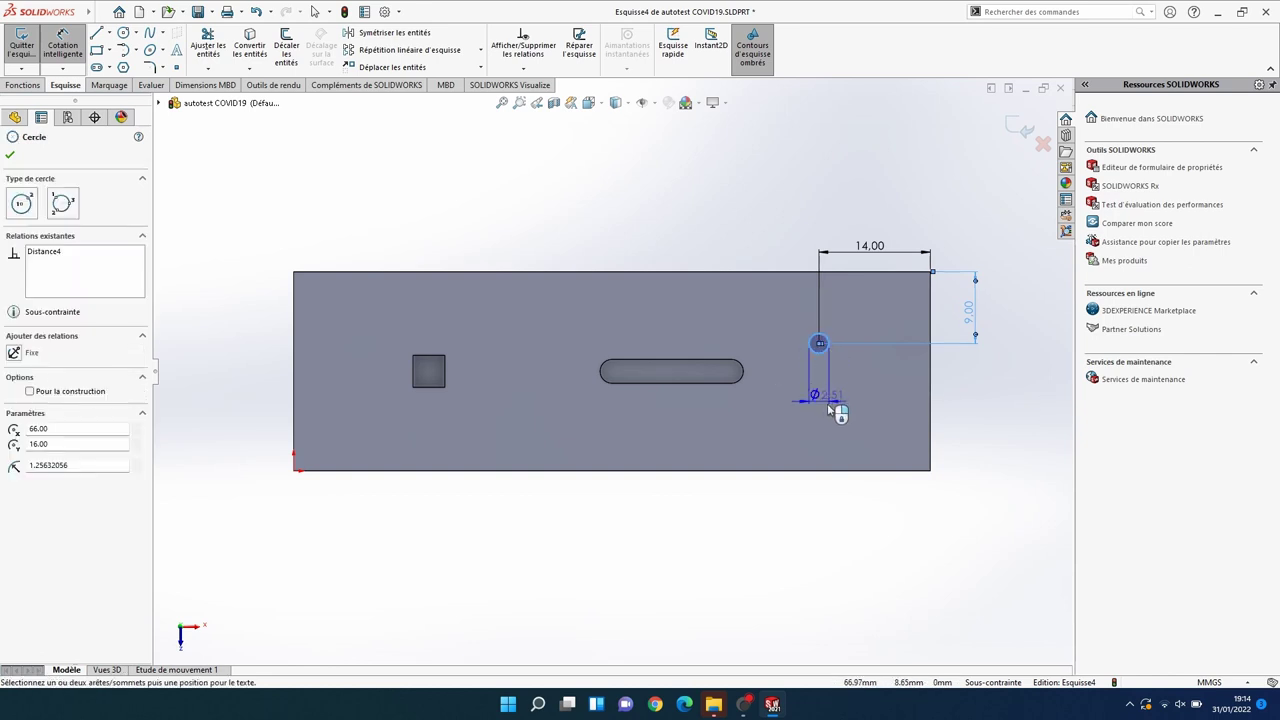
click(825, 408)
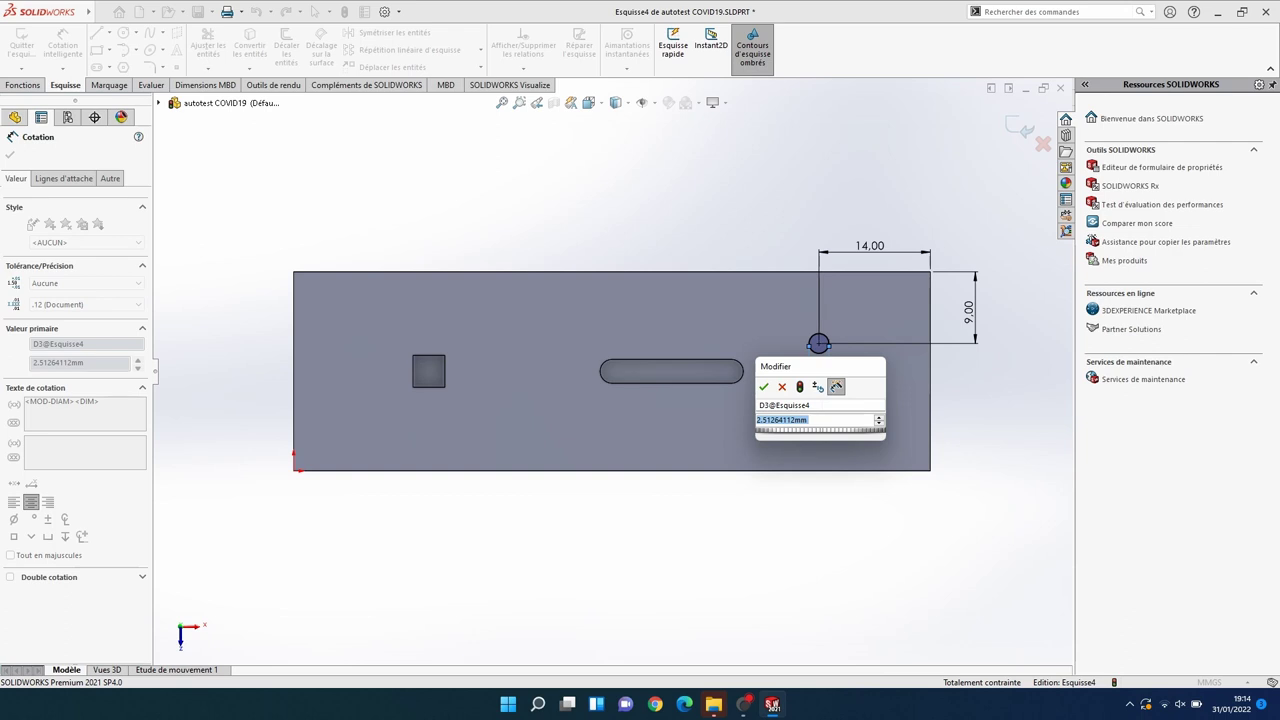
text(1)
key(Return)
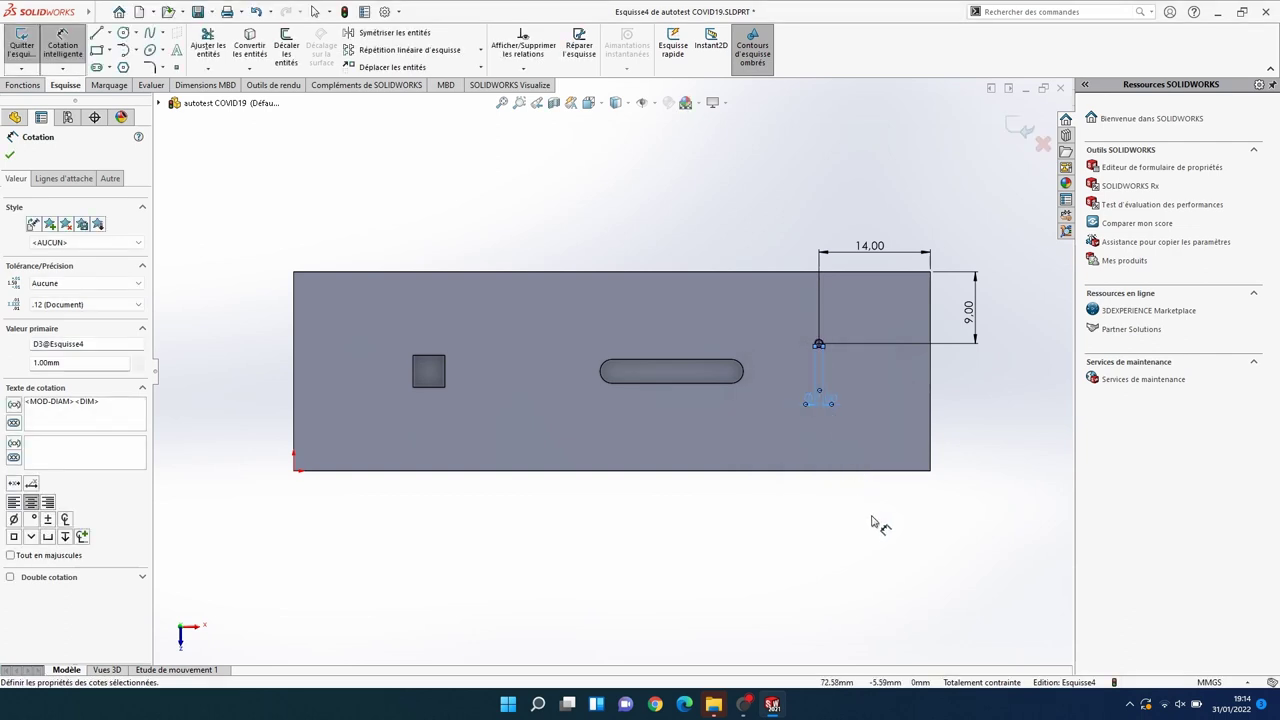
key(Escape)
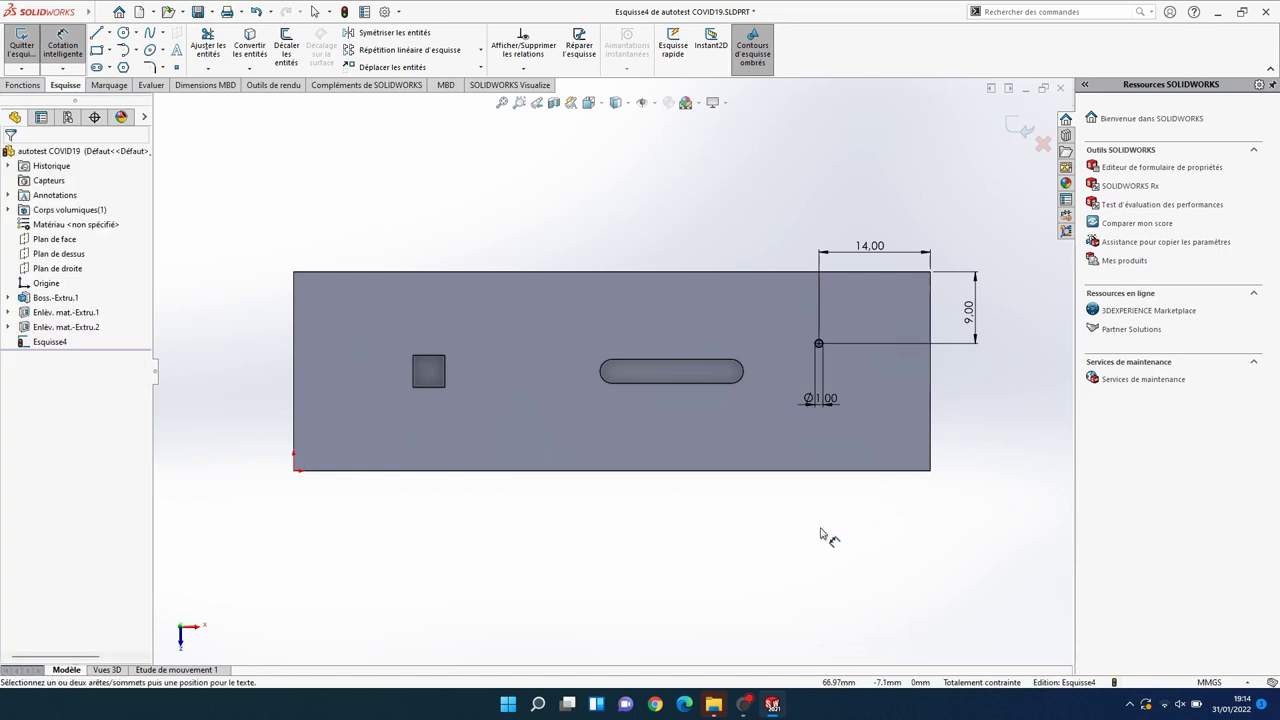
Step: Cut the Ø1 mm circle 3 mm deep as Enlèv. mat.-Extru.3 and select it
click(24, 84)
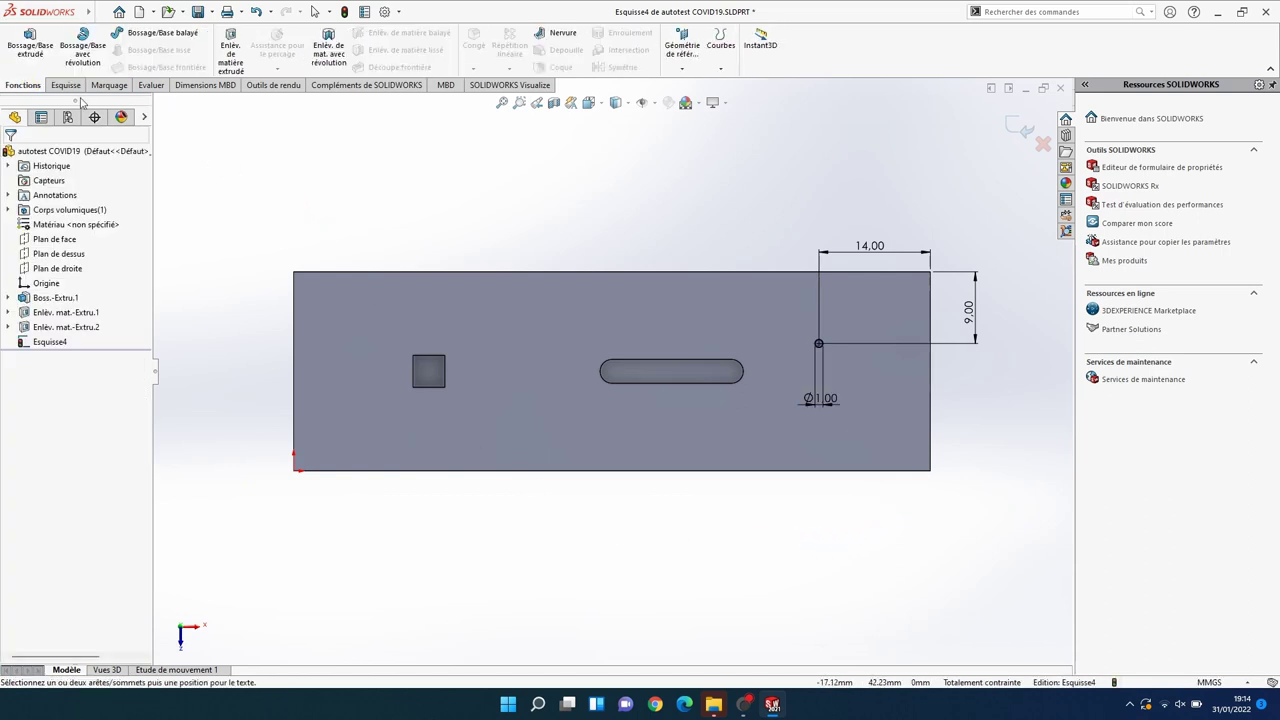
click(230, 47)
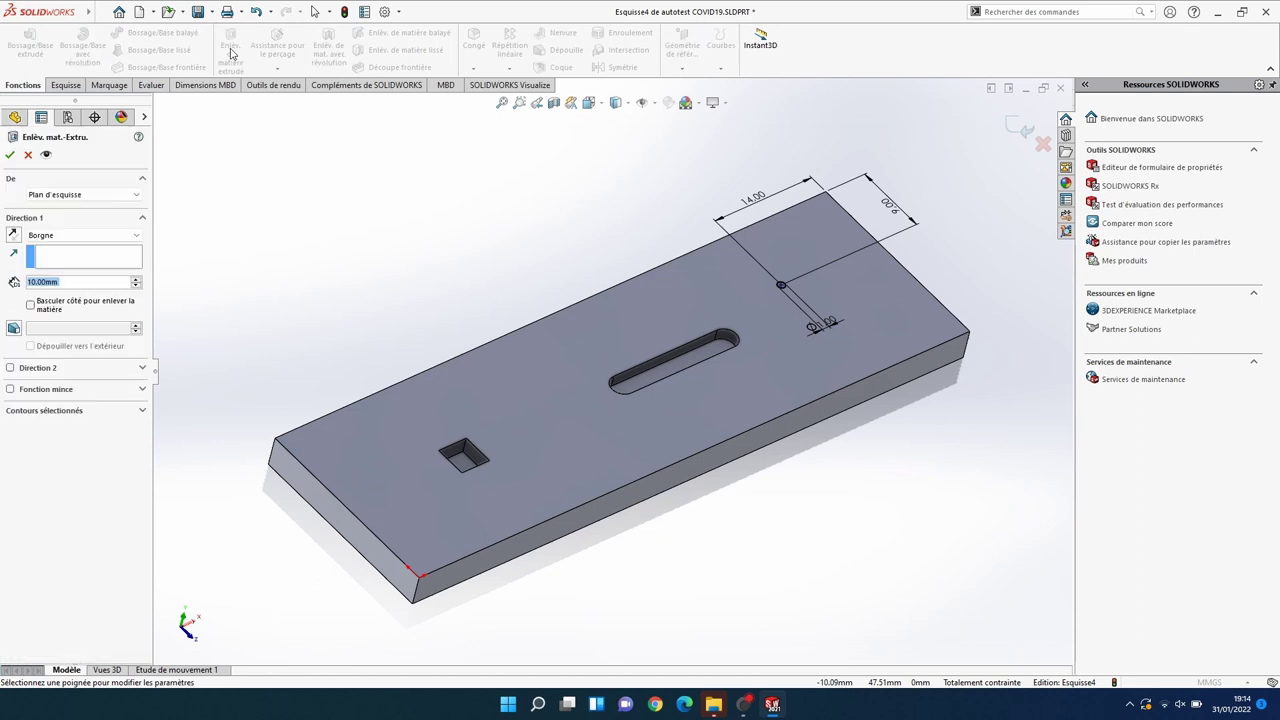
text(3)
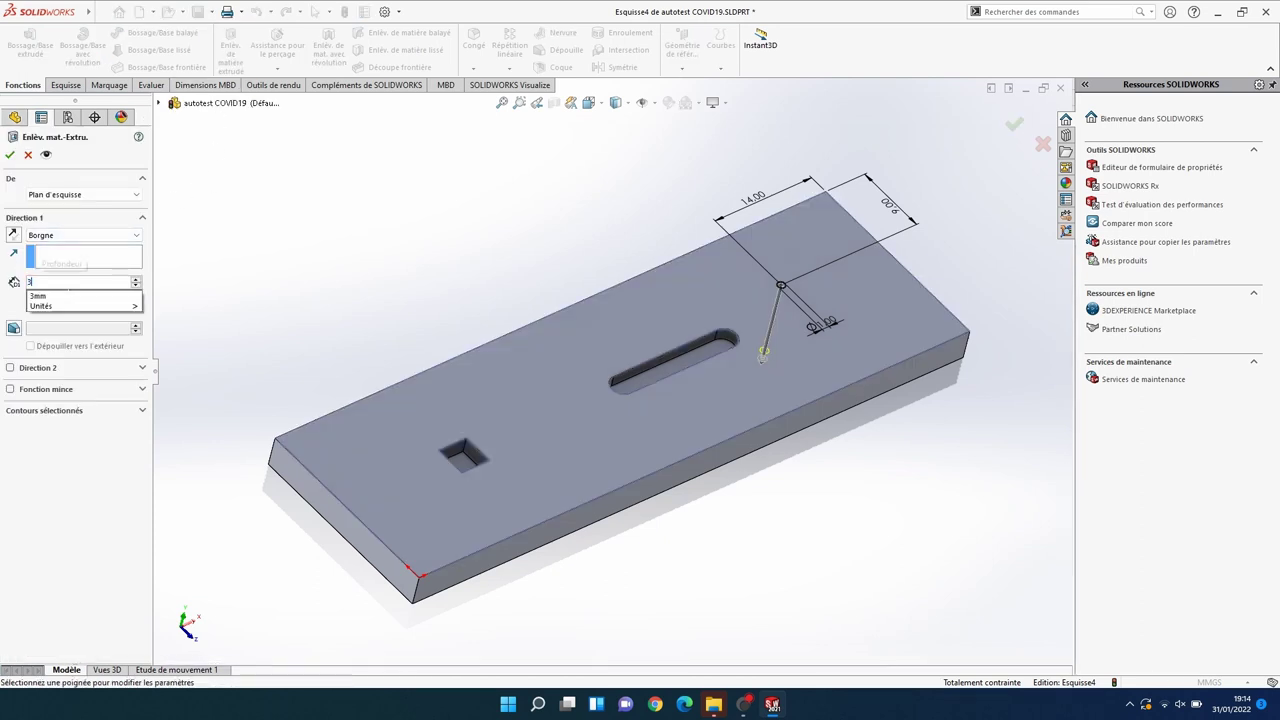
click(11, 157)
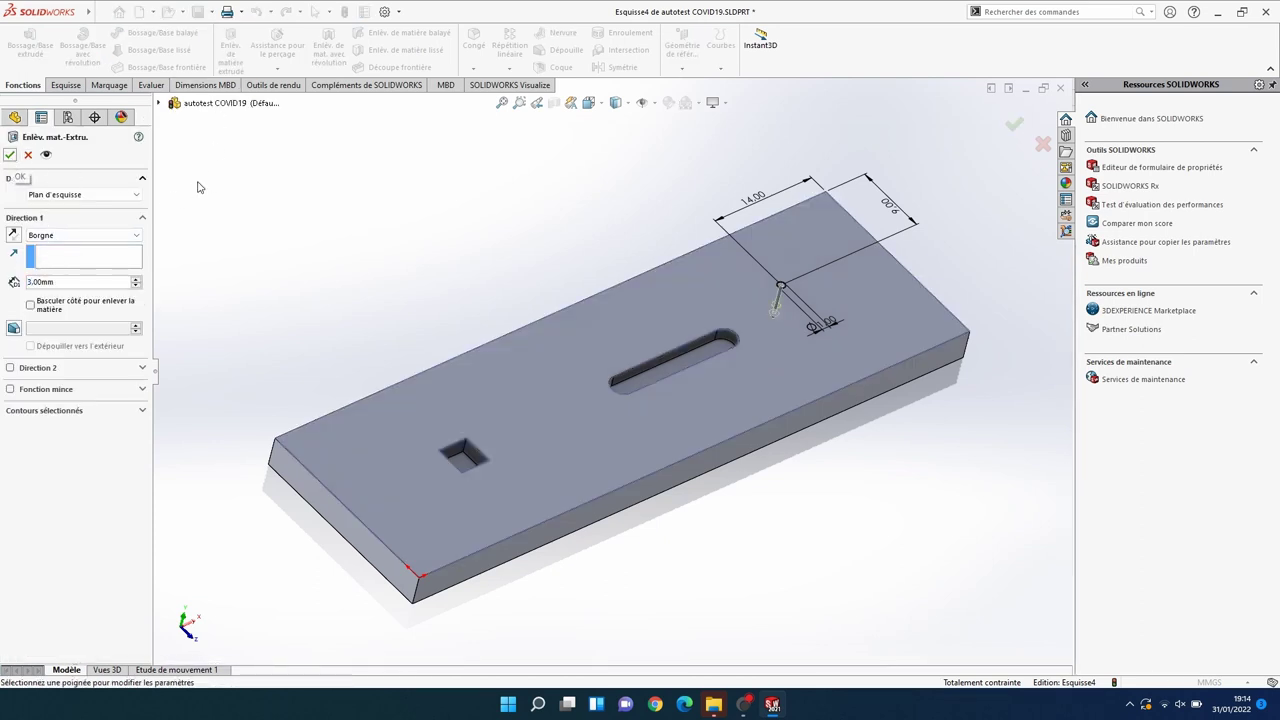
click(1012, 125)
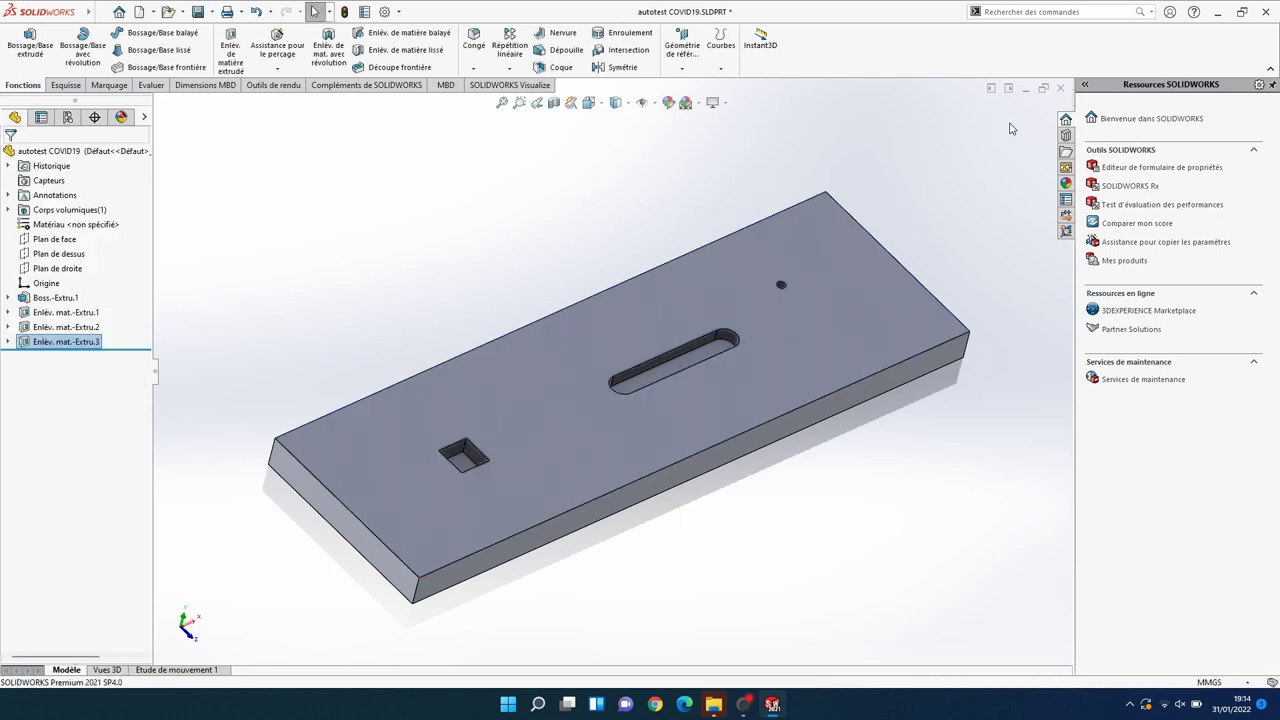
middle_drag(677, 211, 664, 231)
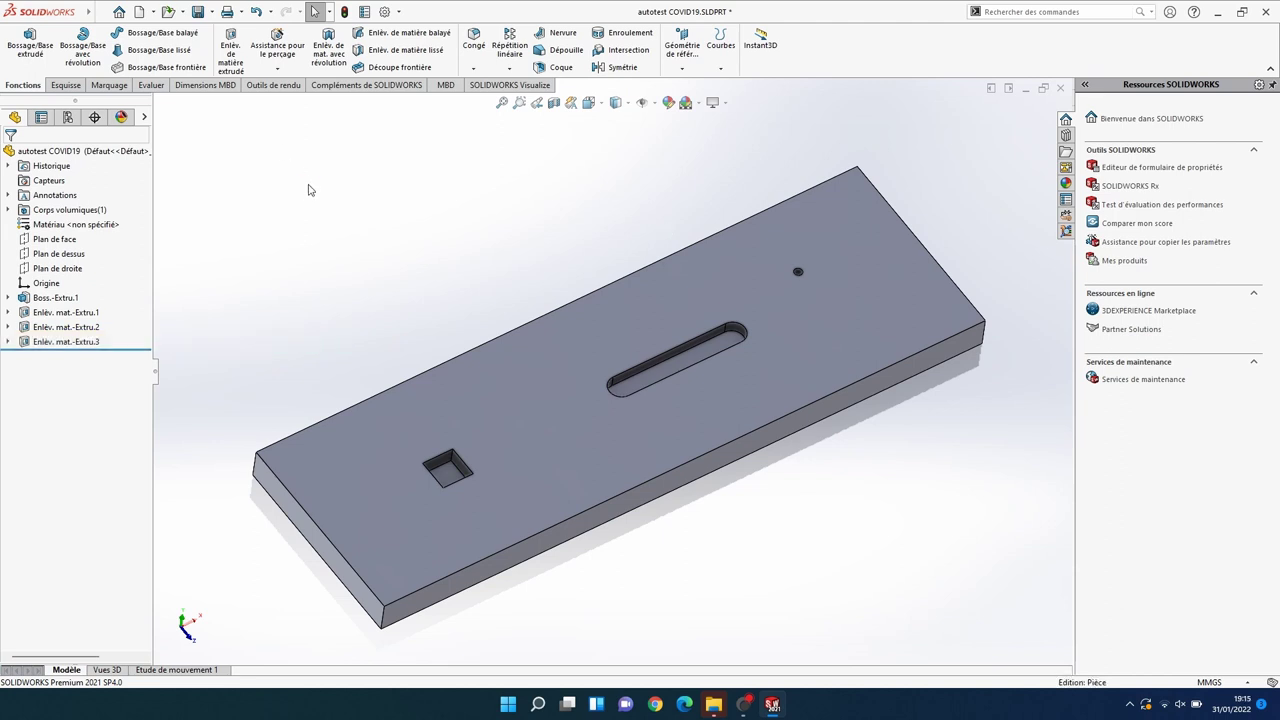
click(49, 343)
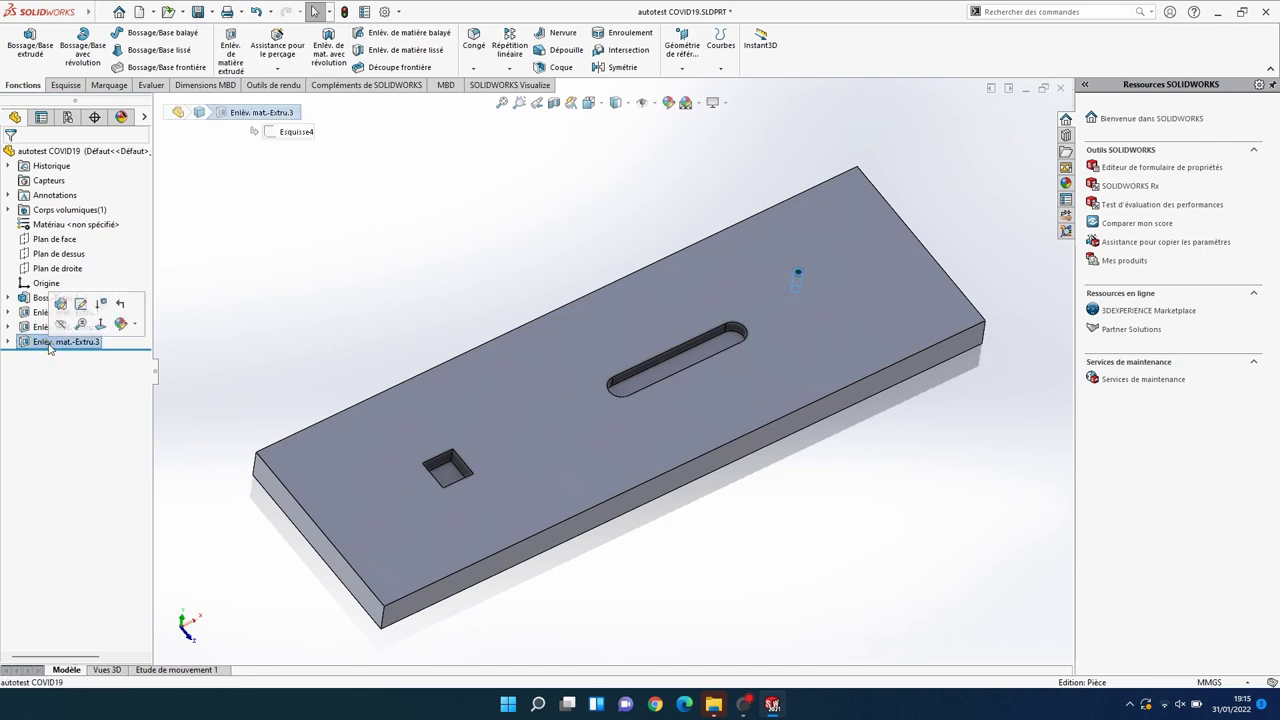
Step: Start a linear pattern along the reversed right edge: 3.5 mm spacing, 3 instances
click(507, 45)
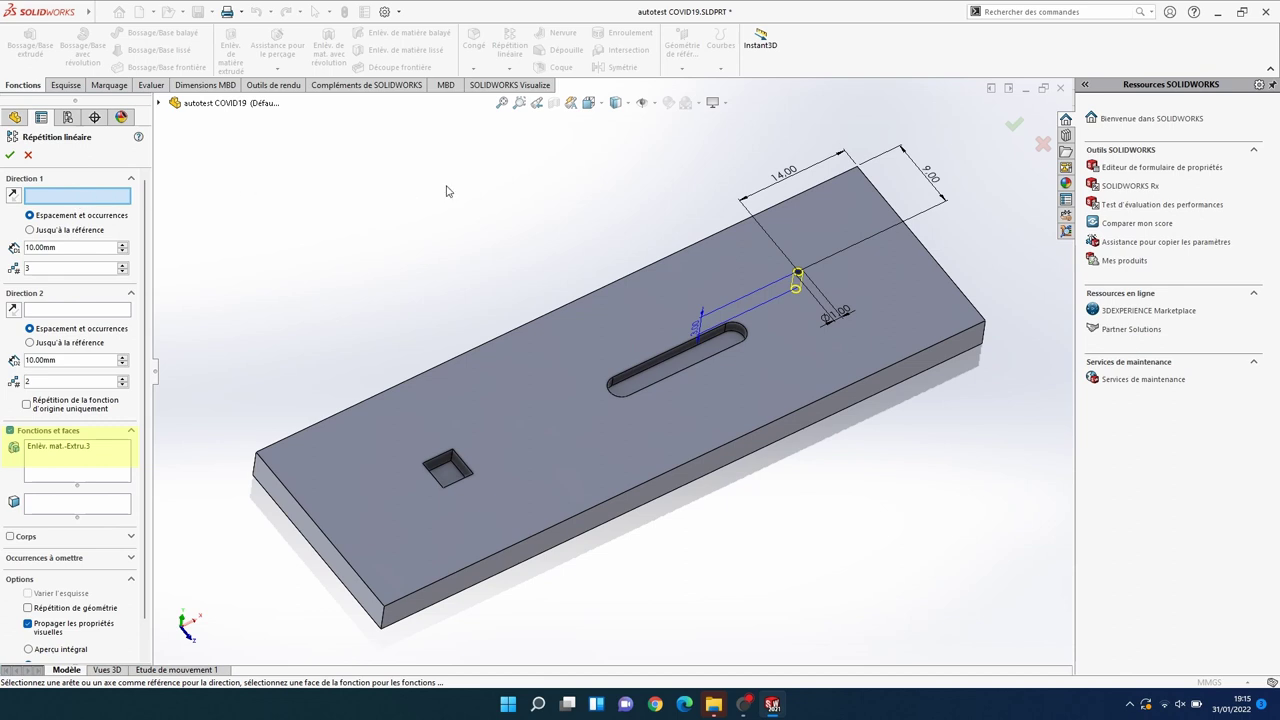
click(930, 257)
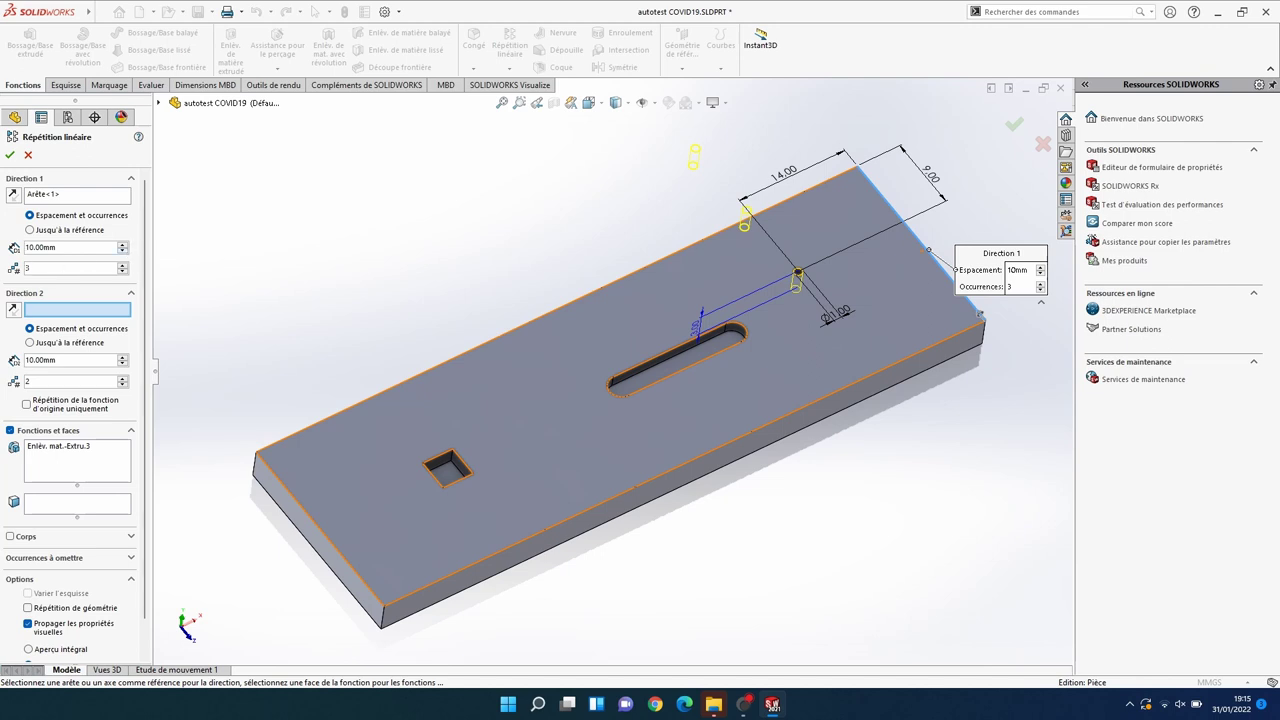
click(13, 196)
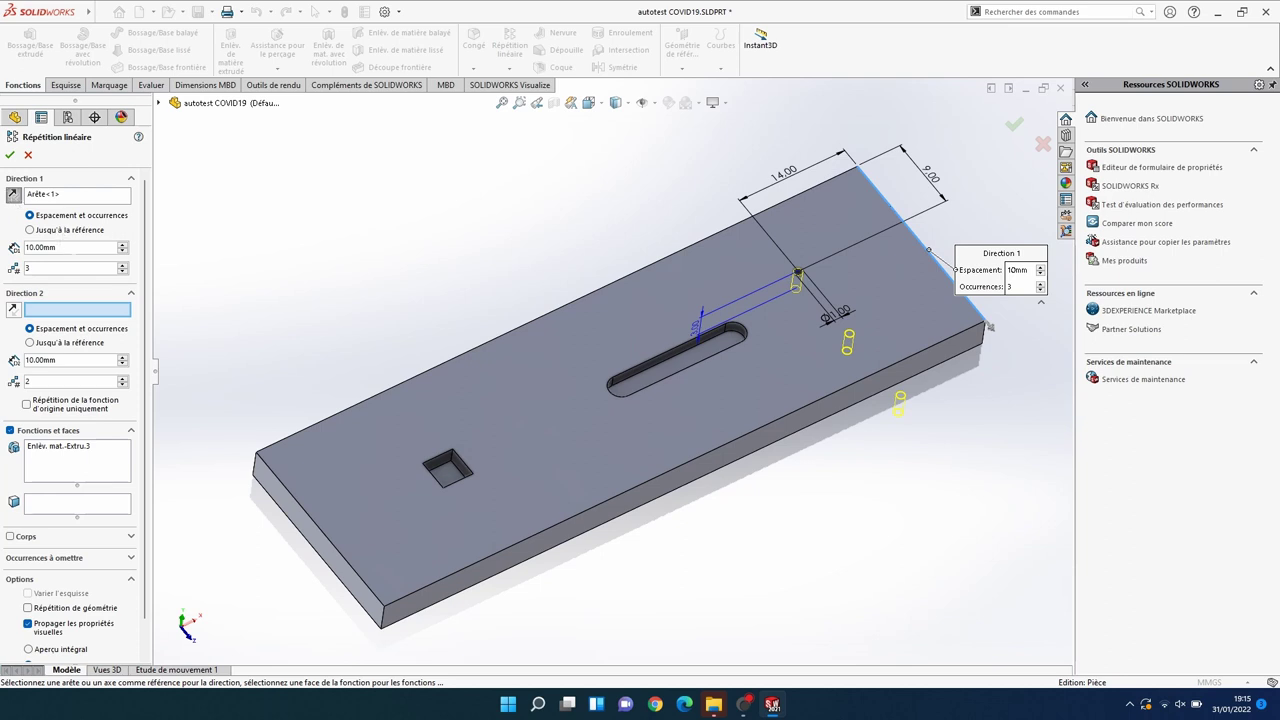
drag(58, 249, 3, 247)
text(3.)
text(5)
key(Return)
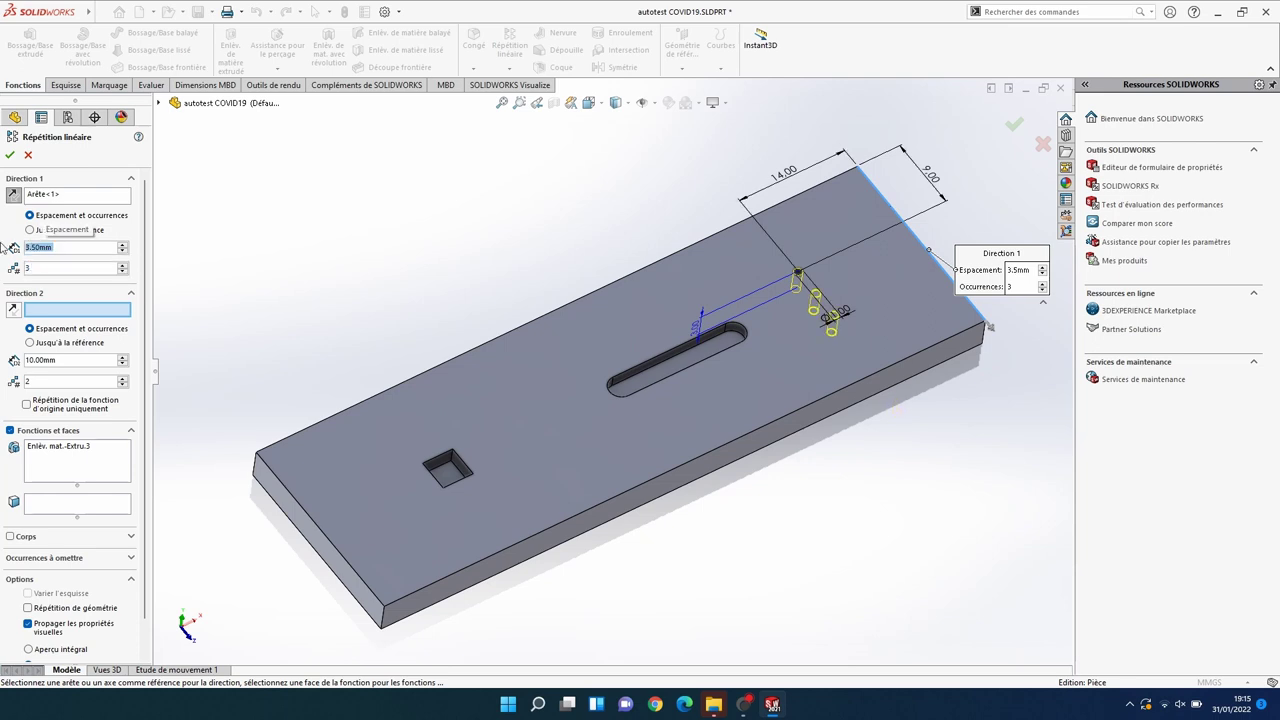
click(122, 265)
click(122, 265)
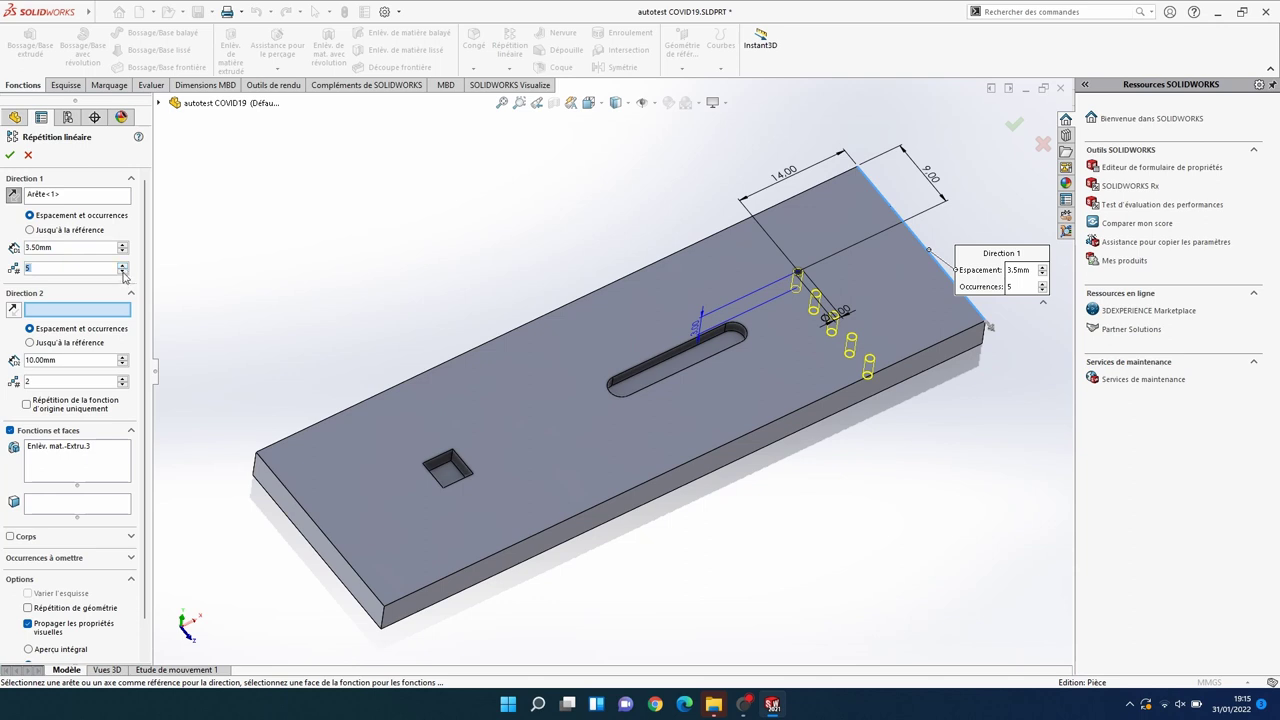
click(122, 272)
click(122, 272)
click(123, 378)
click(123, 378)
Step: Set Direction 2 along the long top edge with 3.5 mm spacing and 2 instances
click(616, 282)
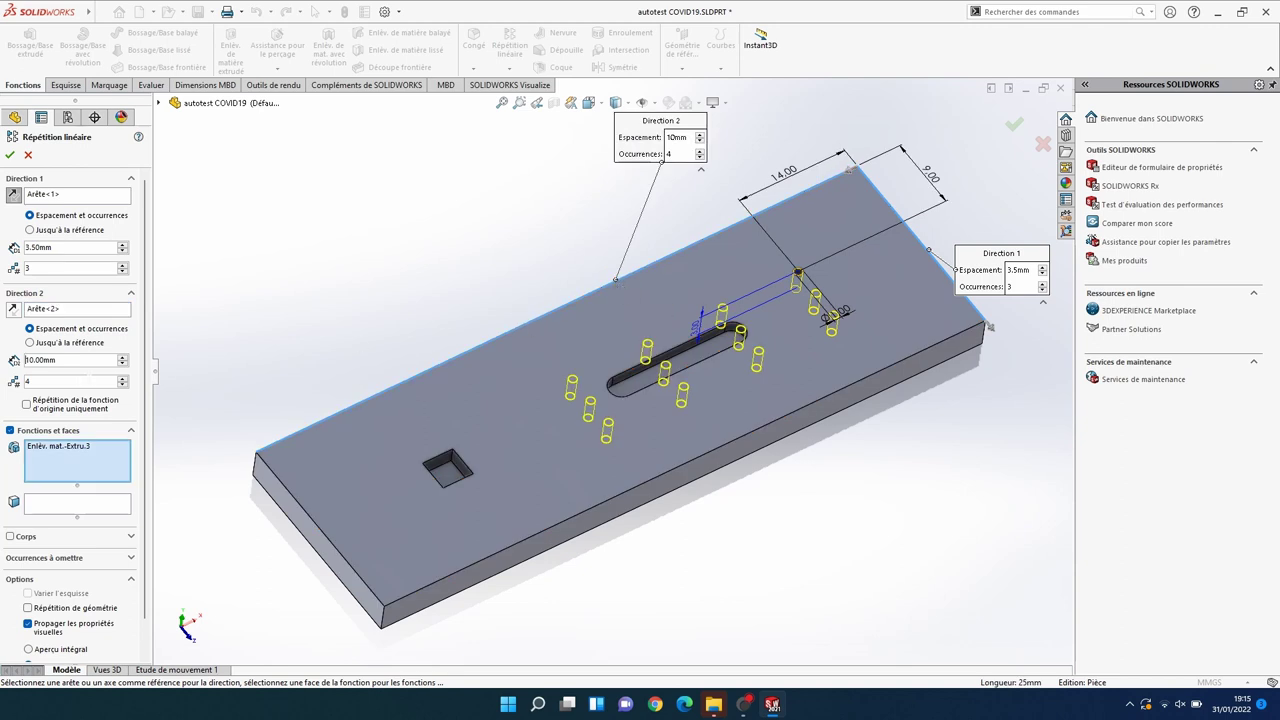
drag(58, 360, 5, 359)
text(3.5)
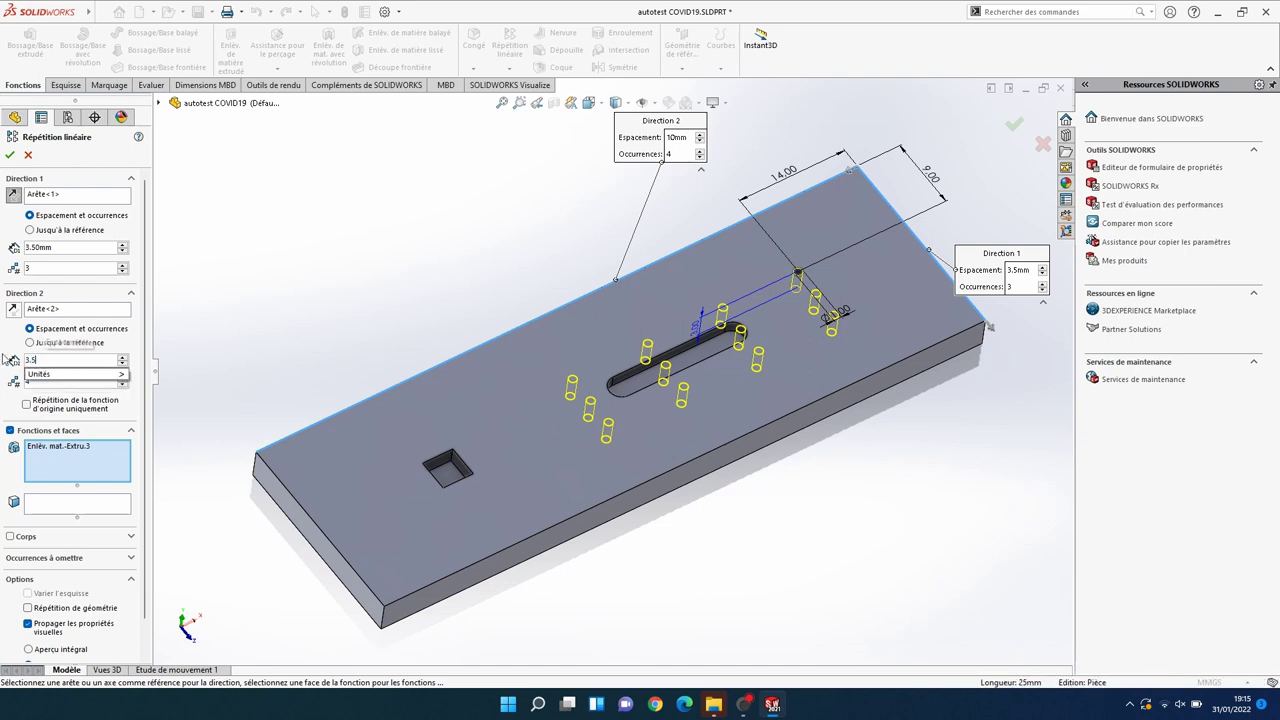
key(Return)
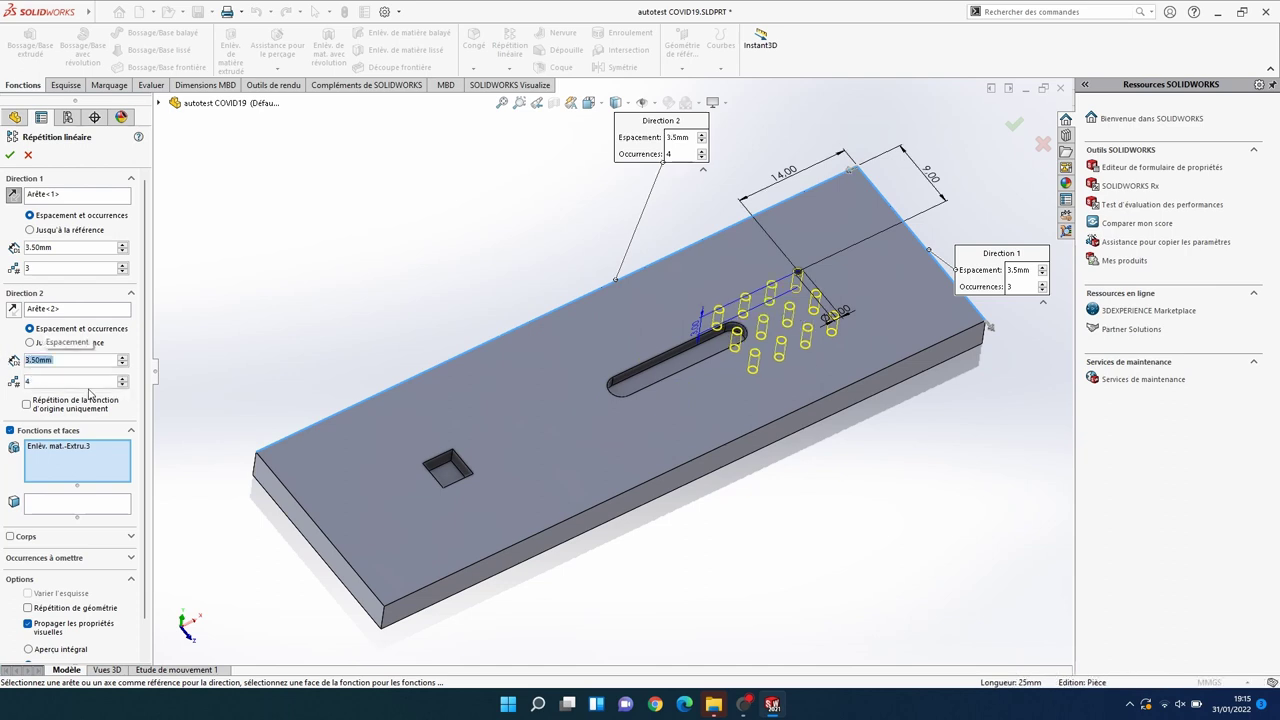
click(123, 386)
click(123, 386)
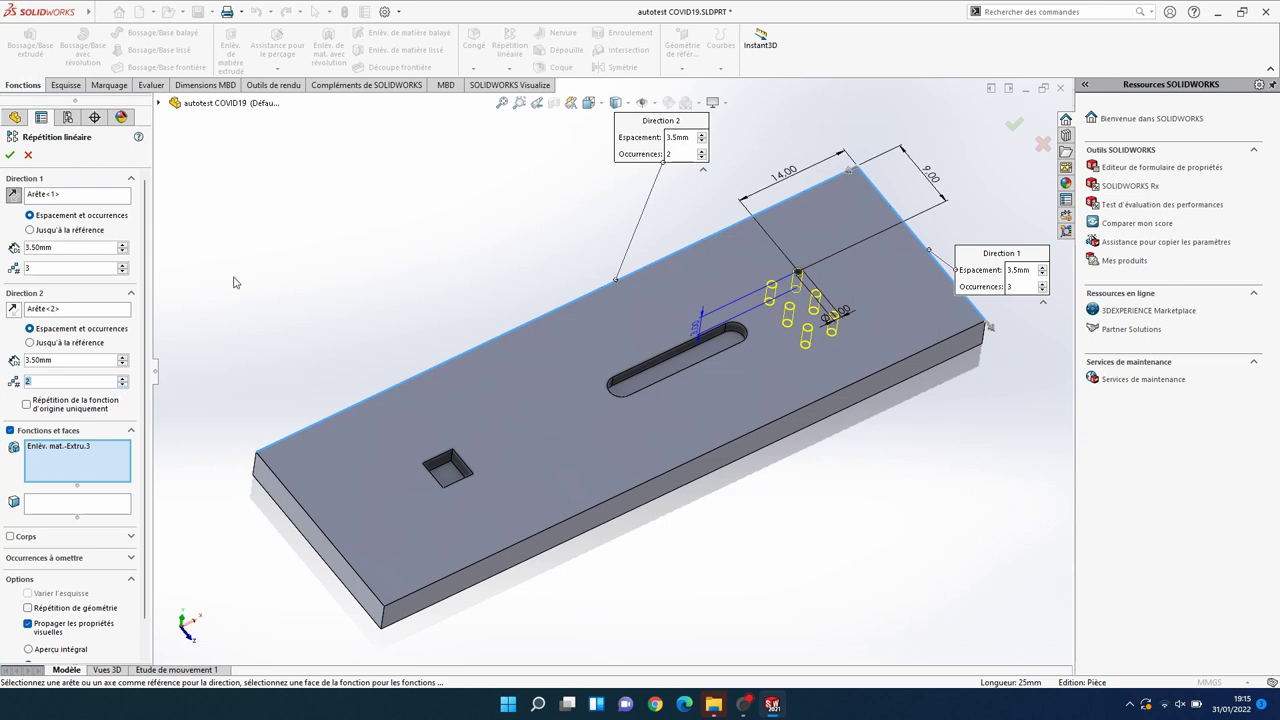
click(9, 156)
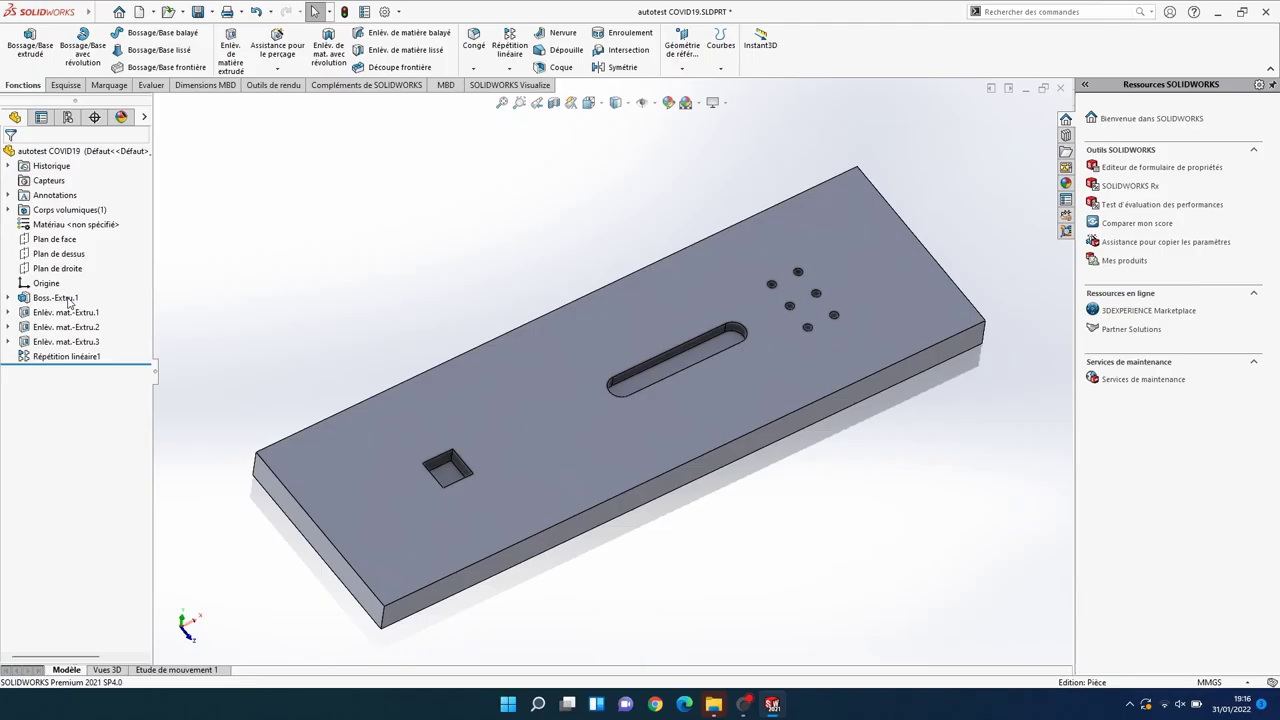
Step: Select all four top edges of the square pocket
scroll(445, 460, down, 5)
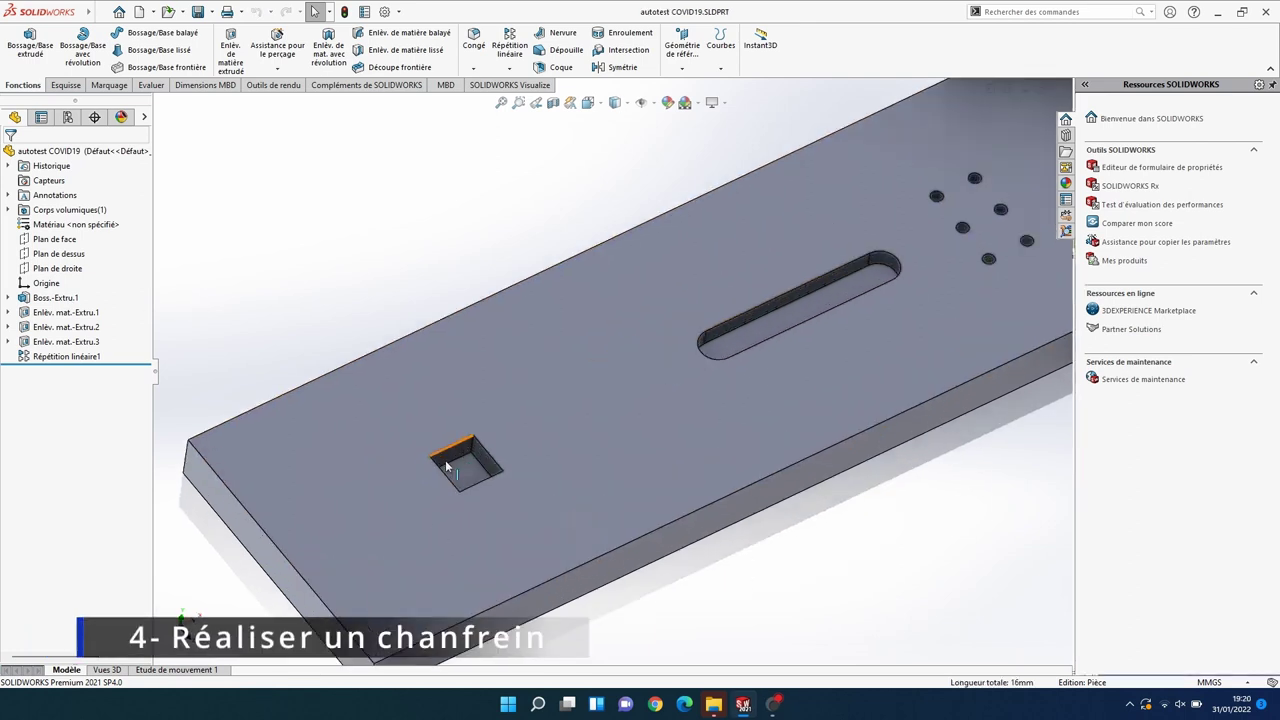
scroll(497, 490, down, 5)
scroll(500, 492, down, 3)
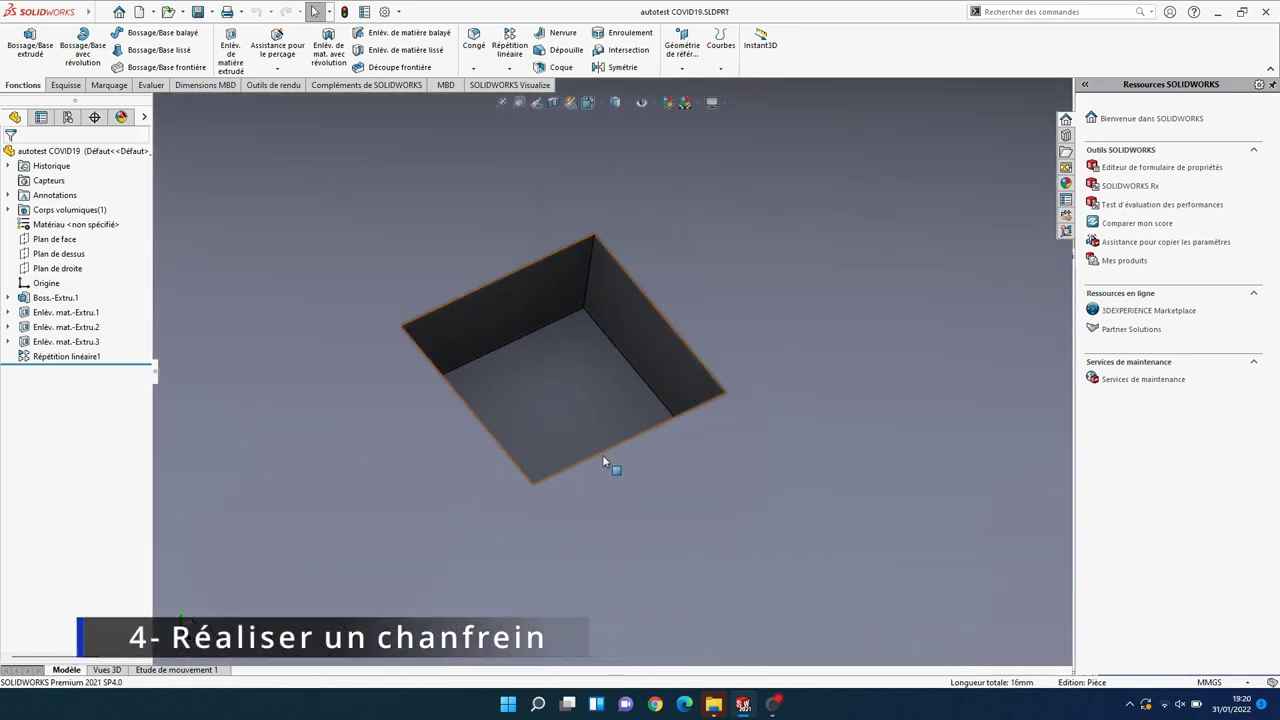
click(602, 452)
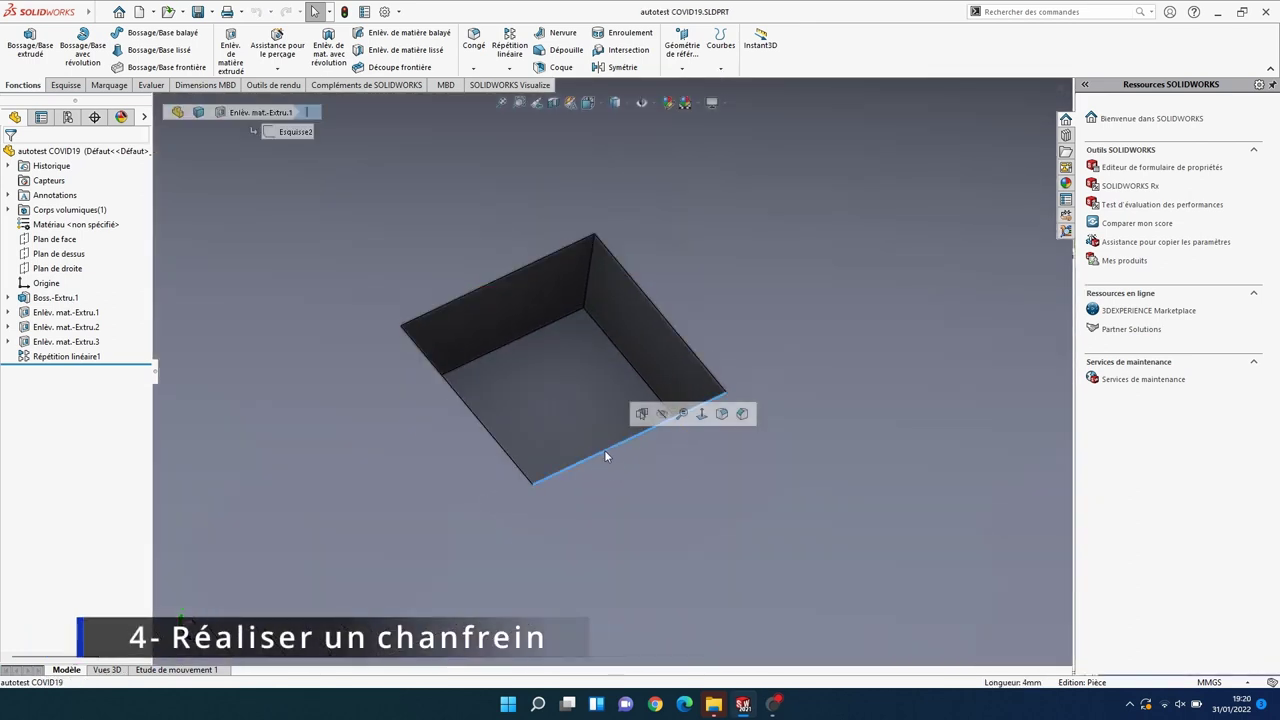
ctrl+click(497, 440)
ctrl+click(445, 302)
ctrl+click(649, 305)
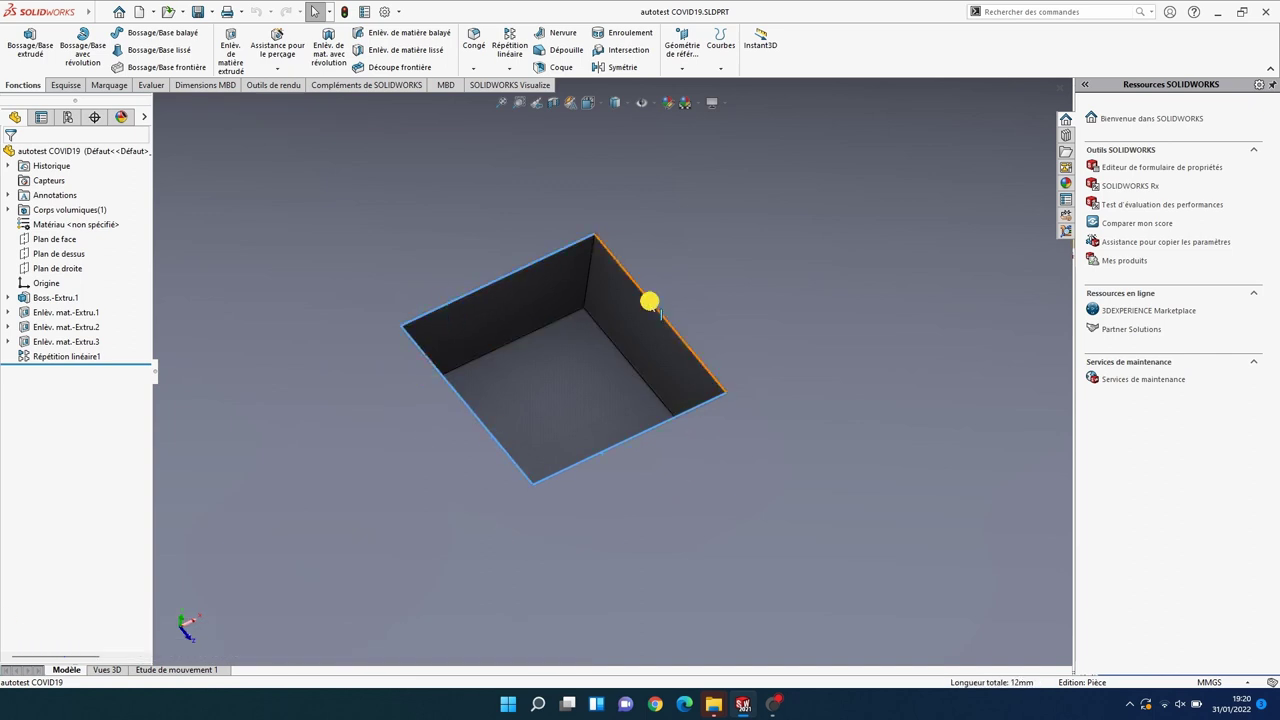
scroll(590, 360, up, 5)
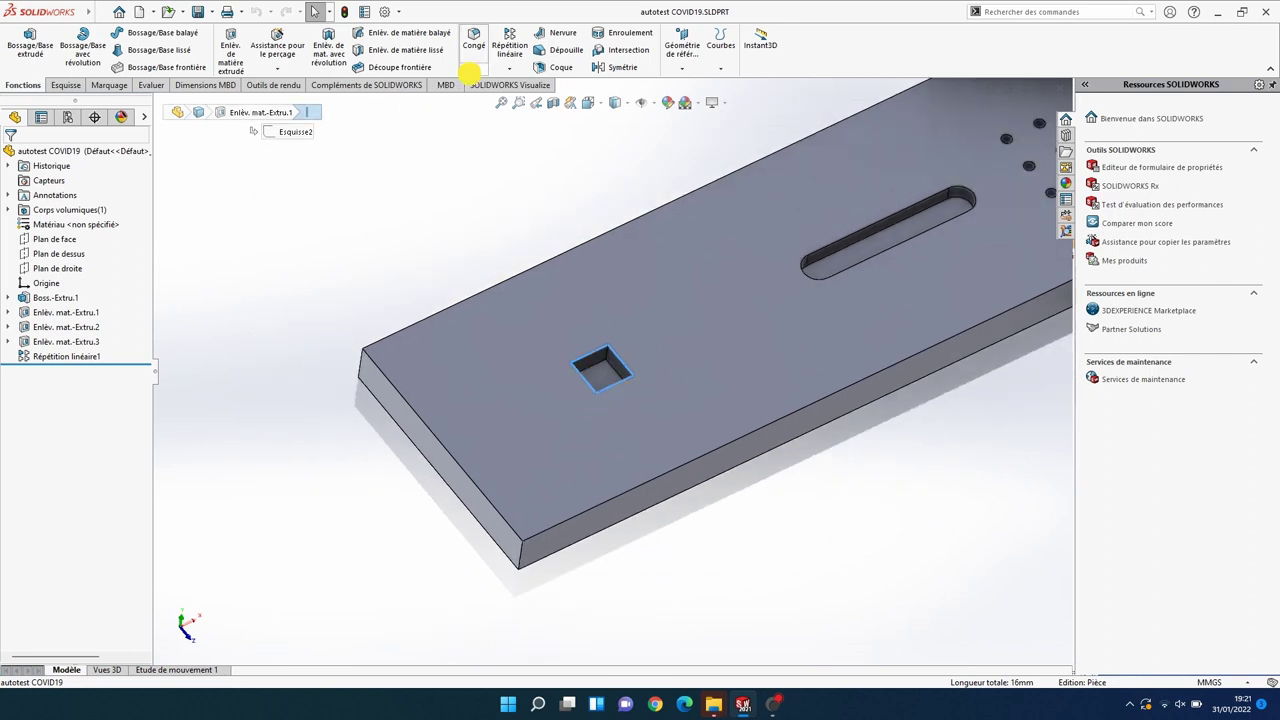
Step: Chamfer the selected pocket edges 3 mm at 30° with full preview
click(472, 70)
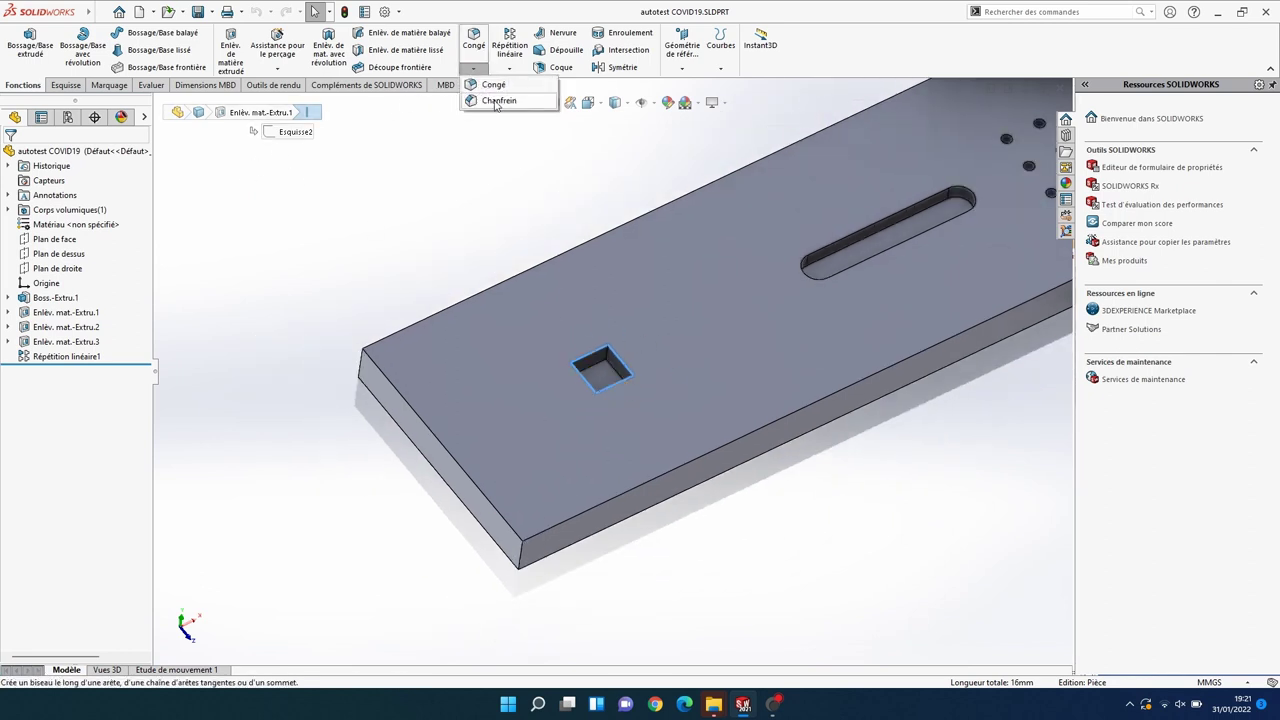
click(496, 102)
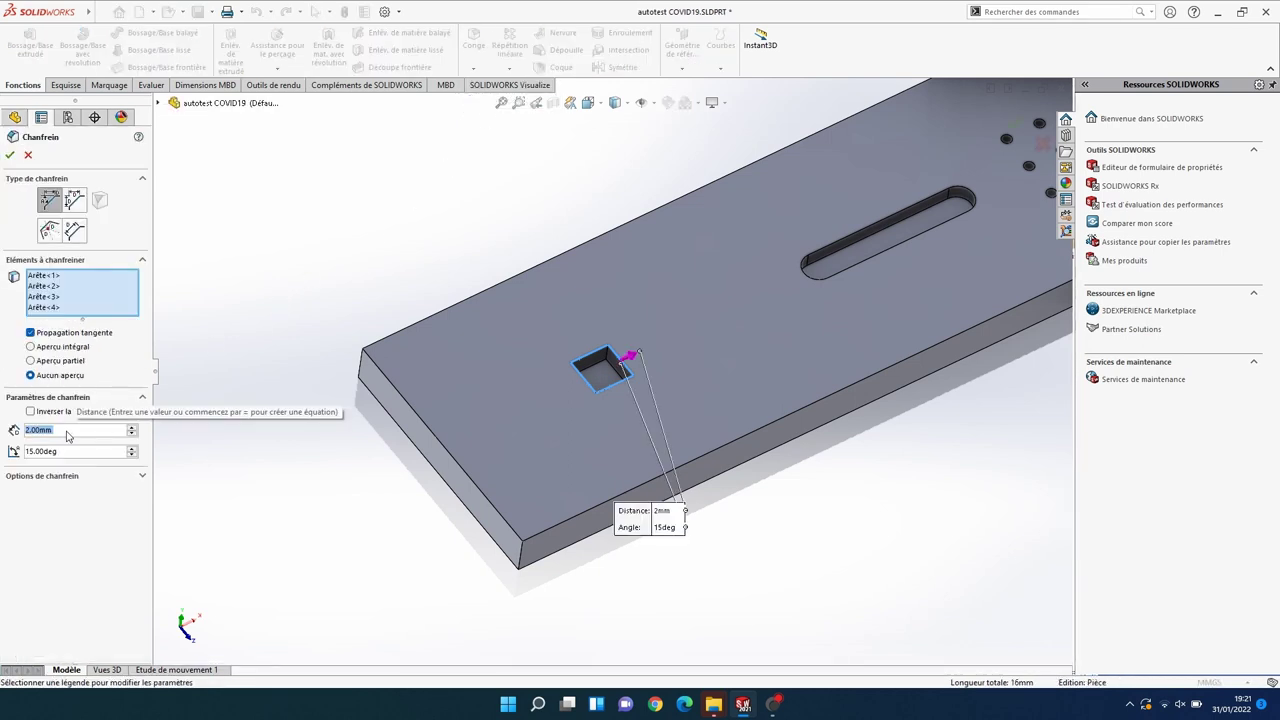
text(3)
key(Return)
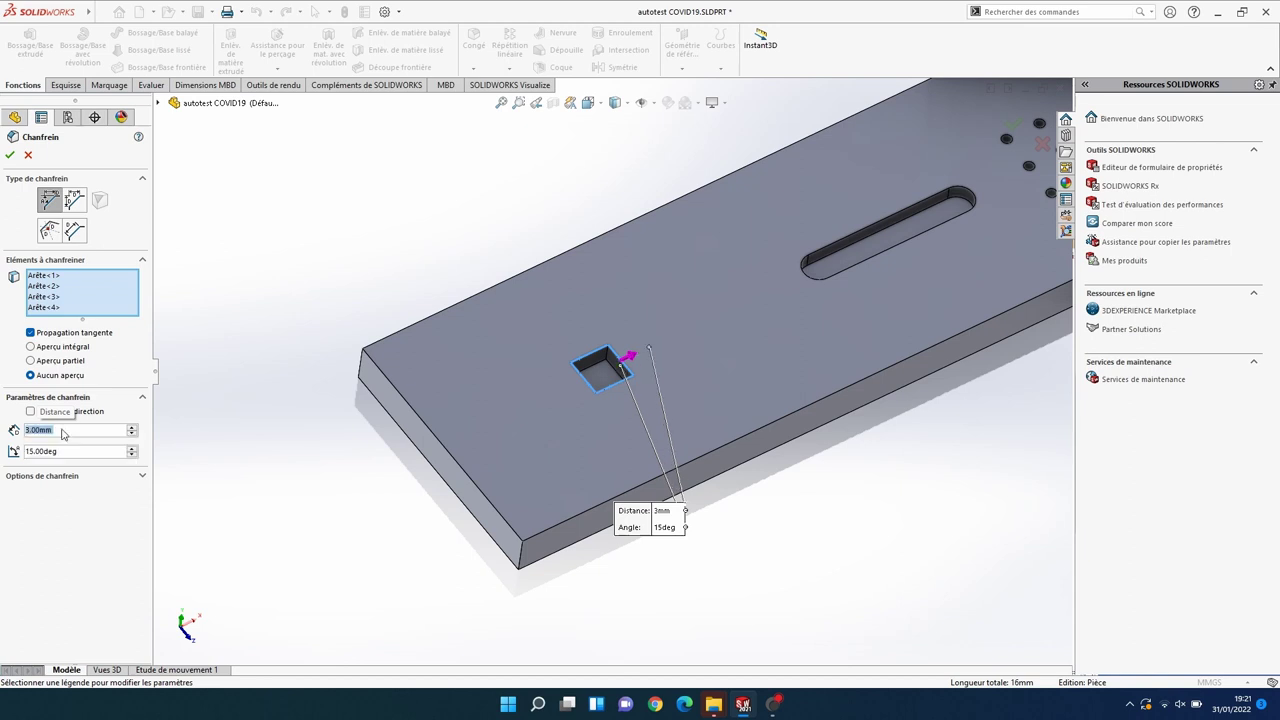
click(47, 453)
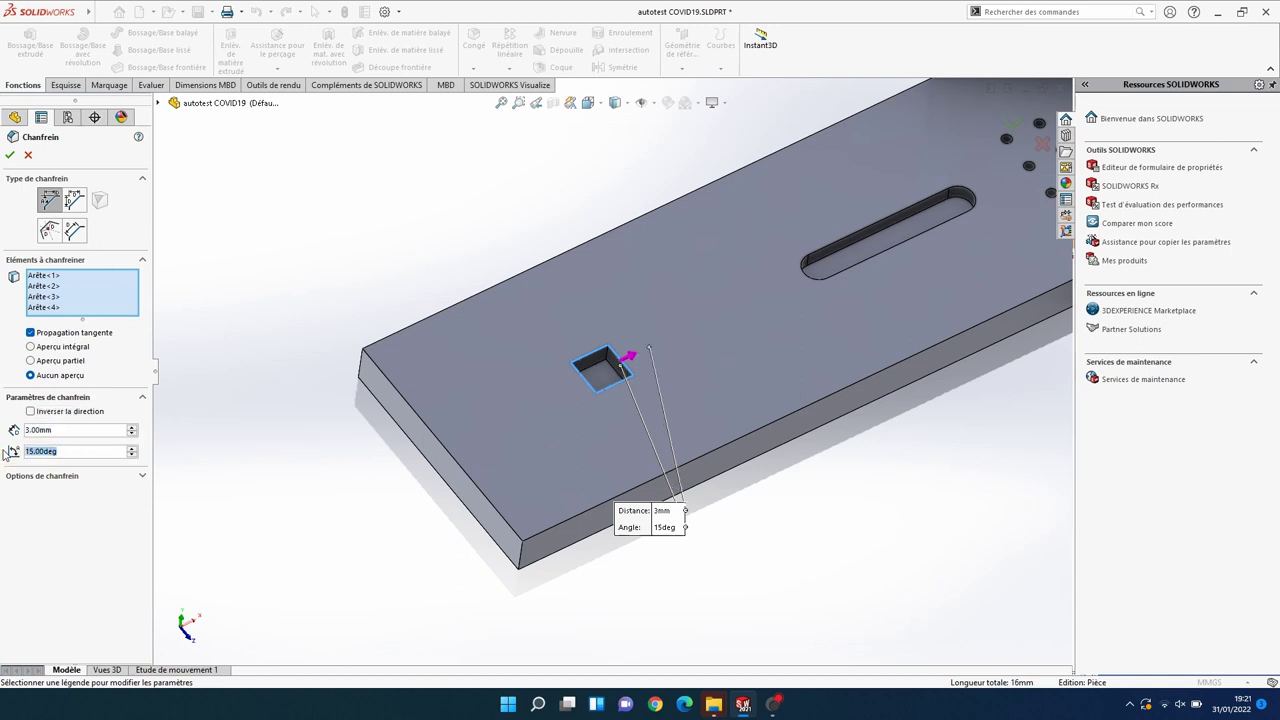
text(30)
key(Return)
click(31, 346)
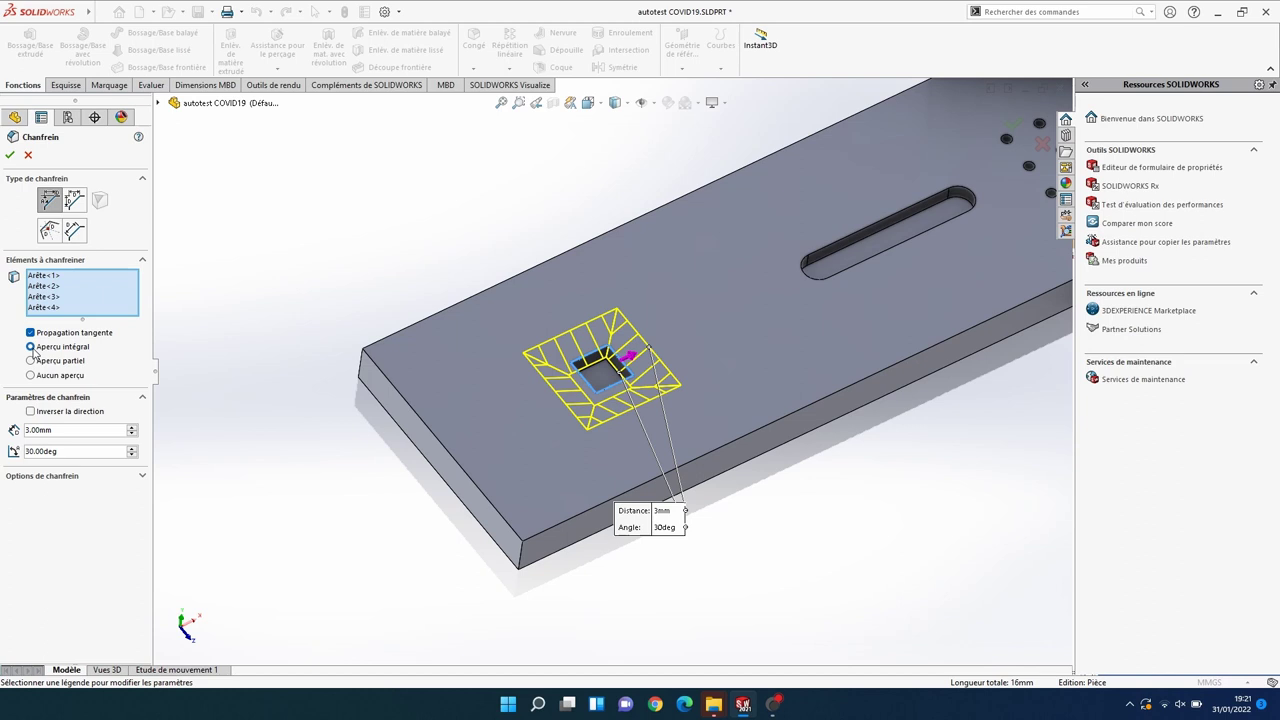
click(10, 157)
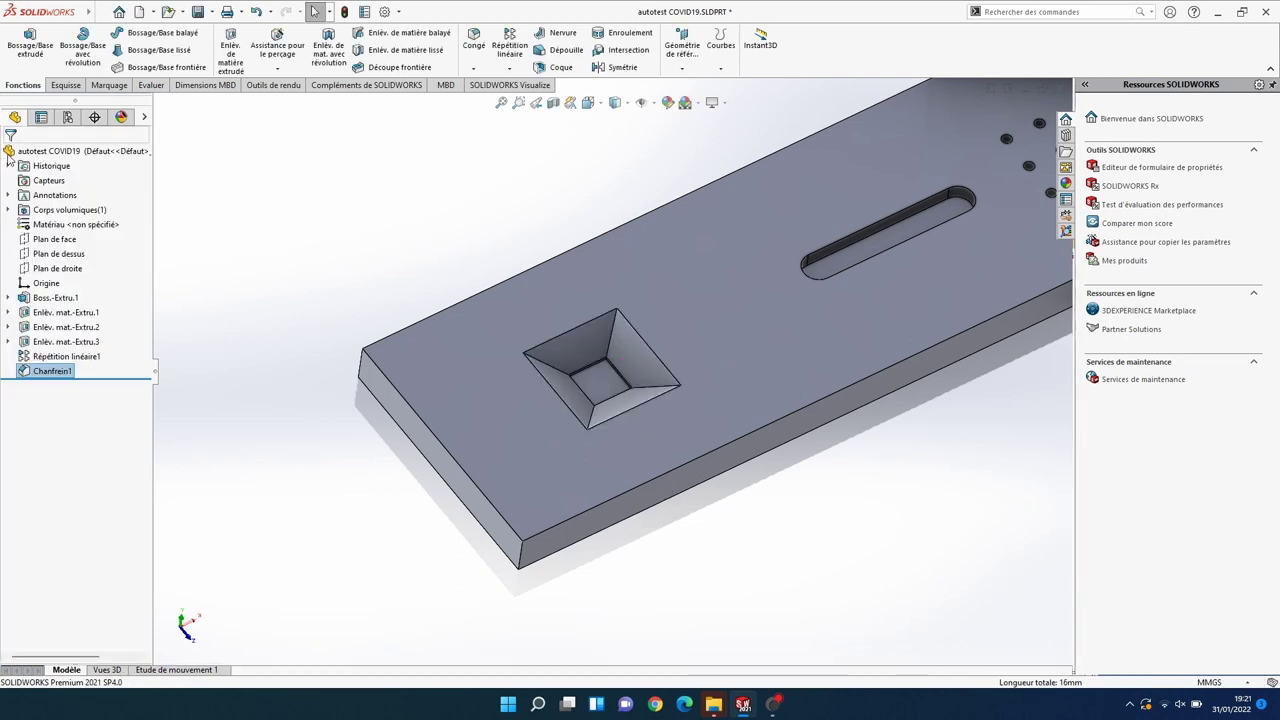
Step: Select the slot's two long top edges and both end arcs
scroll(760, 430, down, 1)
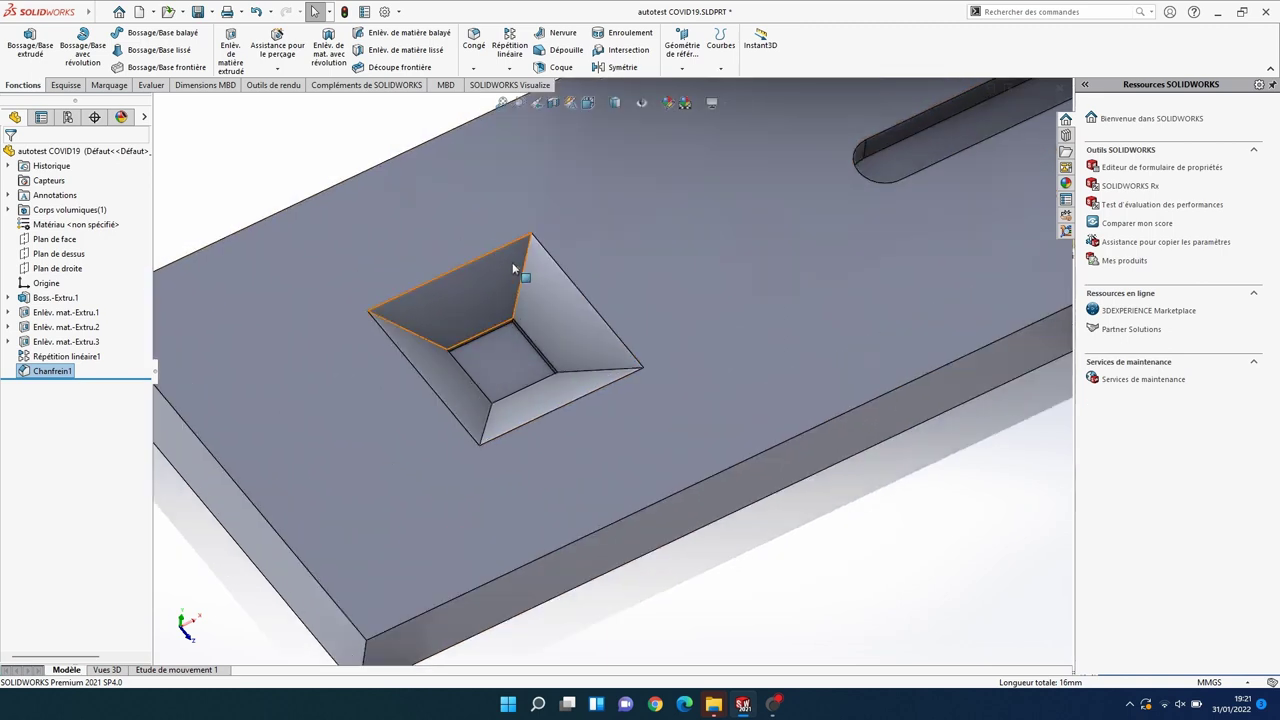
scroll(512, 262, down, 1)
scroll(500, 254, down, 2)
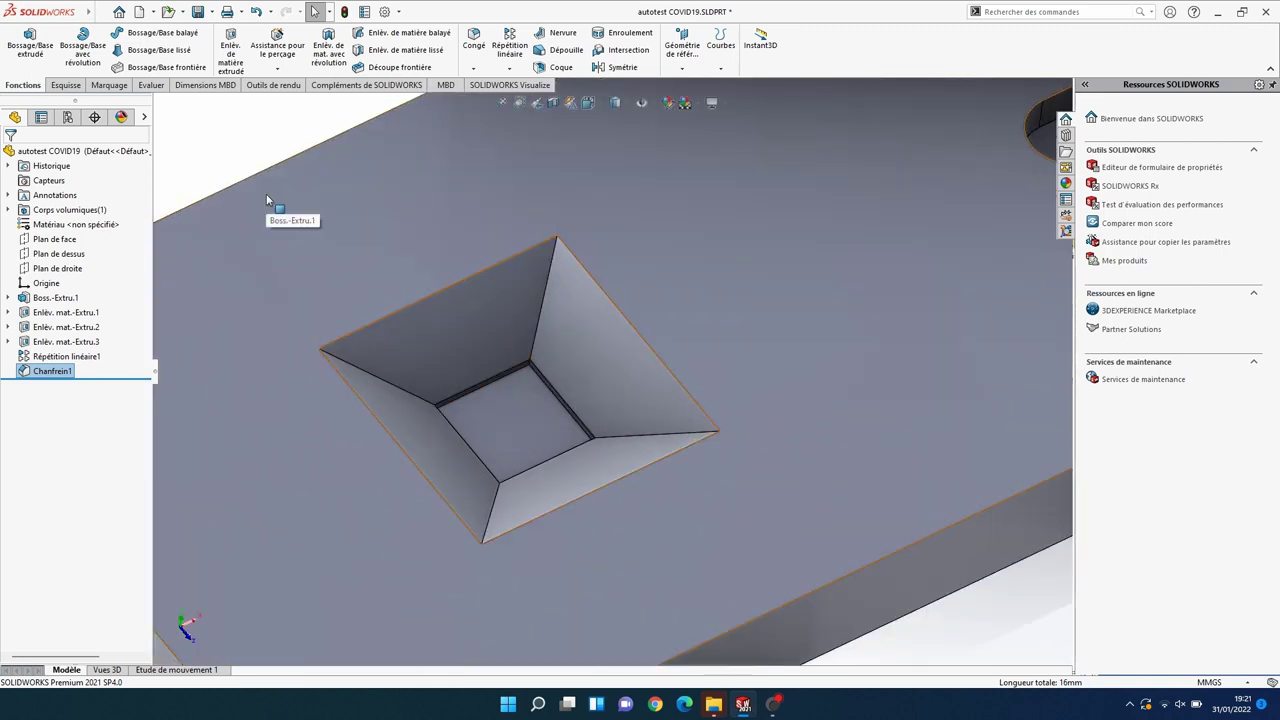
scroll(266, 199, up, 3)
scroll(860, 217, down, 1)
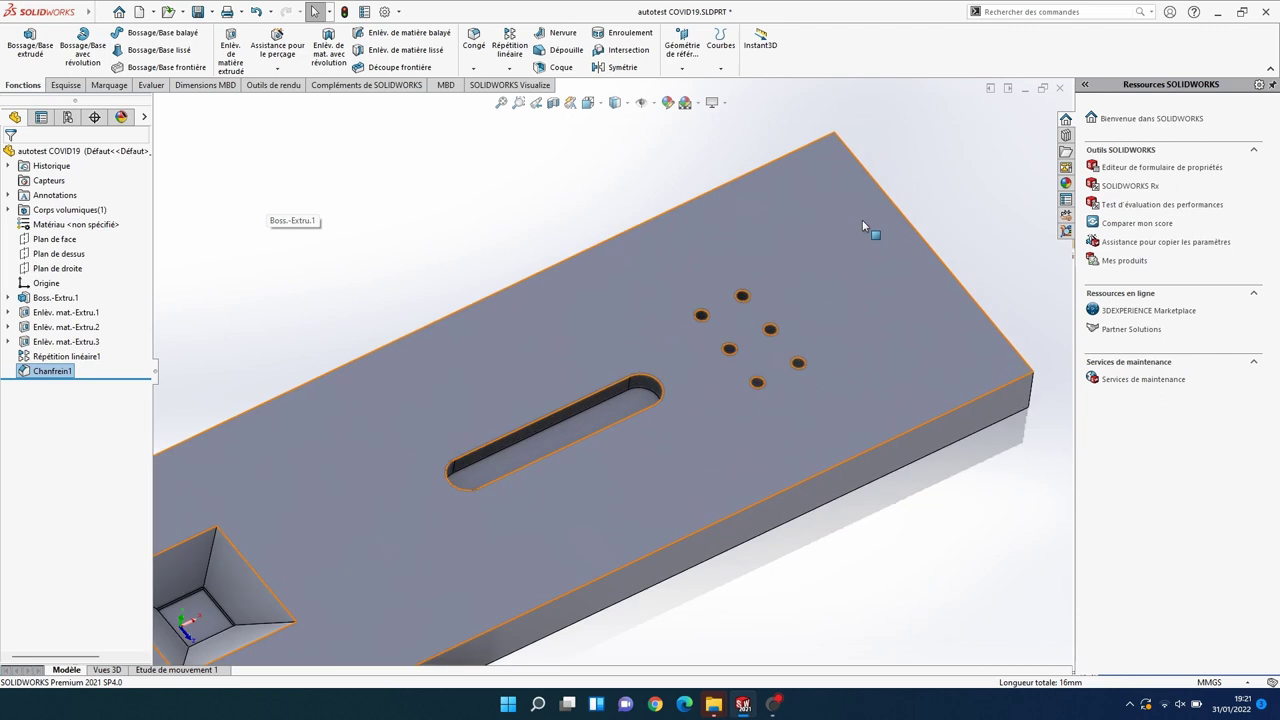
scroll(519, 401, down, 1)
scroll(537, 424, down, 1)
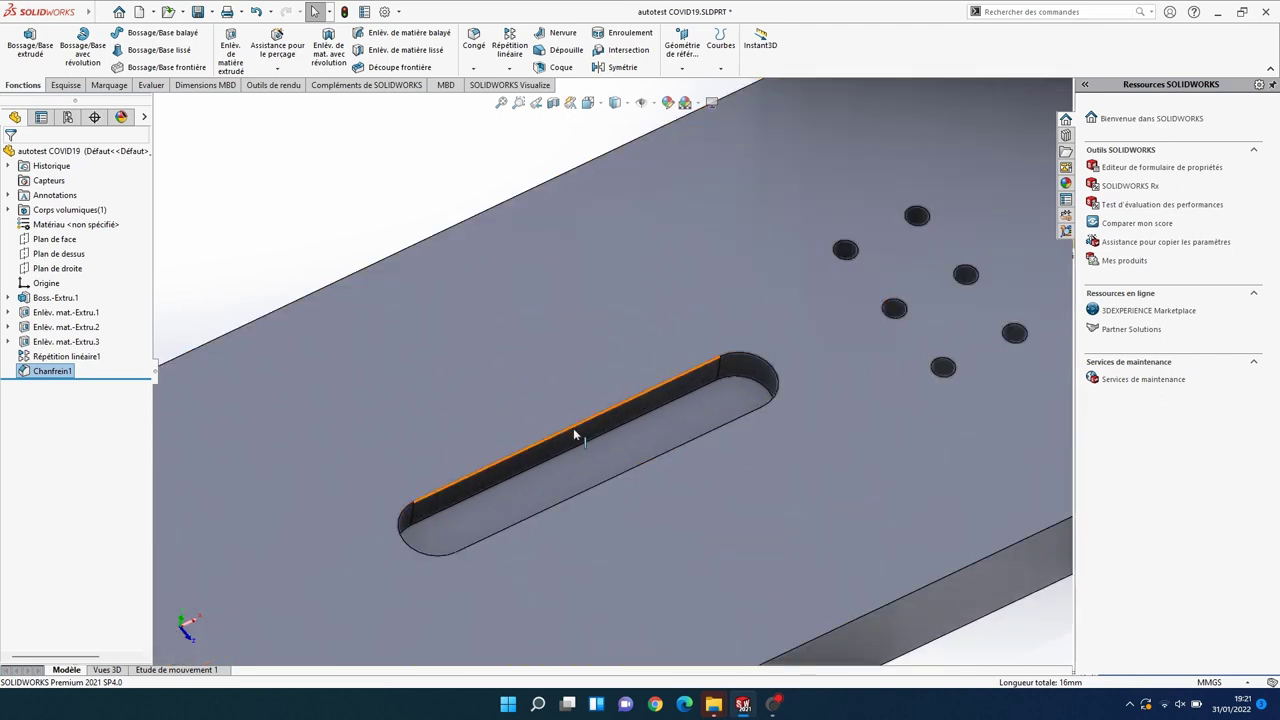
click(573, 428)
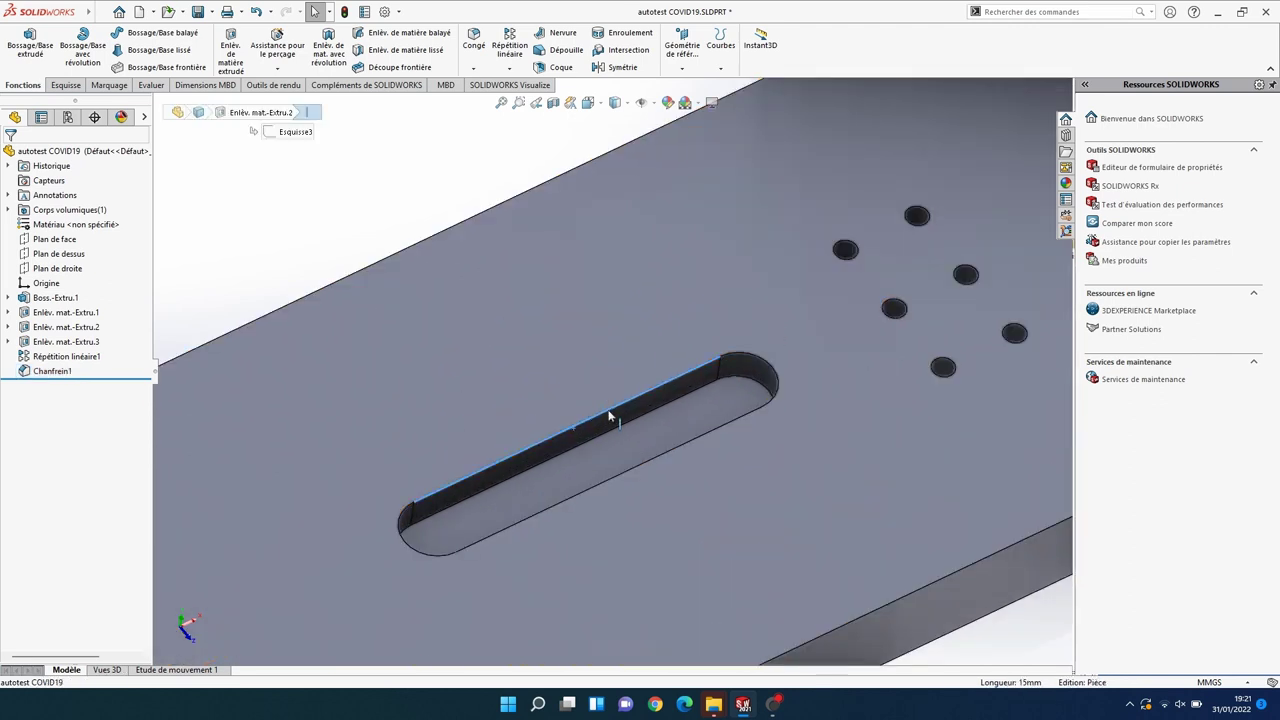
ctrl+click(769, 362)
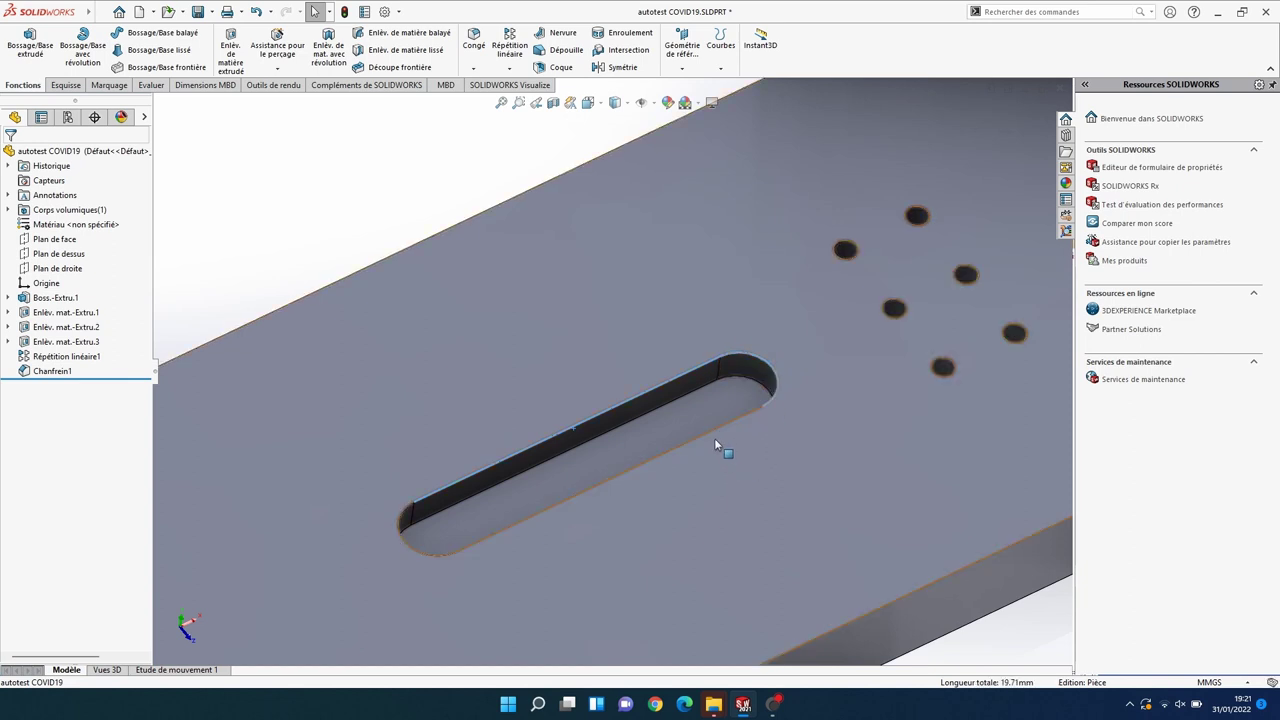
ctrl+click(706, 432)
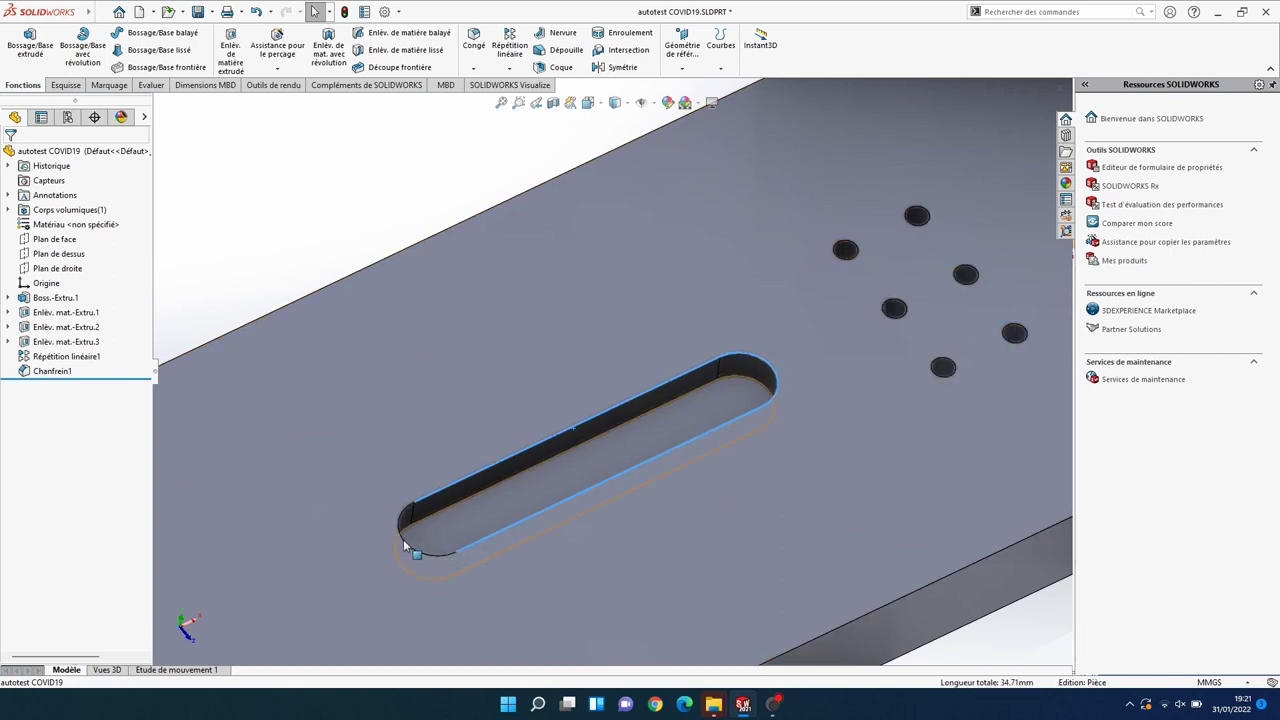
ctrl+click(405, 543)
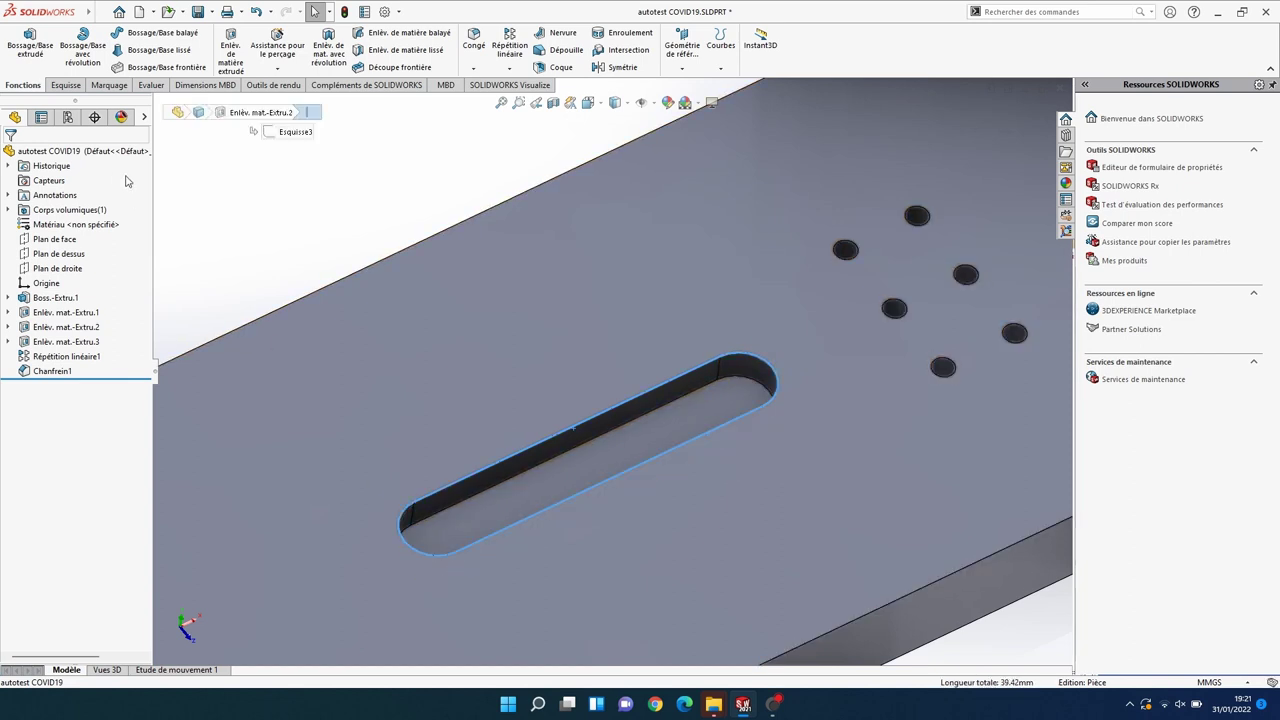
Step: Chamfer the selected slot edges 1.5 mm at 45°
click(474, 68)
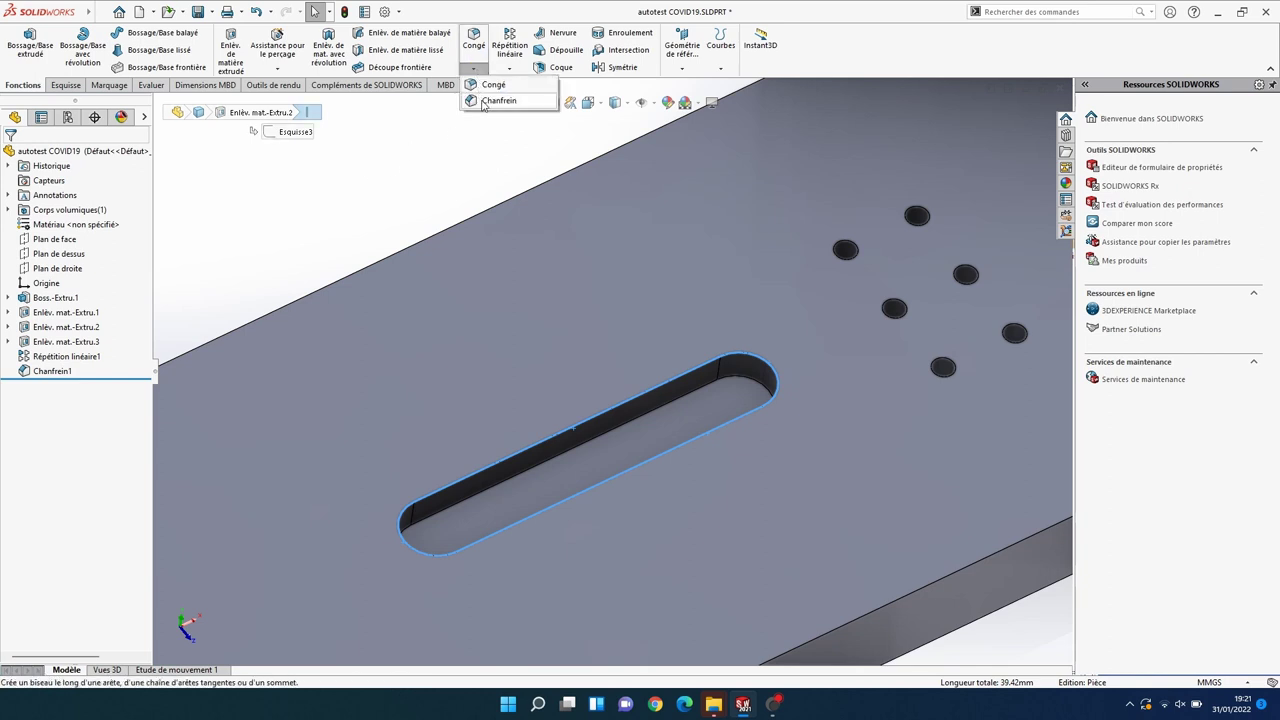
click(492, 100)
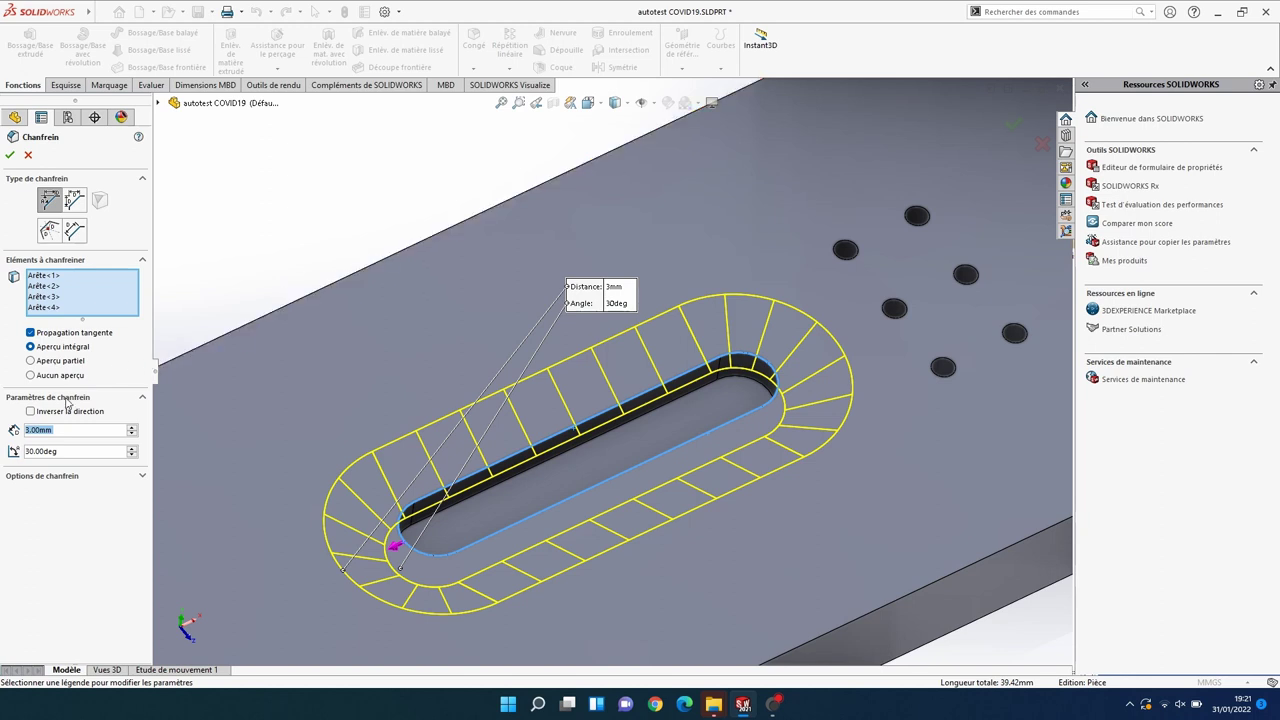
text(1.5)
key(Return)
click(63, 452)
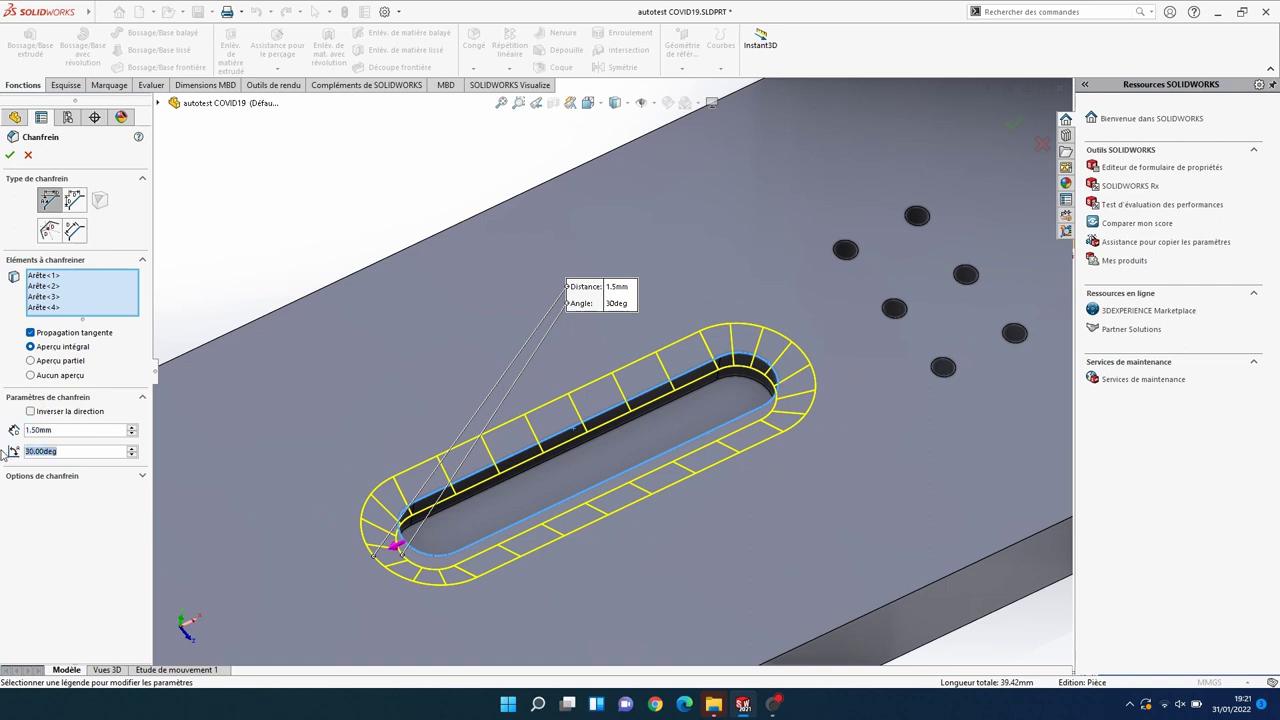
text(45)
key(Return)
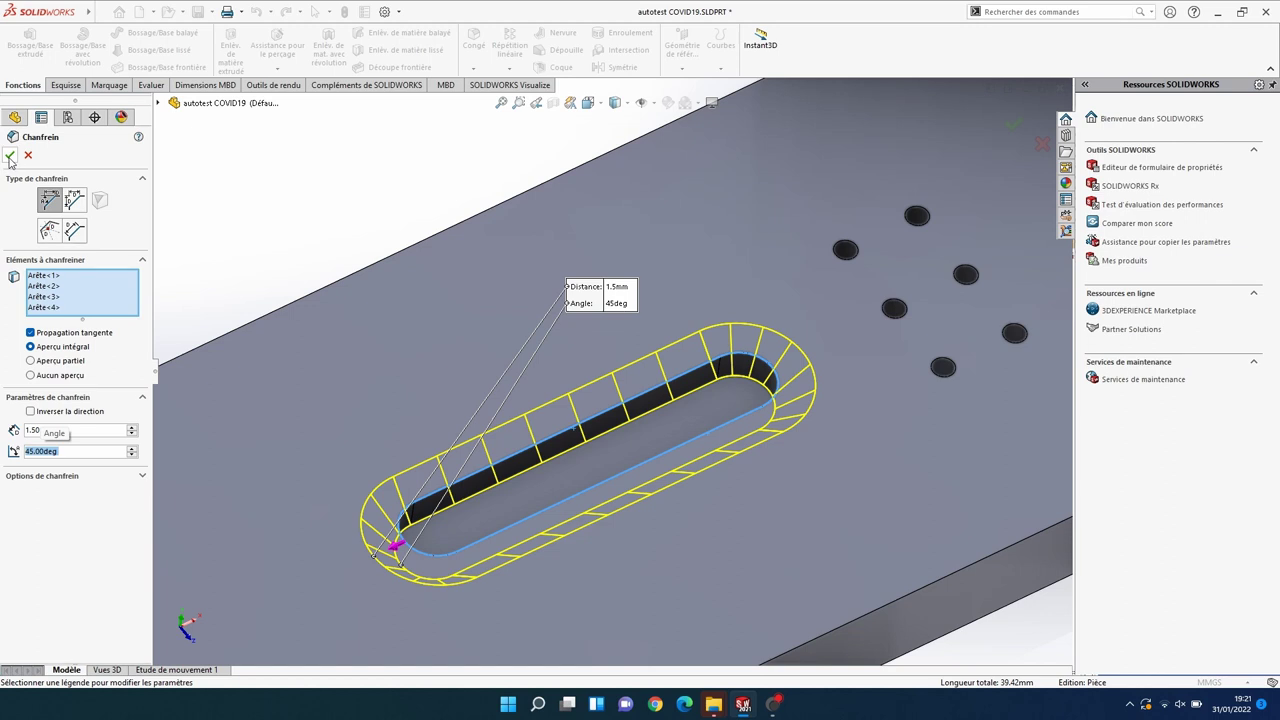
click(10, 156)
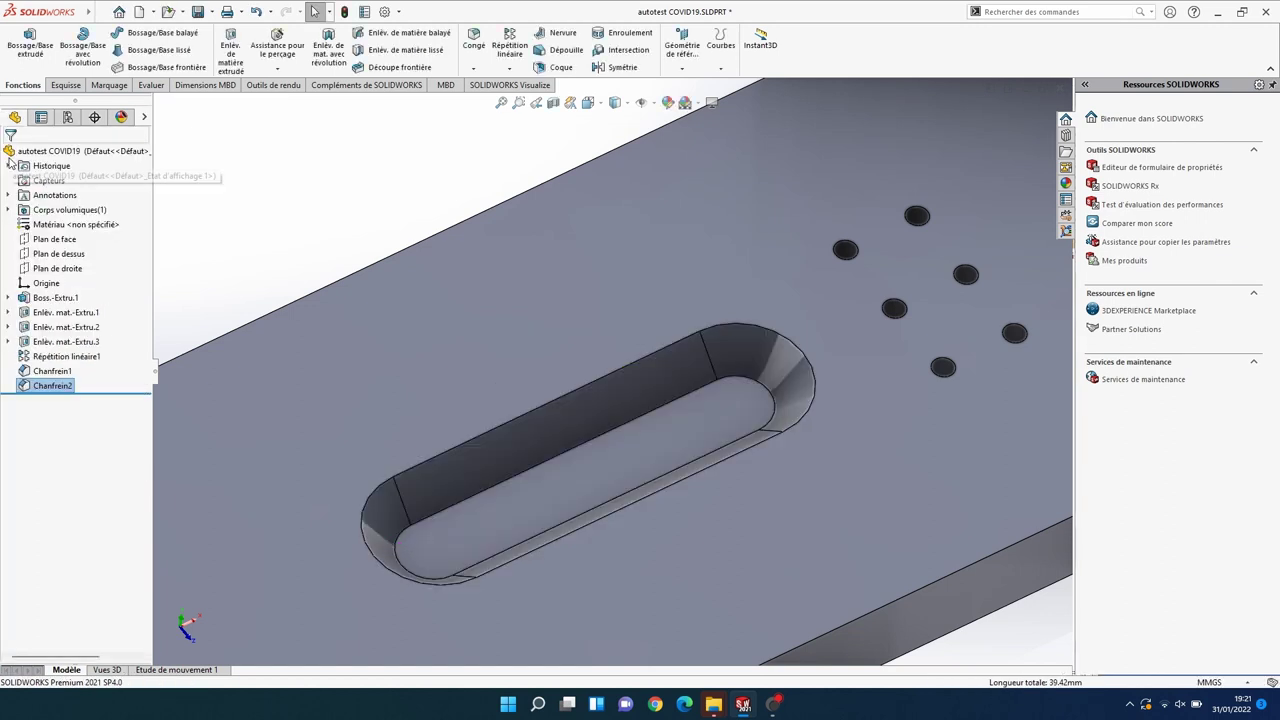
Step: Zoom out to see more of the plate and select the slot's floor face
key(f)
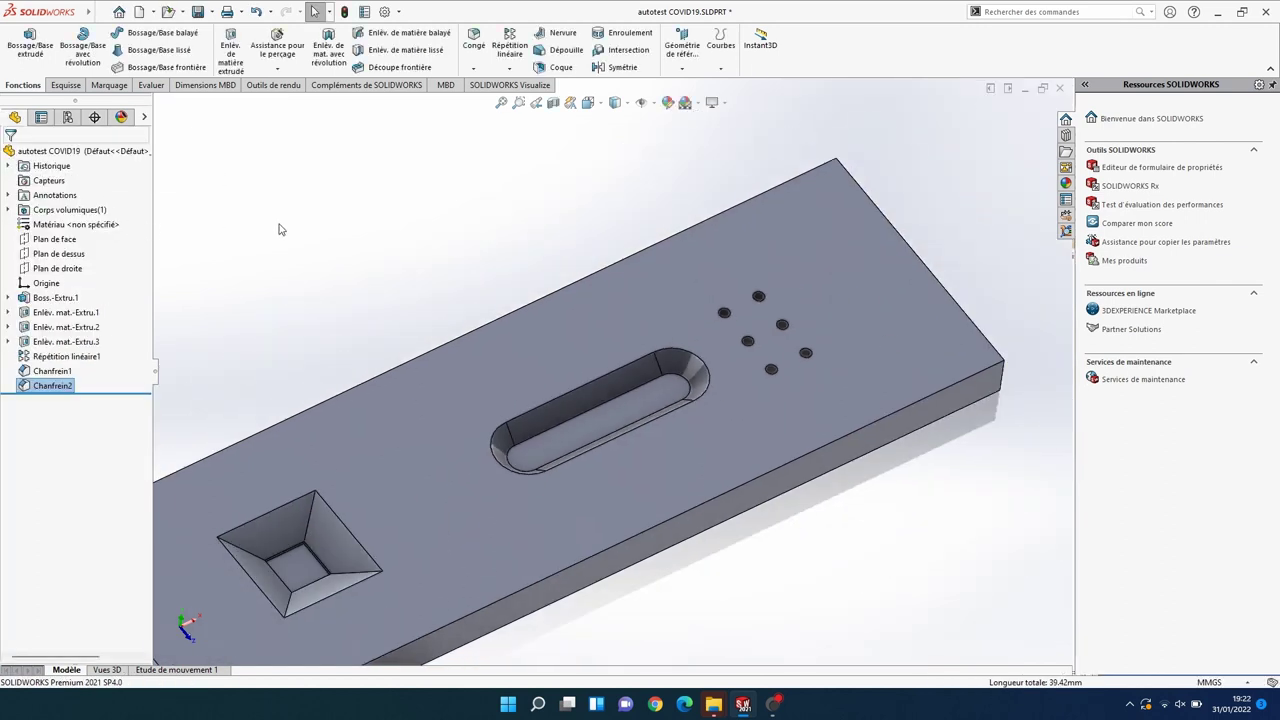
scroll(295, 290, up, 2)
scroll(312, 397, down, 1)
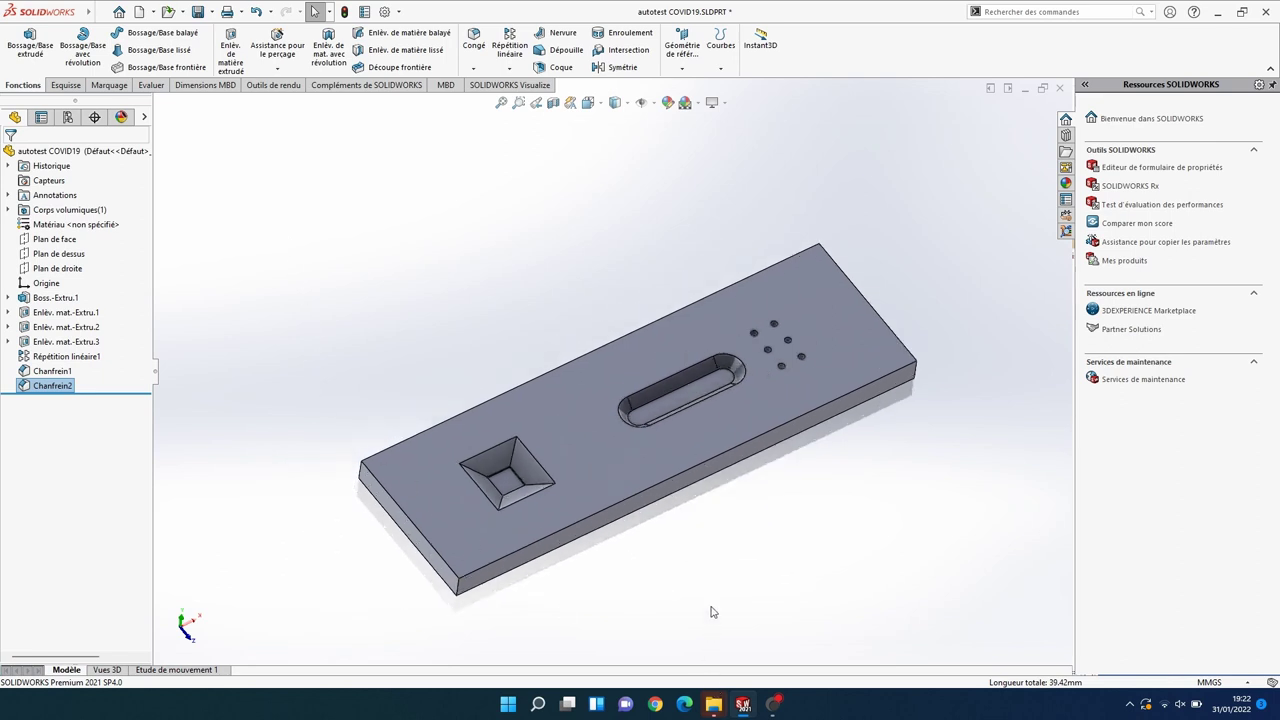
scroll(712, 570, down, 1)
scroll(710, 530, down, 1)
click(106, 12)
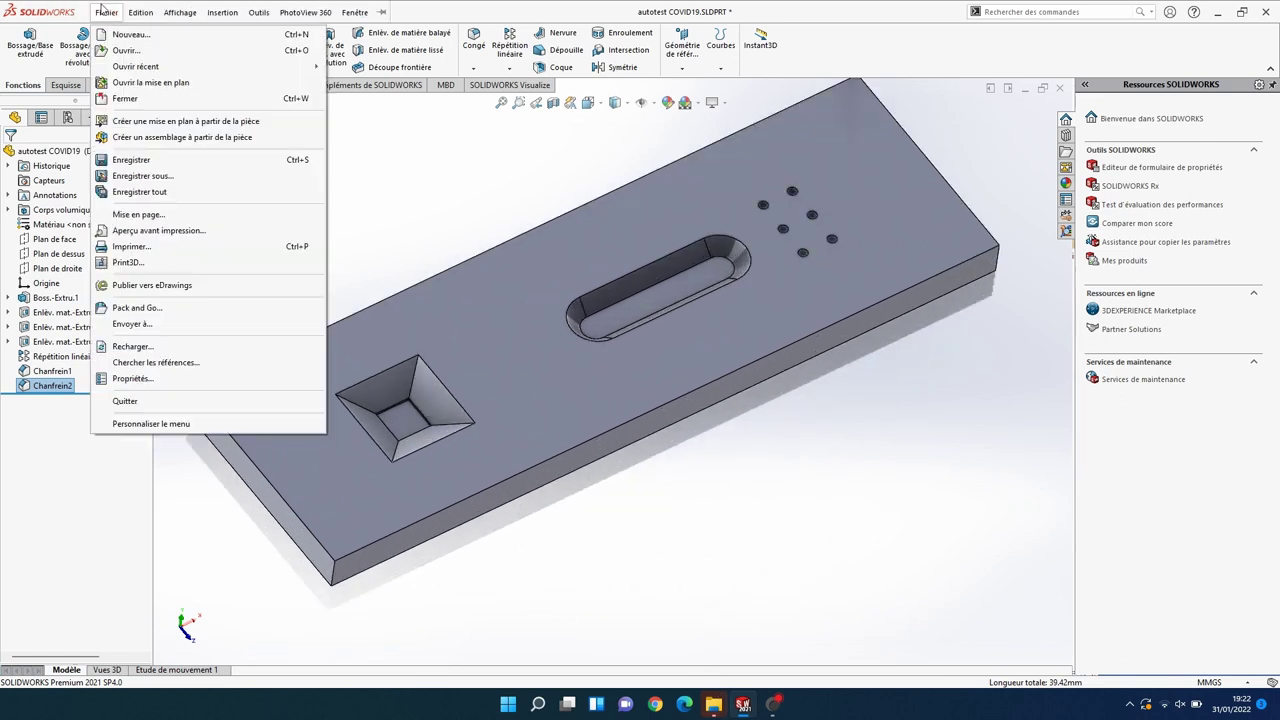
click(700, 340)
scroll(701, 333, up, 1)
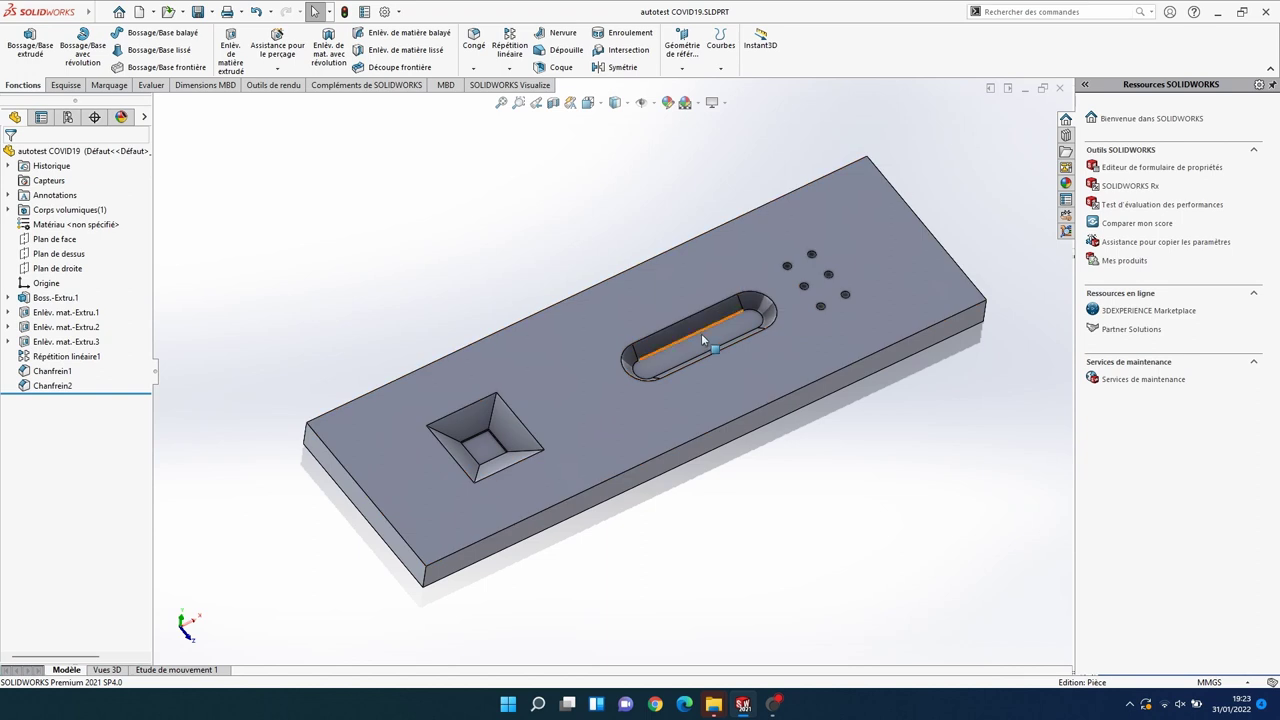
click(702, 345)
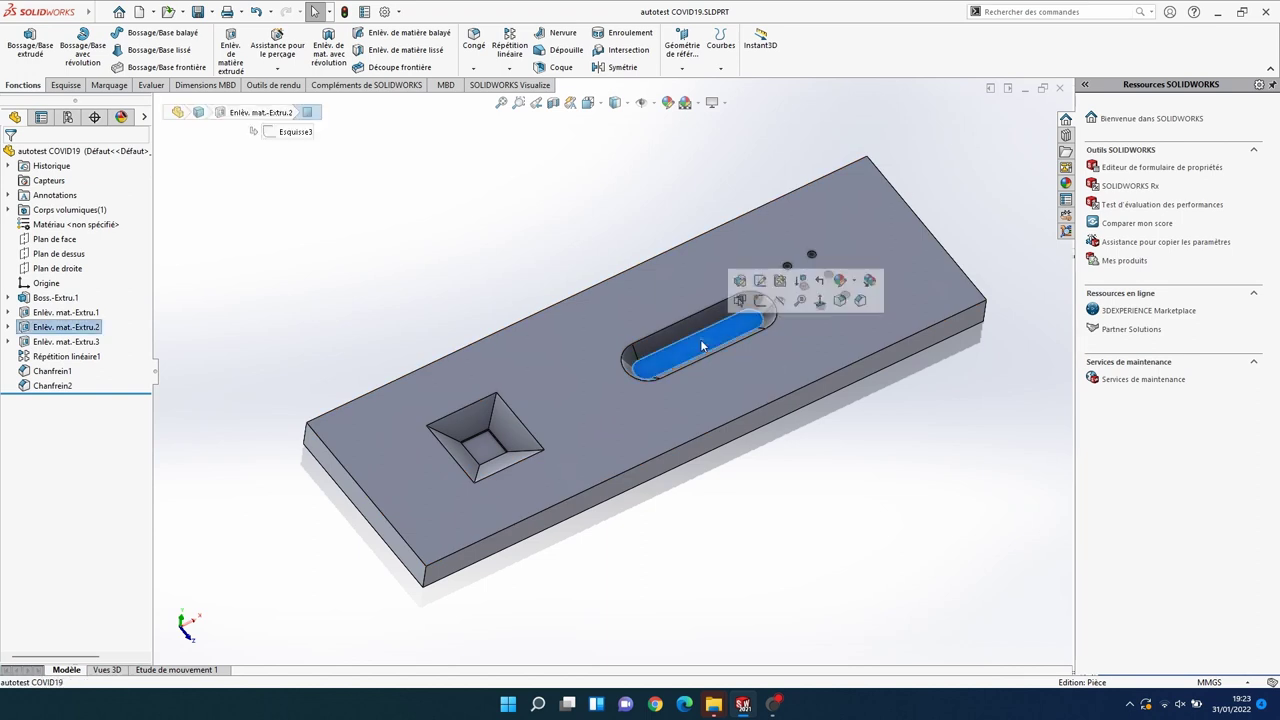
Step: Start a sketch on the slot floor and draw a corner rectangle across it
click(760, 300)
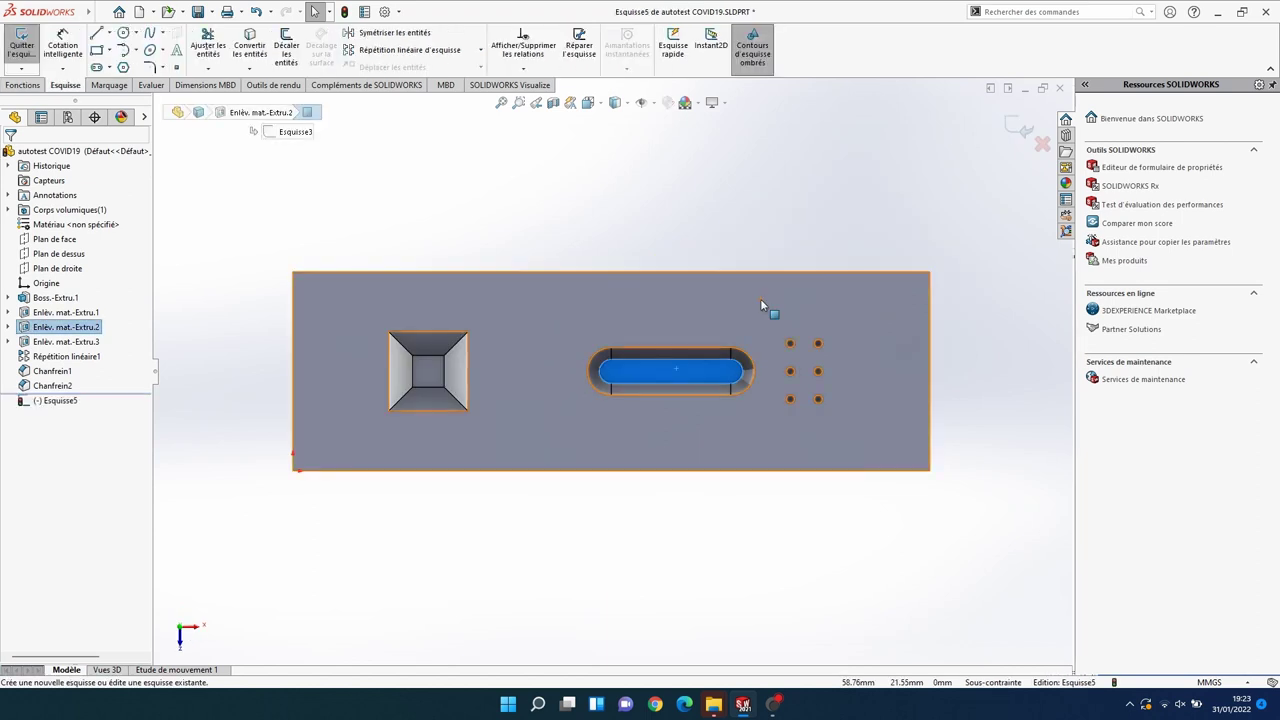
scroll(682, 321, down, 3)
scroll(640, 302, down, 2)
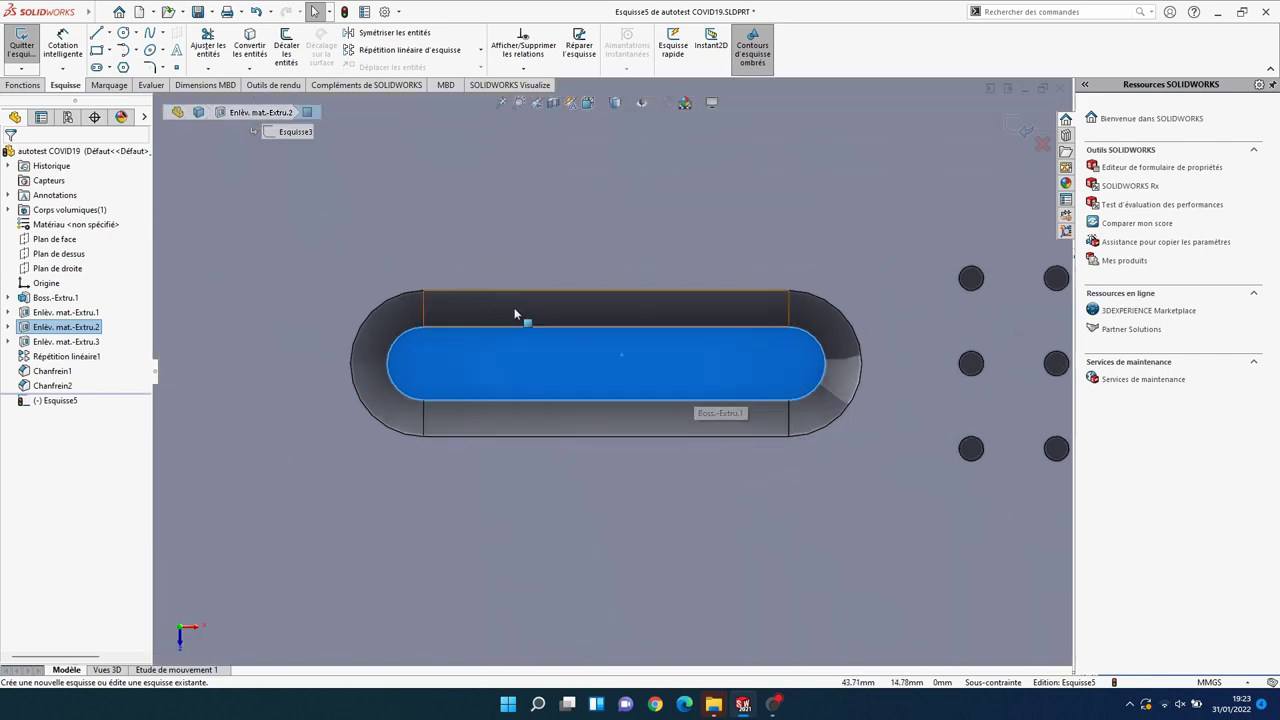
scroll(514, 307, down, 1)
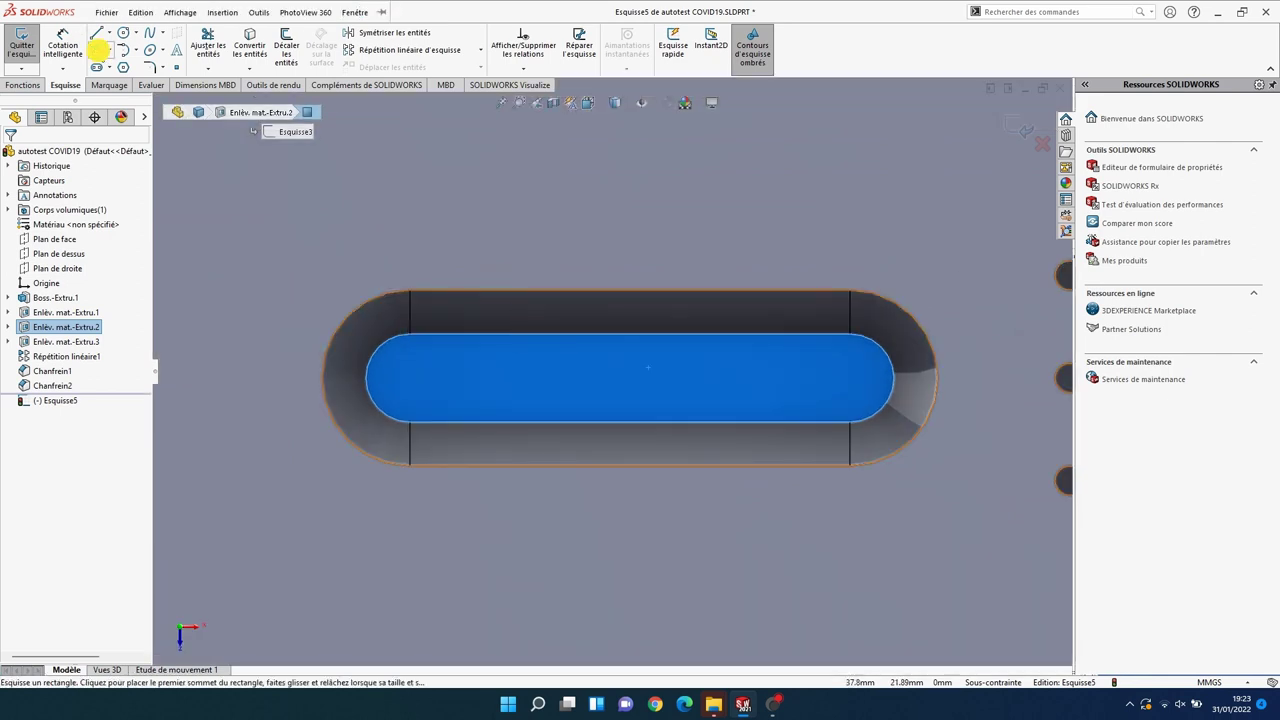
click(96, 49)
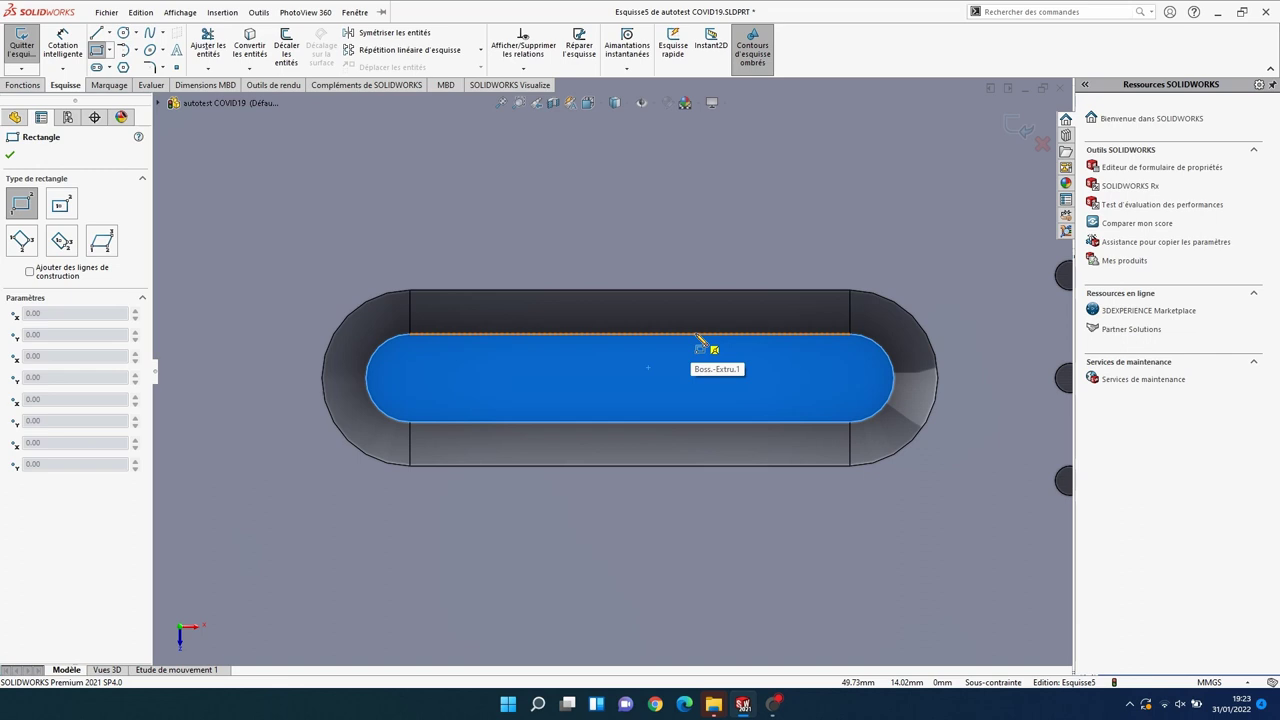
click(696, 336)
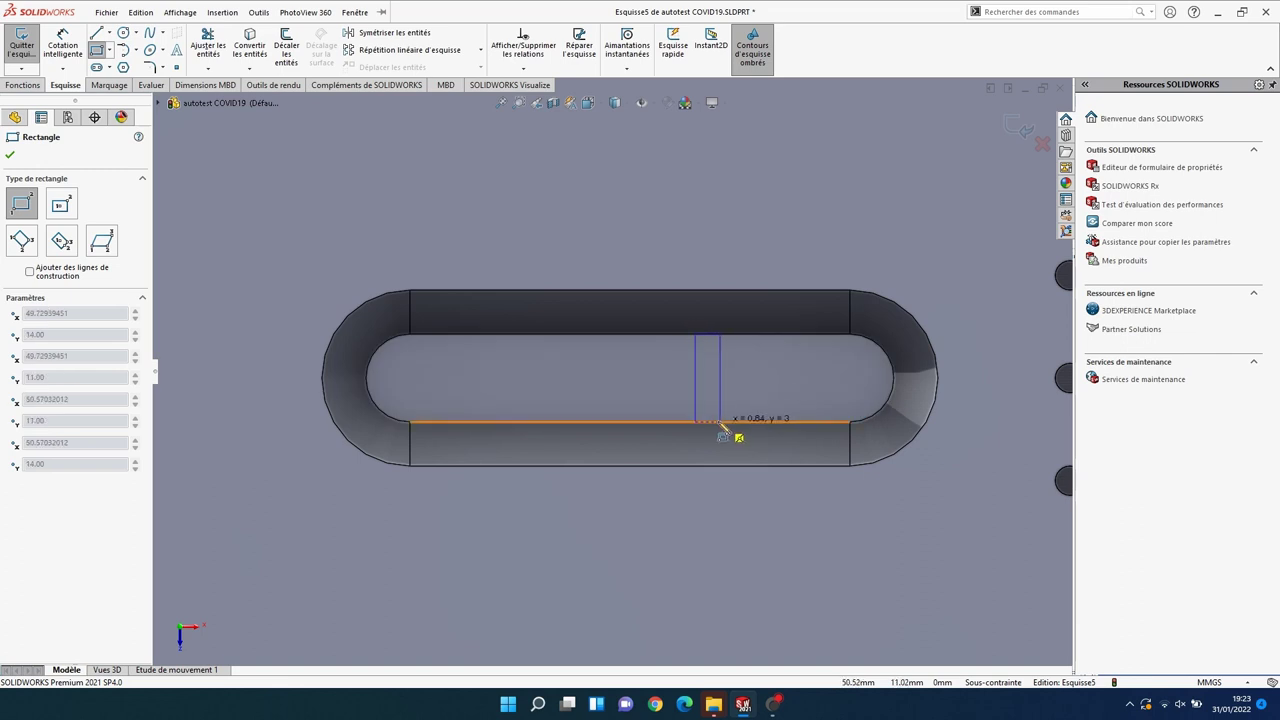
click(721, 424)
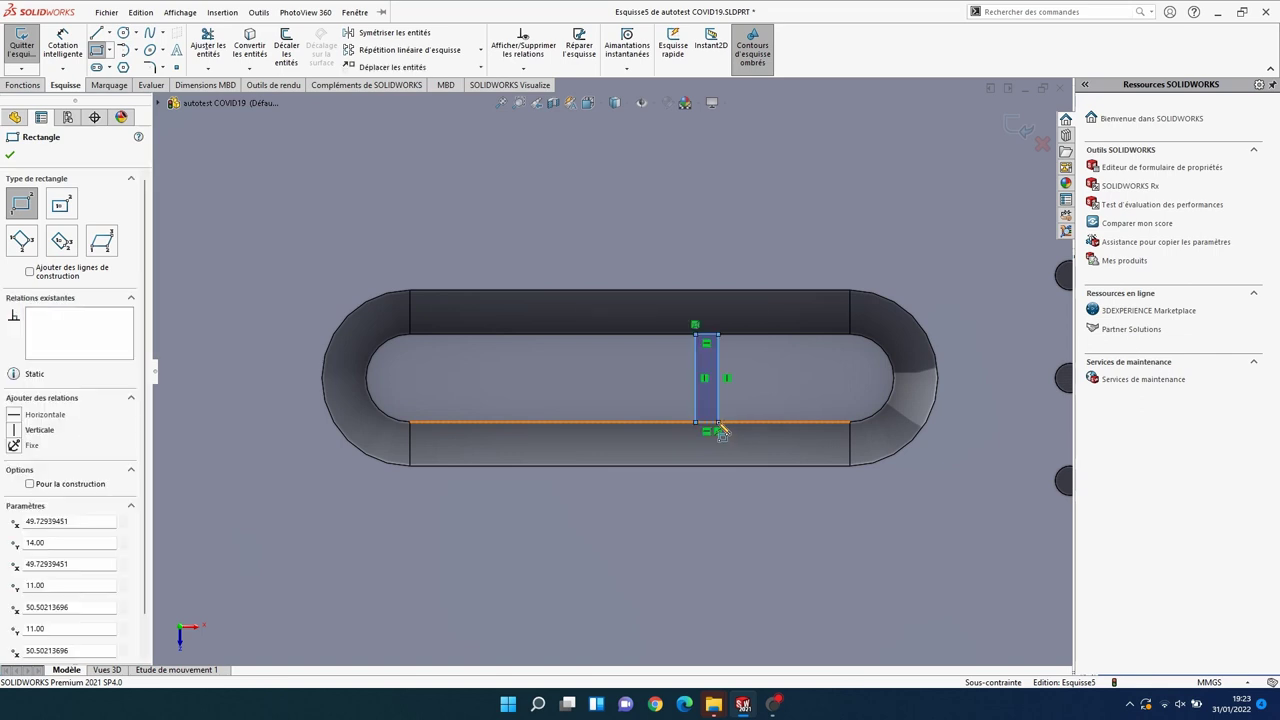
Step: Dimension the rectangle's width between its vertical sides to 0.8 mm
click(62, 45)
click(701, 385)
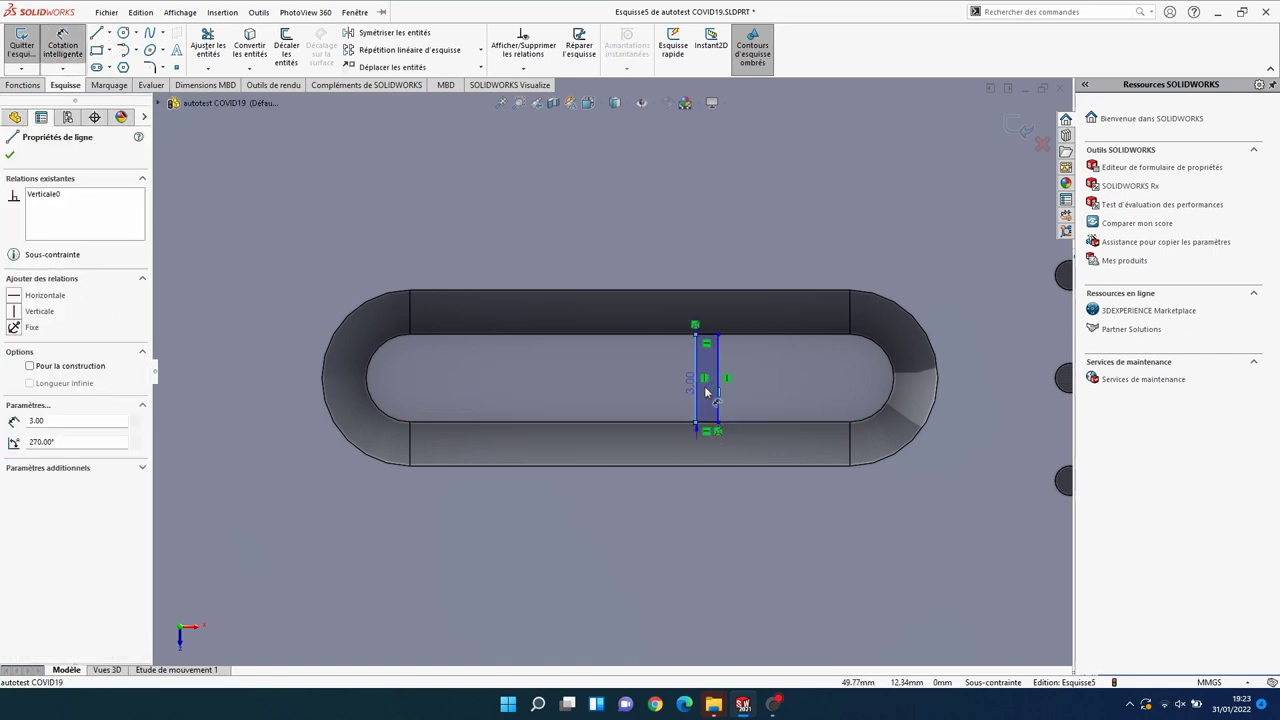
click(717, 391)
click(718, 248)
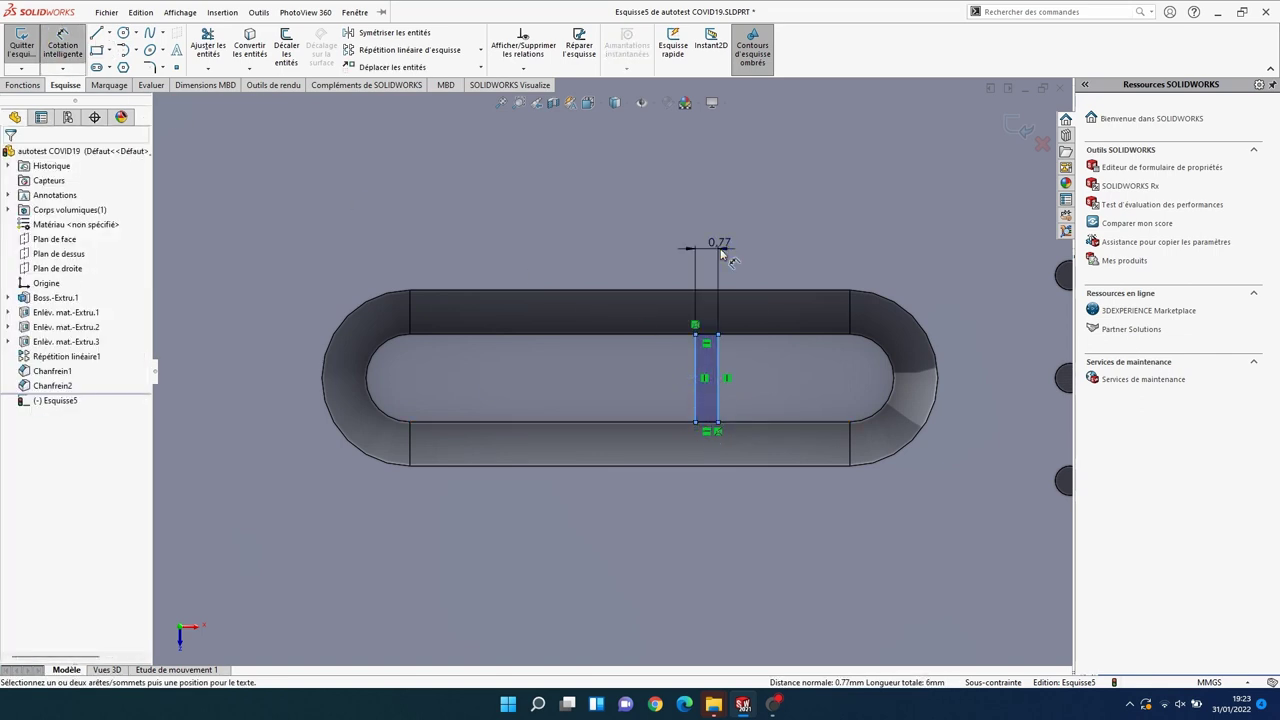
text(0.8)
key(Return)
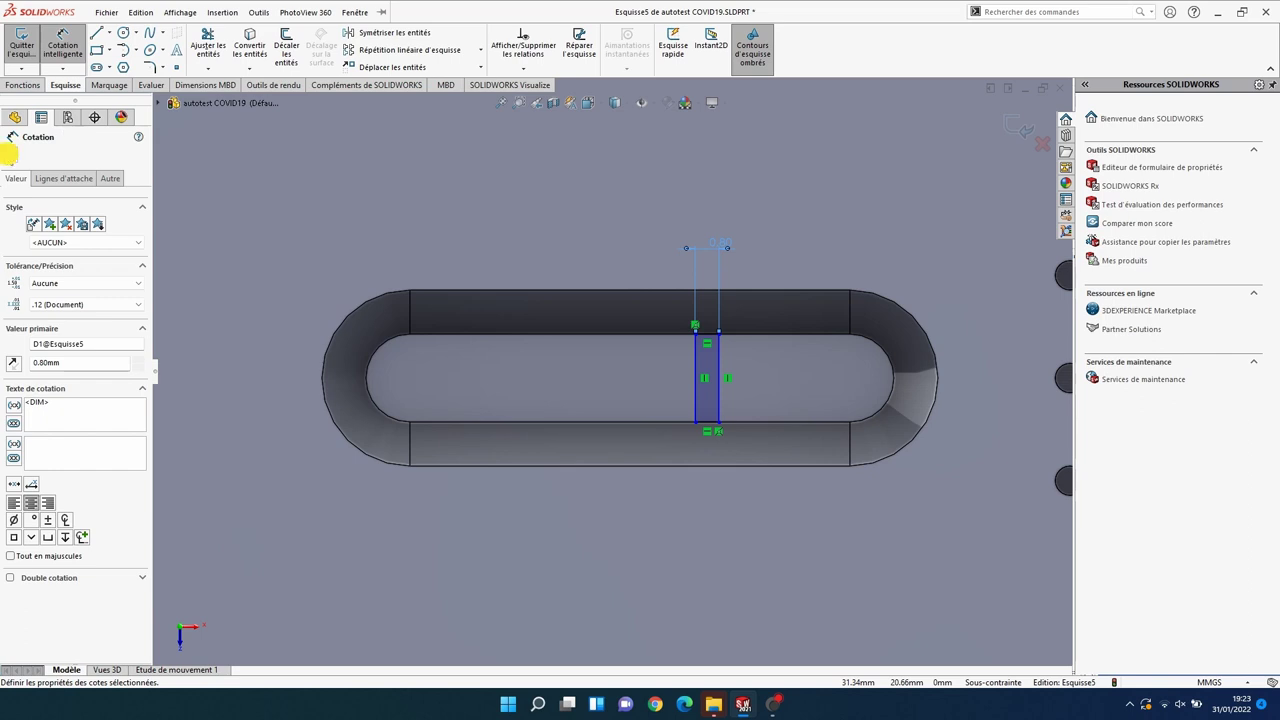
click(8, 150)
scroll(677, 514, up, 5)
mouse_move(677, 514)
middle_down()
mouse_move(701, 317)
mouse_move(691, 451)
middle_up()
scroll(620, 352, down, 3)
scroll(620, 352, down, 3)
click(20, 85)
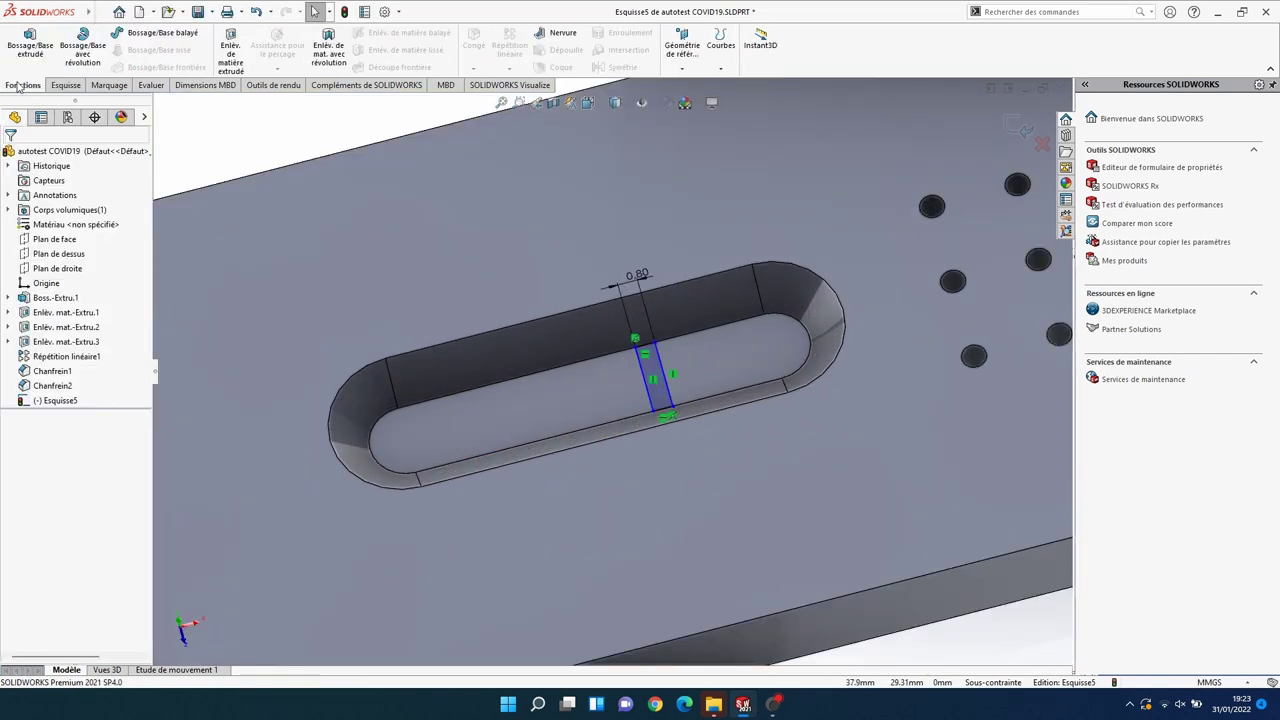
Step: Extrude the 0.80 mm strip as a 0.01 mm boss, then zoom in to inspect it
click(26, 56)
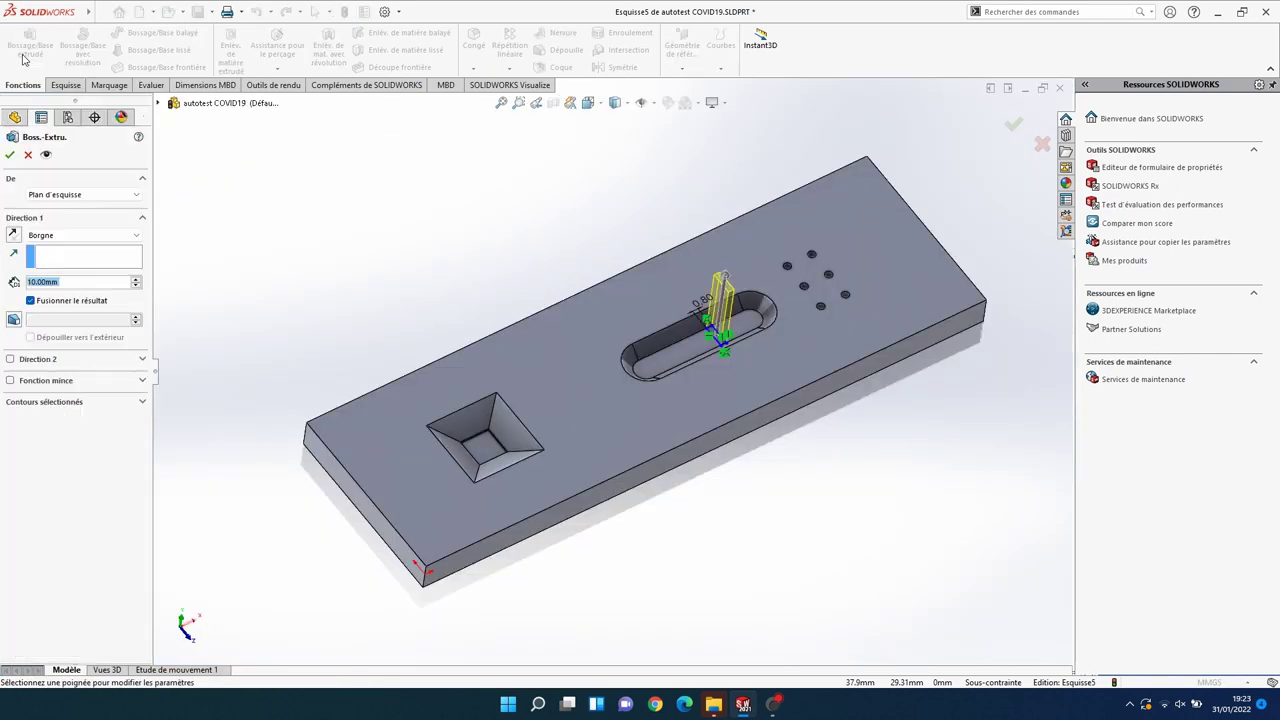
text(0.01)
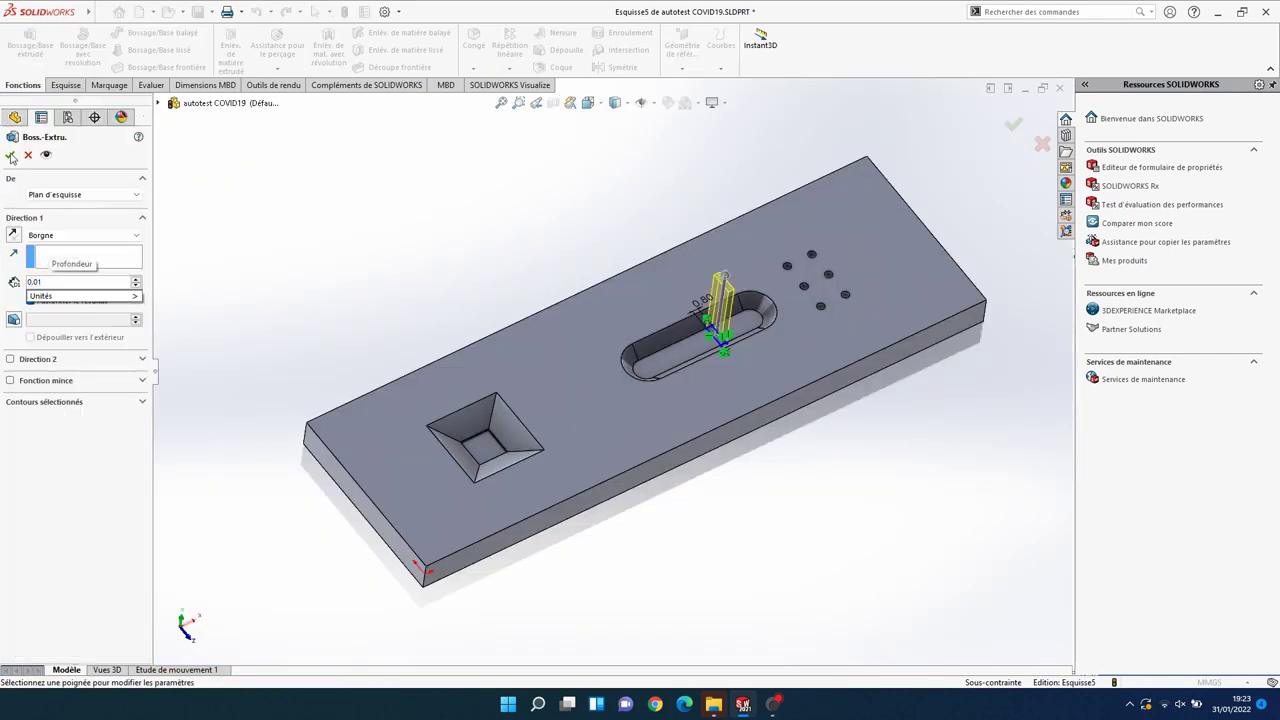
click(1015, 125)
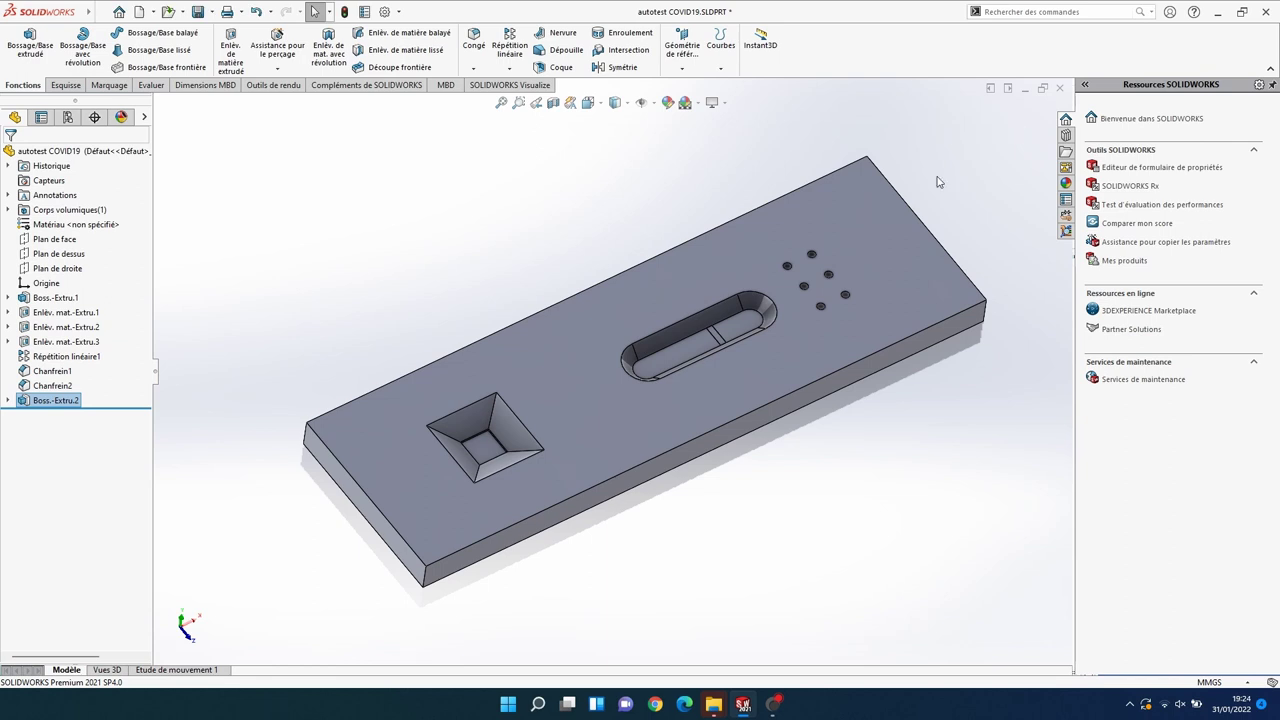
scroll(741, 388, down, 5)
scroll(706, 278, down, 3)
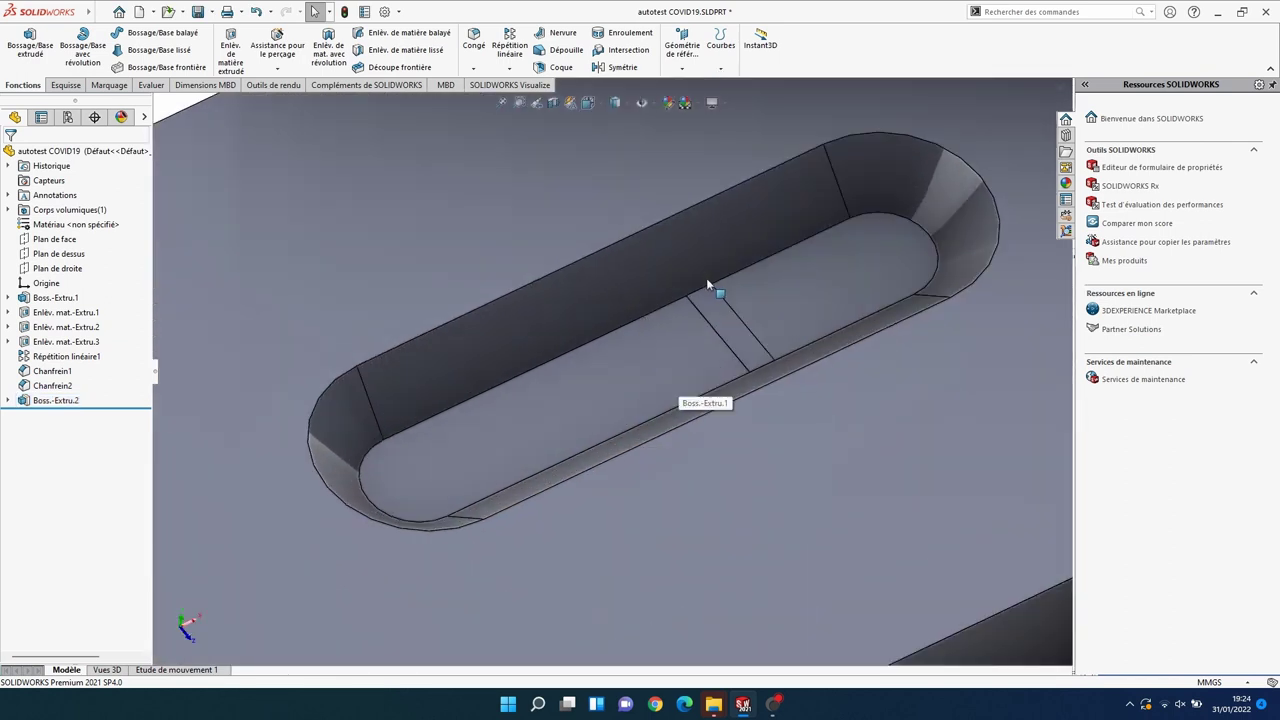
scroll(706, 278, down, 3)
scroll(726, 380, down, 2)
click(731, 363)
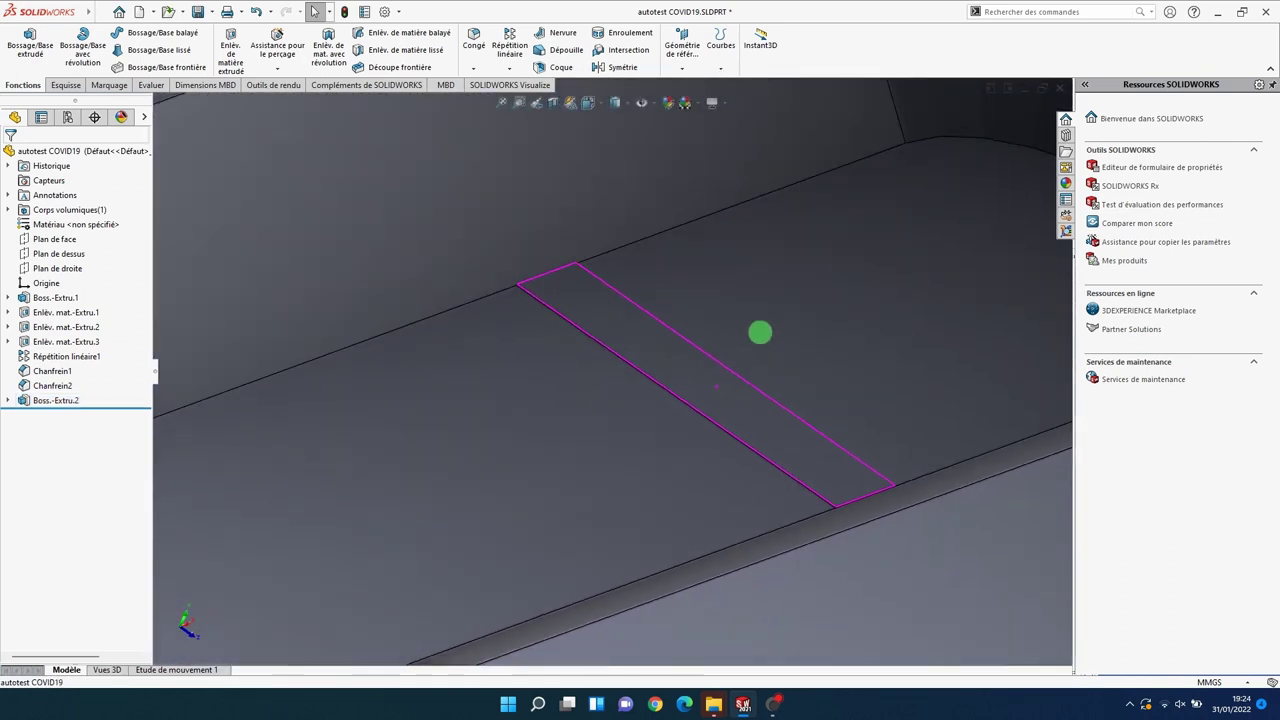
middle_drag(760, 332, 616, 451)
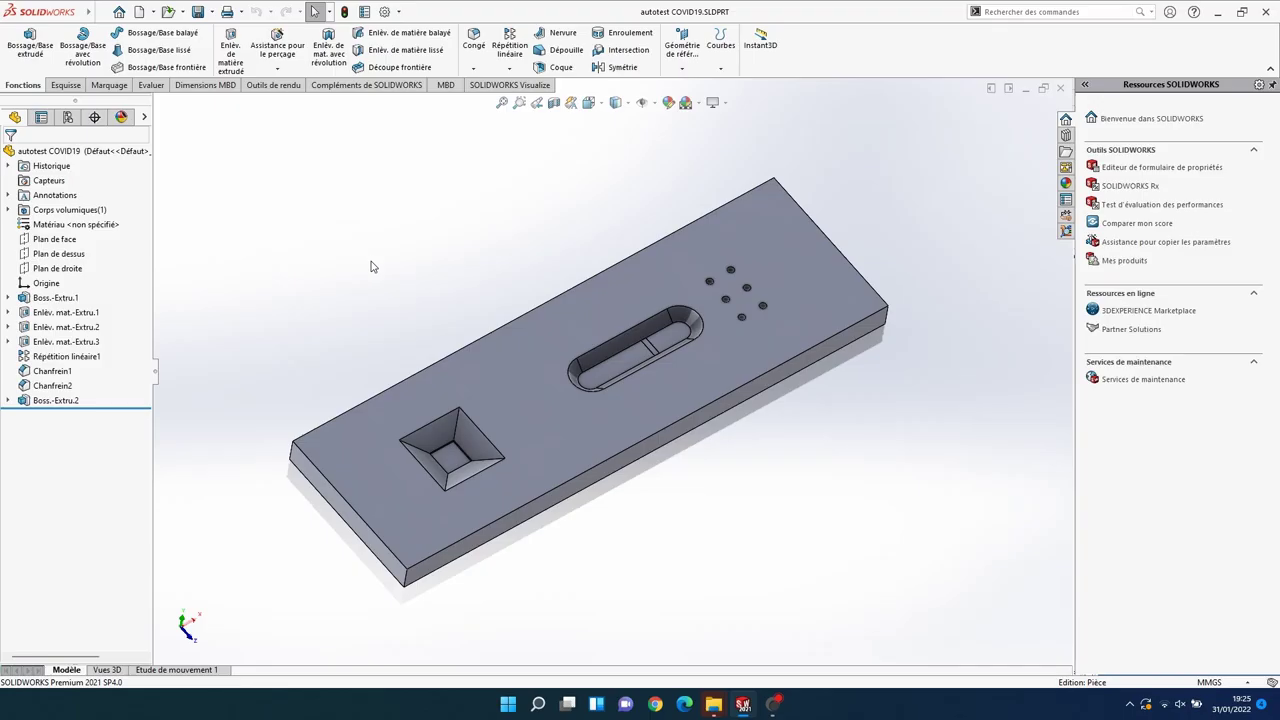
Step: Start a fillet and select the cassette's four vertical corner edges
click(474, 42)
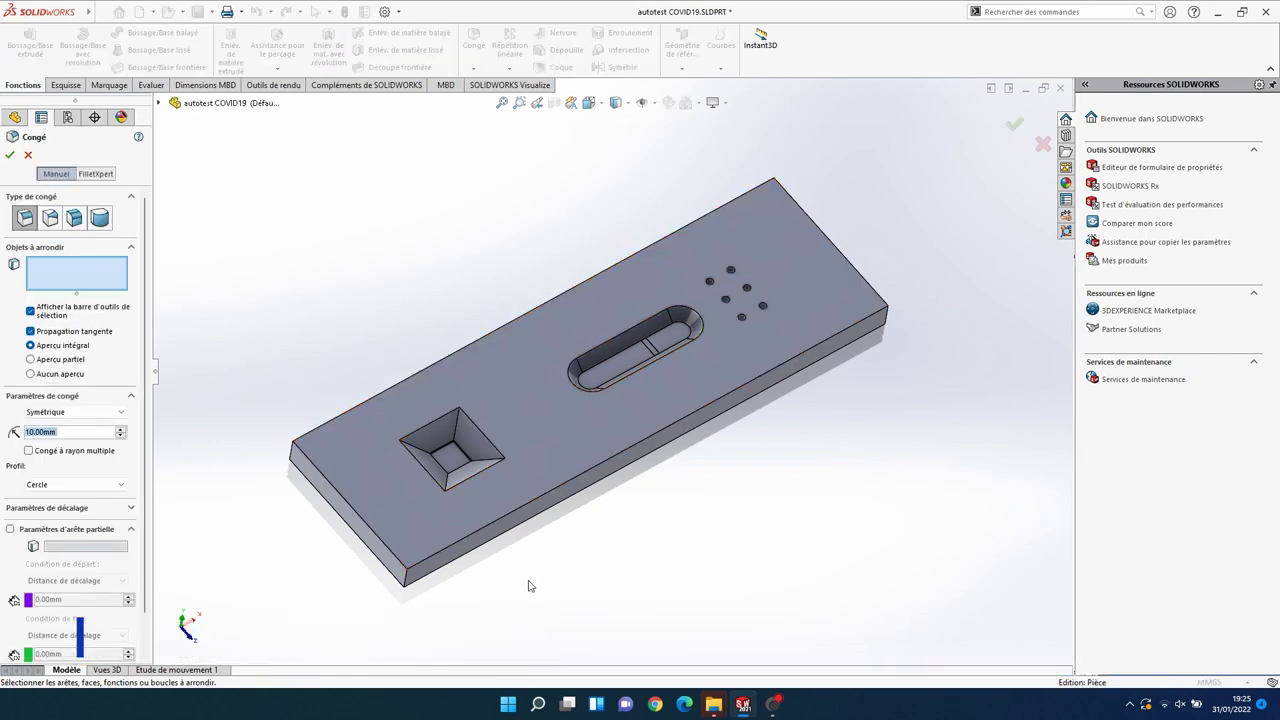
middle_drag(528, 586, 449, 565)
scroll(418, 552, down, 1)
click(412, 545)
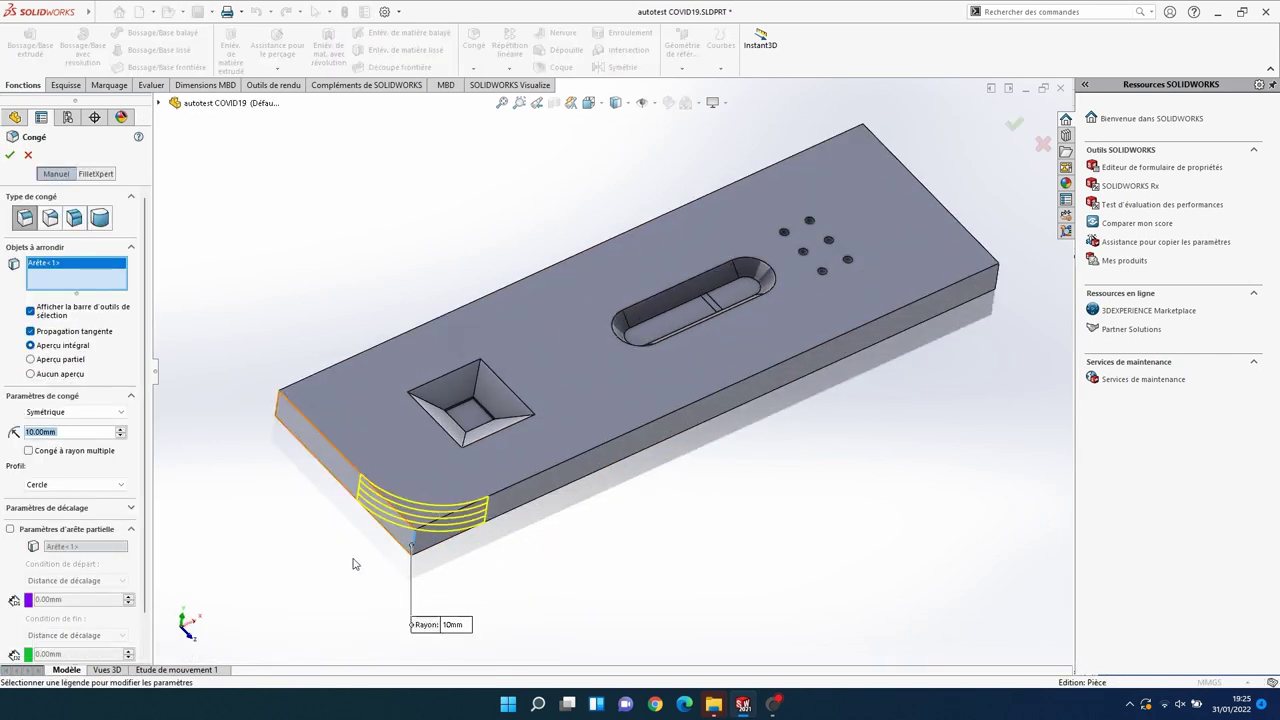
click(279, 412)
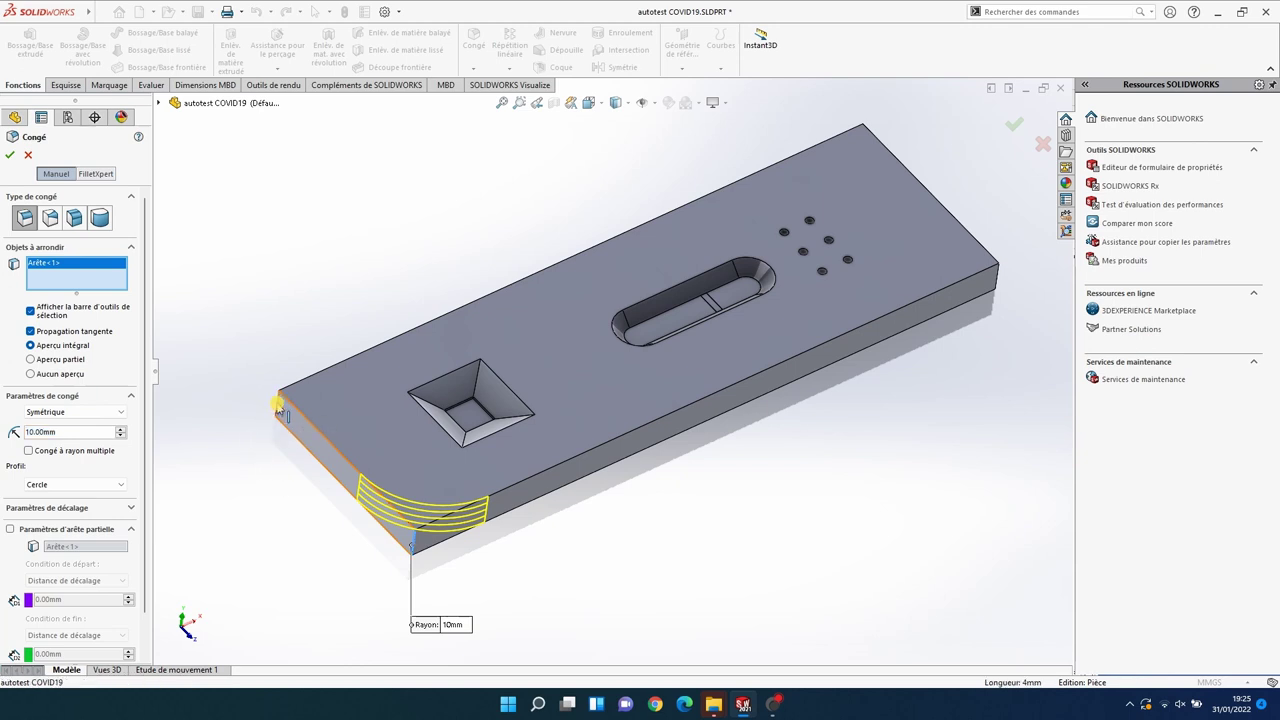
mouse_move(846, 522)
middle_down()
mouse_move(720, 514)
mouse_move(786, 362)
mouse_move(817, 509)
mouse_move(750, 432)
mouse_move(520, 556)
mouse_move(647, 590)
mouse_move(635, 628)
middle_up()
click(786, 360)
click(750, 432)
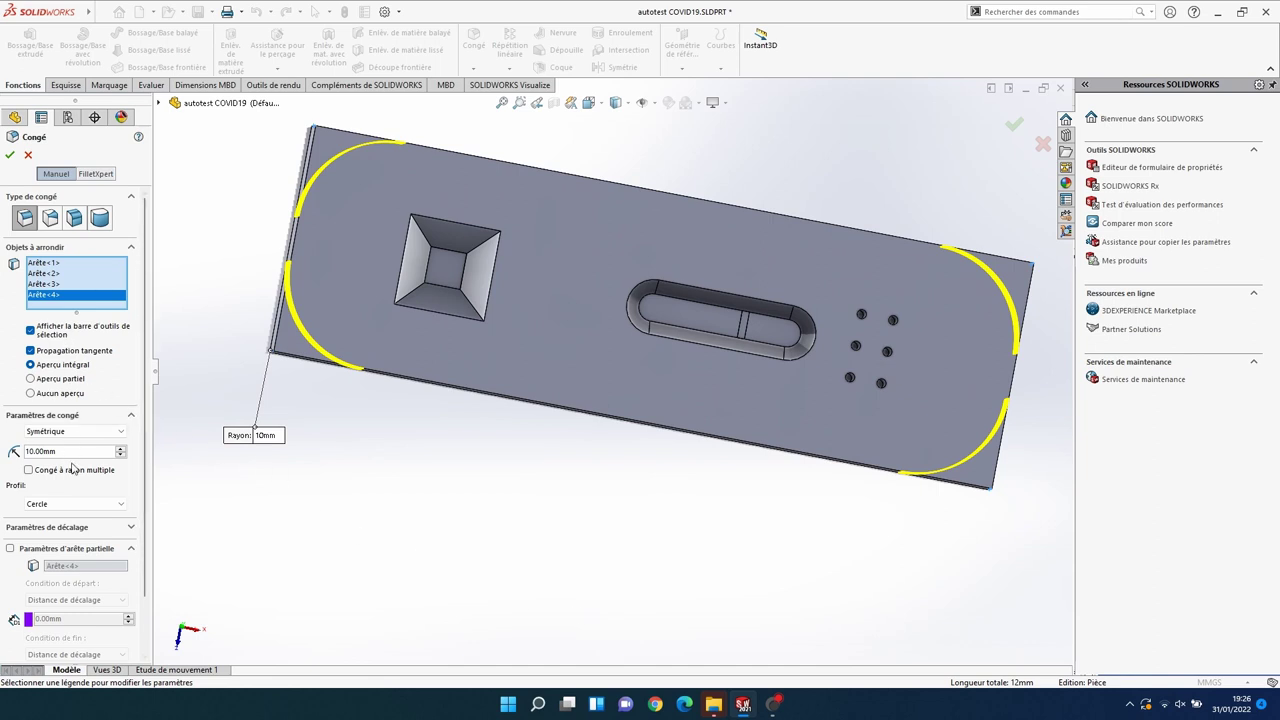
Step: Set the fillet radius to 4 mm and confirm the corner fillet
drag(65, 451, 5, 451)
text(4)
key(Return)
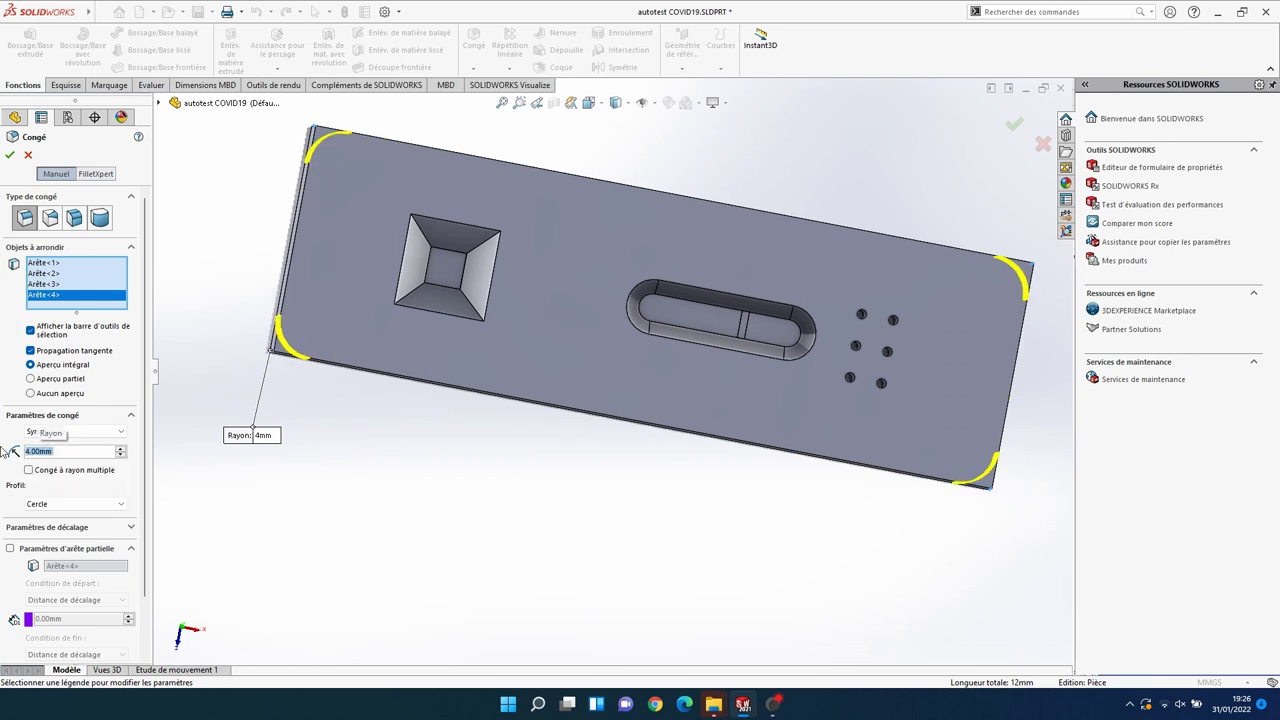
click(10, 155)
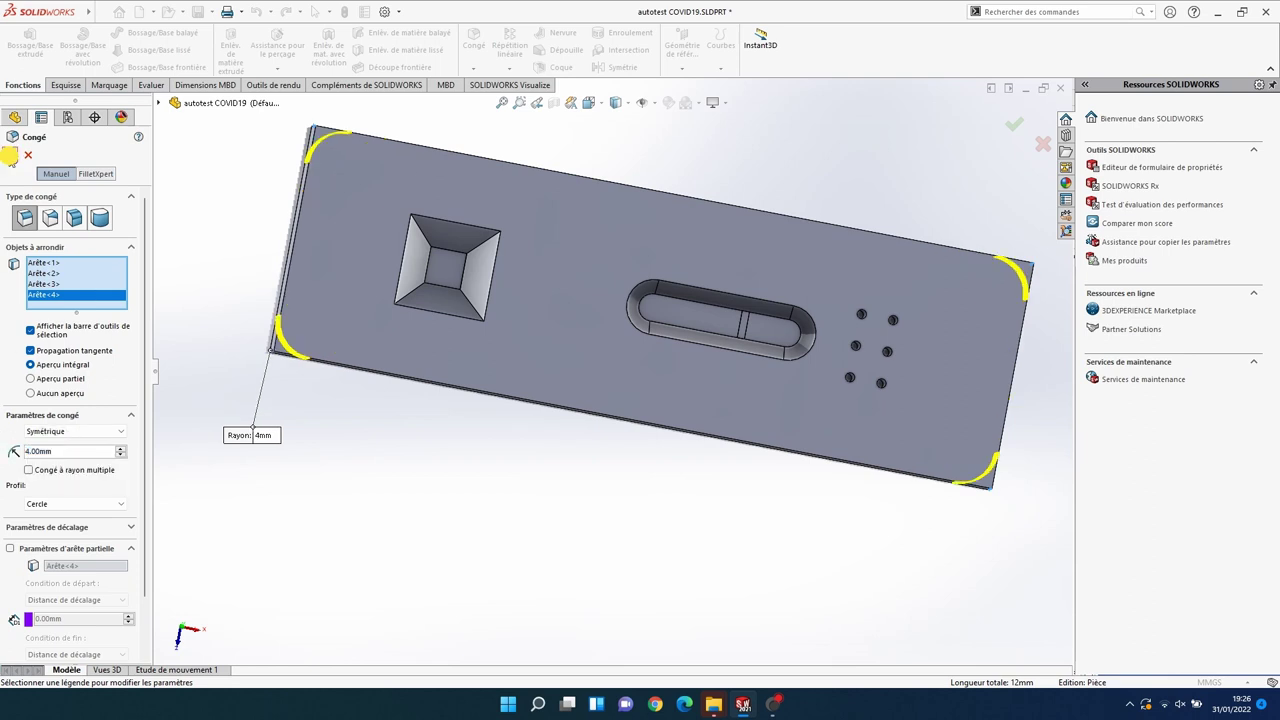
mouse_move(786, 574)
middle_down()
mouse_move(660, 326)
mouse_move(609, 303)
mouse_move(571, 354)
mouse_move(604, 416)
mouse_move(766, 349)
mouse_move(940, 406)
mouse_move(946, 423)
mouse_move(937, 368)
middle_up()
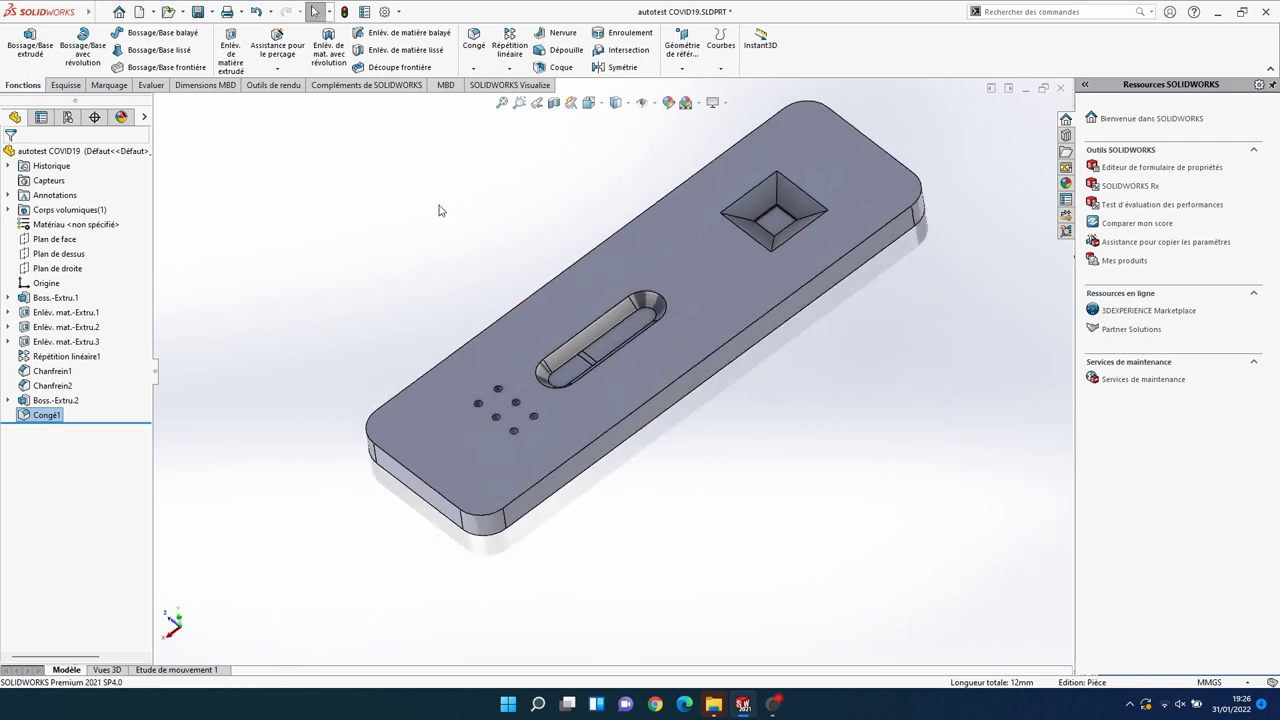
scroll(439, 210, down, 2)
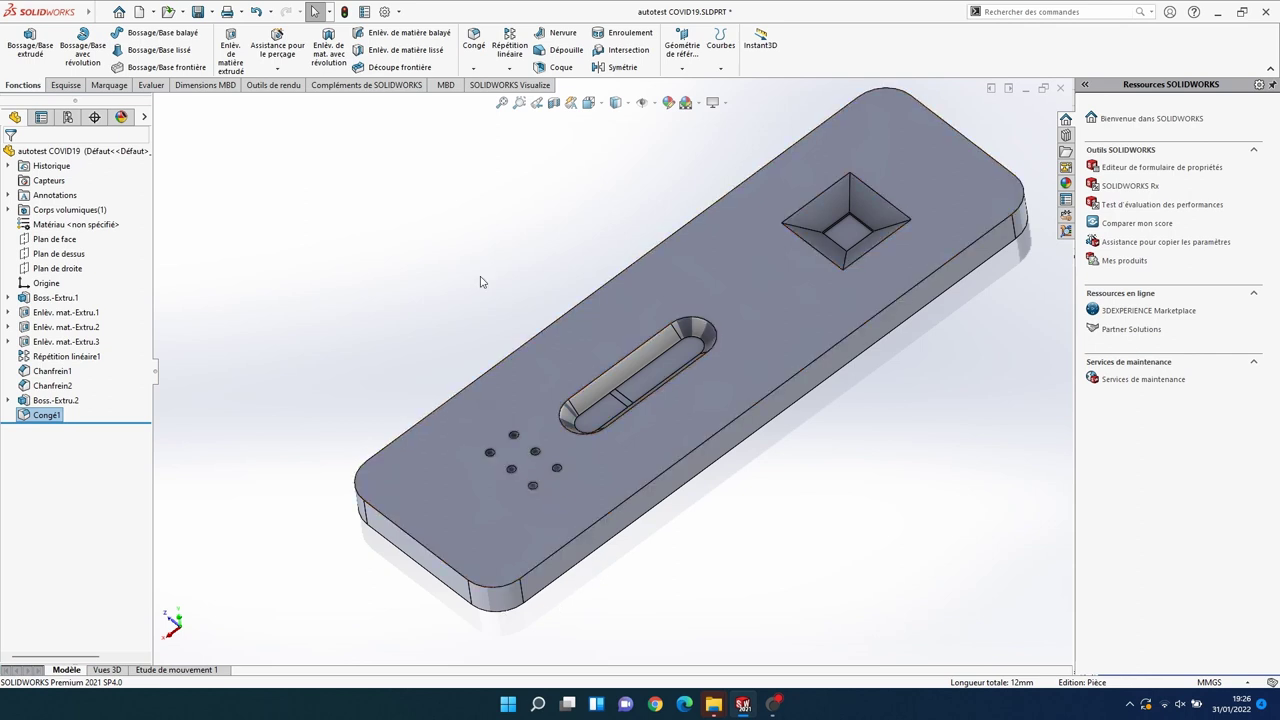
Step: Fillet the top and bottom outer edge loops with a 1 mm radius
click(474, 40)
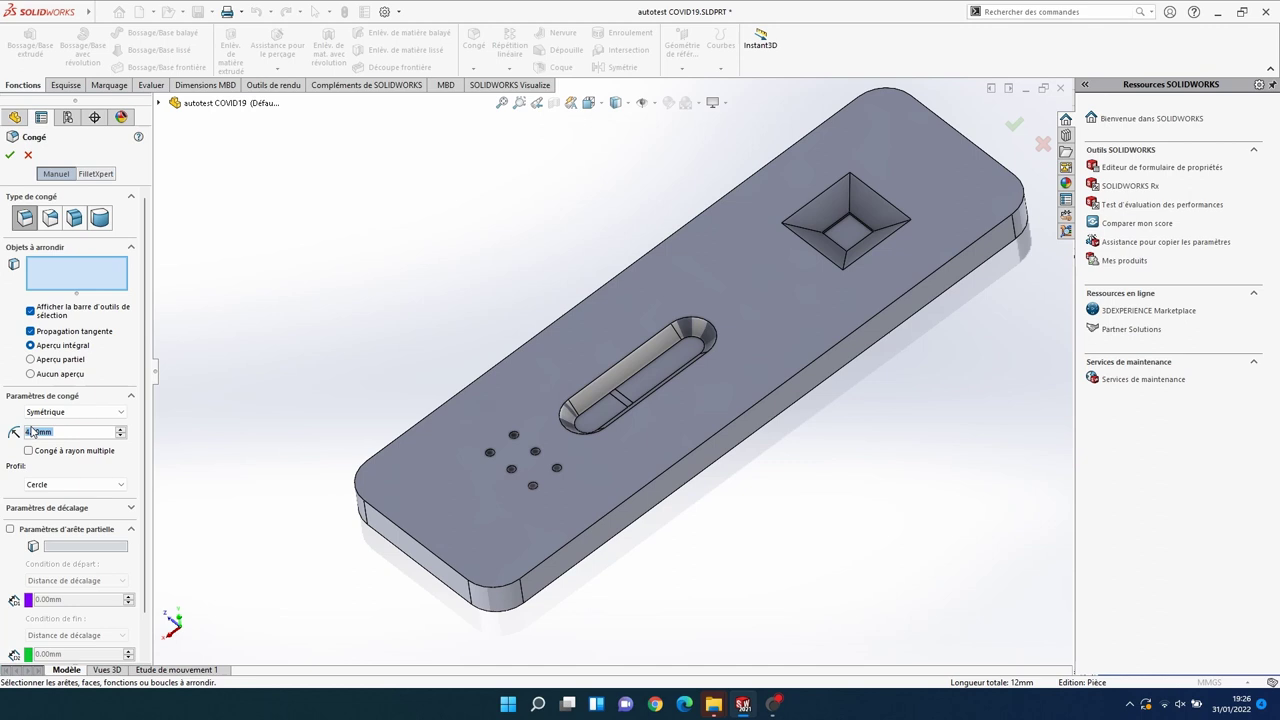
text(1)
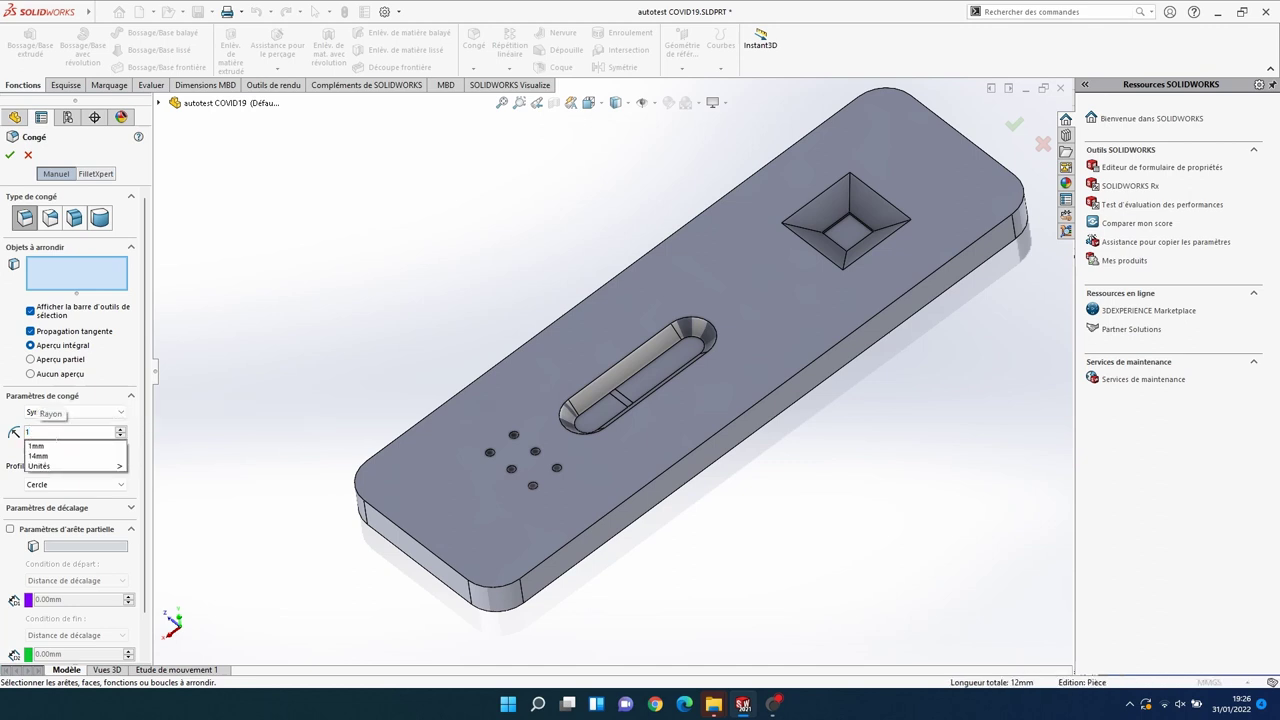
key(Return)
click(595, 533)
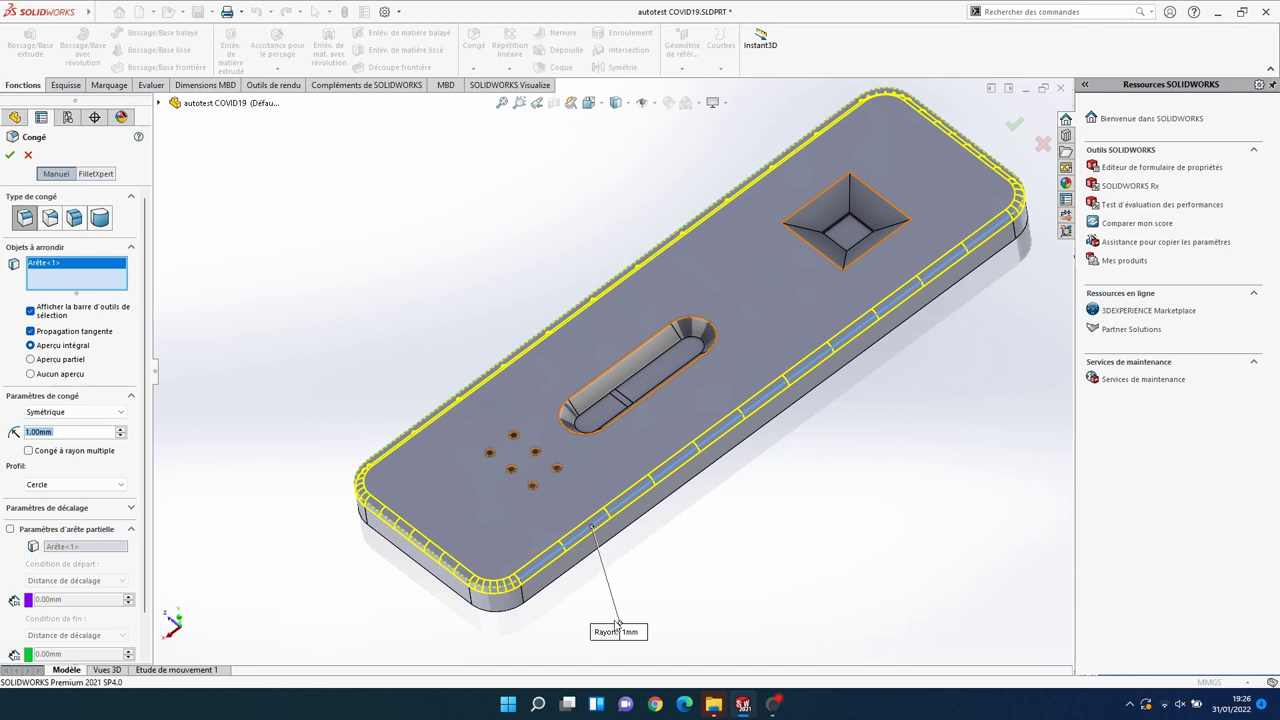
middle_drag(732, 592, 591, 380)
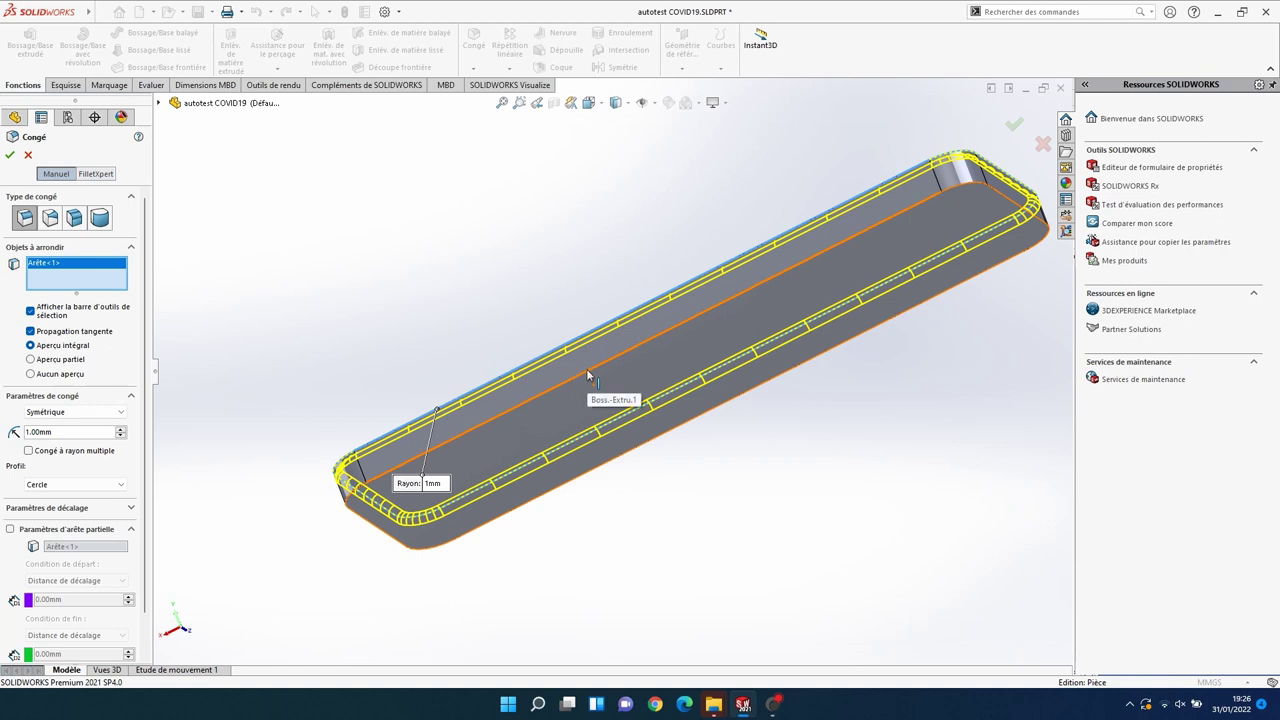
click(588, 374)
mouse_move(361, 247)
middle_down()
mouse_move(573, 235)
mouse_move(209, 181)
middle_up()
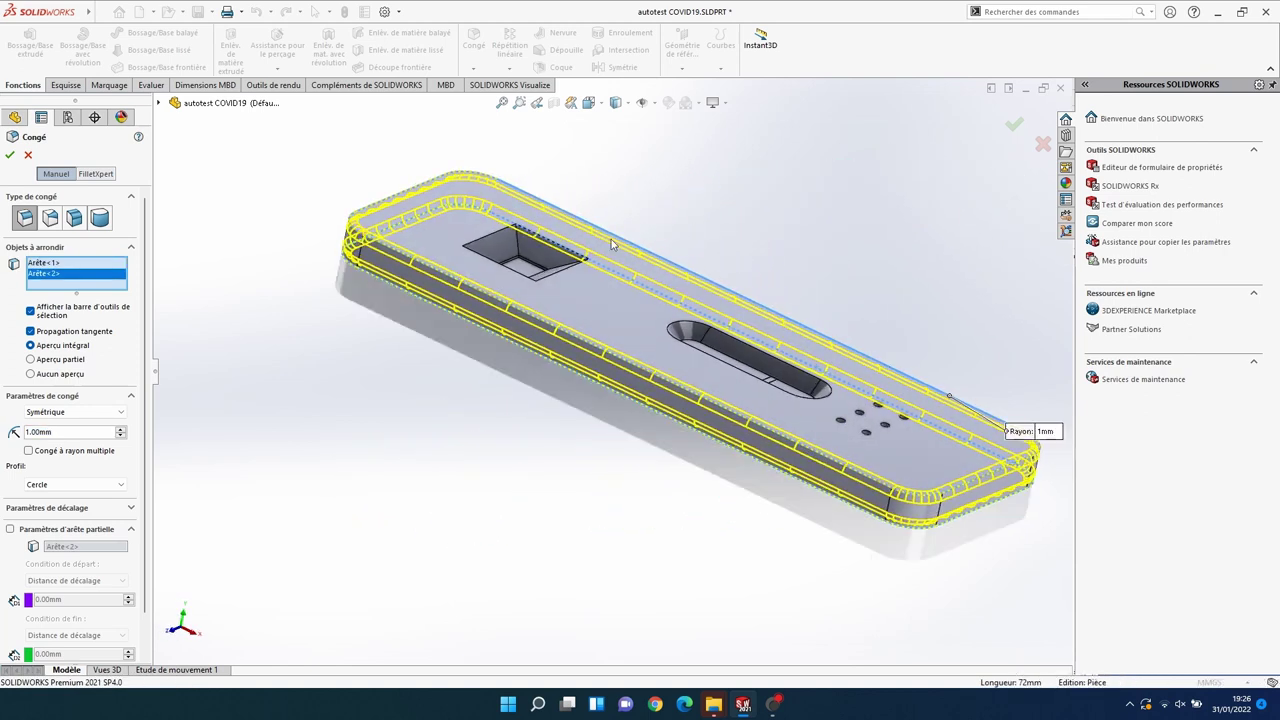
click(10, 155)
Step: Save the filleted cassette with Fichier > Enregistrer and orbit to inspect it
scroll(730, 590, up, 2)
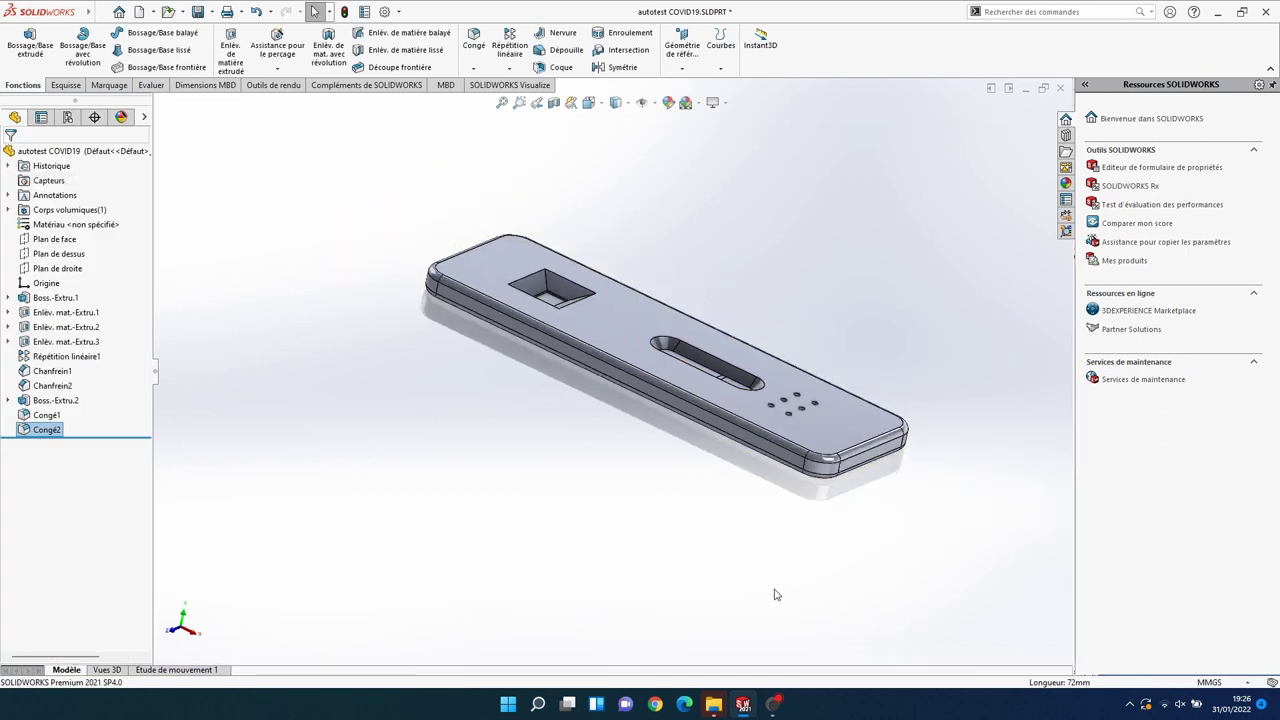
mouse_move(806, 543)
middle_down()
mouse_move(646, 483)
mouse_move(626, 634)
mouse_move(671, 634)
mouse_move(666, 625)
middle_up()
scroll(686, 363, down, 3)
click(106, 12)
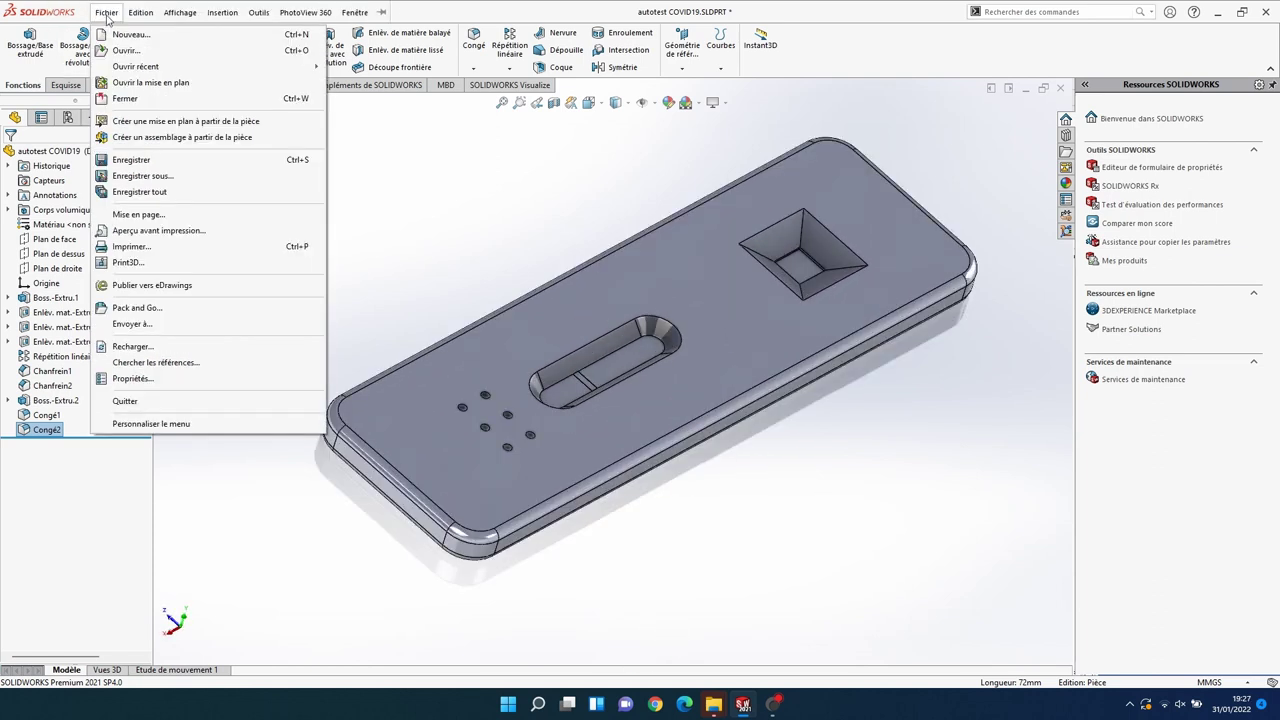
click(147, 159)
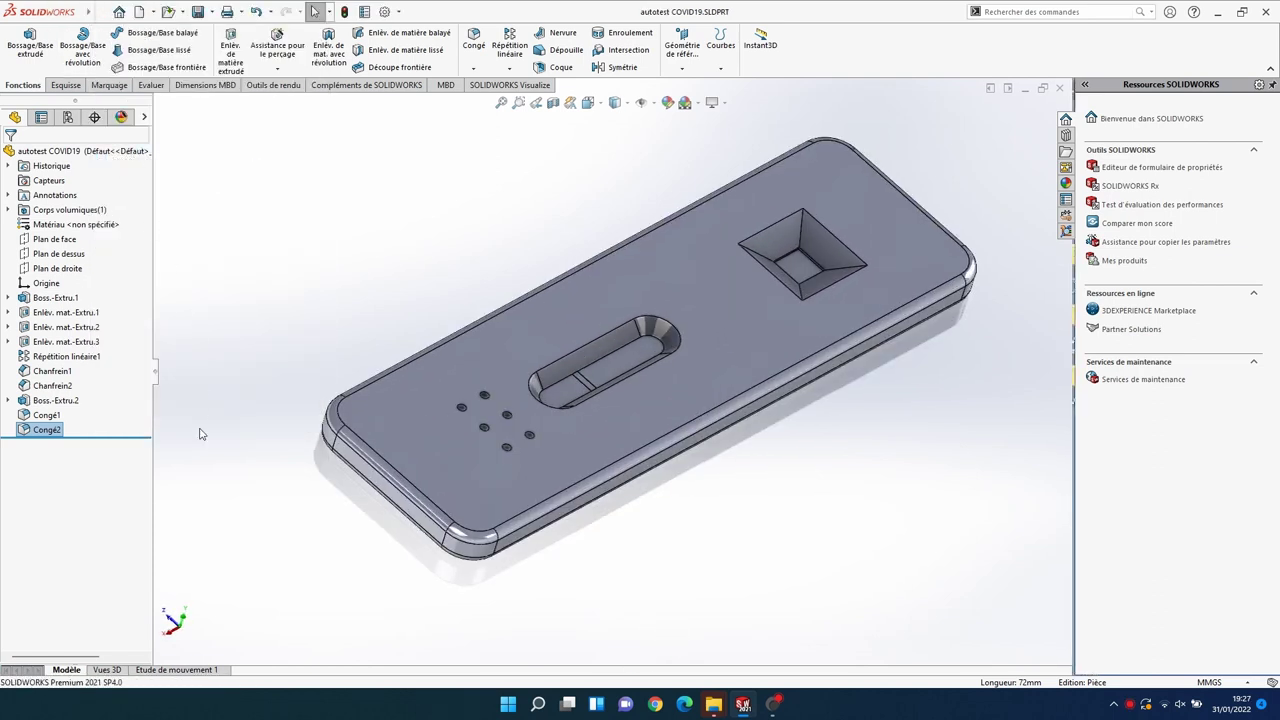
mouse_move(316, 612)
middle_down()
mouse_move(477, 557)
mouse_move(593, 657)
mouse_move(711, 497)
middle_up()
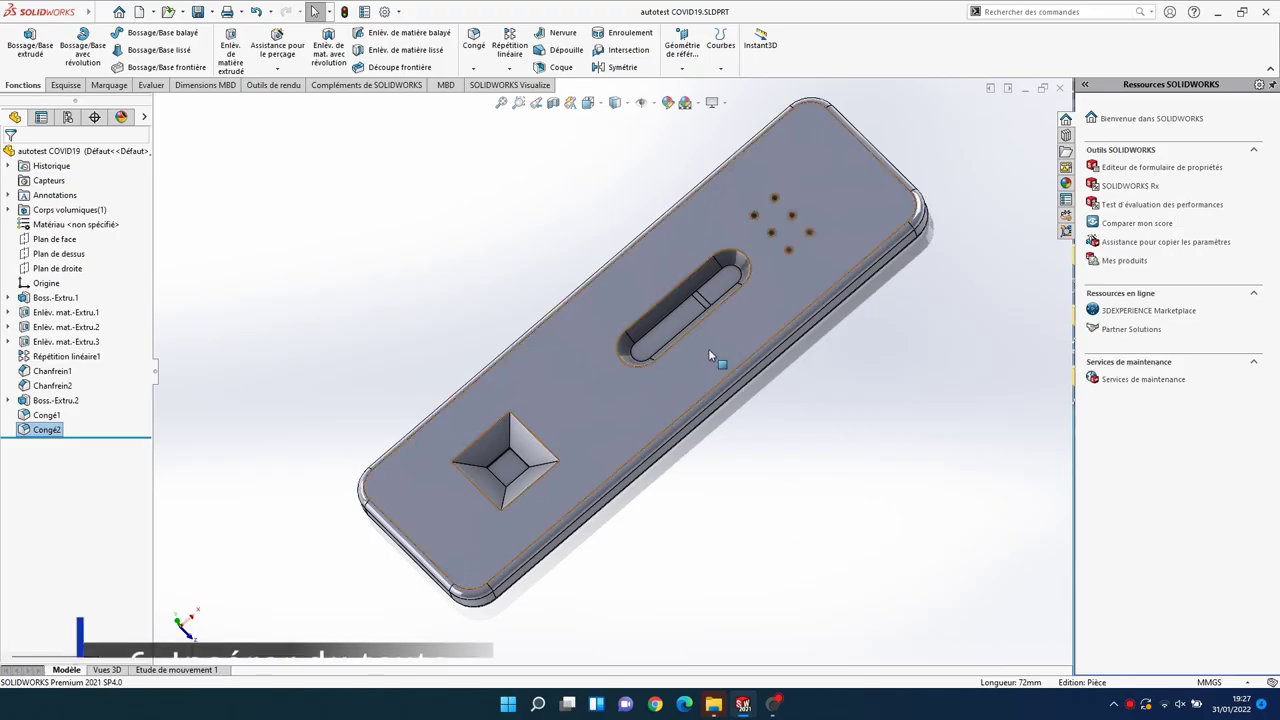
Step: Sketch a vertical edge-to-edge construction line near the right end of the top face
click(709, 355)
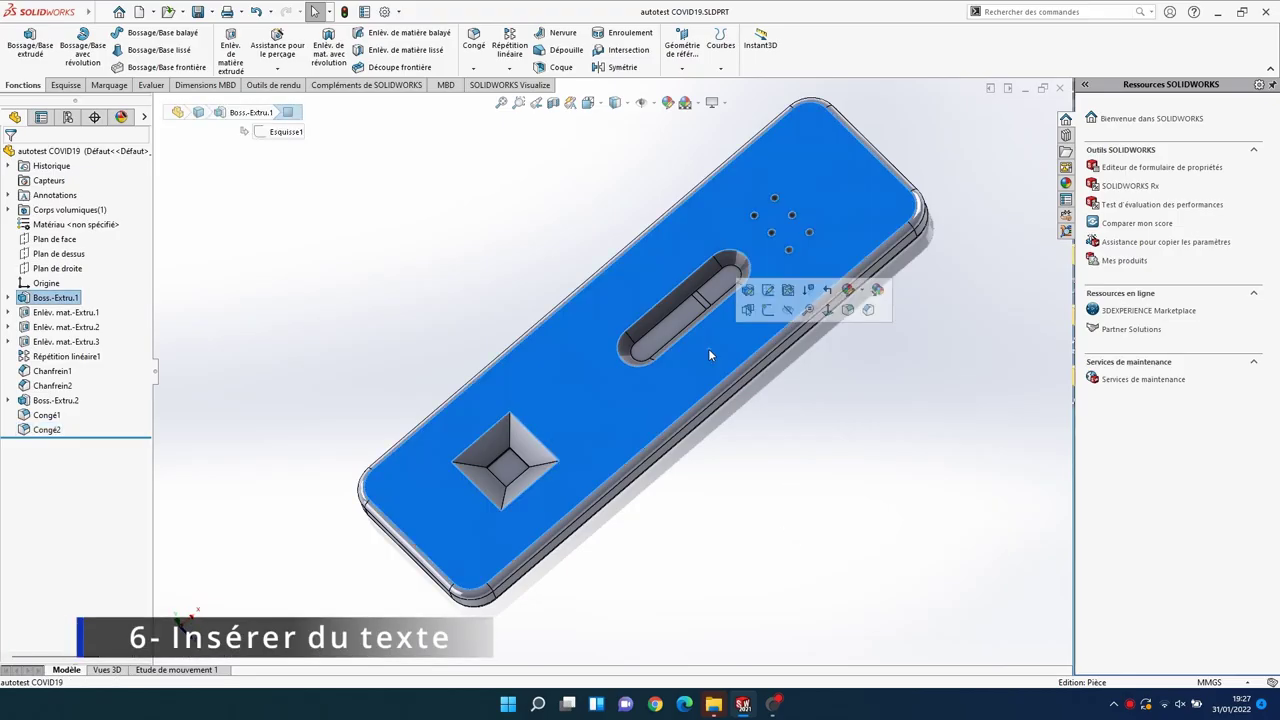
click(771, 314)
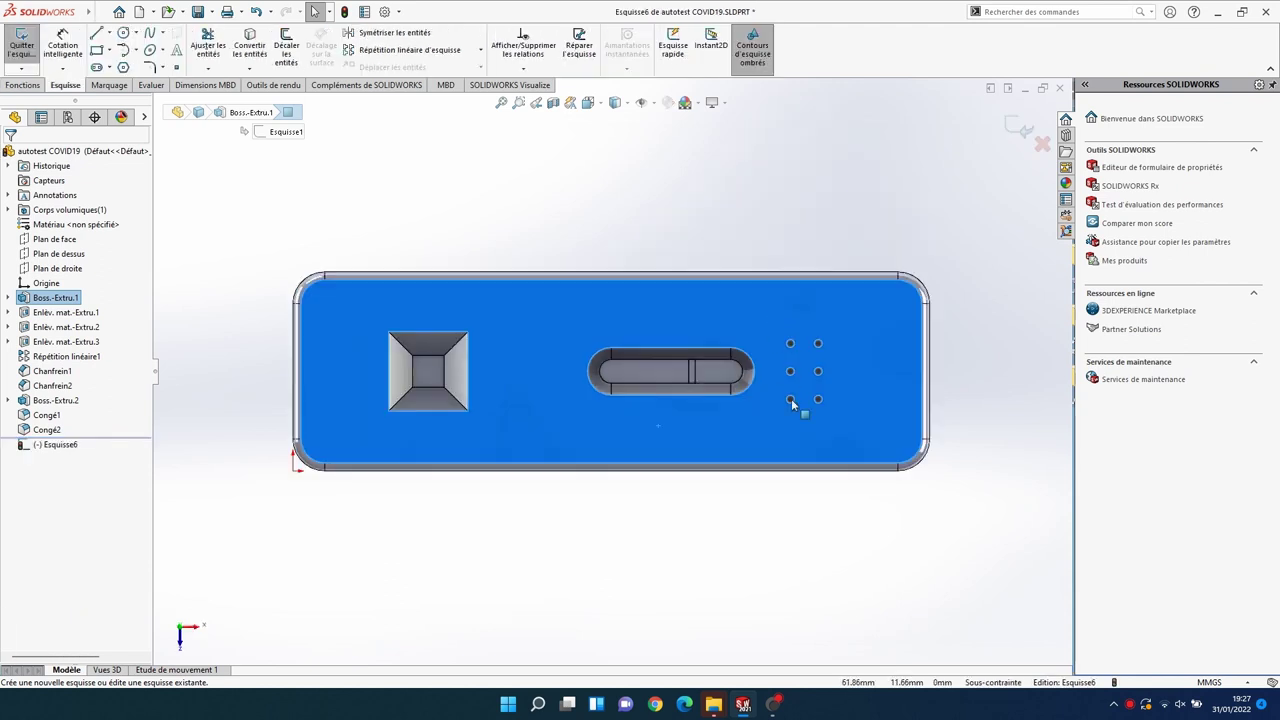
click(107, 33)
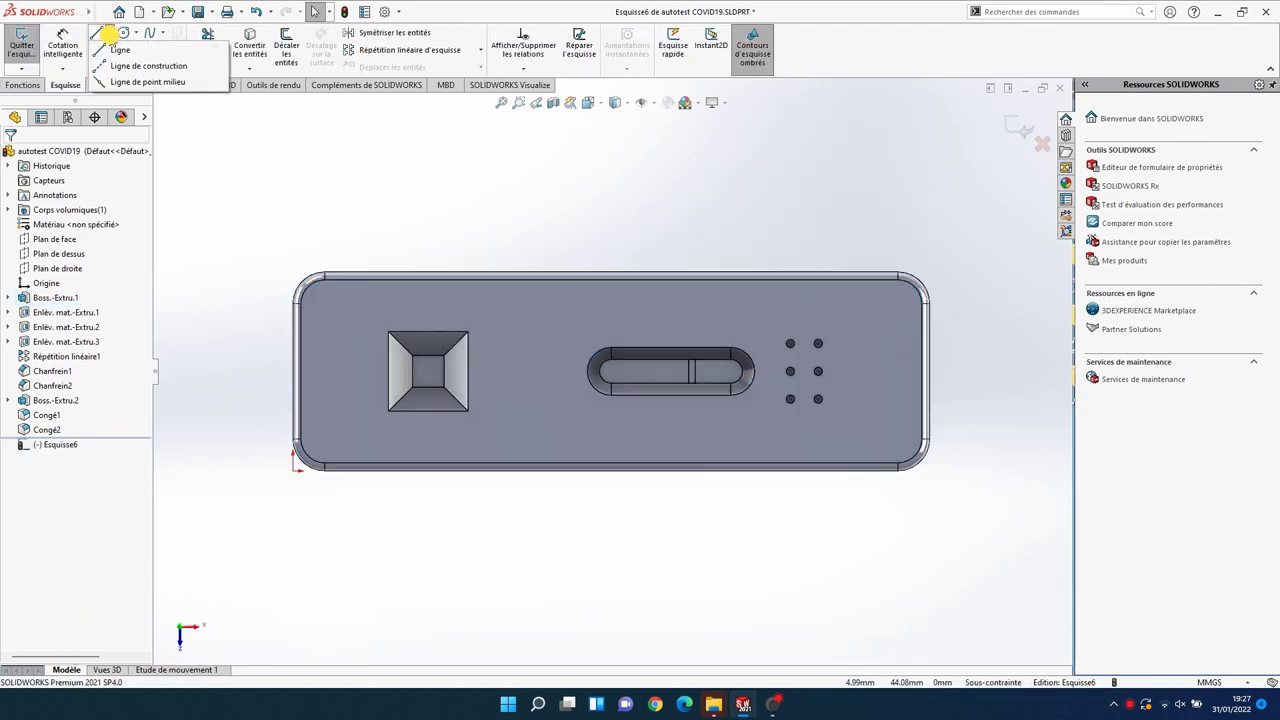
click(122, 66)
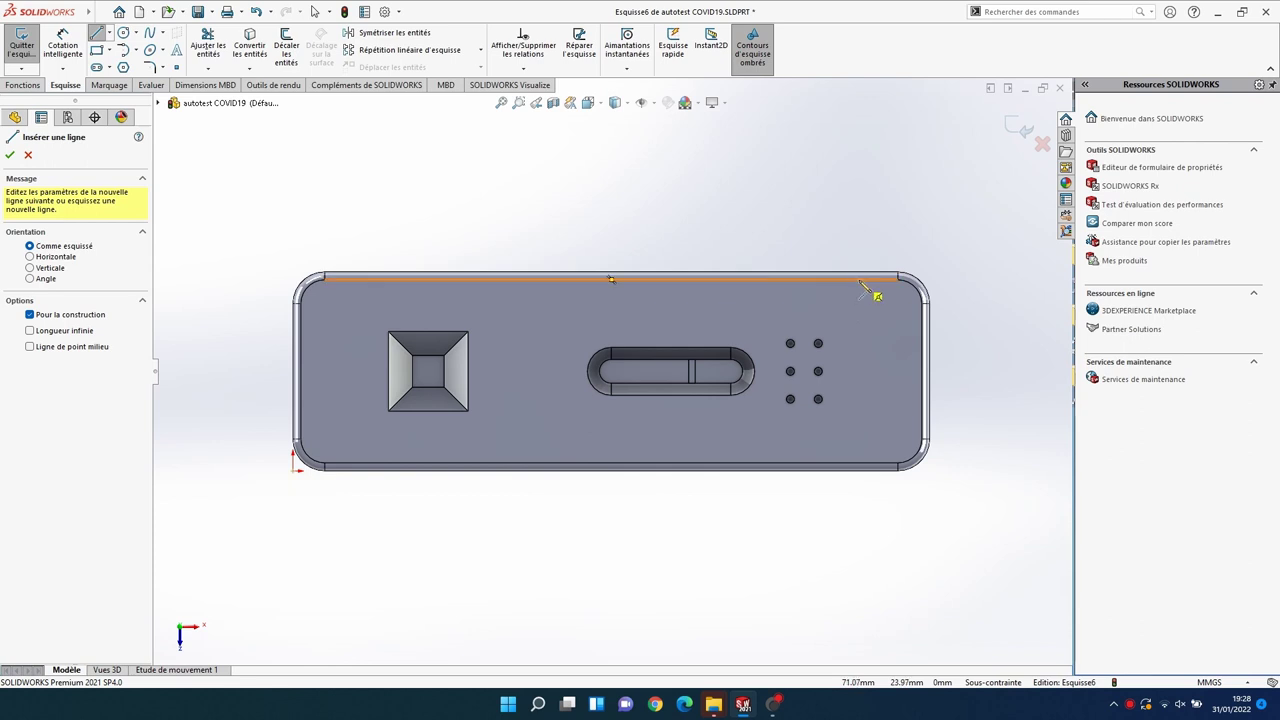
click(858, 279)
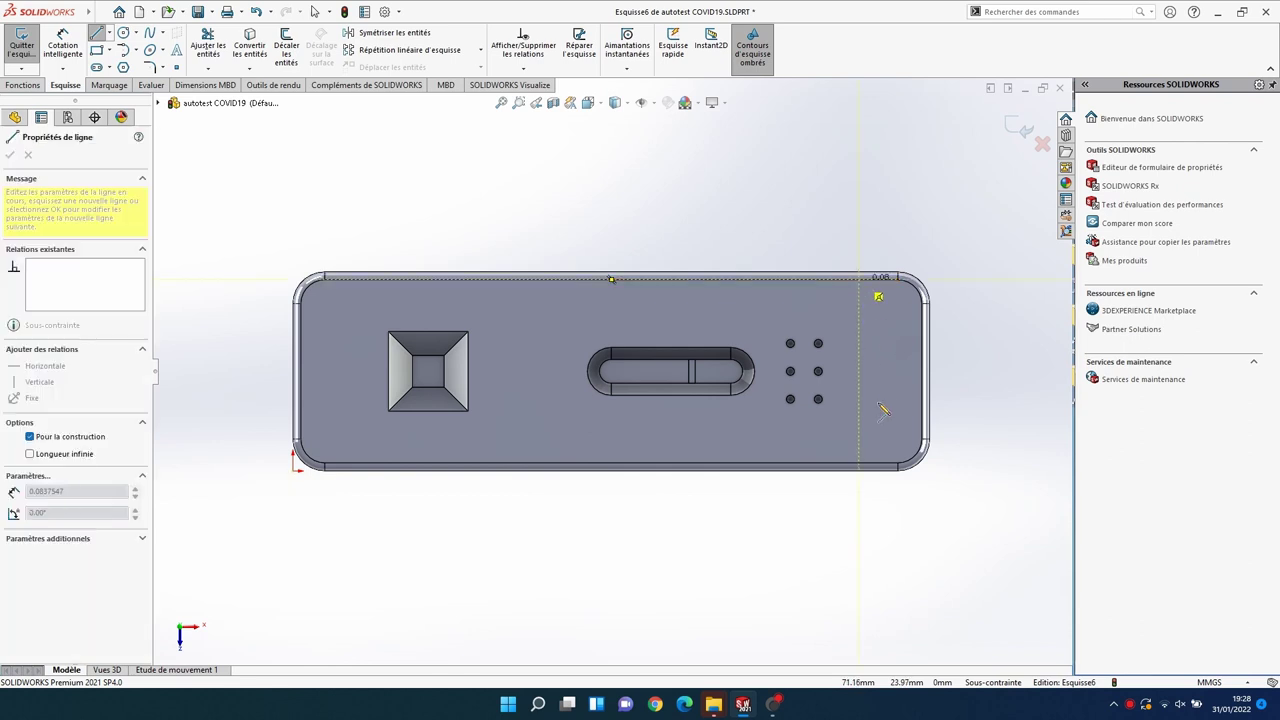
click(859, 467)
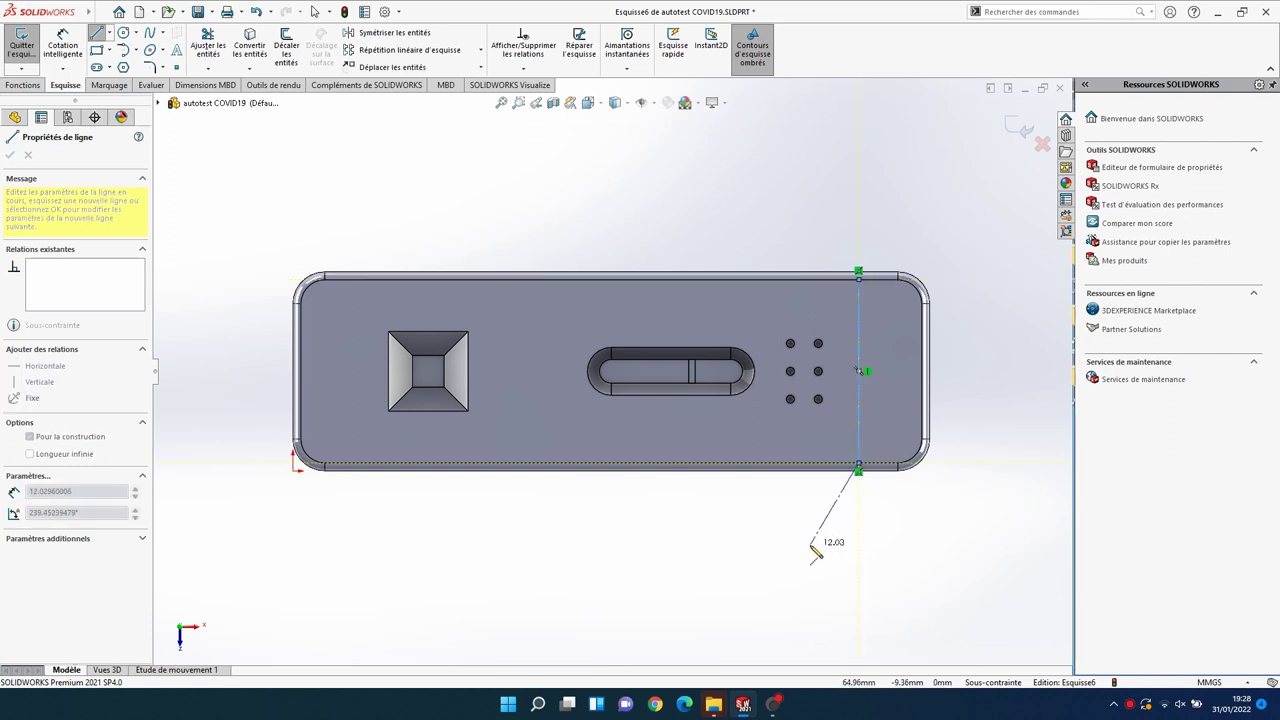
key(Escape)
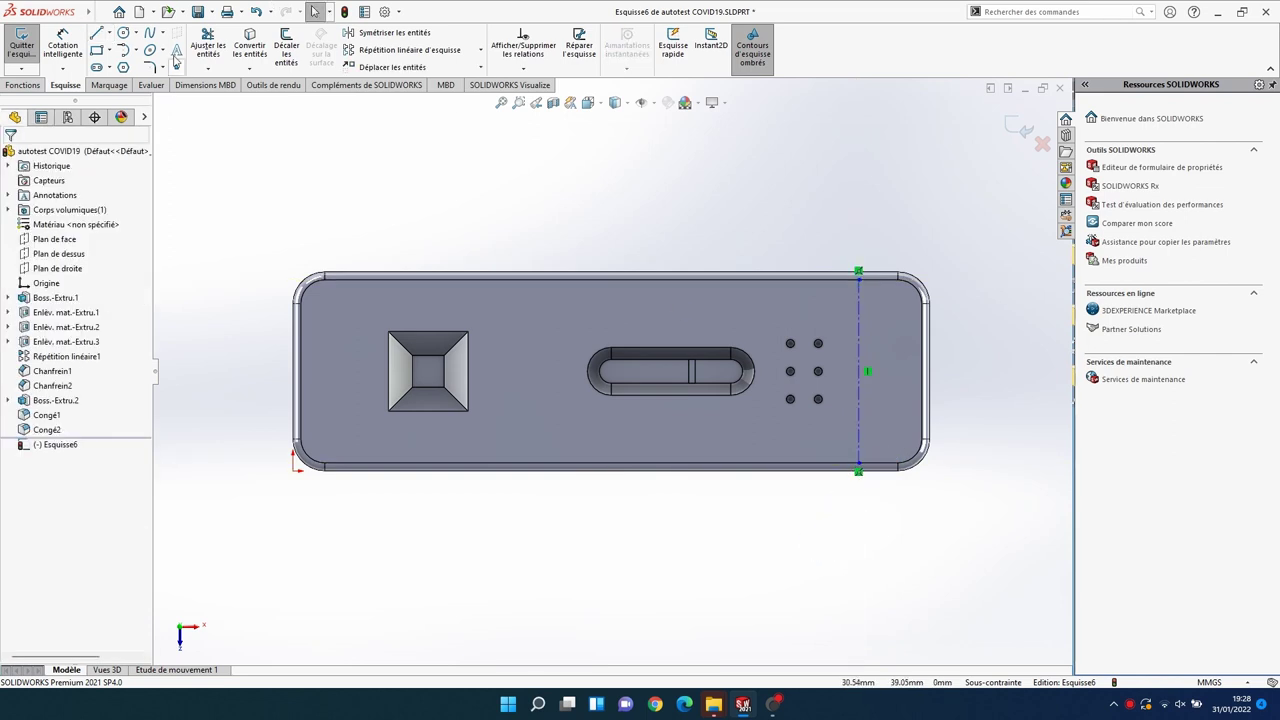
click(175, 52)
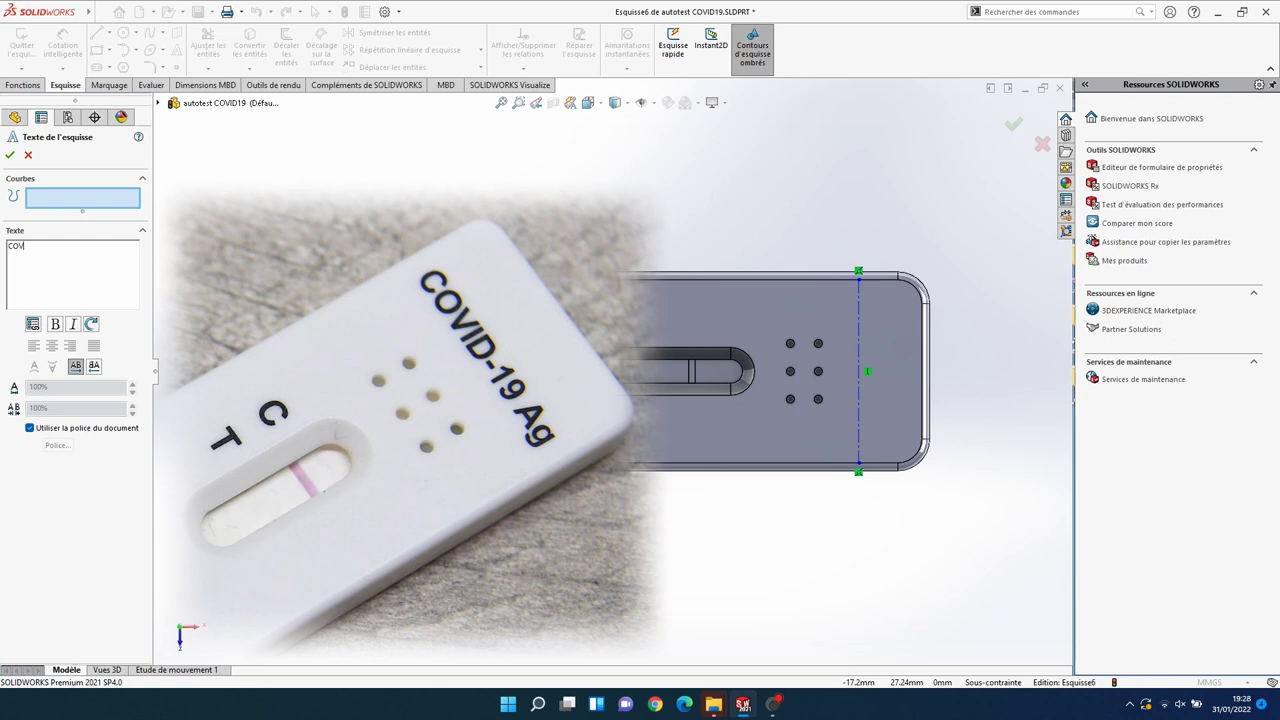
Step: Add bold 'COVID-19 Ag' text in a custom font, centred along the construction line
text(ID-19 Ag)
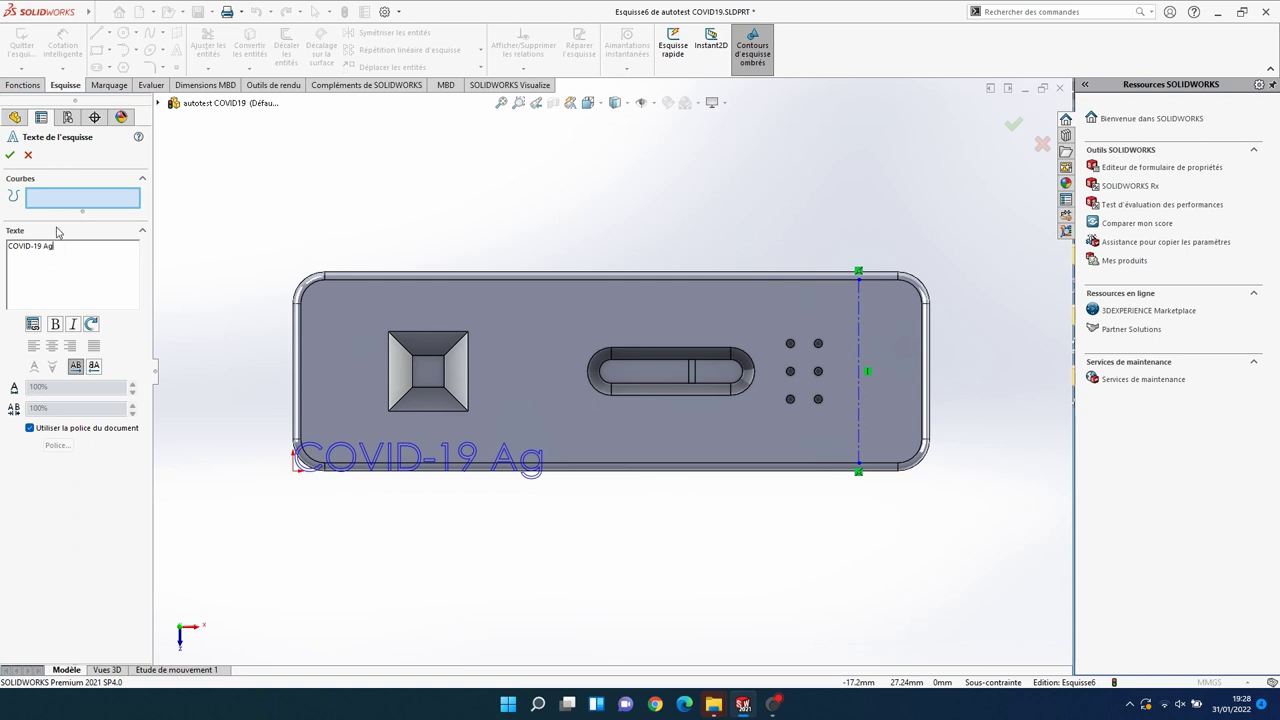
click(860, 327)
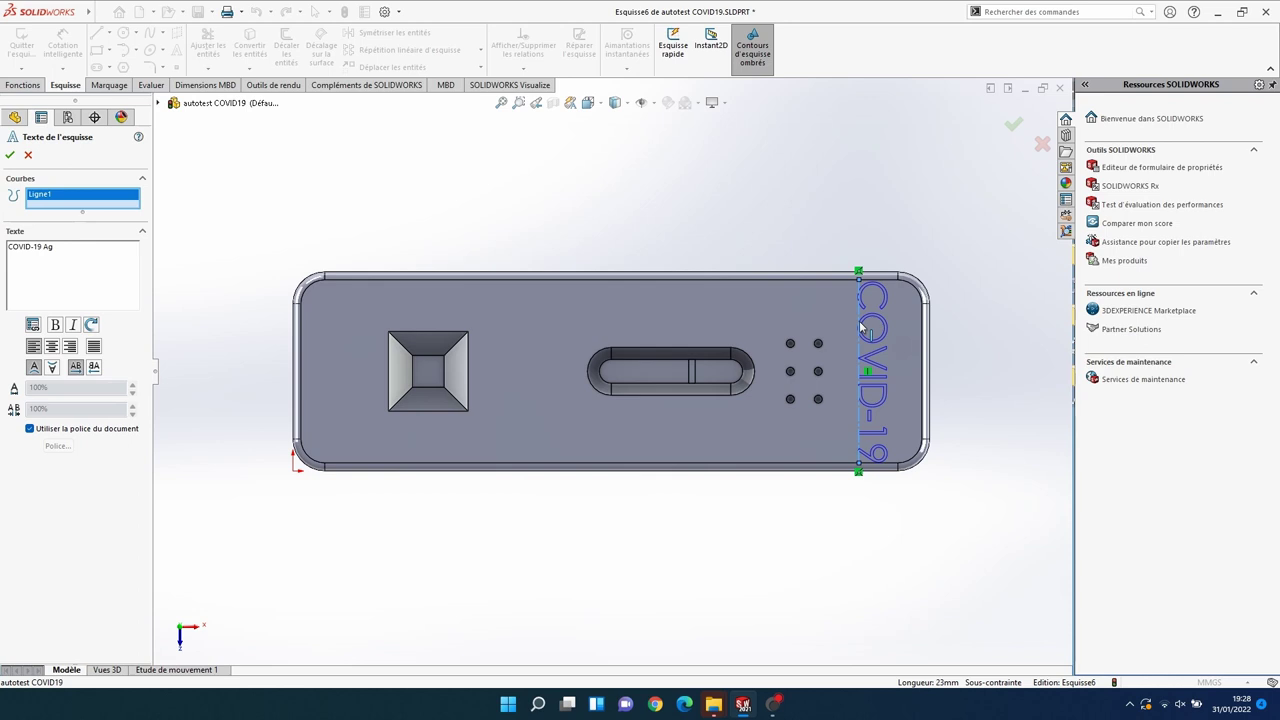
click(55, 326)
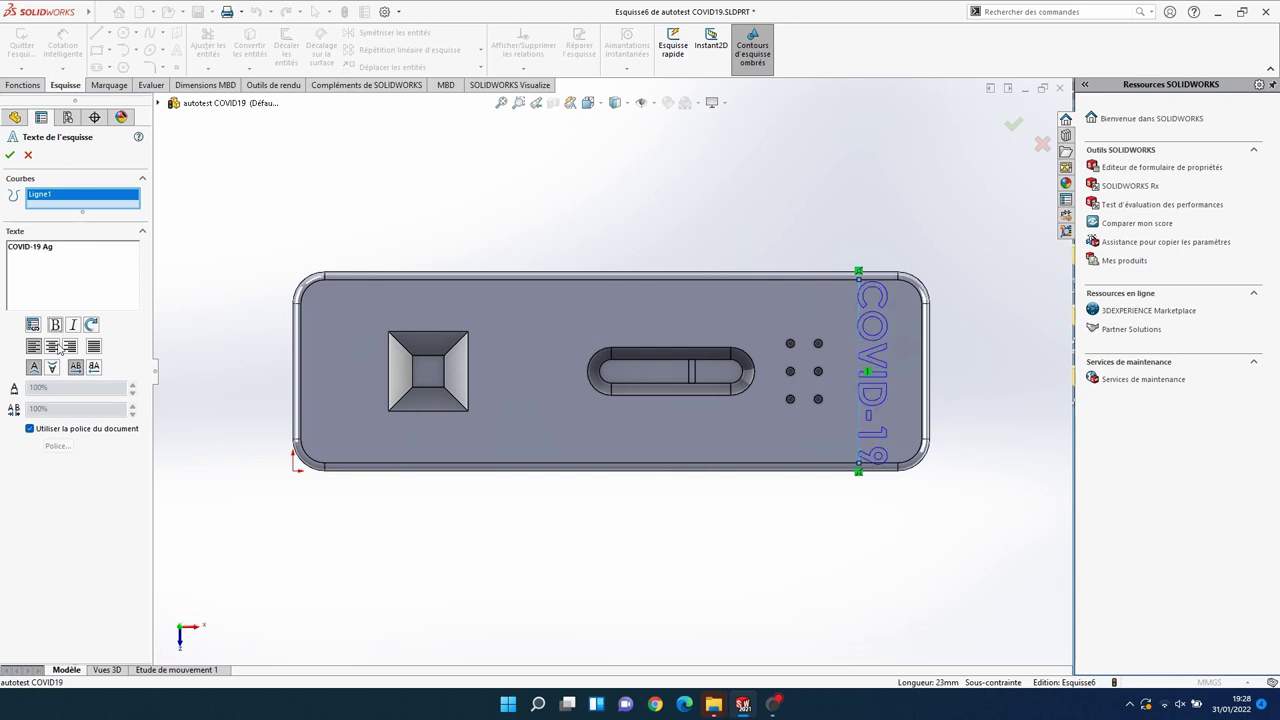
click(43, 432)
click(58, 446)
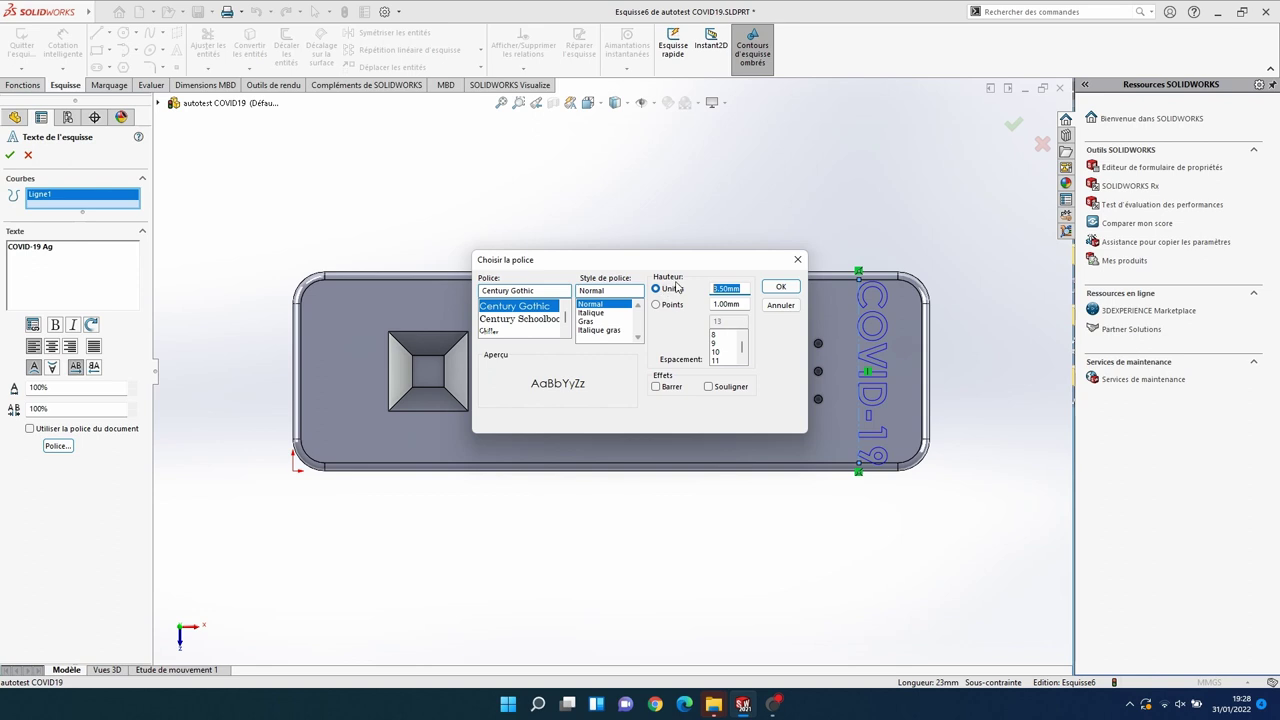
key(Return)
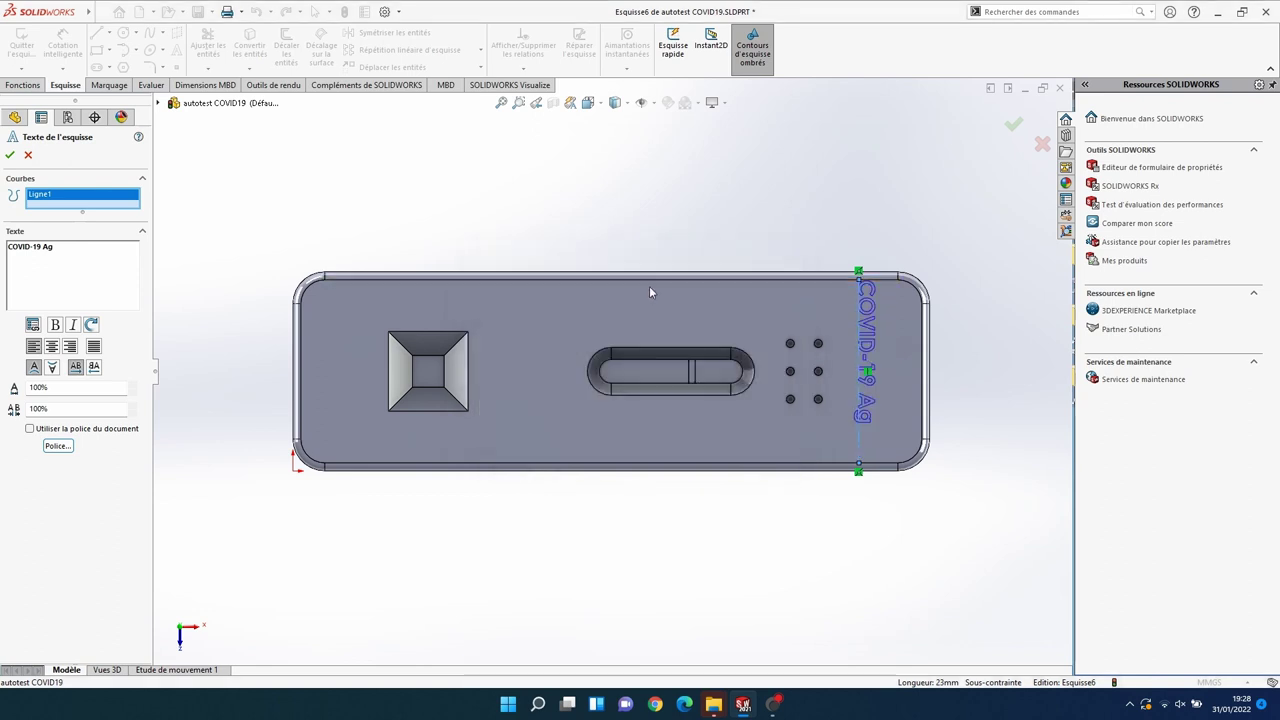
click(52, 346)
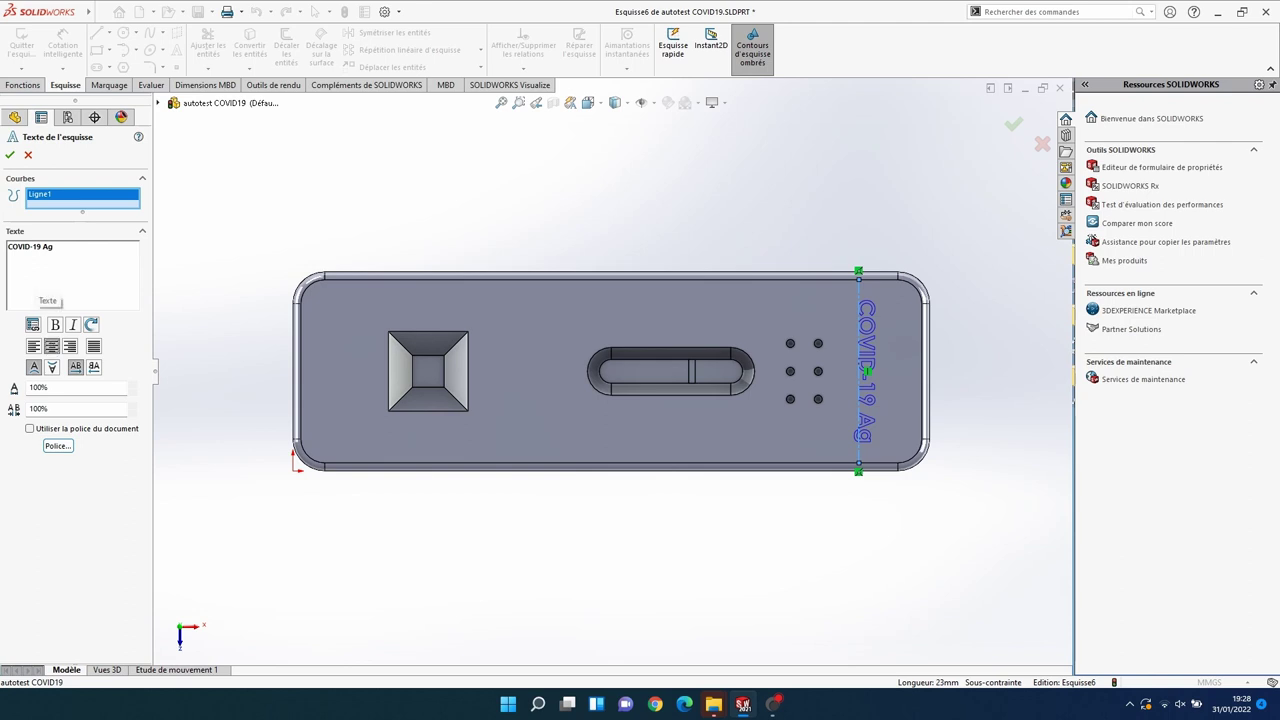
click(9, 157)
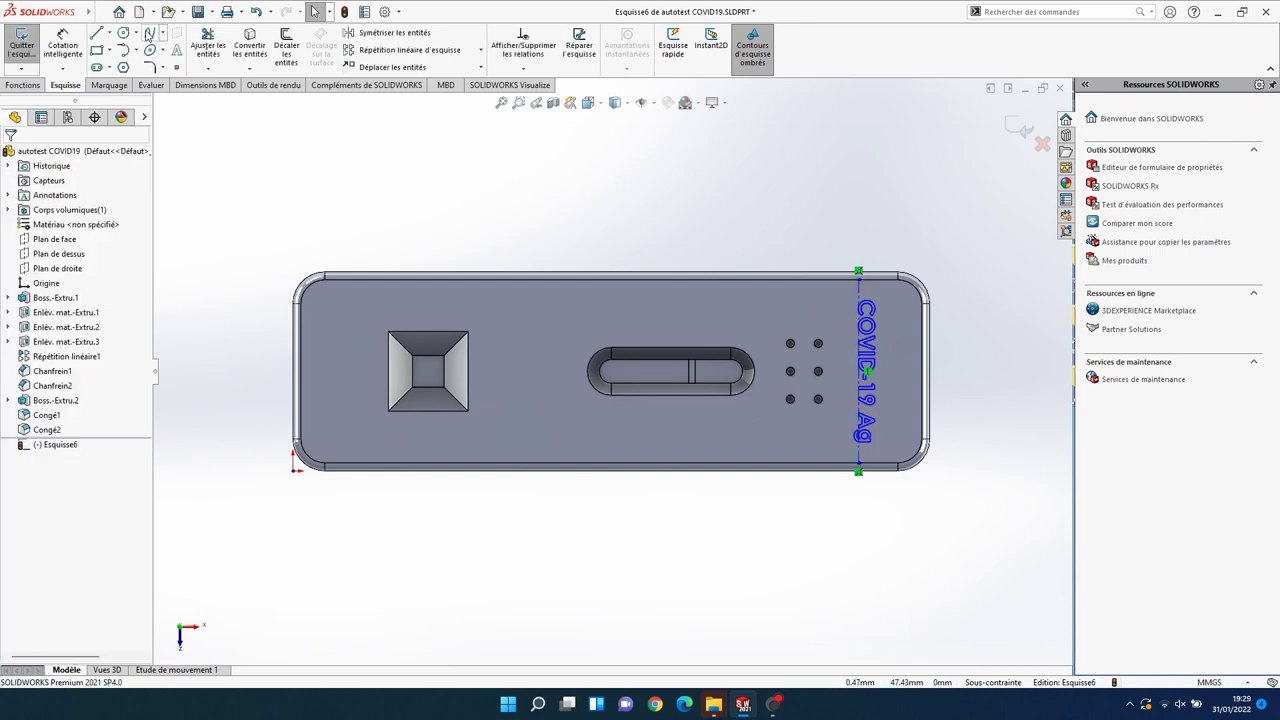
Step: Draw a short vertical line above the slot and add the label C in a custom font
key(l)
drag(682, 306, 682, 355)
key(Escape)
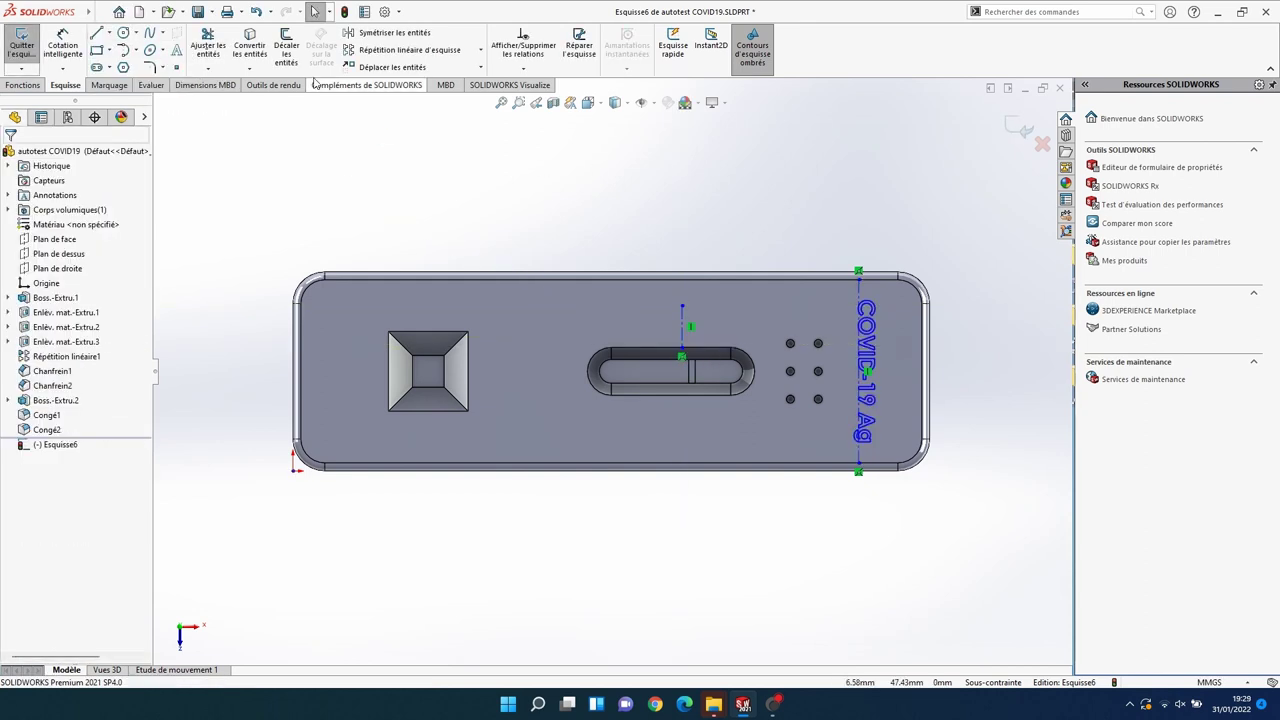
click(176, 50)
click(682, 332)
click(30, 428)
click(57, 446)
click(777, 283)
click(9, 155)
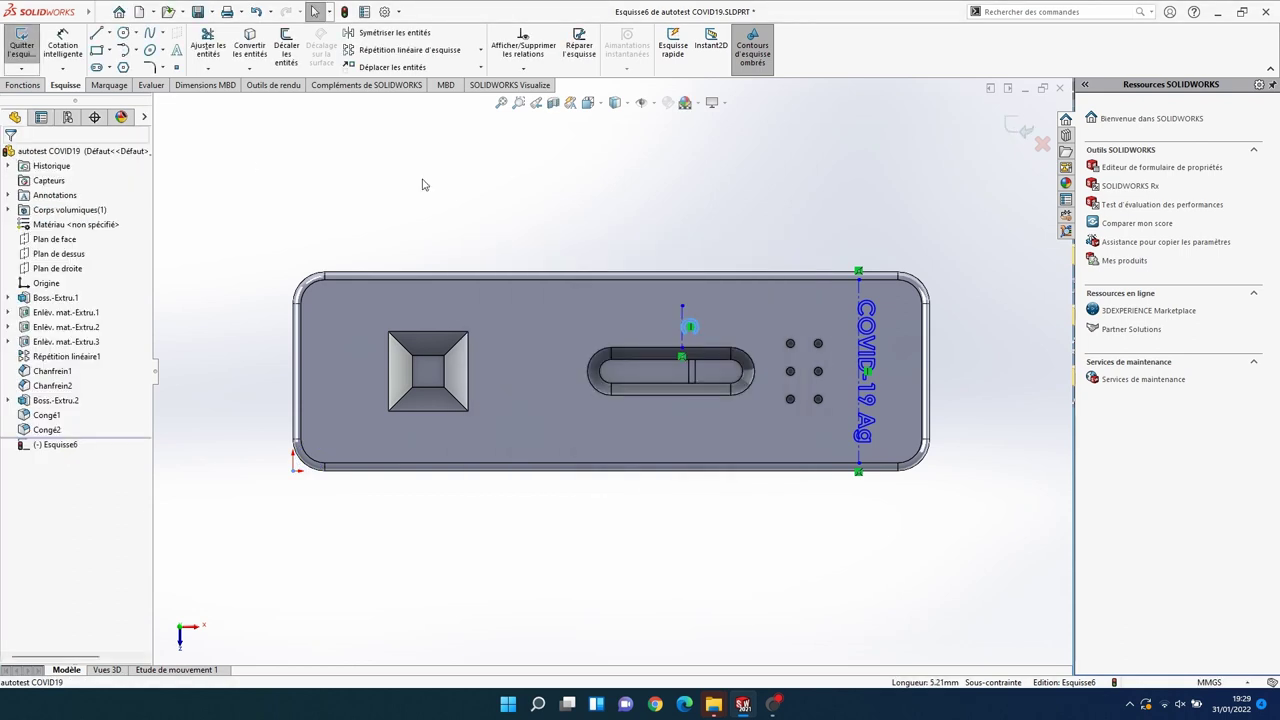
Step: Shorten the construction line under the C label
scroll(666, 363, down, 3)
scroll(621, 366, down, 3)
click(621, 366)
drag(622, 246, 618, 284)
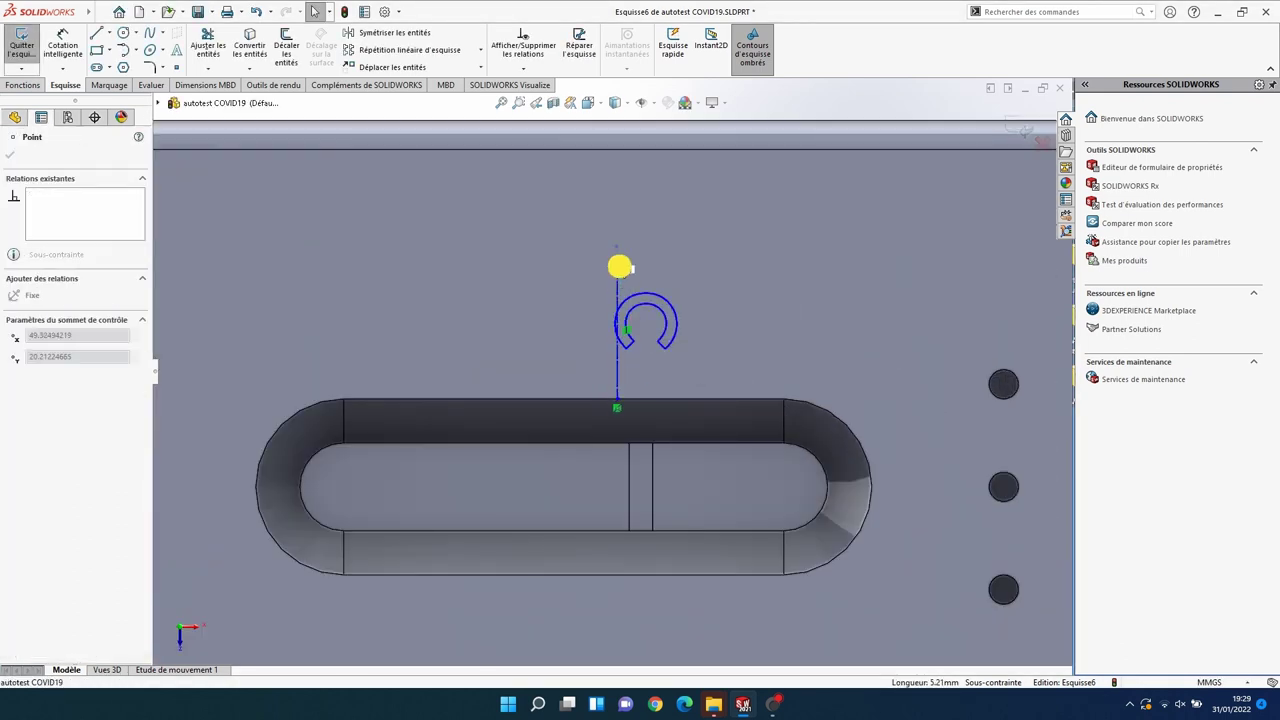
scroll(603, 366, up, 5)
key(Escape)
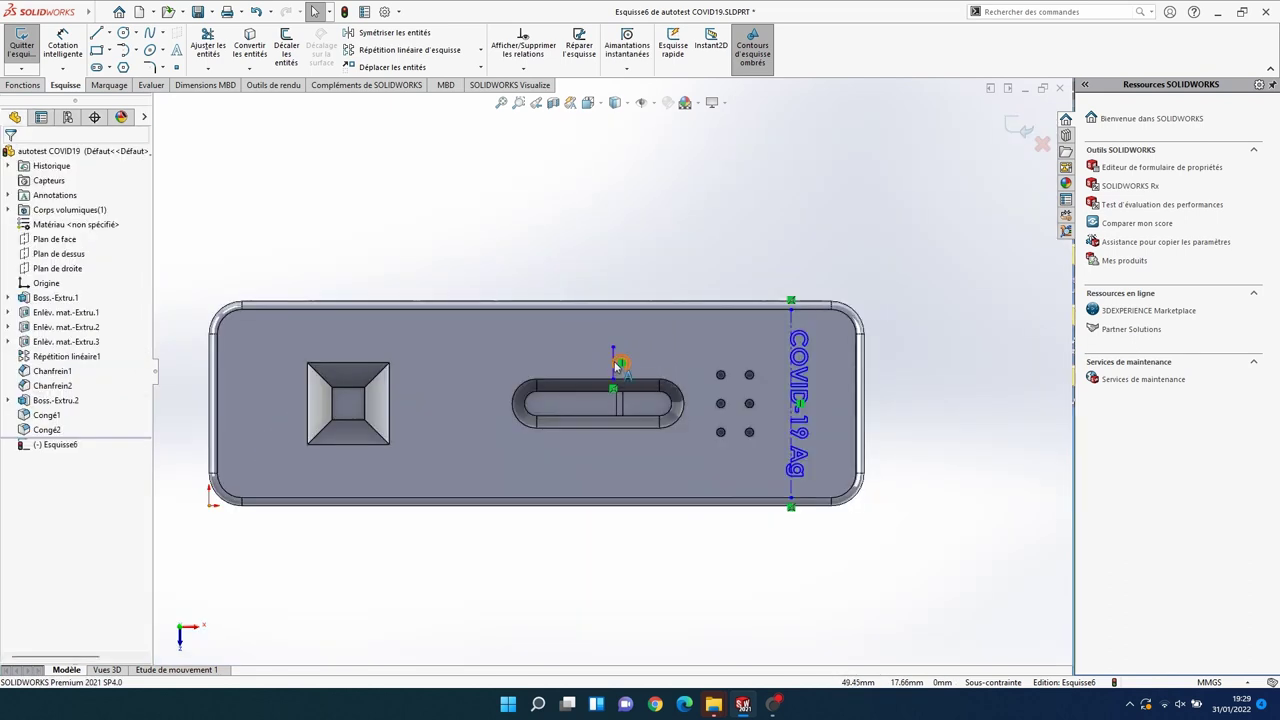
Step: Draw a construction line left of the C and add the label T in a custom font
key(l)
drag(553, 349, 553, 388)
scroll(625, 369, down, 3)
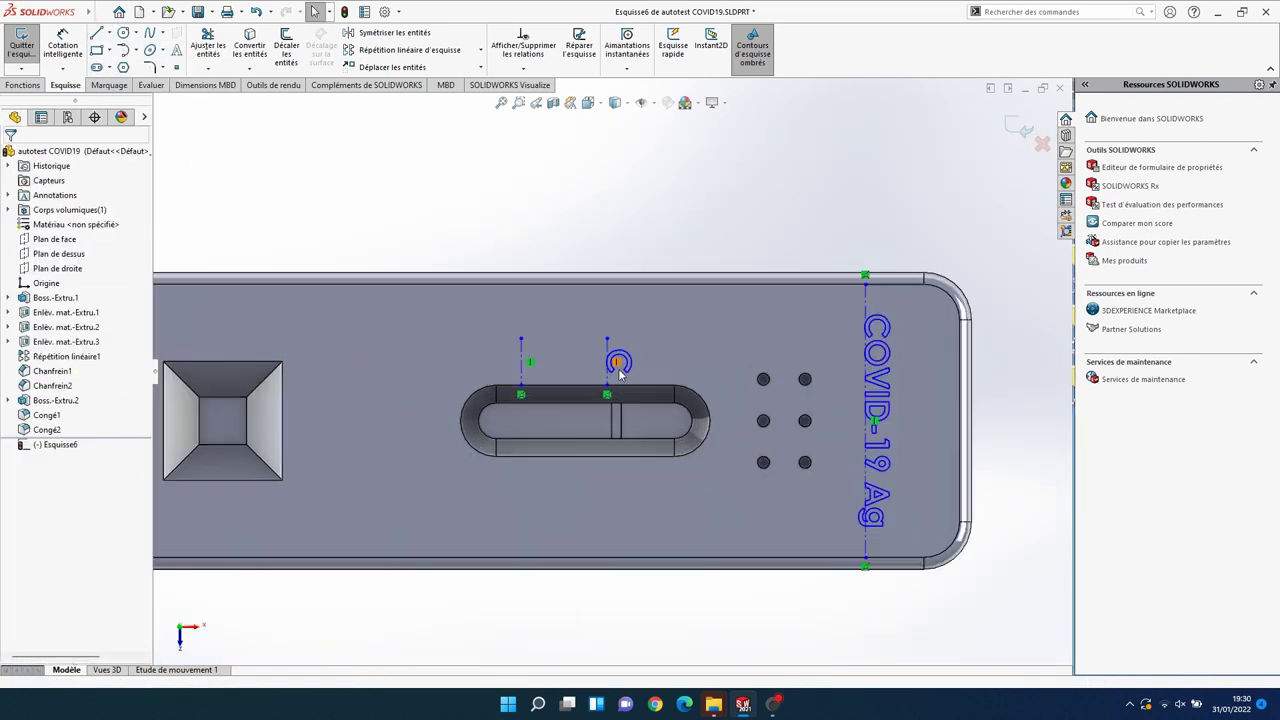
text(T)
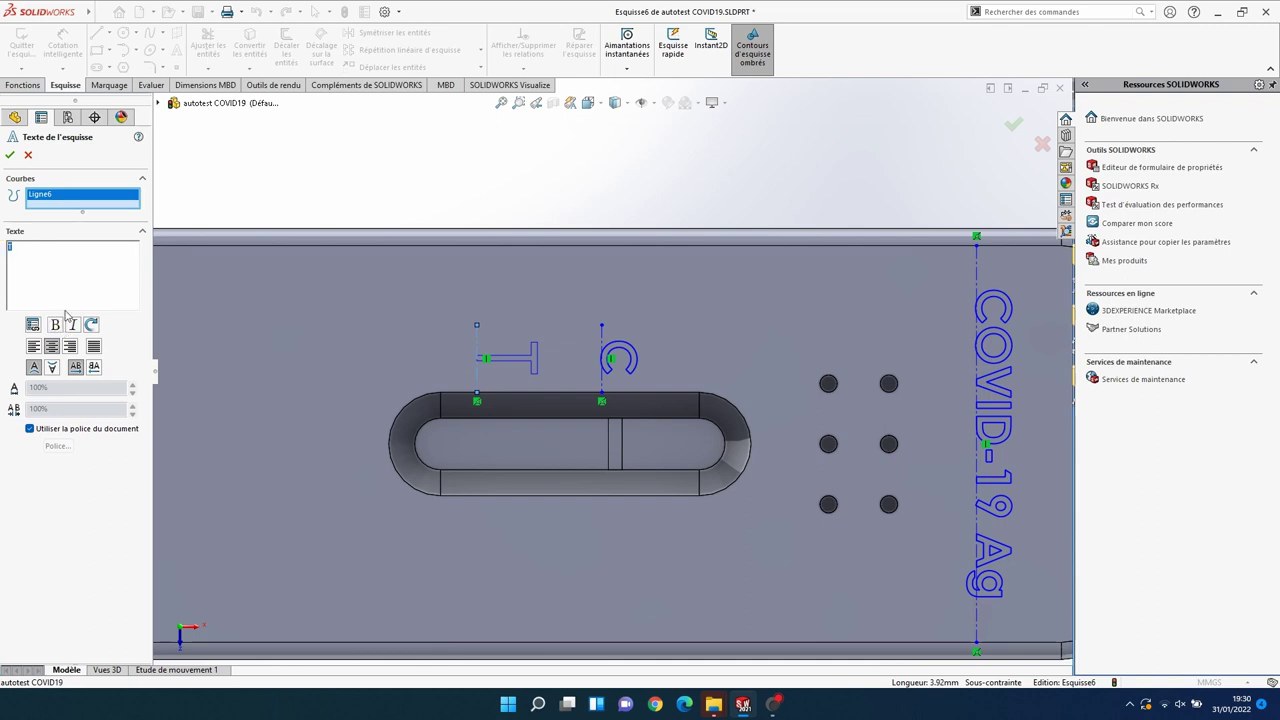
click(29, 428)
click(57, 445)
click(781, 287)
click(10, 155)
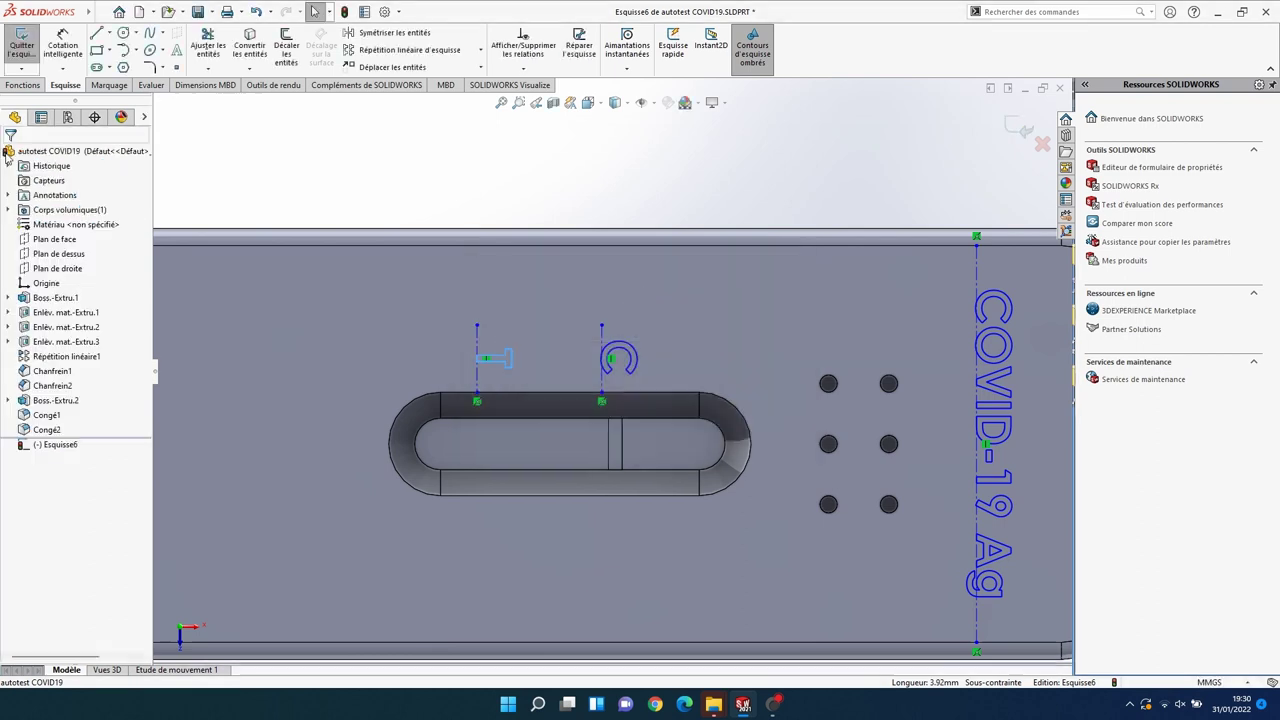
Step: Draw a construction line above the square well and add the label S in a custom font
scroll(449, 462, down, 2)
scroll(449, 462, down, 1)
drag(324, 293, 324, 362)
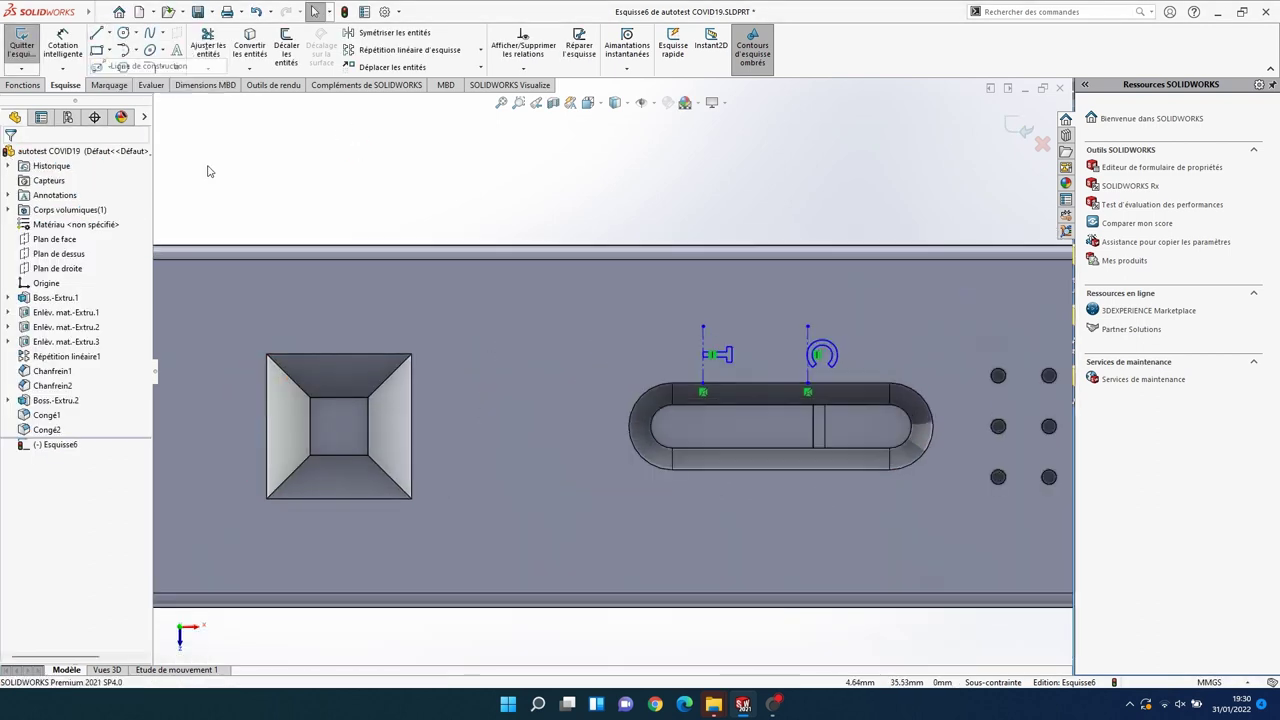
key(Escape)
click(177, 50)
text(S)
click(29, 428)
click(57, 446)
click(744, 290)
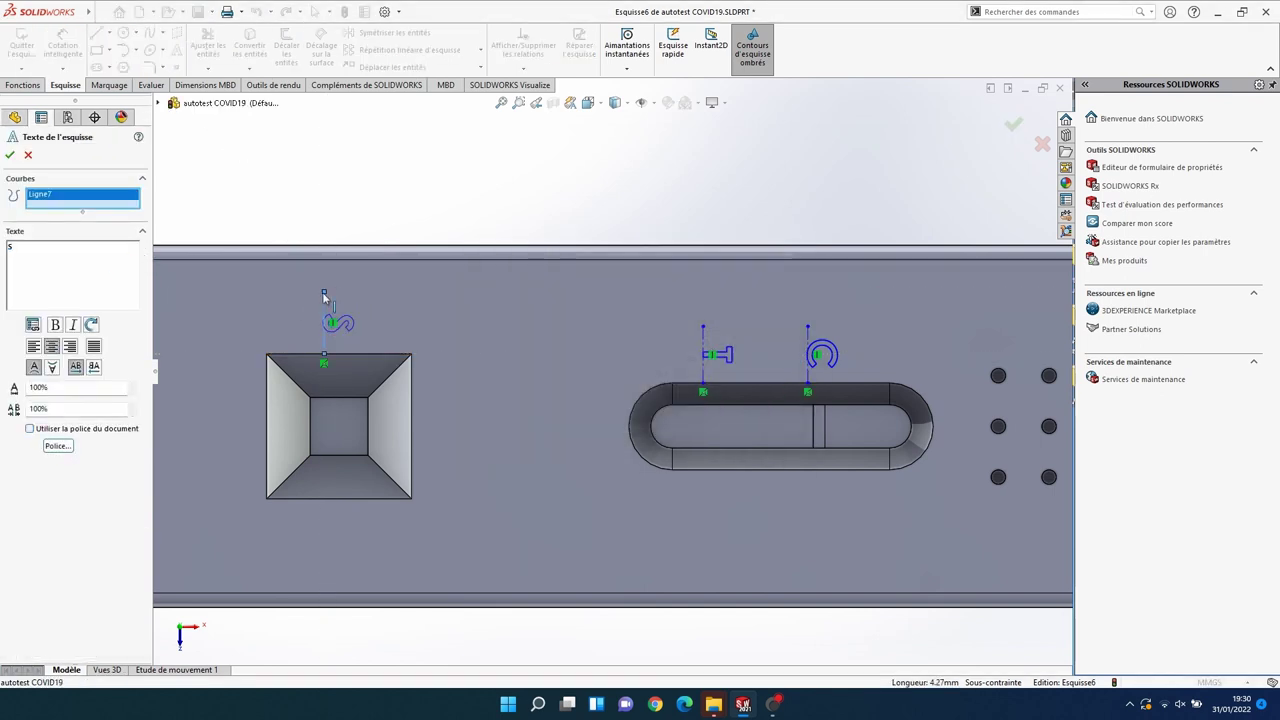
key(Return)
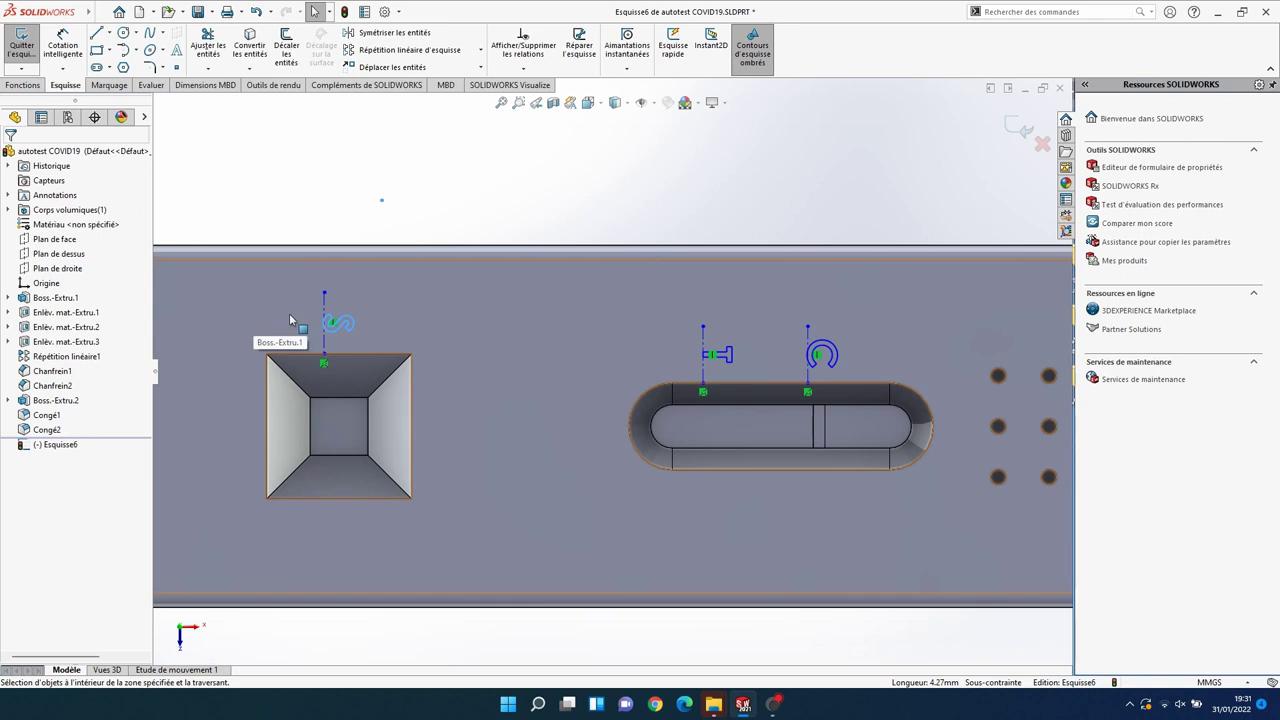
Step: Check the S label's anchor point and fit the whole part in view
scroll(290, 320, up, 3)
click(577, 323)
key(f)
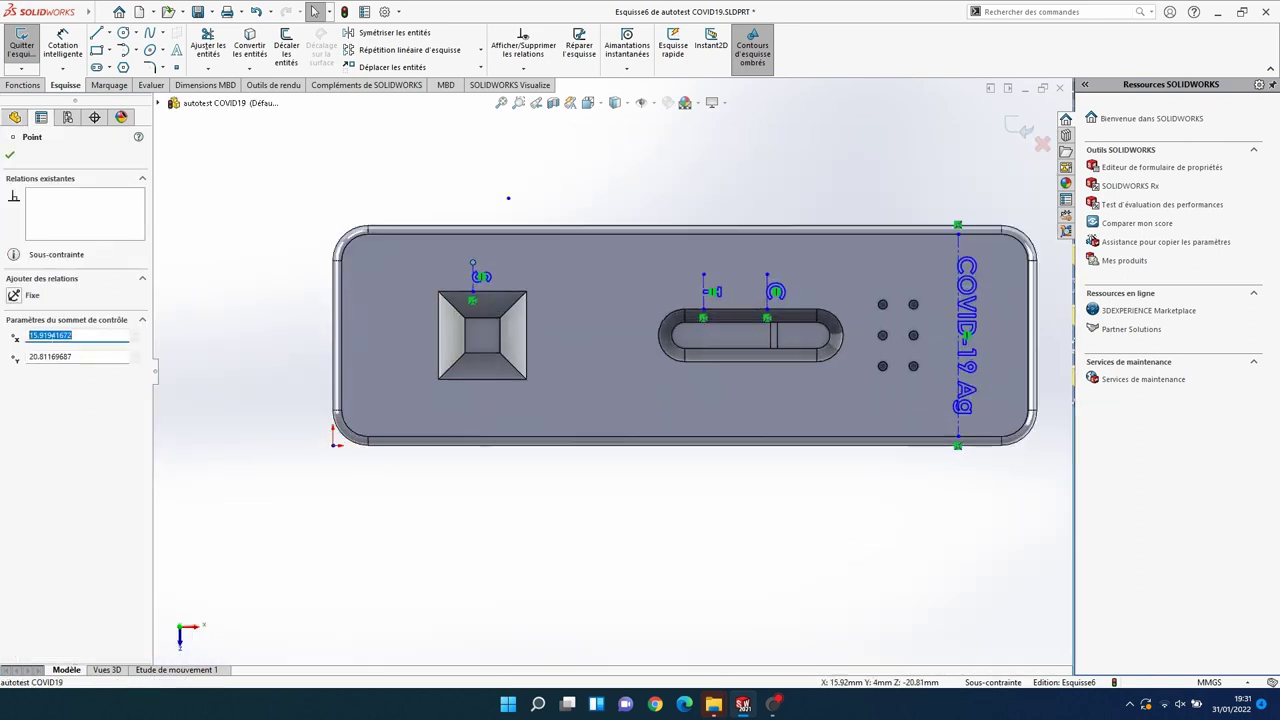
key(Escape)
click(22, 84)
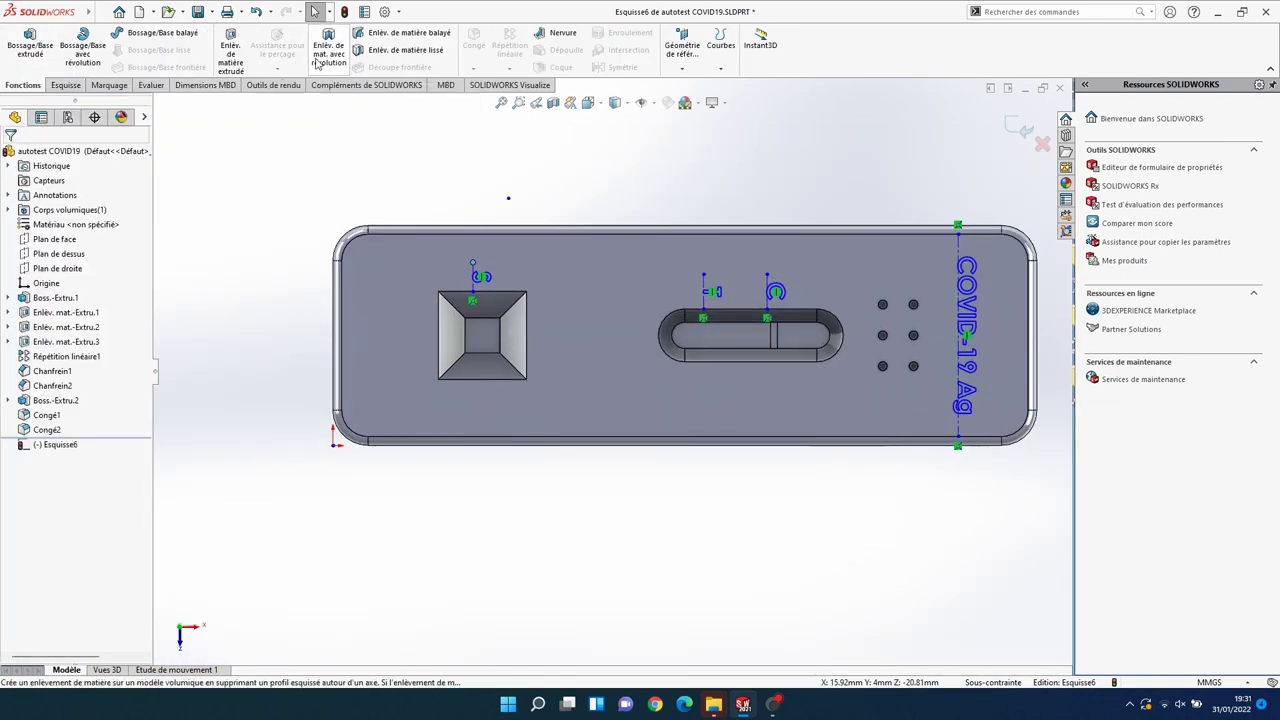
Step: Engrave the sketched labels 0.1 deep with an extruded cut, then save the part
click(229, 50)
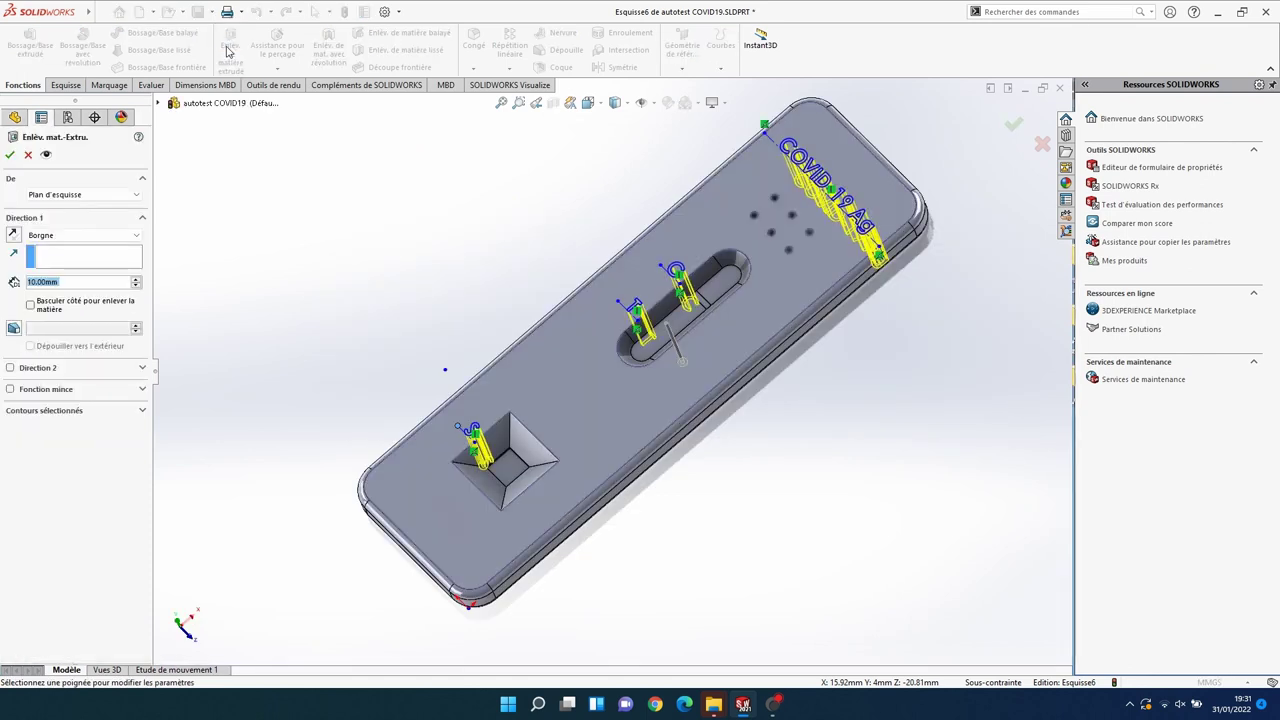
text(0.8)
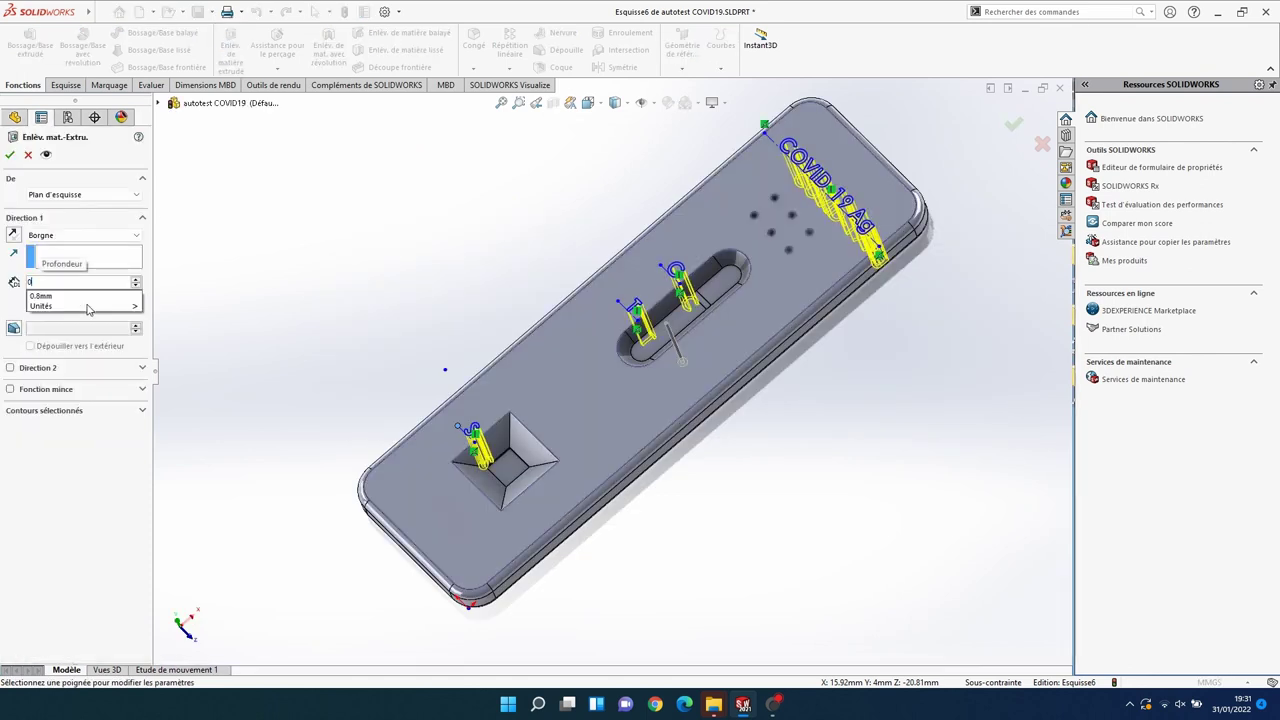
text(1)
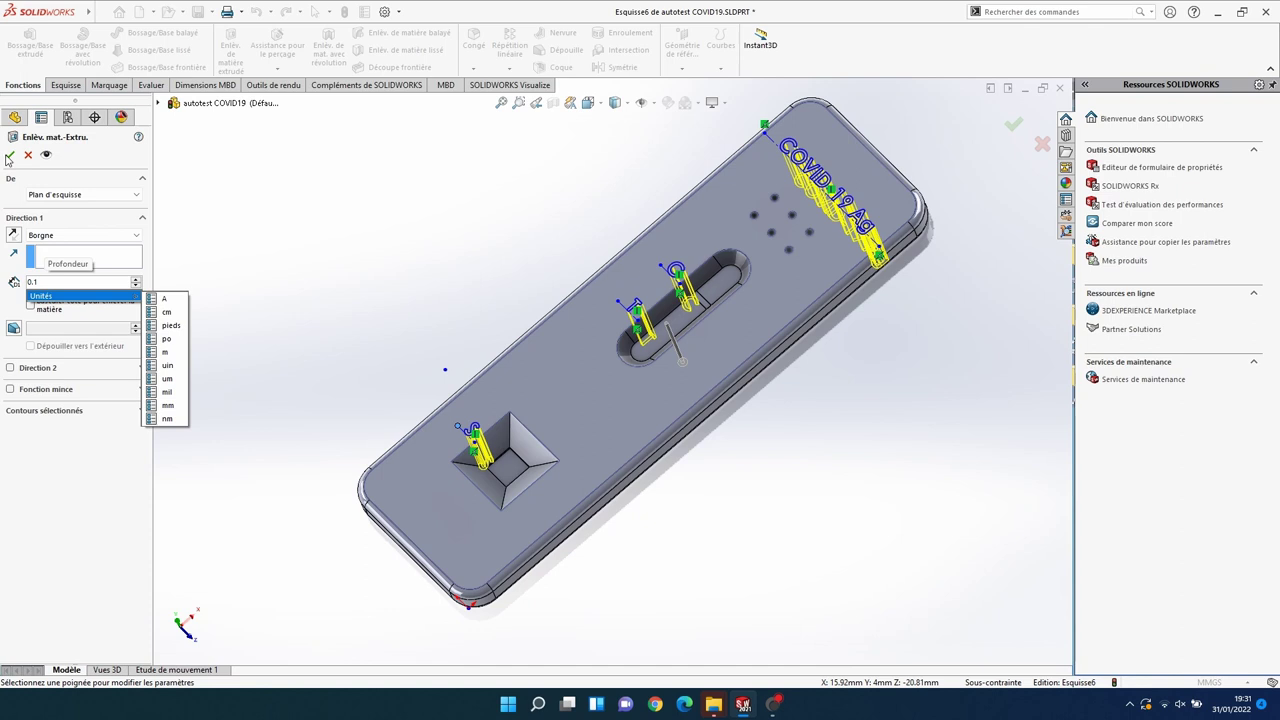
key(Return)
click(9, 154)
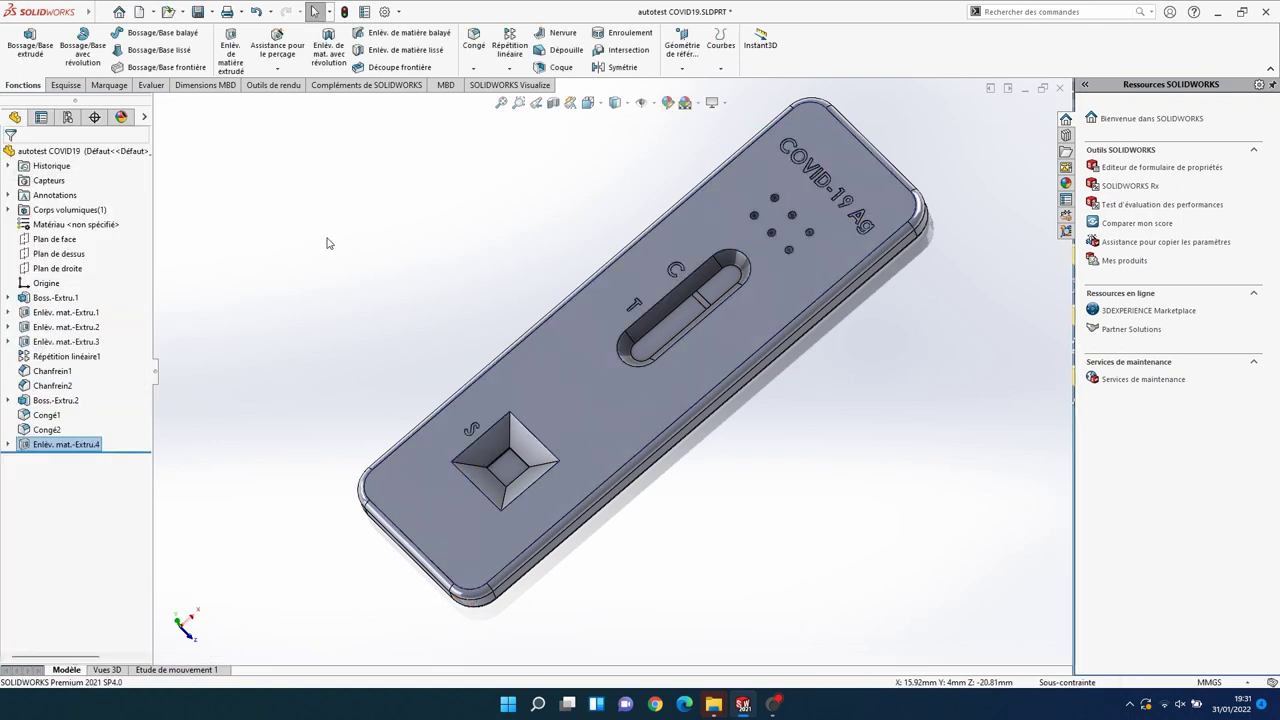
mouse_move(838, 504)
middle_down()
mouse_move(843, 477)
mouse_move(863, 466)
mouse_move(850, 455)
middle_up()
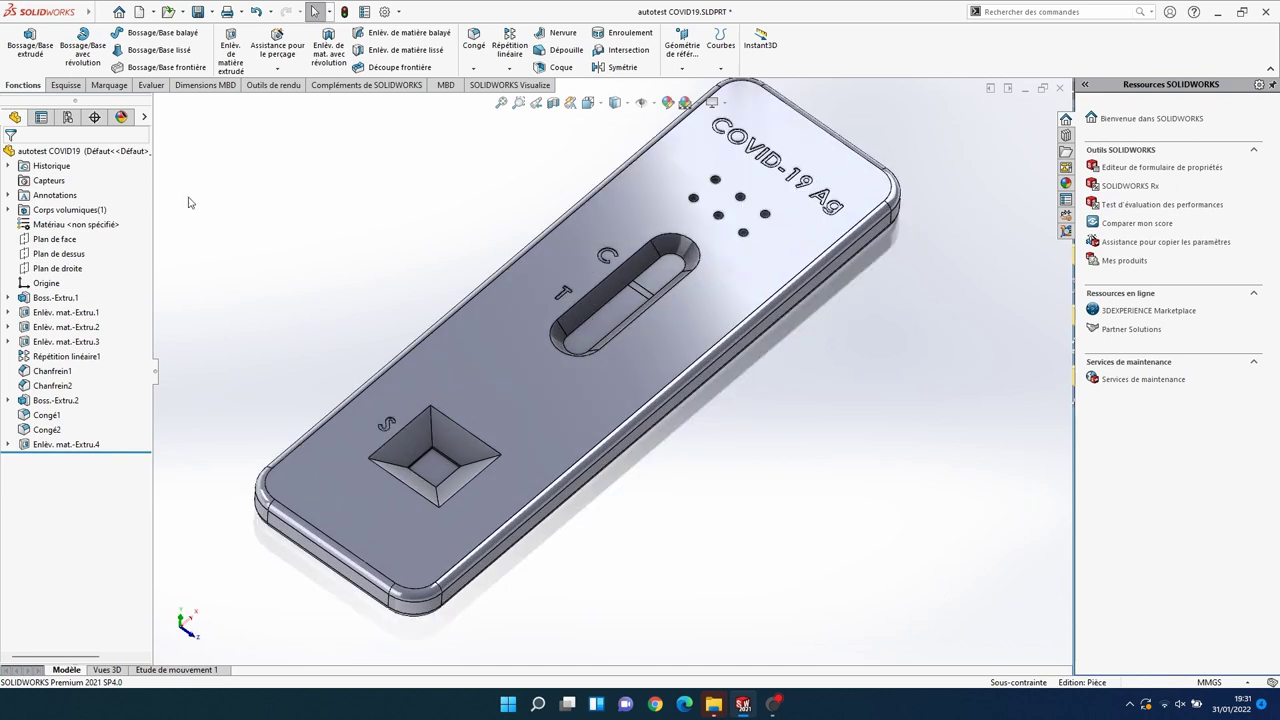
click(105, 12)
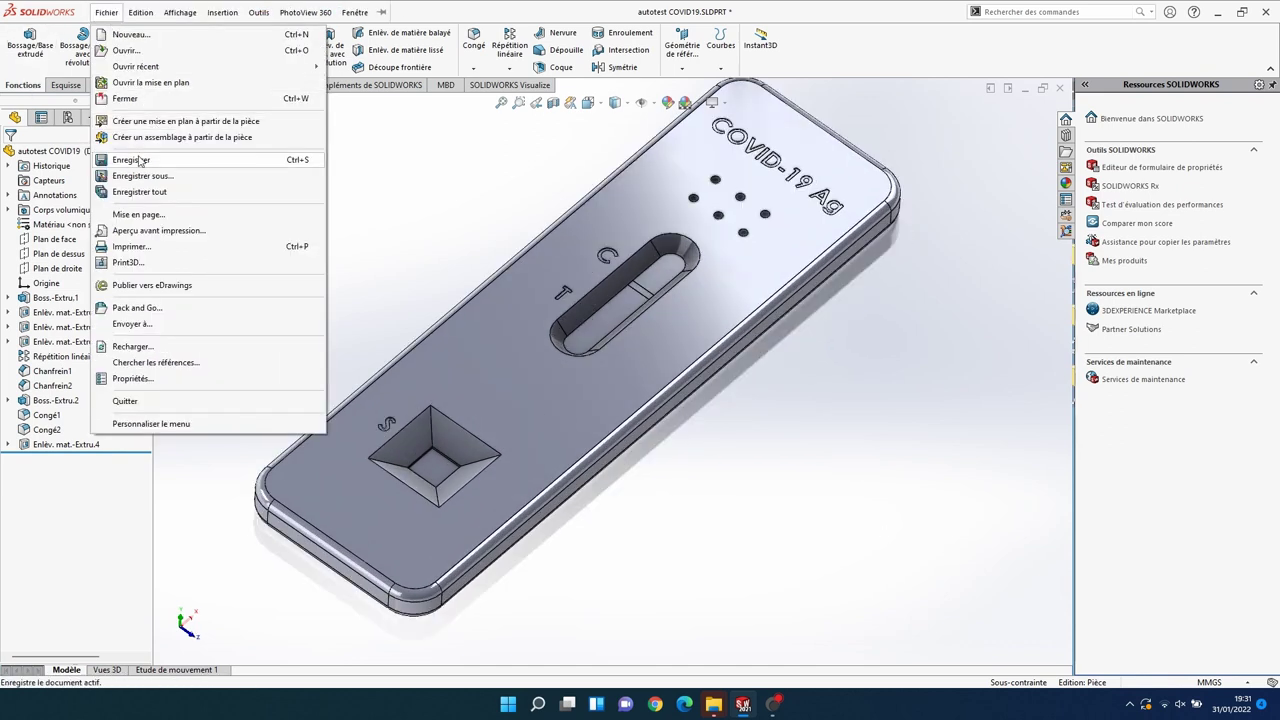
click(140, 160)
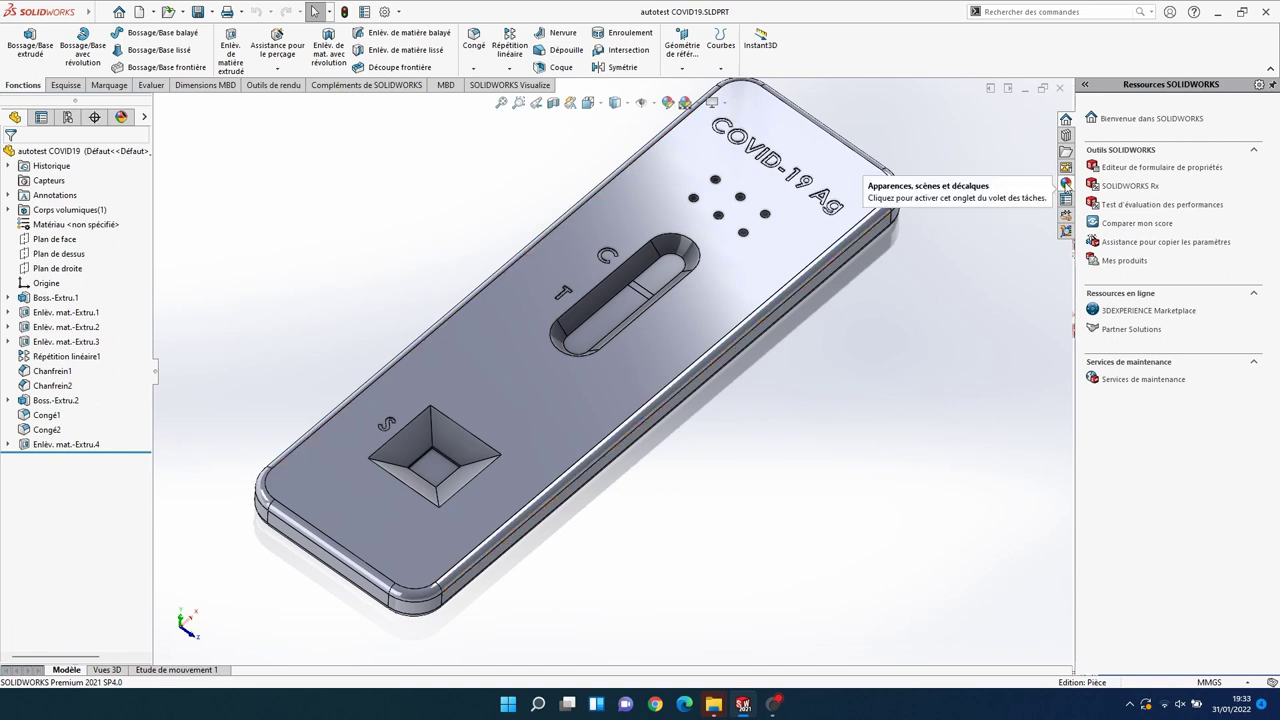
Step: Drag 'plastique crème semi-brillant' from Apparences > Plastique > Semi-brillant onto the cassette
click(1066, 183)
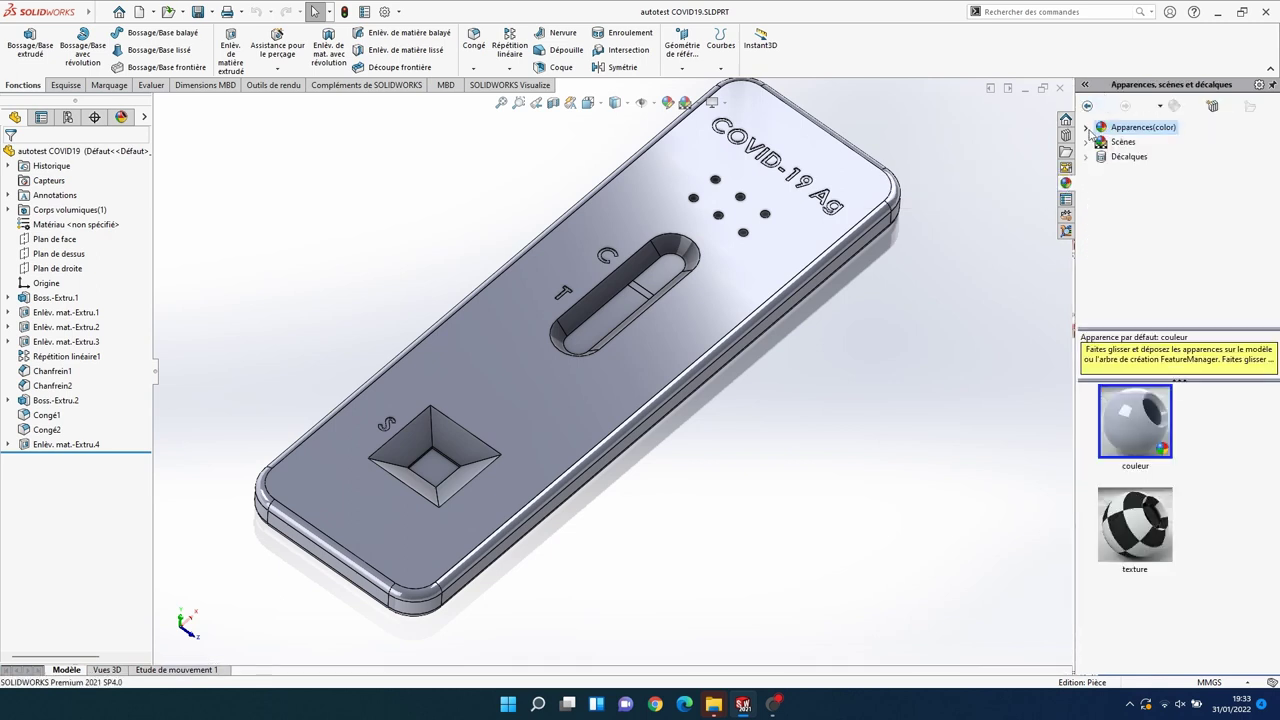
click(1087, 129)
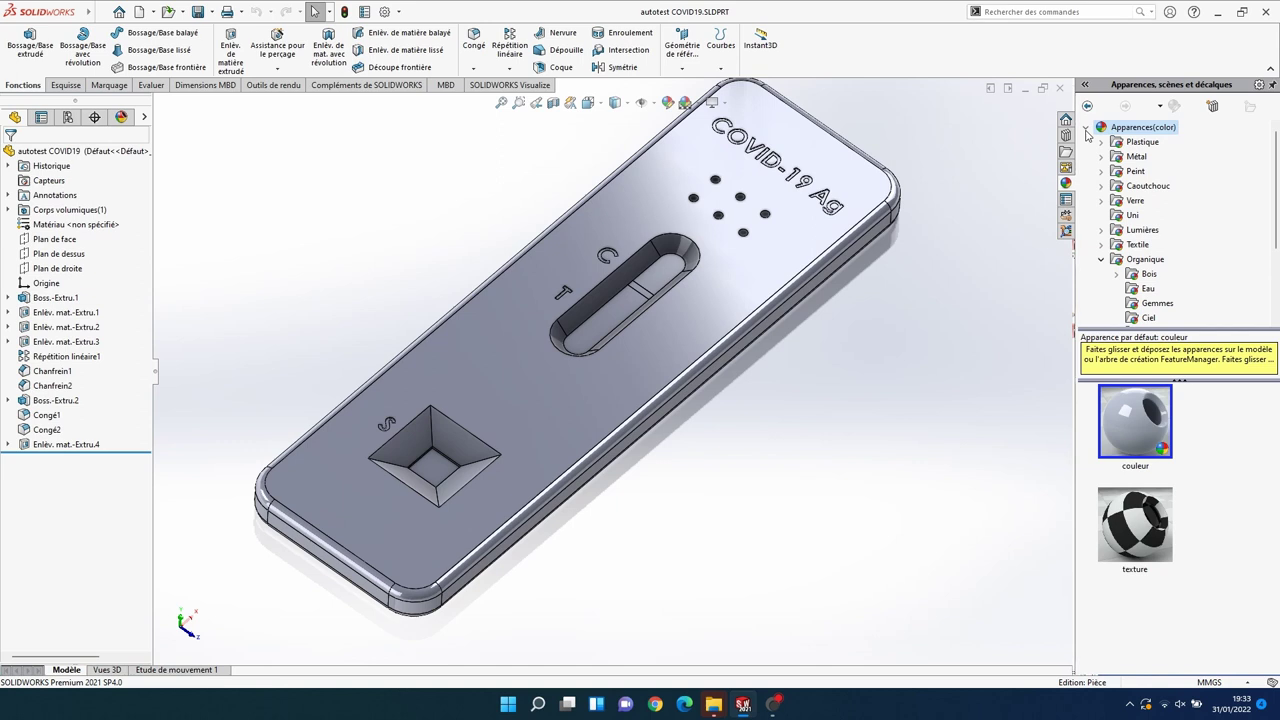
click(1100, 143)
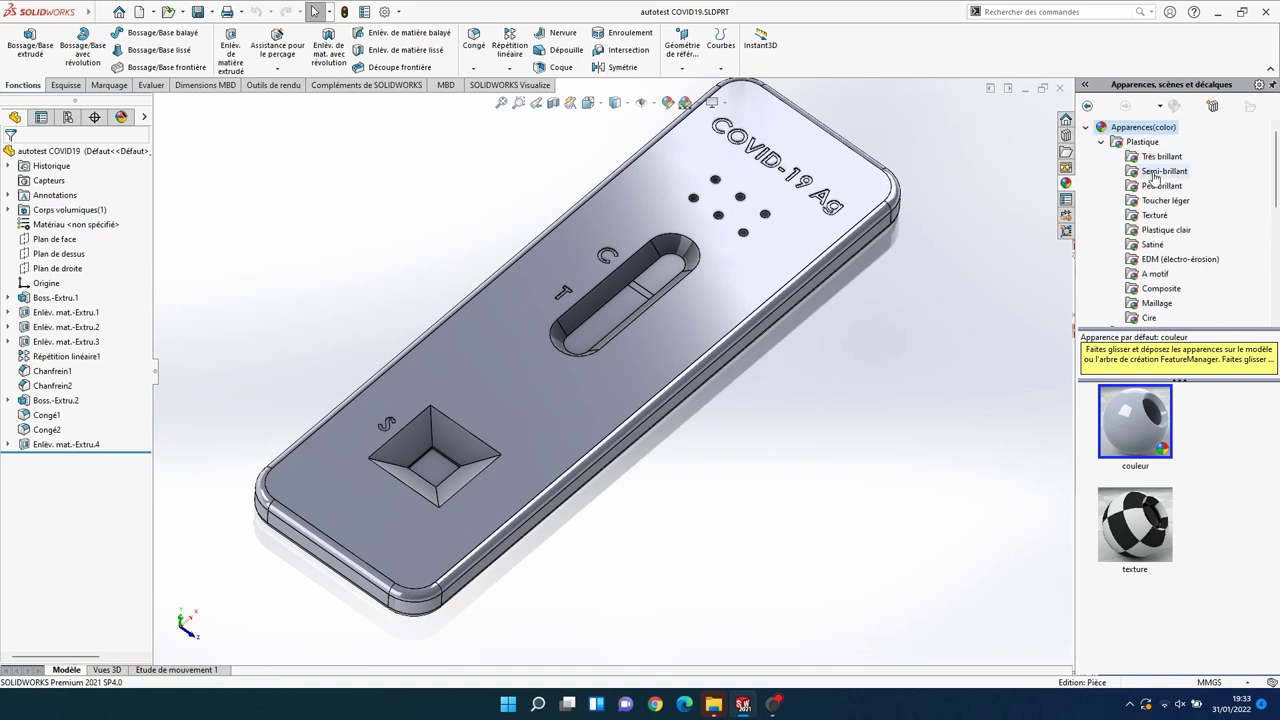
click(1155, 173)
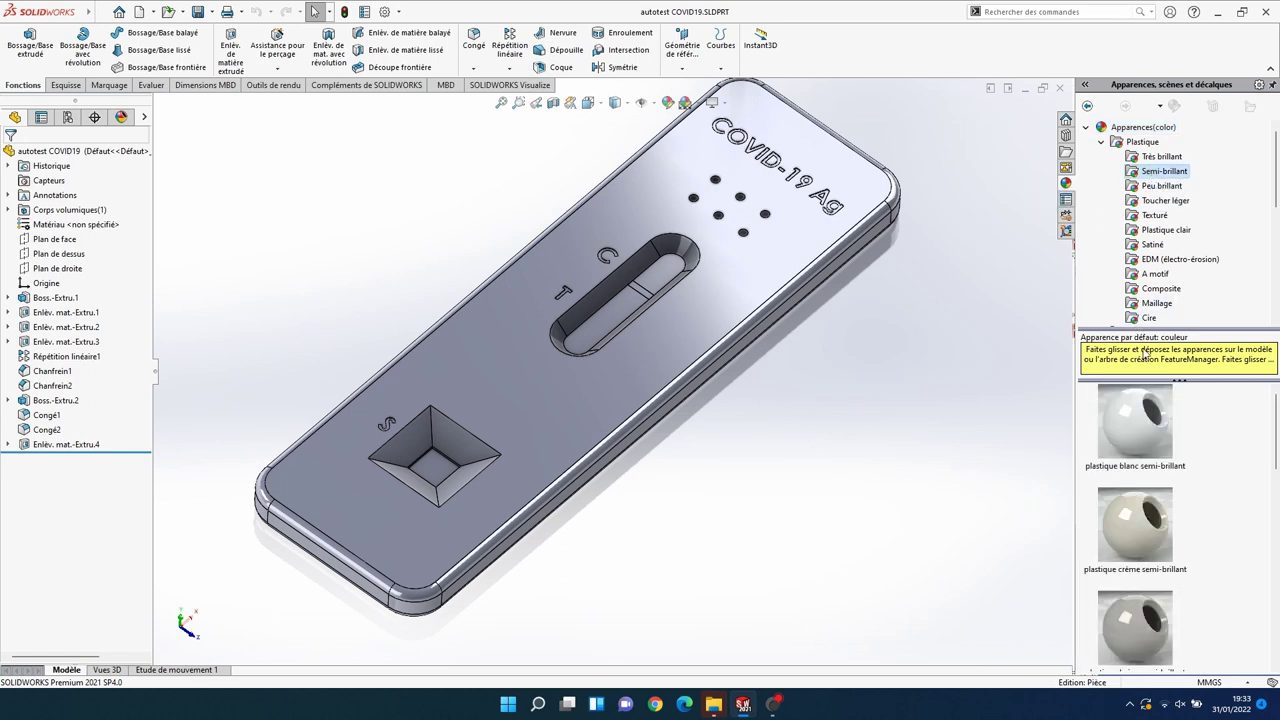
mouse_move(1134, 523)
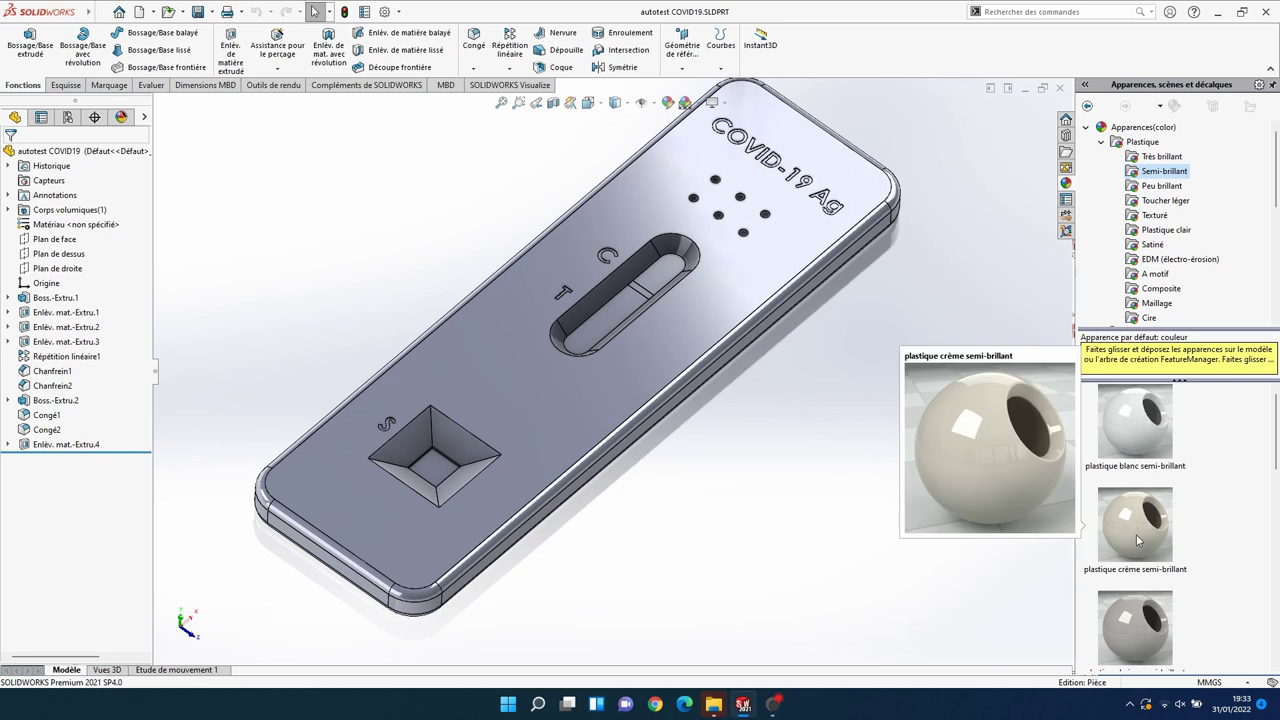
drag(1137, 540, 740, 316)
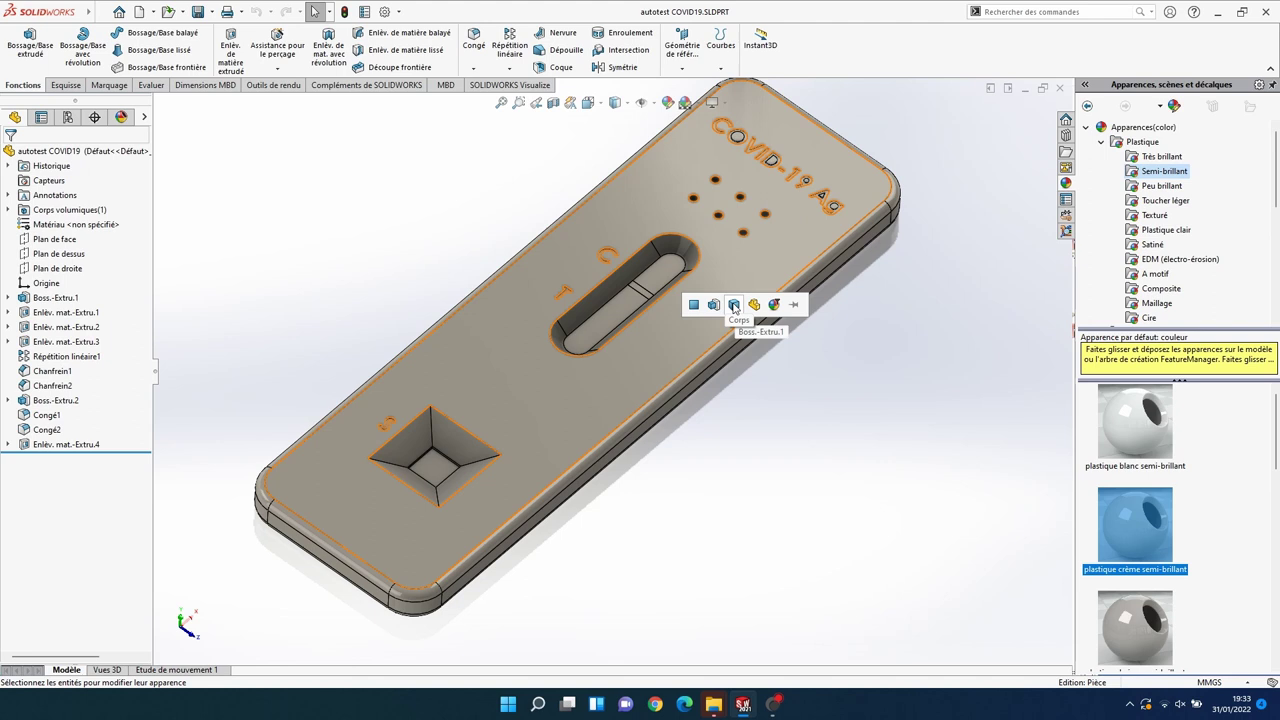
Step: Apply the cream finish to the whole cassette body and bring up the Très brillant plastics
click(734, 306)
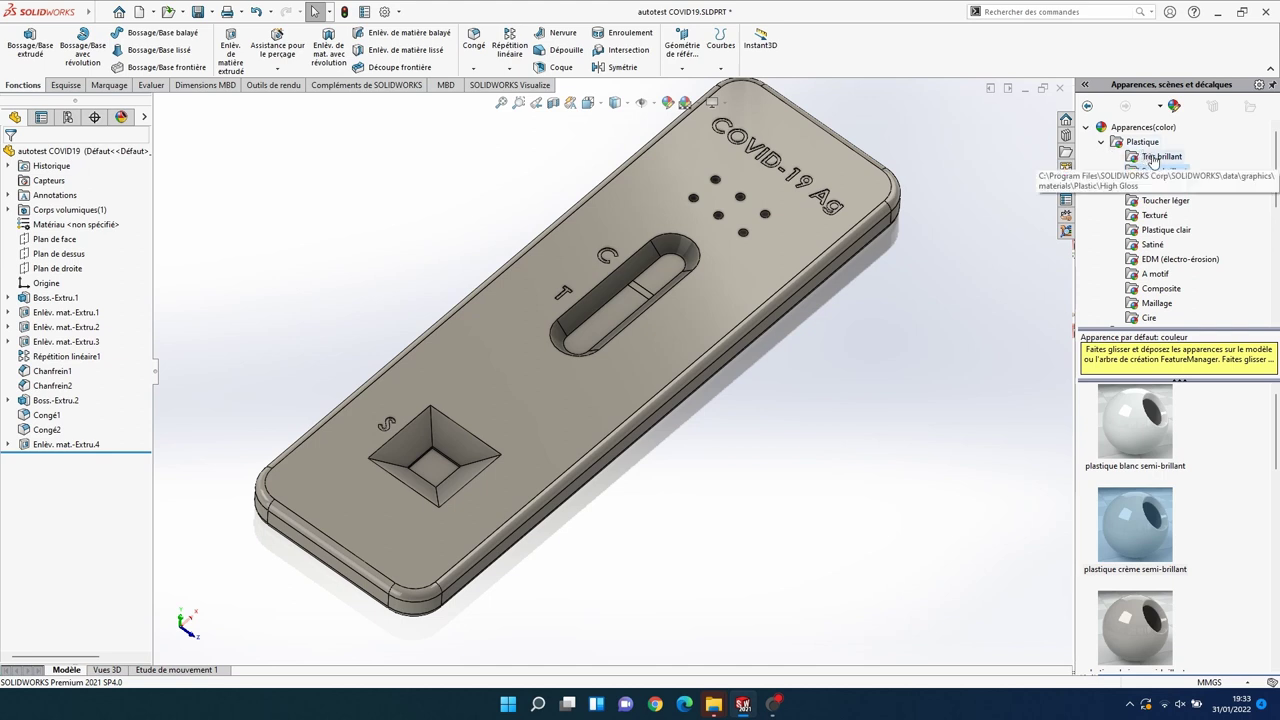
click(1153, 160)
scroll(1170, 480, down, 1)
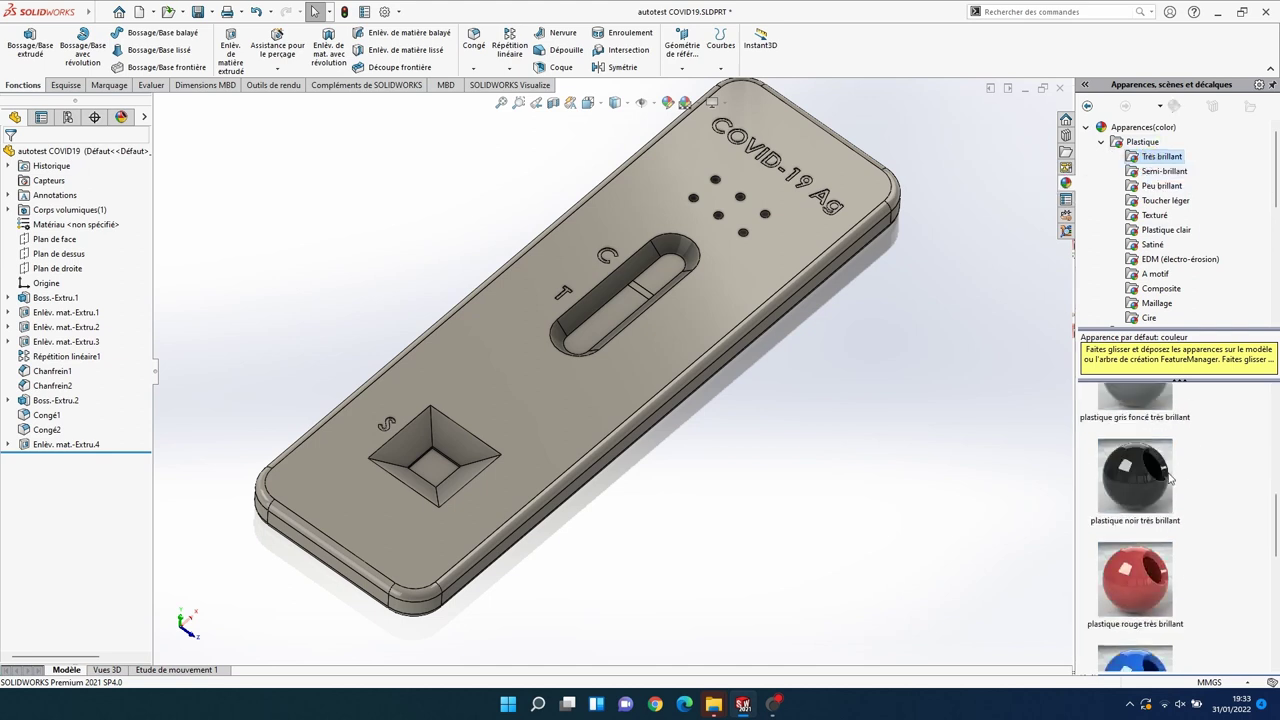
mouse_move(1135, 476)
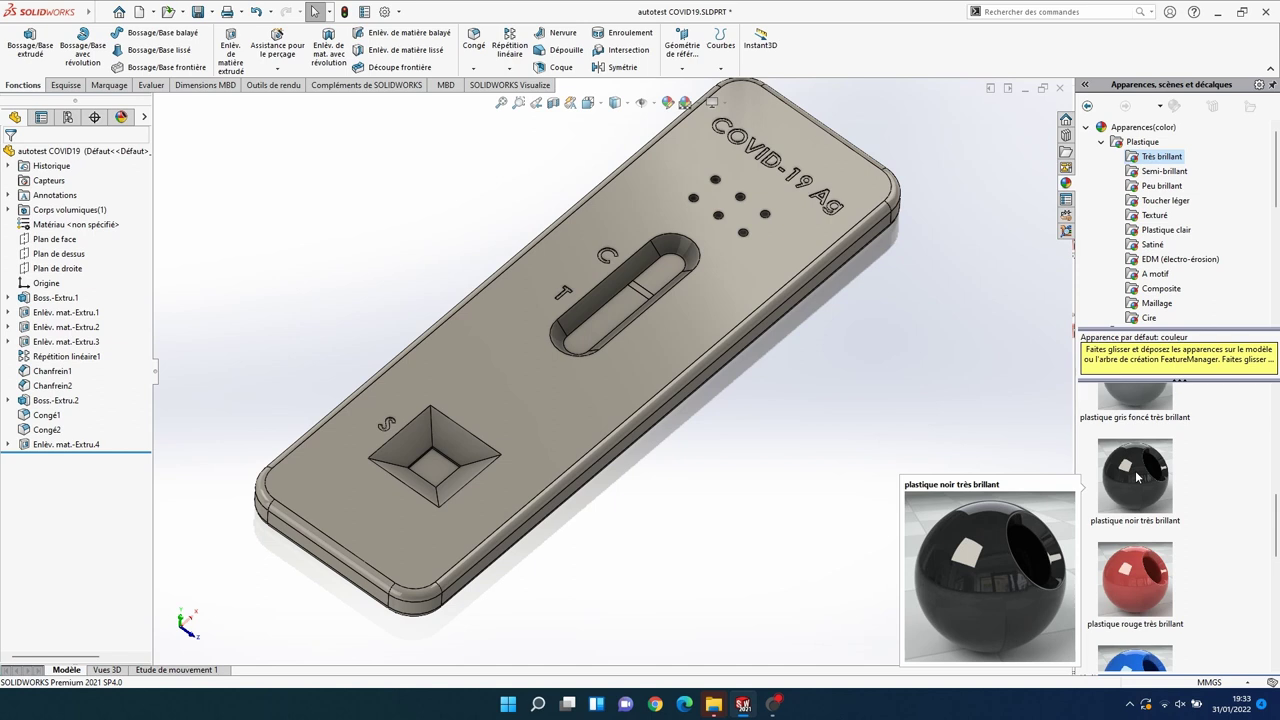
drag(1136, 478, 1138, 540)
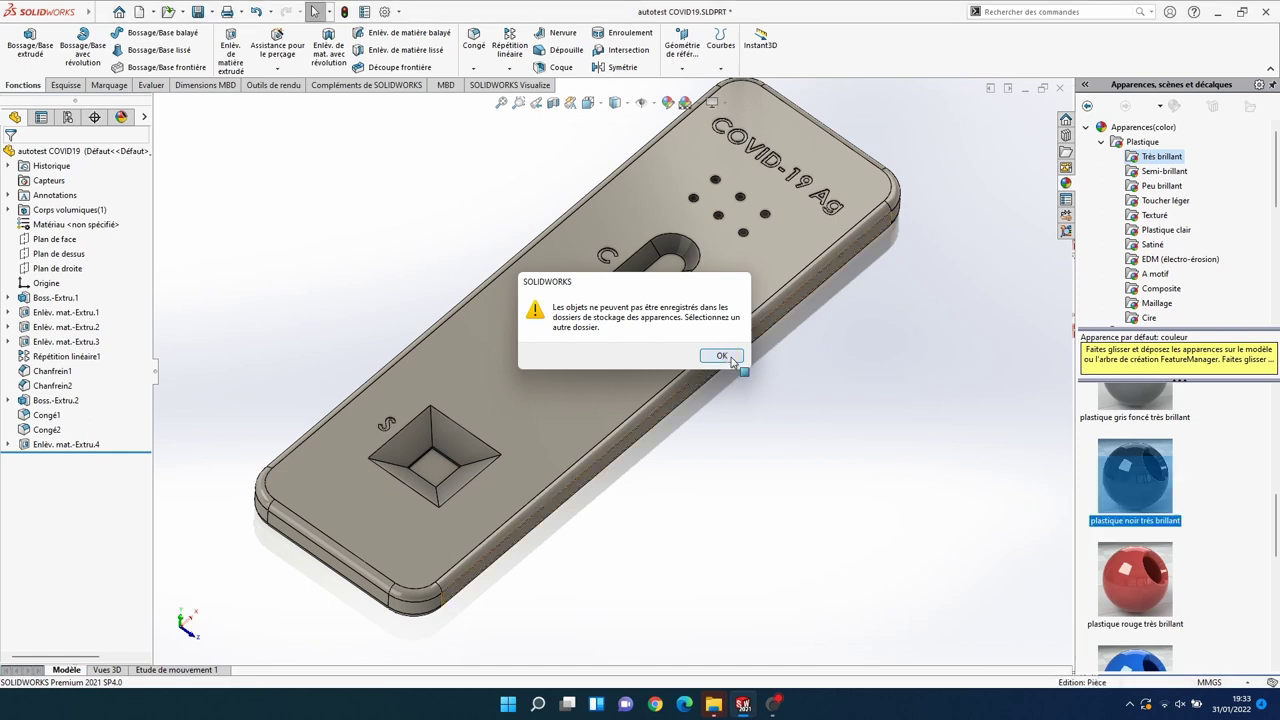
click(721, 356)
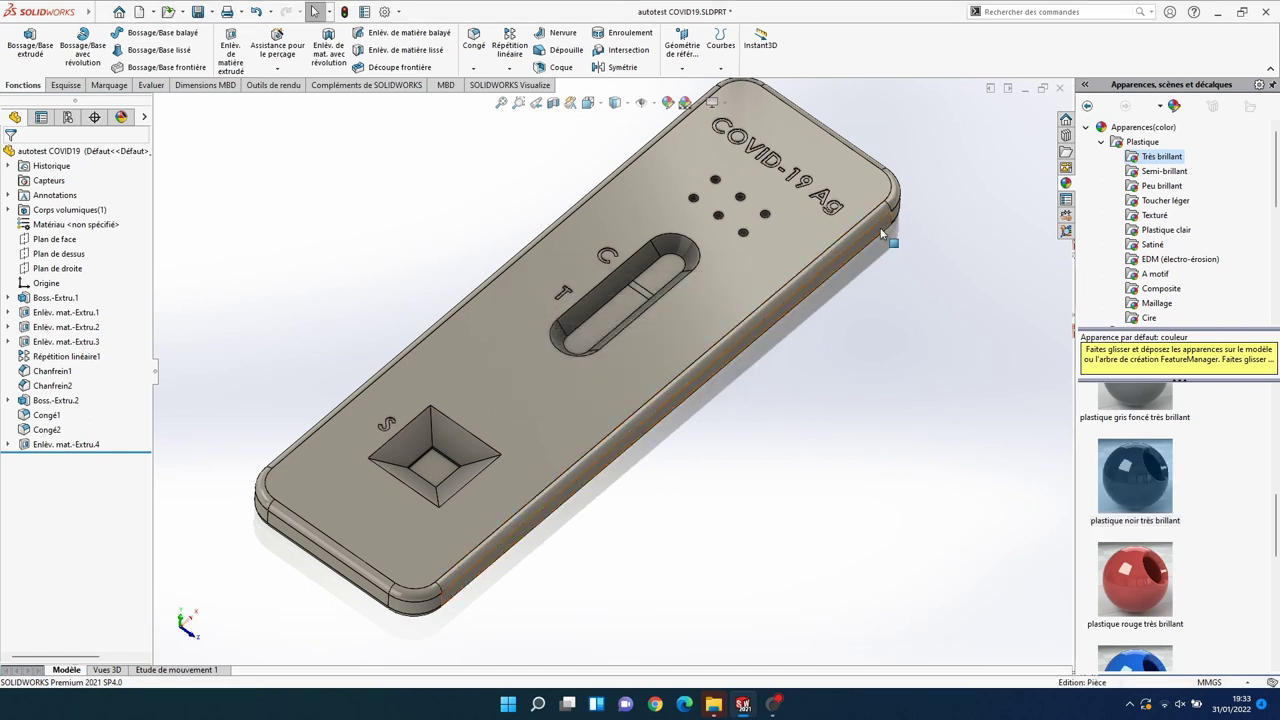
Step: Apply 'plastique noir très brillant' to the engraved labels feature Enlèv. mat.-Extru.4
click(66, 444)
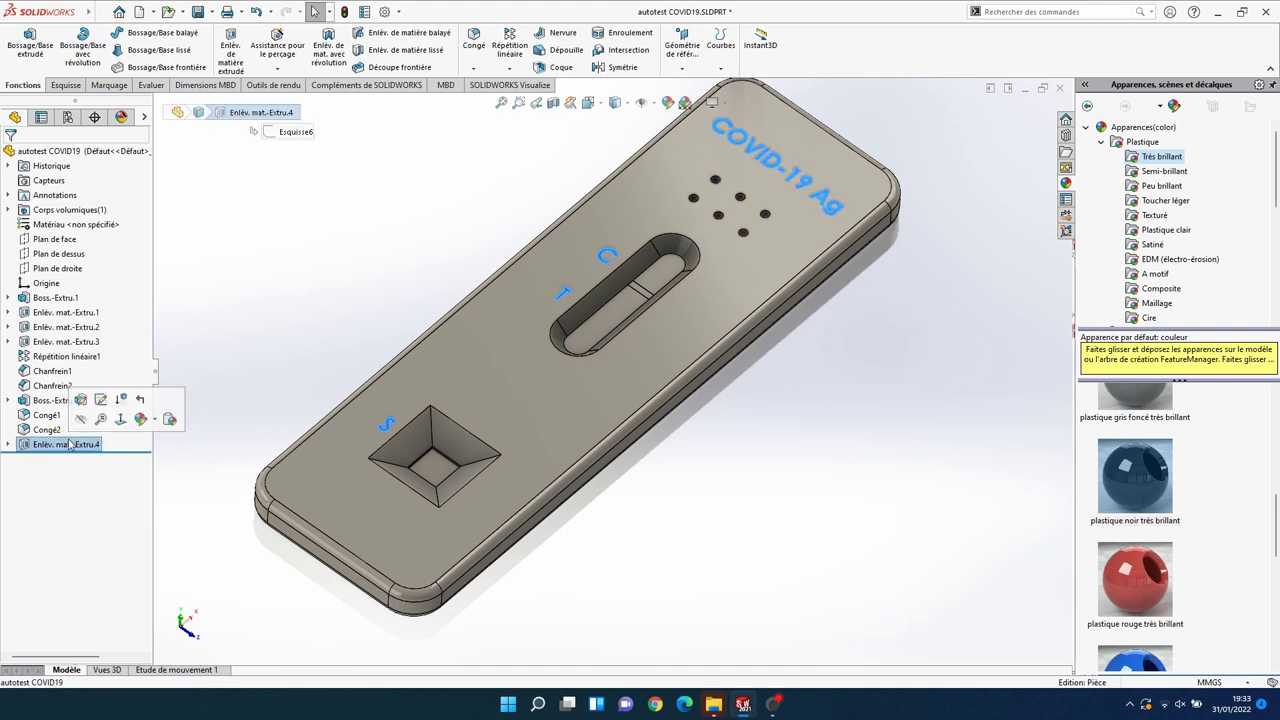
click(663, 517)
drag(1100, 490, 90, 444)
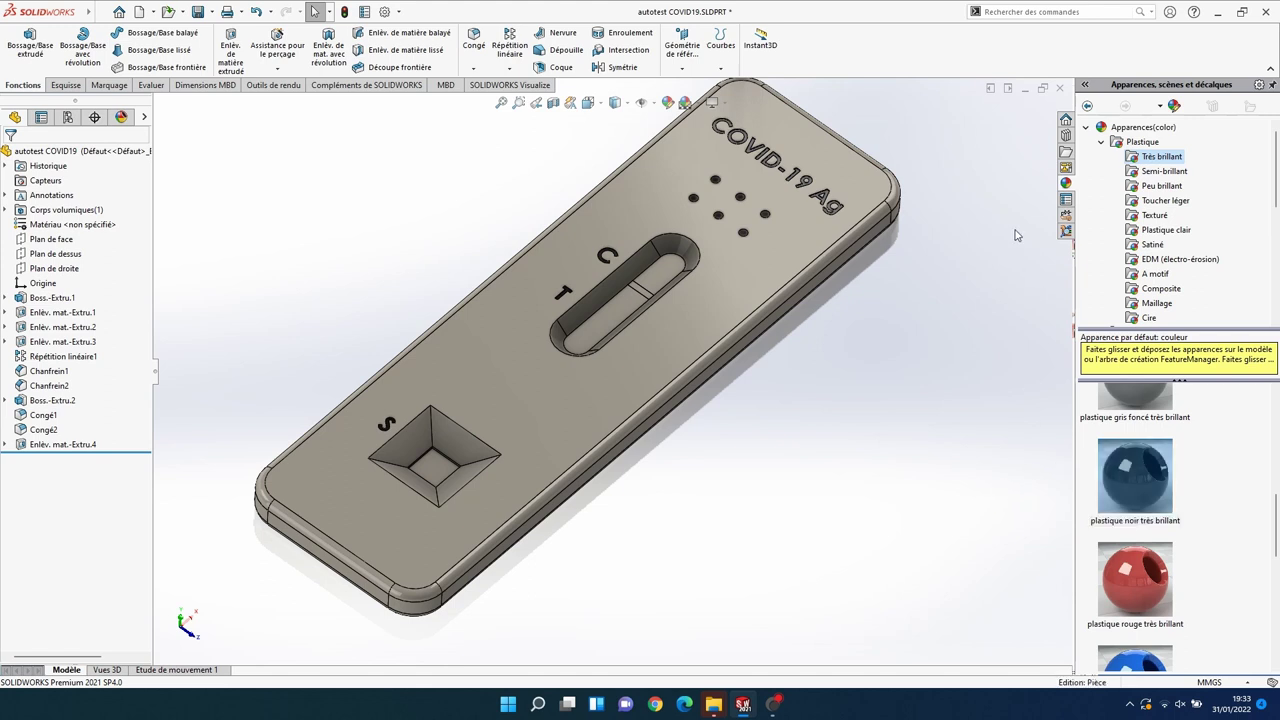
scroll(1141, 203, down, 1)
scroll(1141, 205, up, 1)
Step: Apply the plain Blanc appearance to the result window face
click(1101, 142)
click(1101, 259)
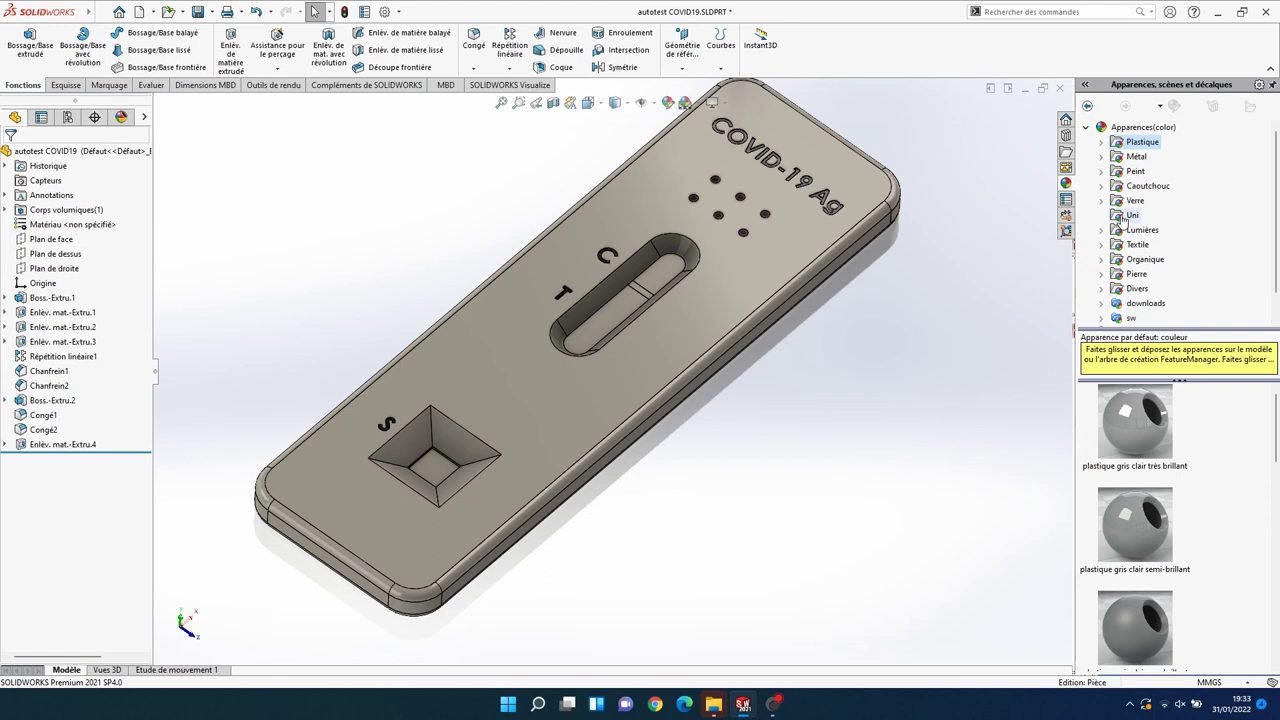
click(1124, 214)
mouse_move(1140, 430)
mouse_down()
mouse_move(864, 399)
mouse_move(622, 306)
mouse_up()
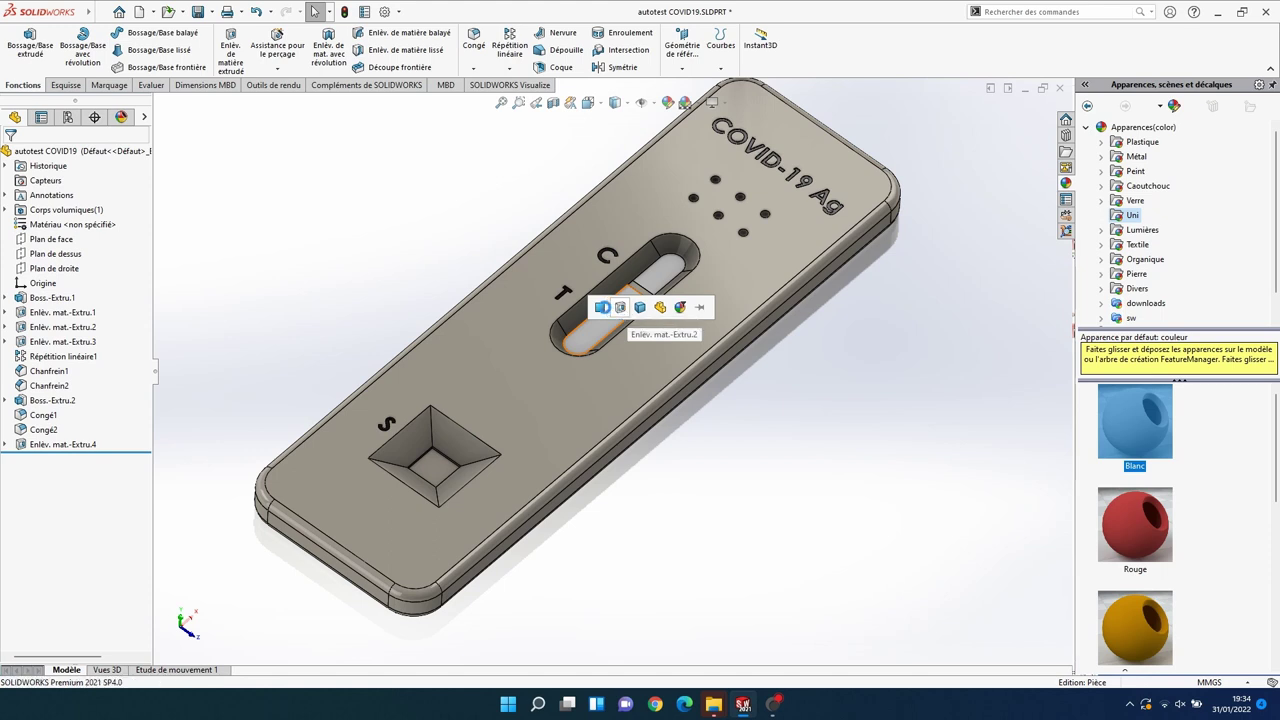
click(619, 307)
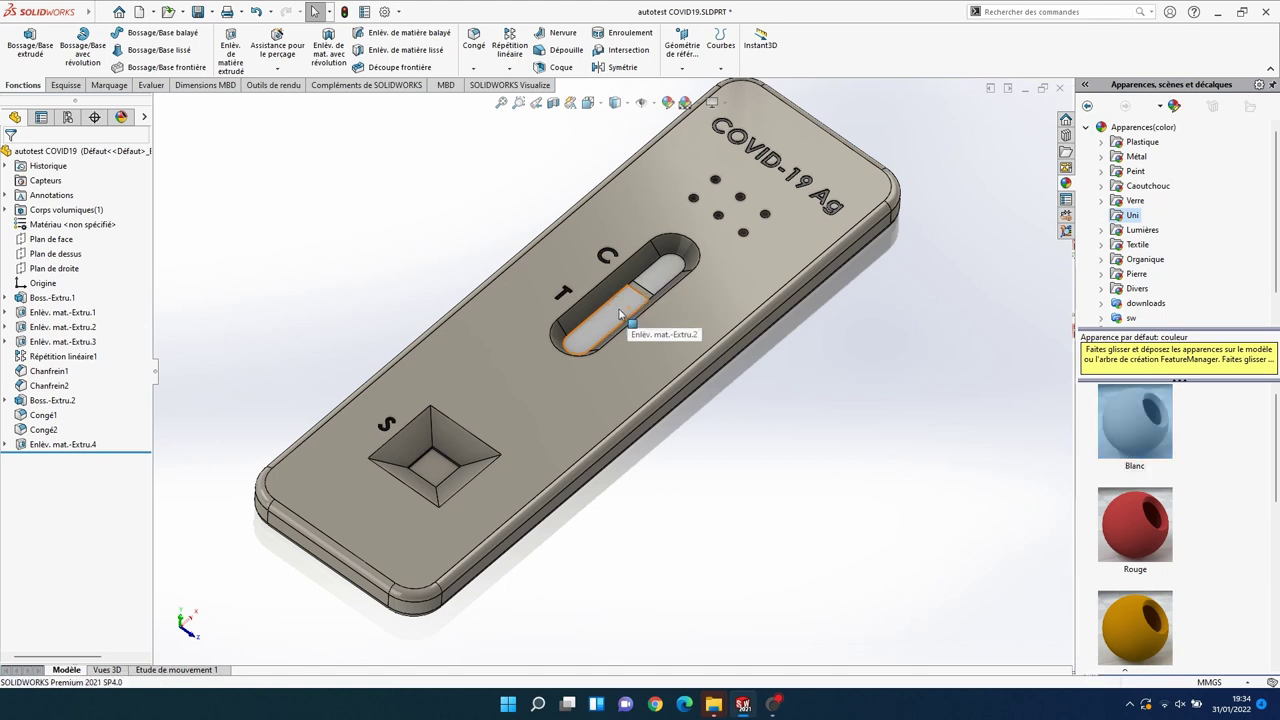
Step: Colour the Boss.-Extru.2 test line band Rouge and the S well floor Blanc
drag(1135, 525, 639, 287)
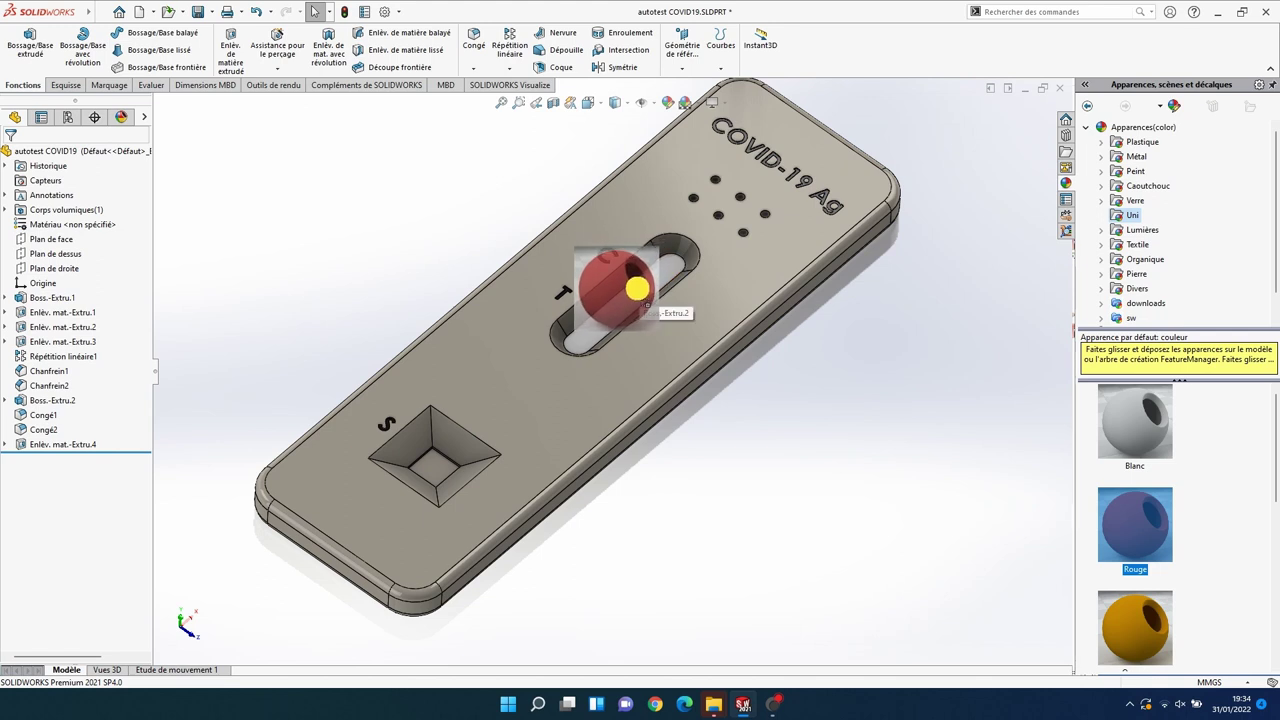
drag(639, 287, 640, 291)
click(640, 289)
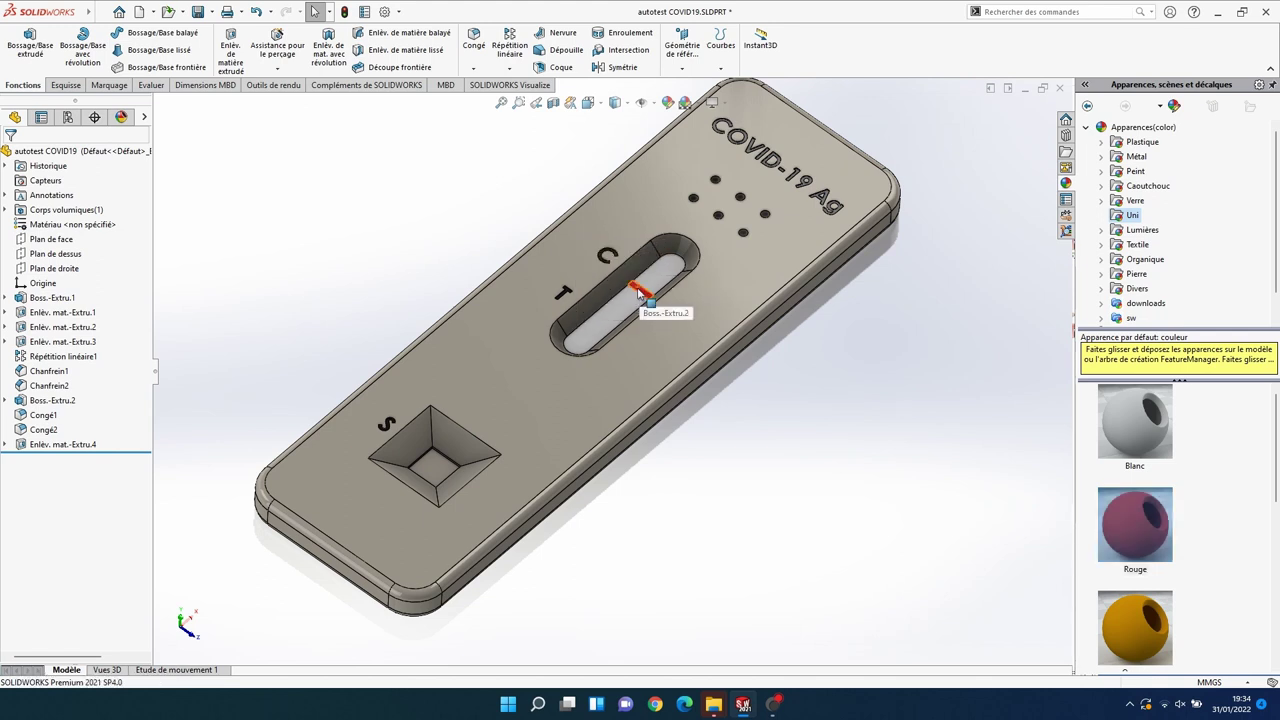
drag(1135, 425, 444, 466)
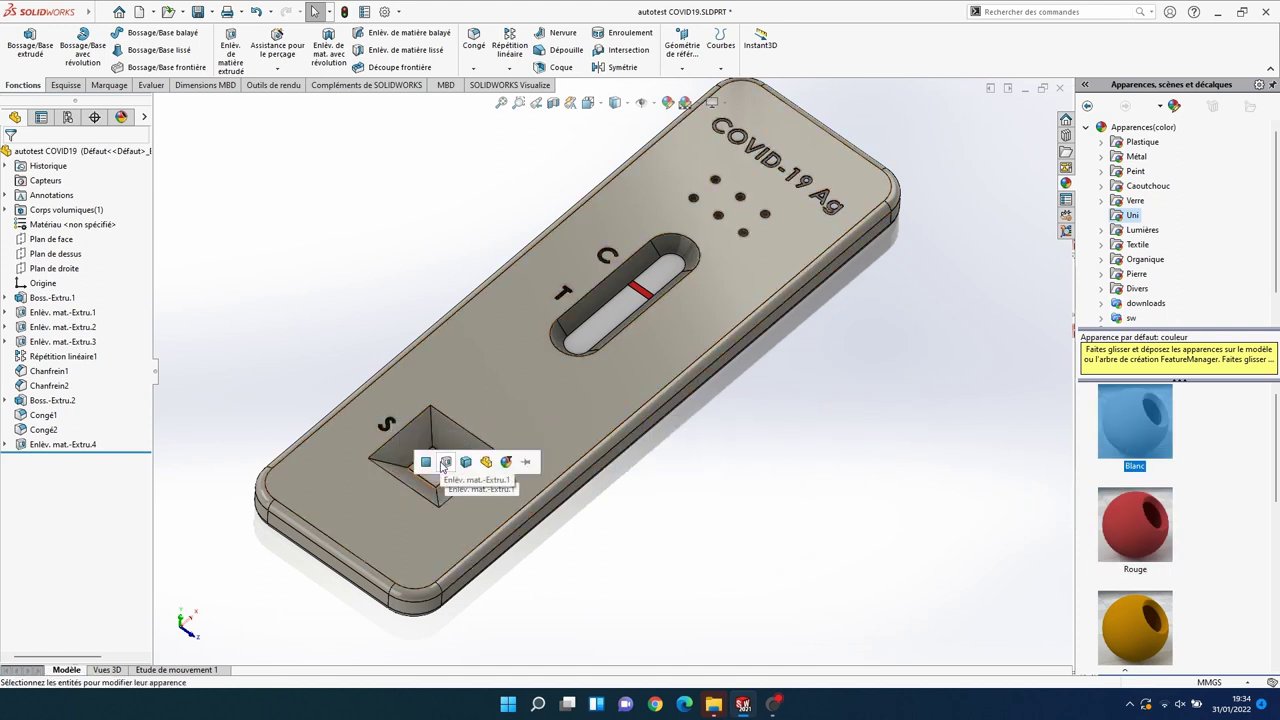
click(445, 462)
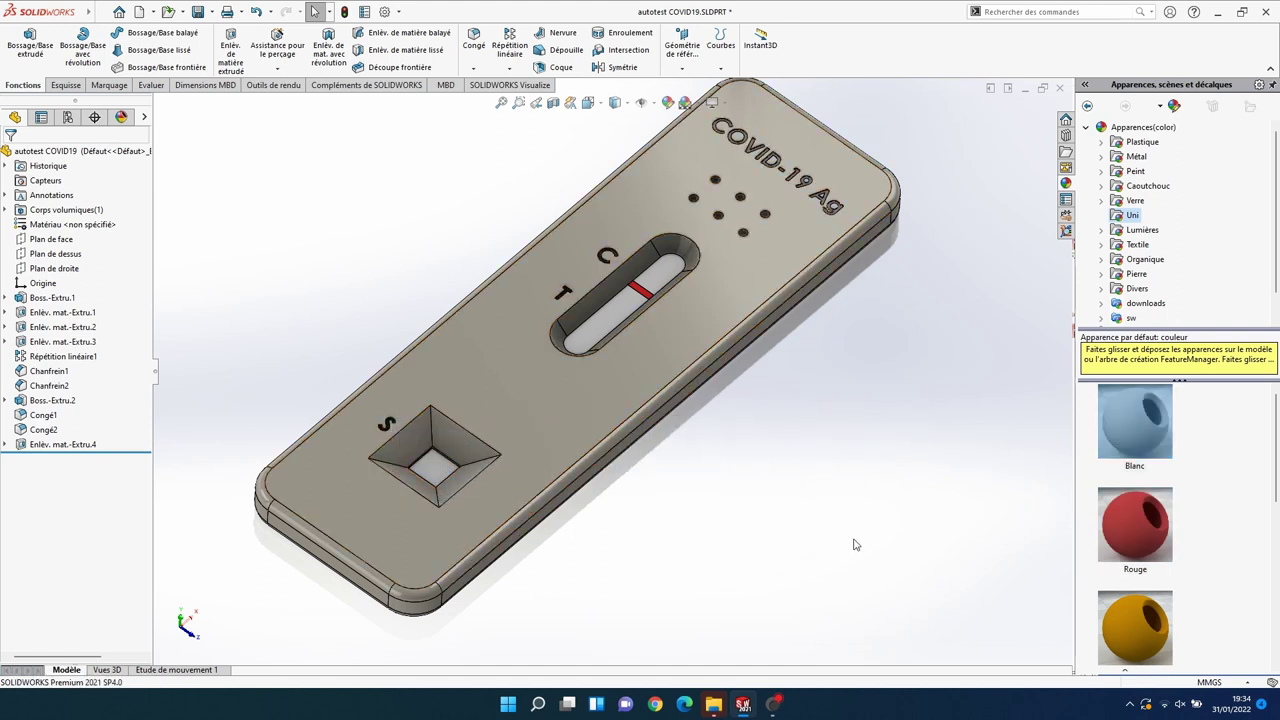
scroll(863, 517, up, 2)
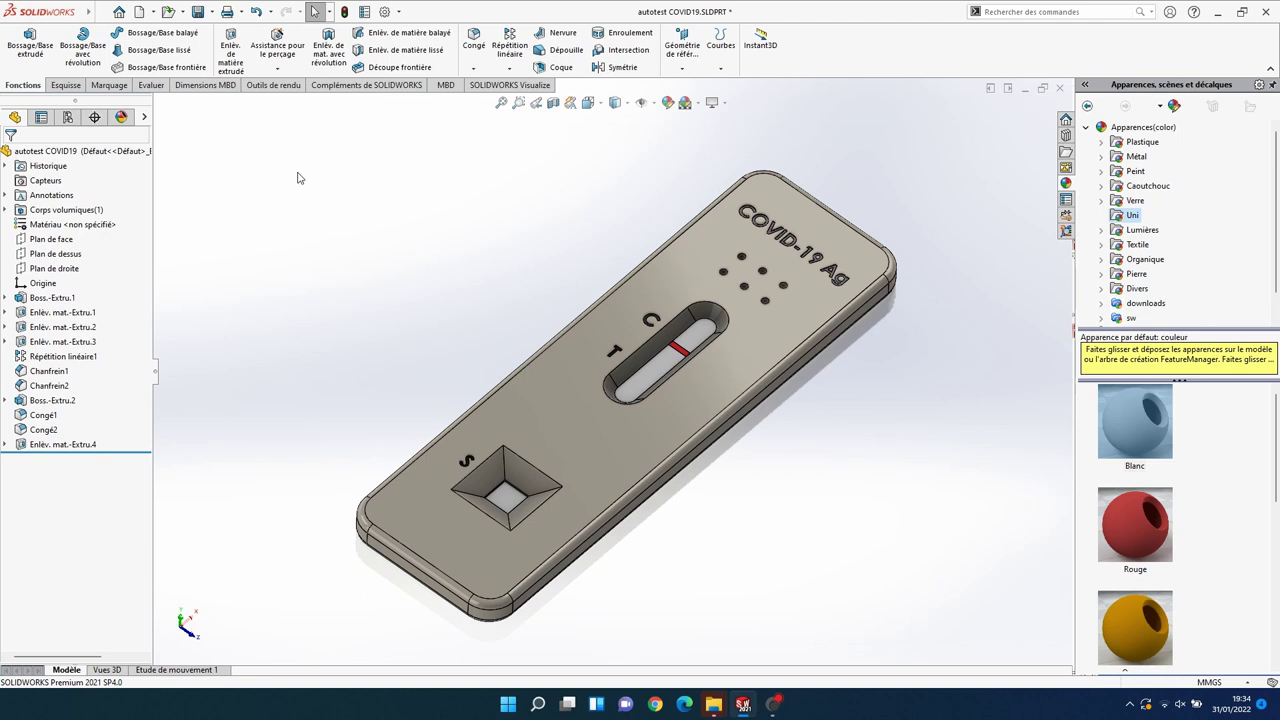
Step: Show the Outils de rendu tab and enable the PhotoView 360 add-in in Compléments
click(273, 86)
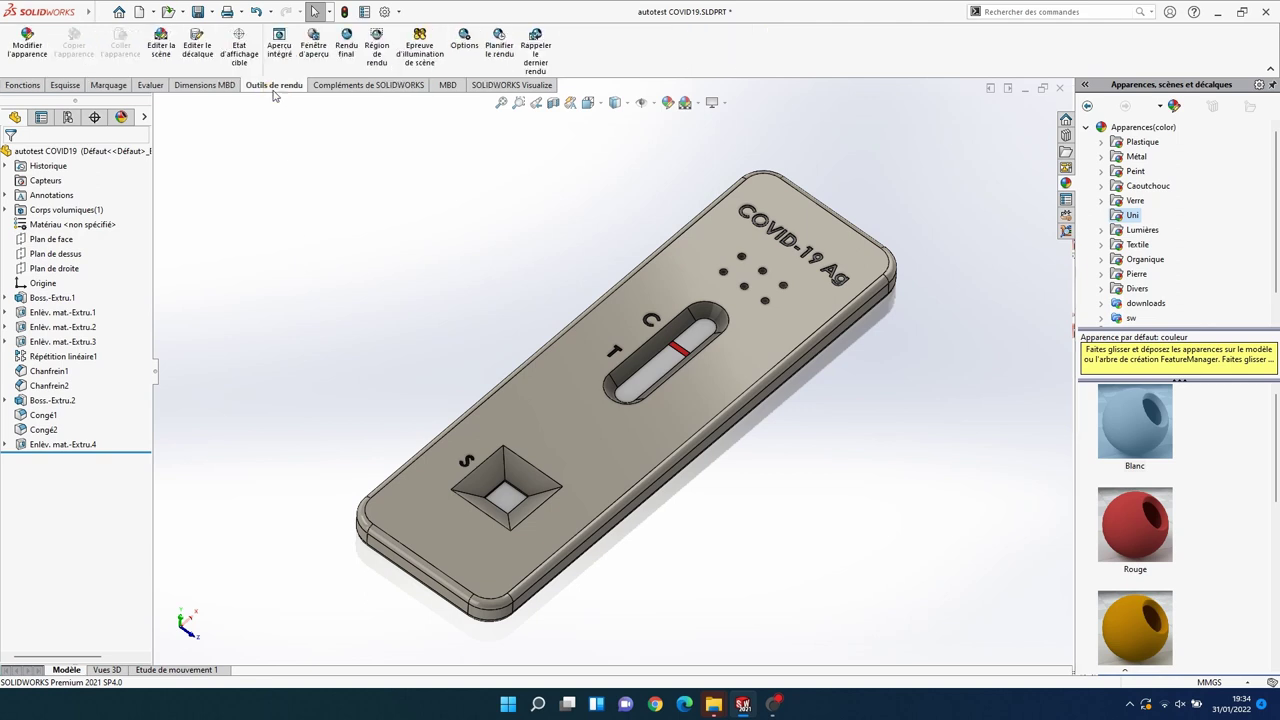
mouse_move(40, 11)
click(170, 11)
mouse_move(258, 12)
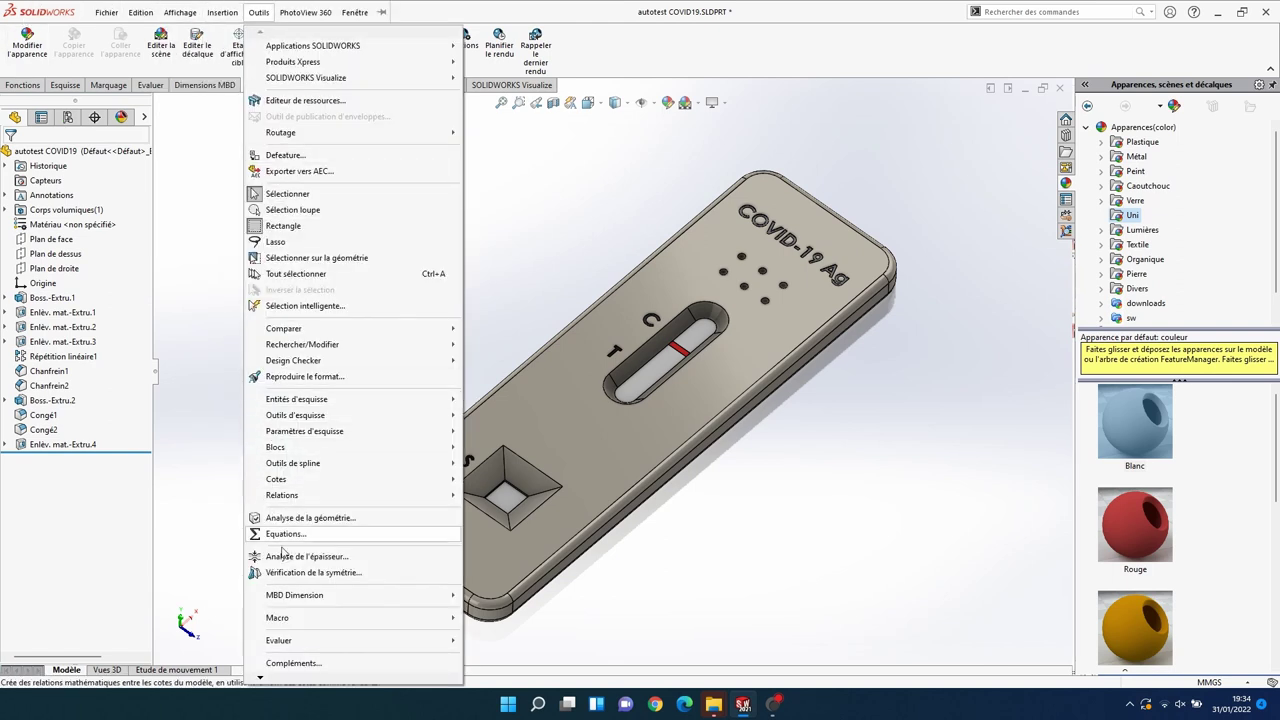
click(300, 664)
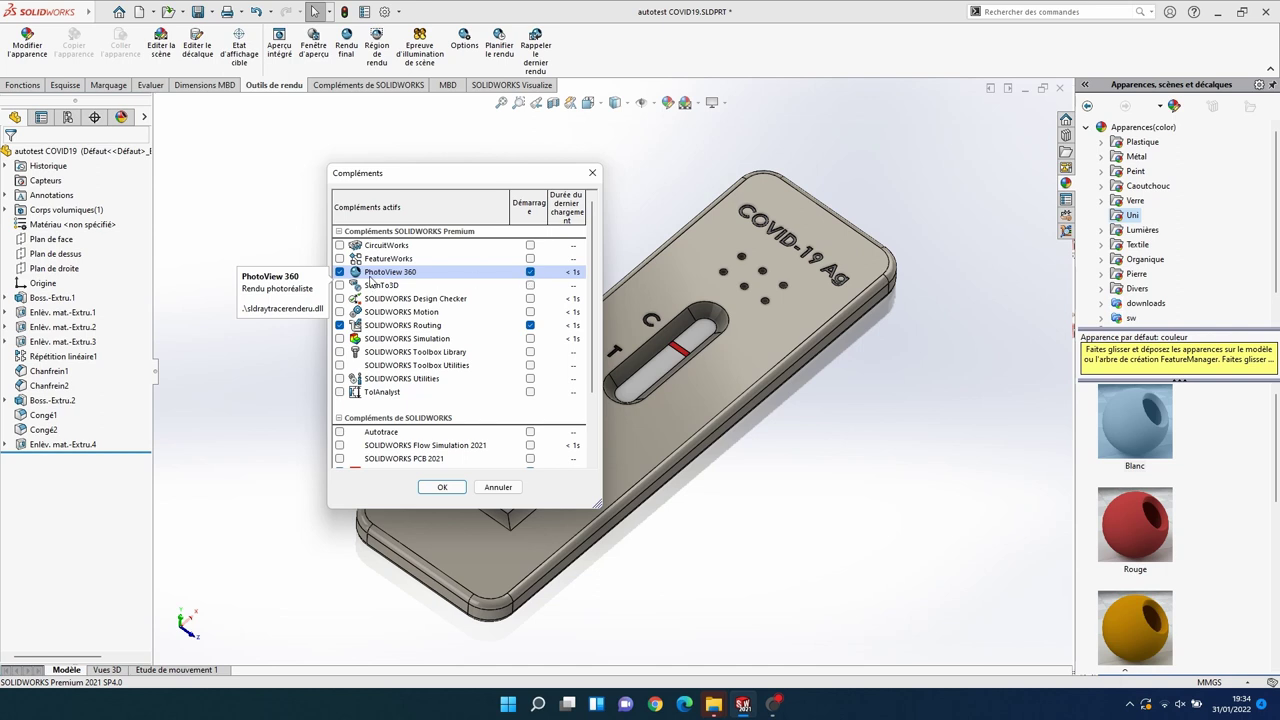
click(442, 487)
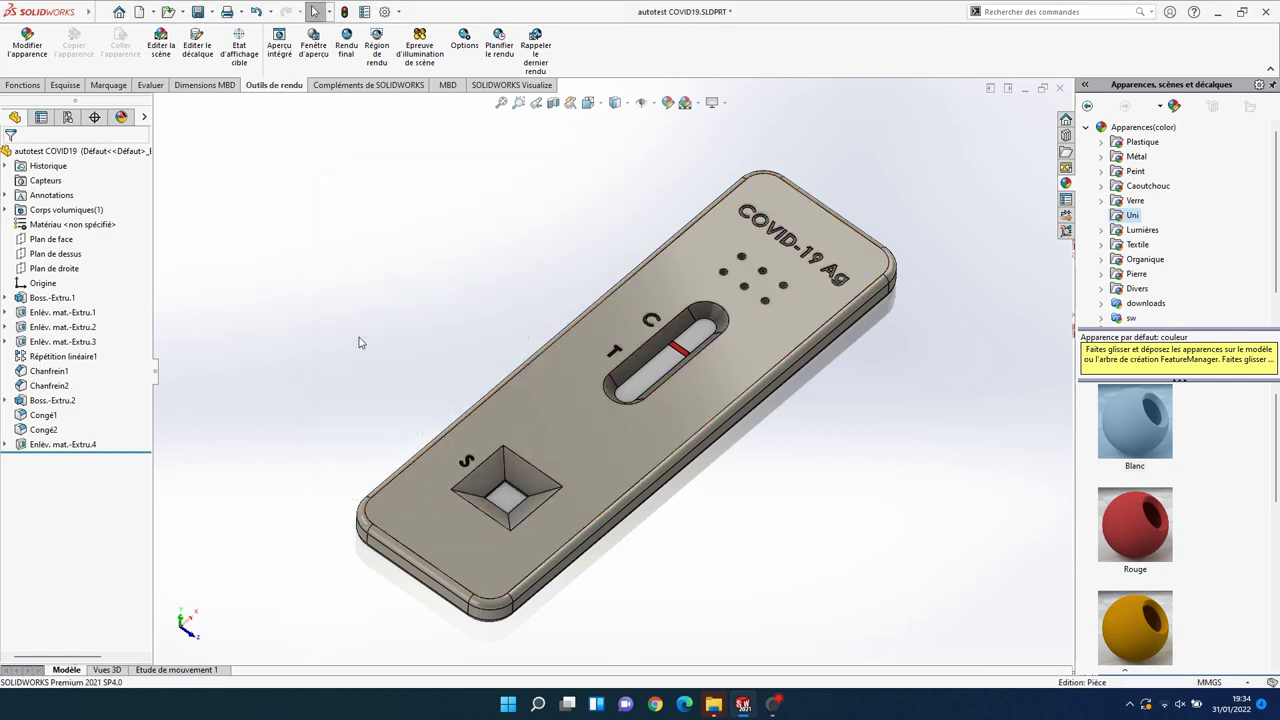
Step: Apply the 'Toile de fond - Gris avec éclairage en plongée' scene and open the Fenêtre d'aperçu render
click(698, 104)
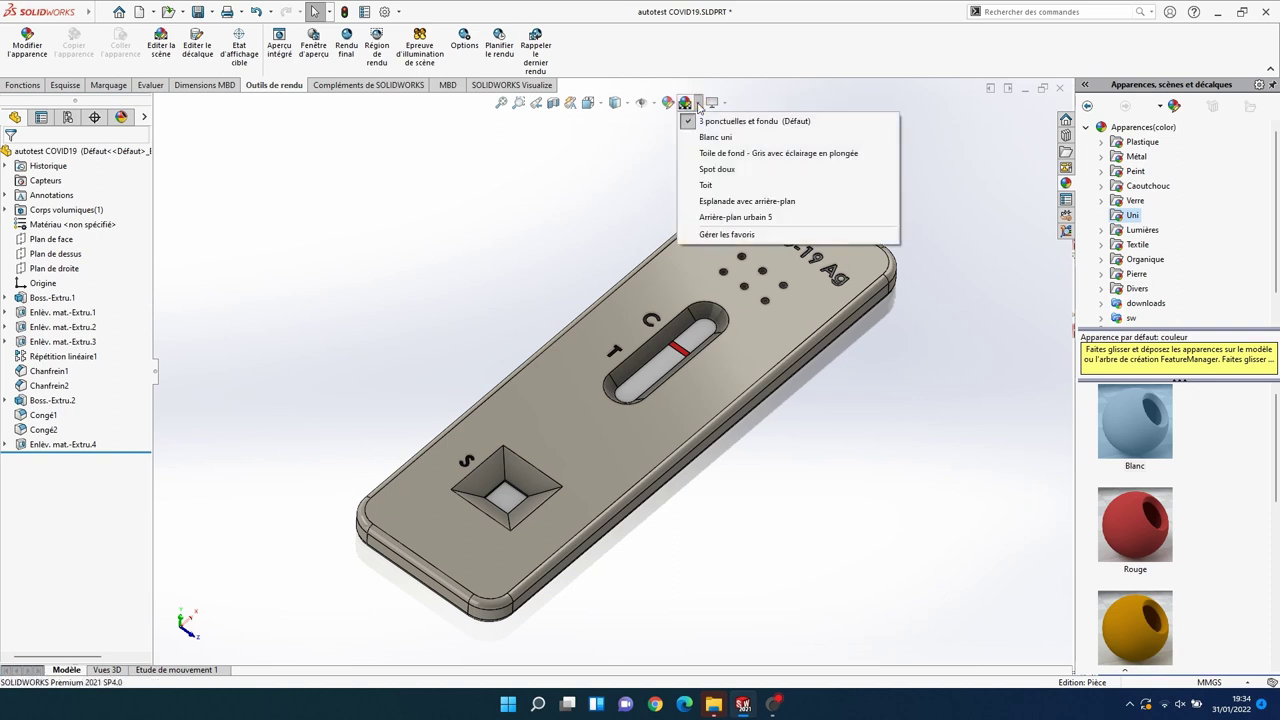
mouse_move(778, 153)
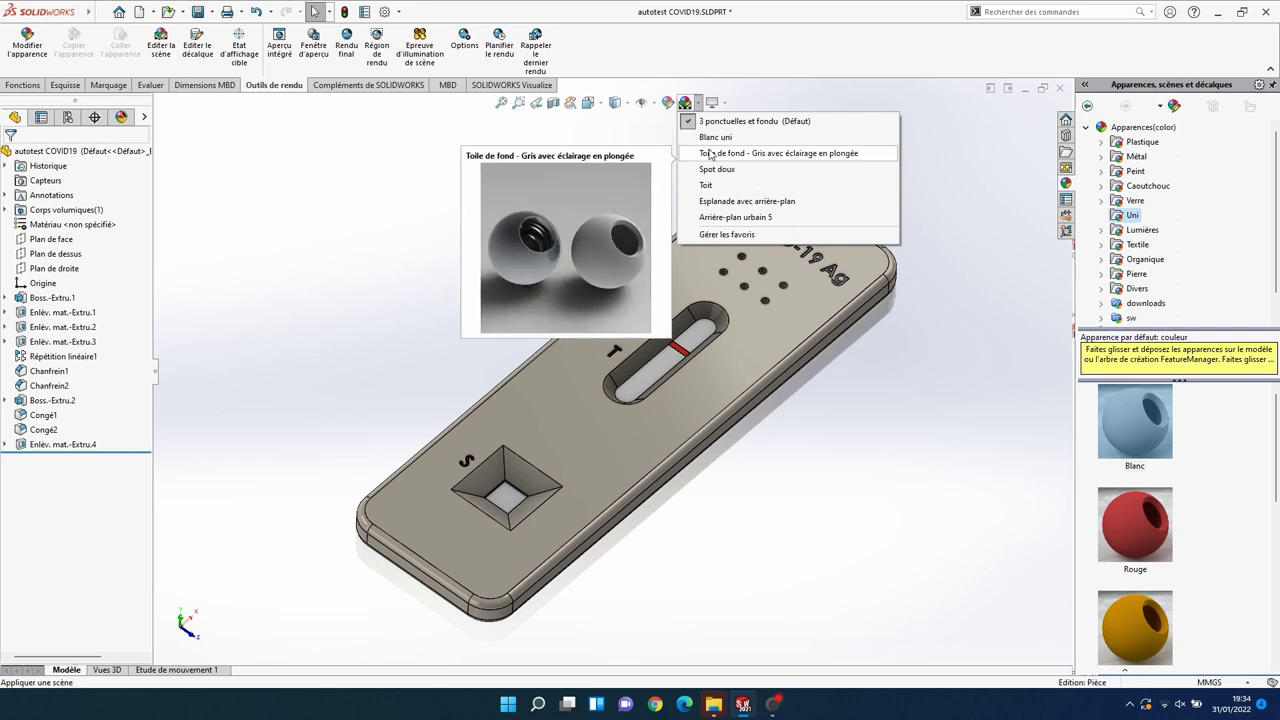
click(708, 153)
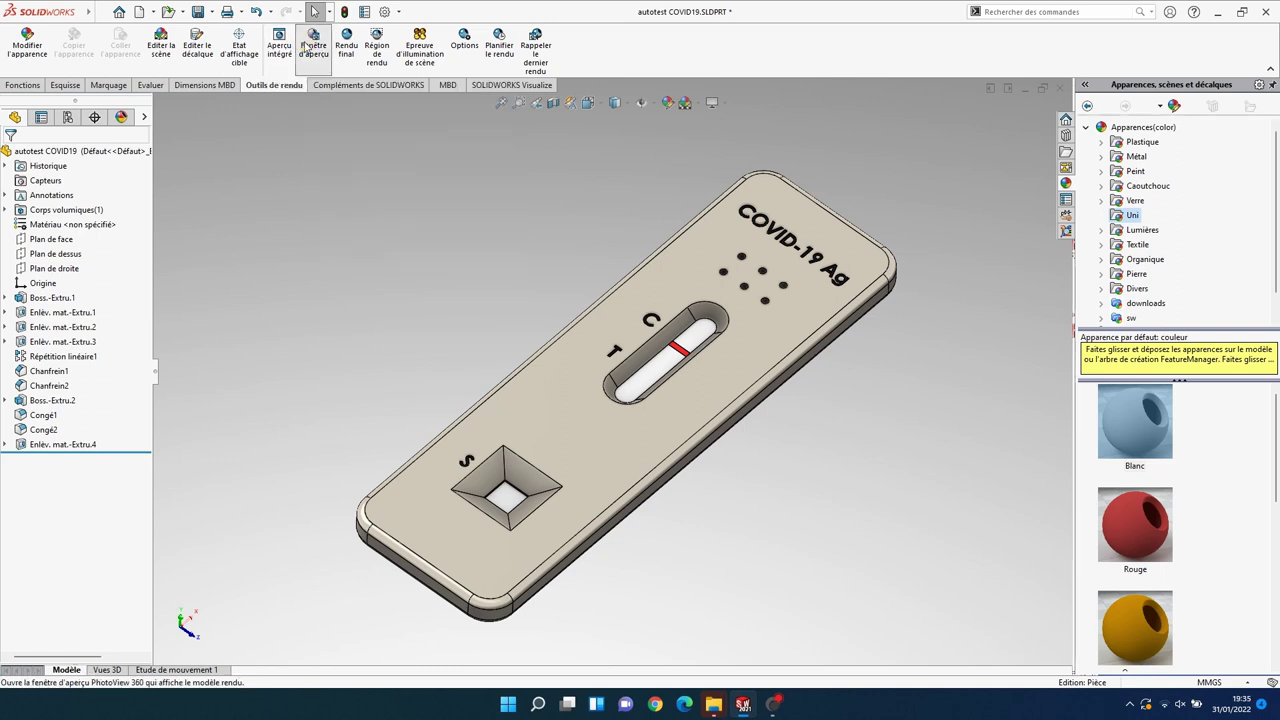
click(306, 46)
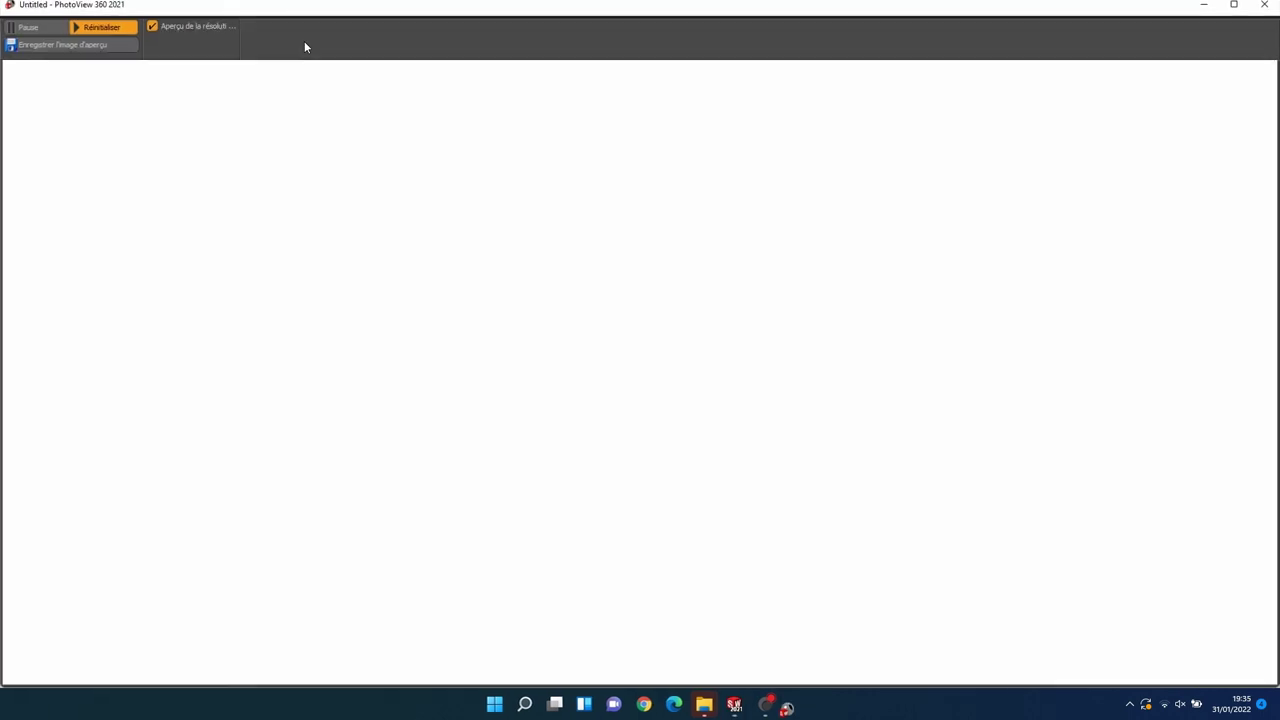
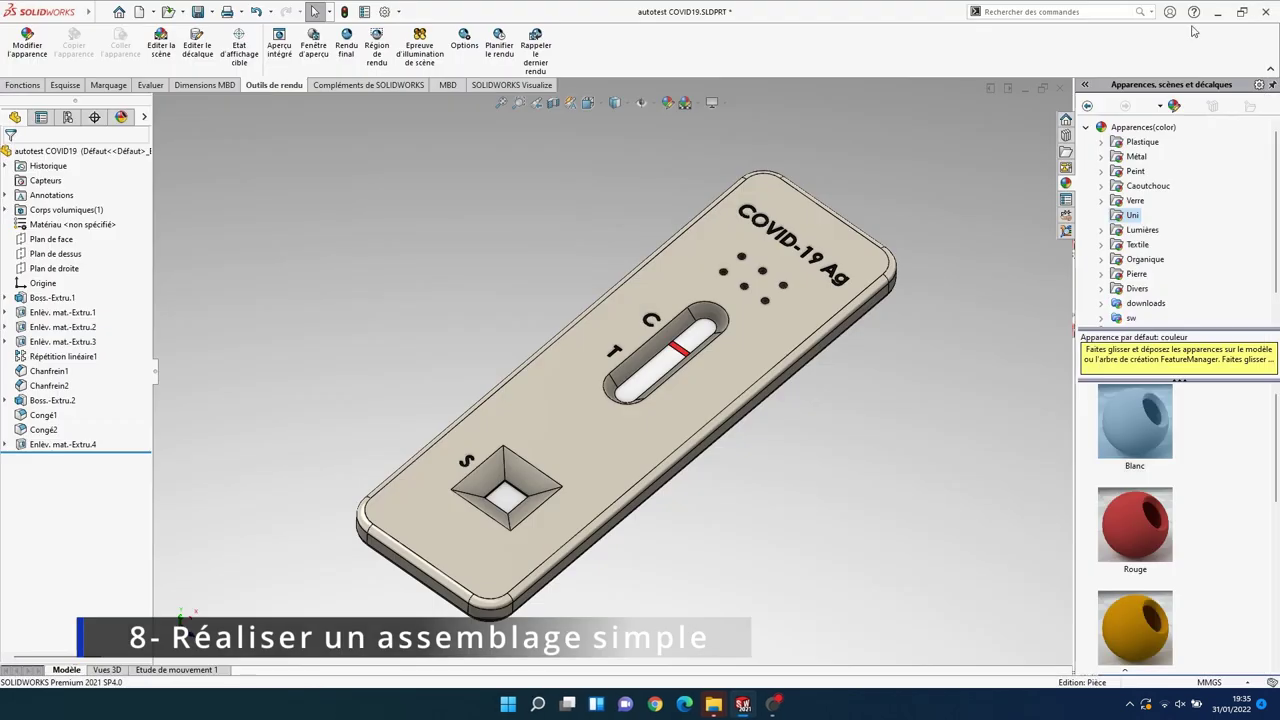
Step: Save the autotest COVID19 test cassette part
click(106, 12)
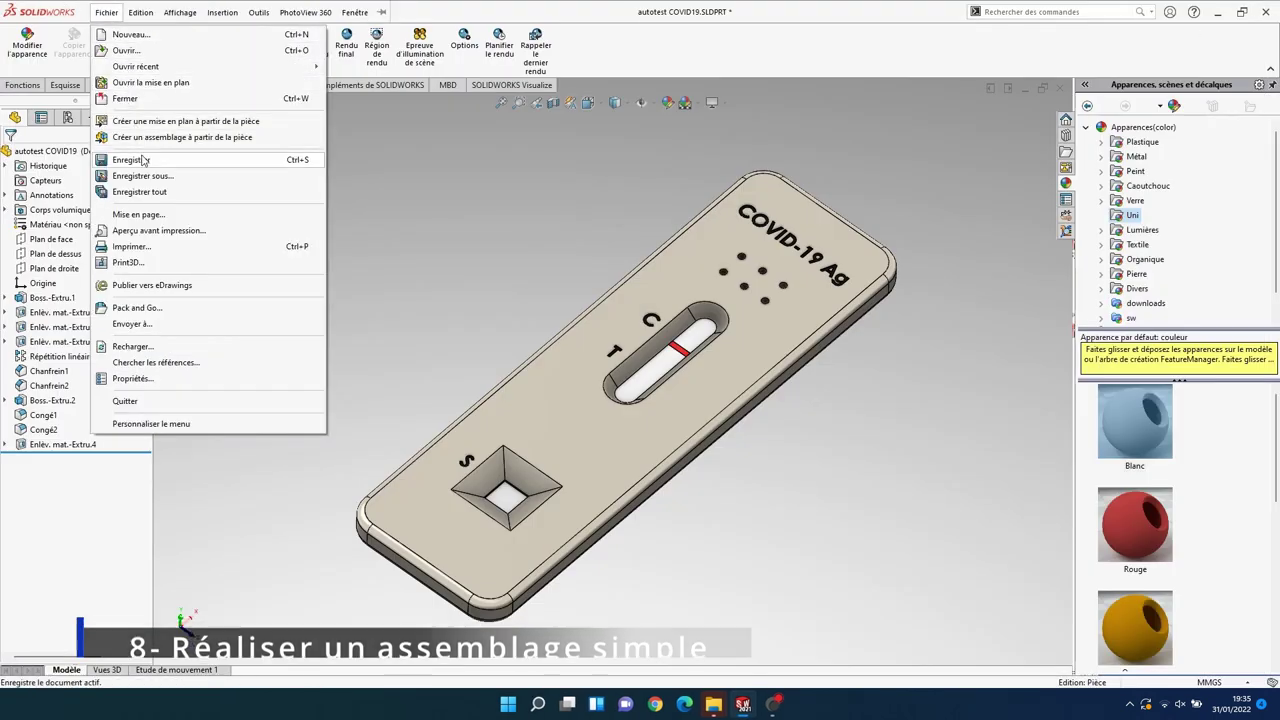
click(142, 158)
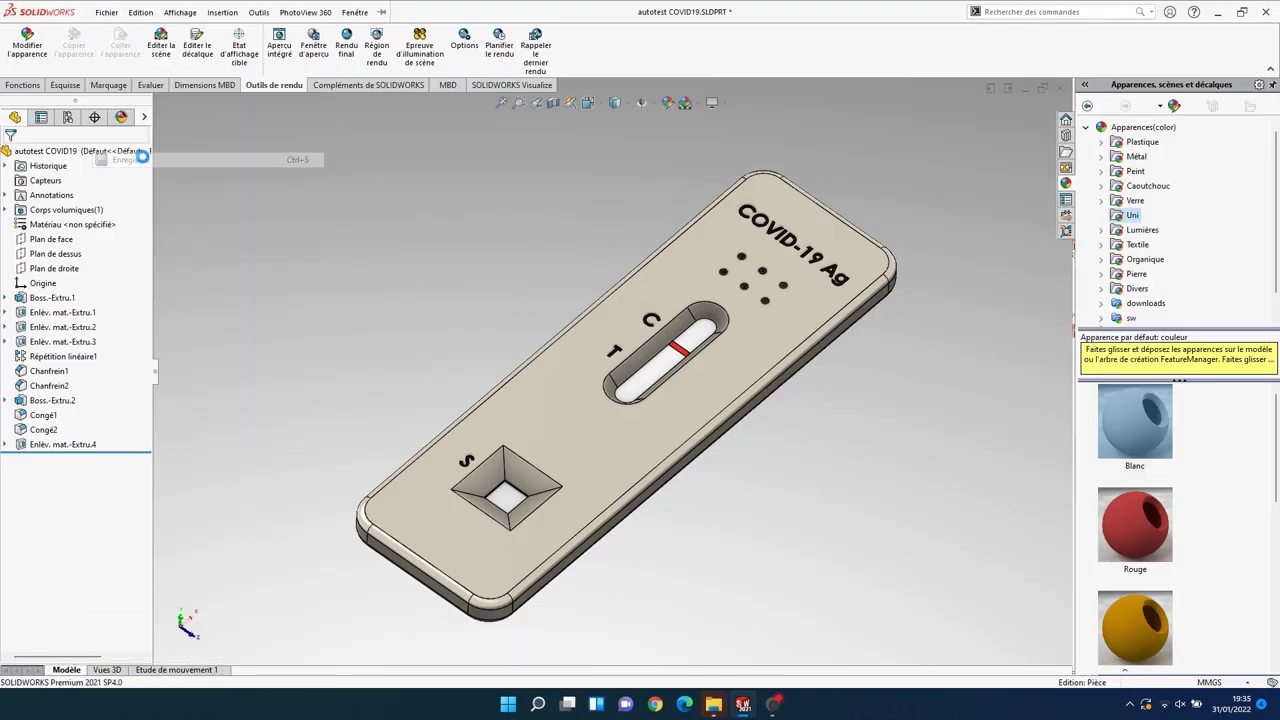
click(106, 14)
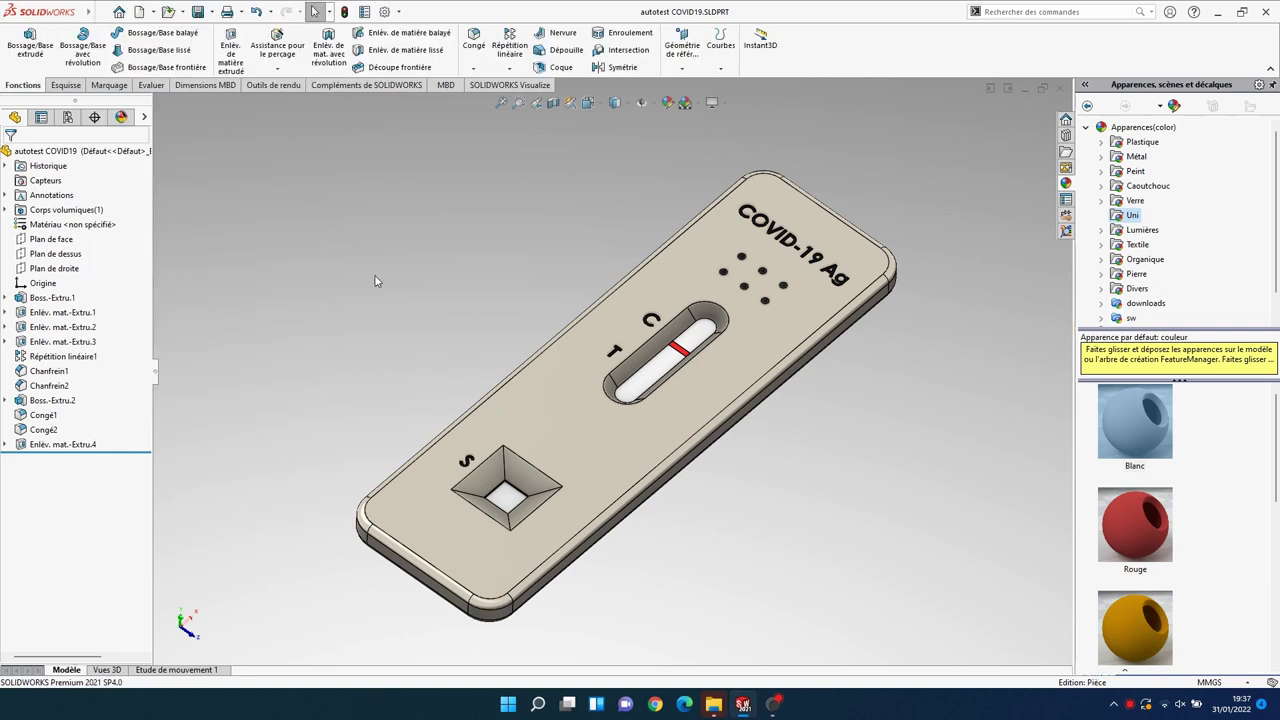
Step: Create a new empty part document
click(106, 12)
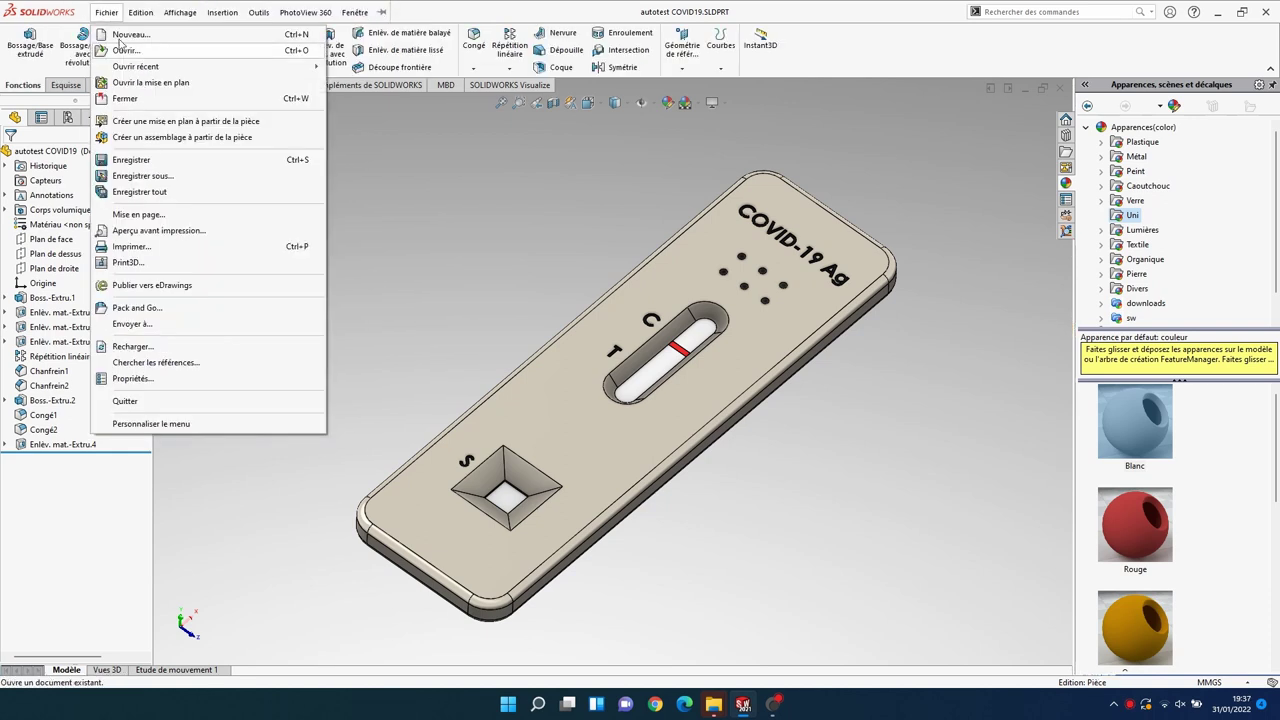
click(122, 35)
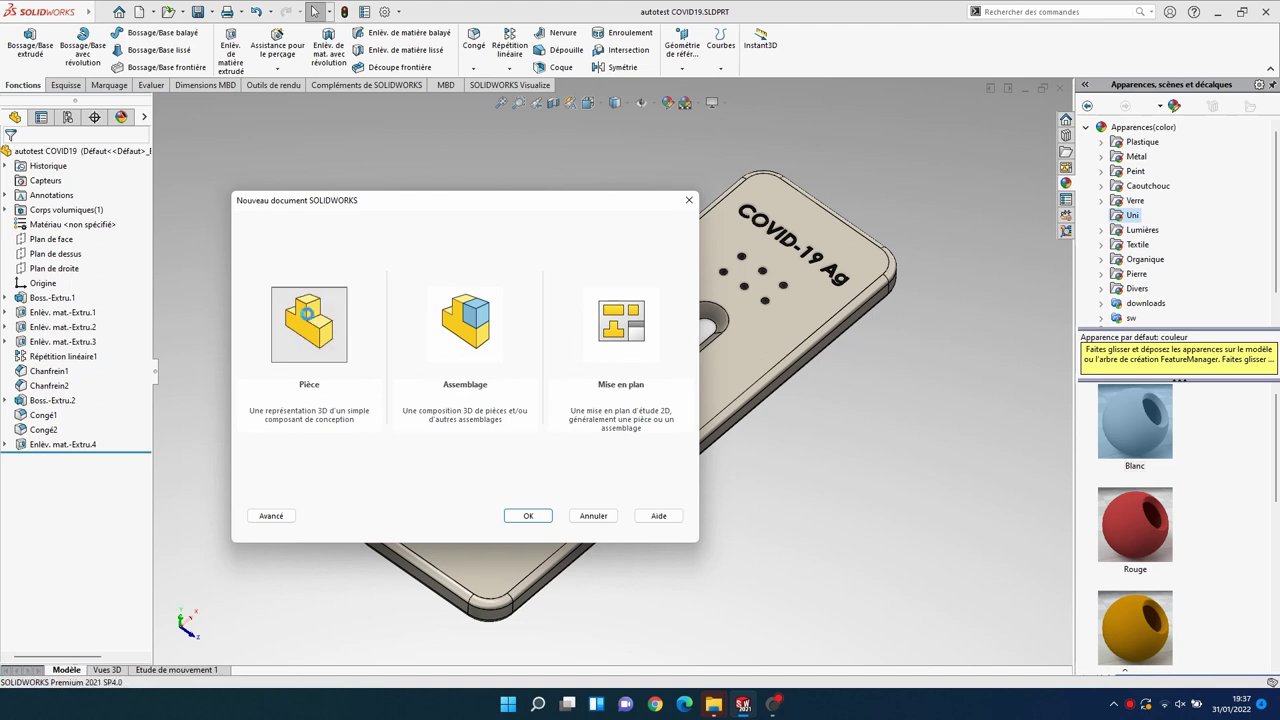
double_click(308, 314)
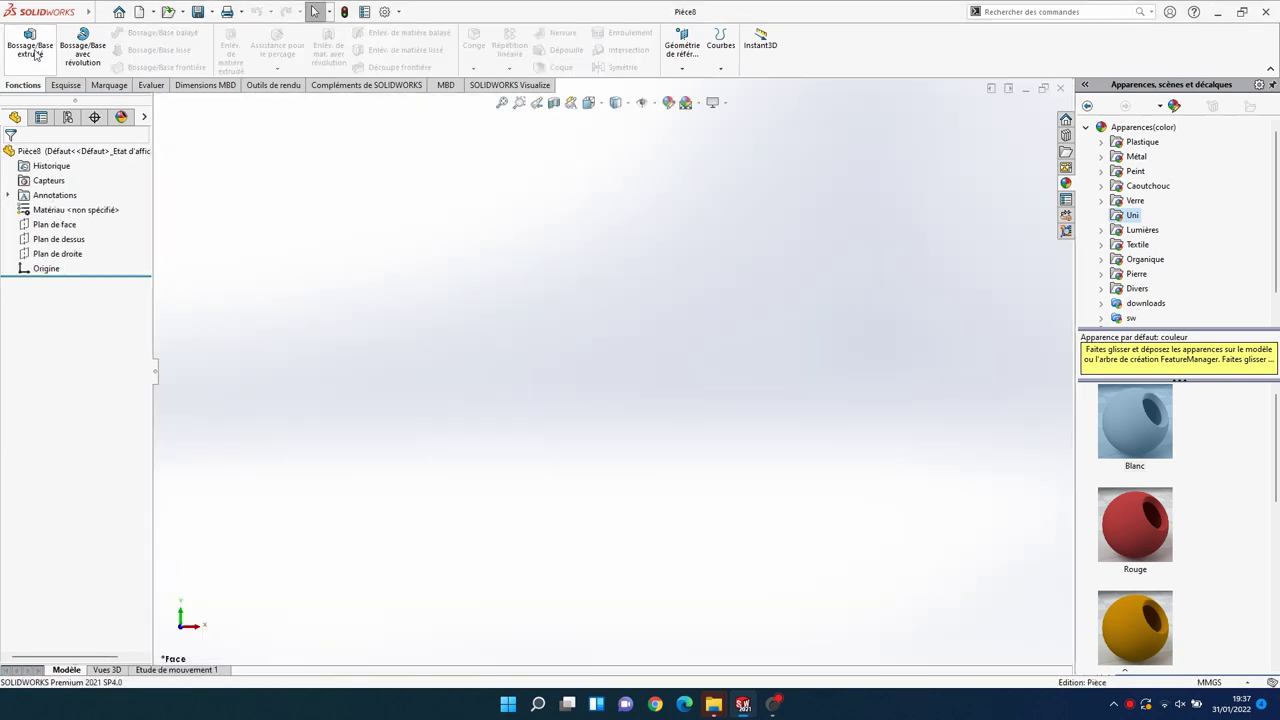
Step: Sketch a corner rectangle from the origin on the Top Plane
click(36, 55)
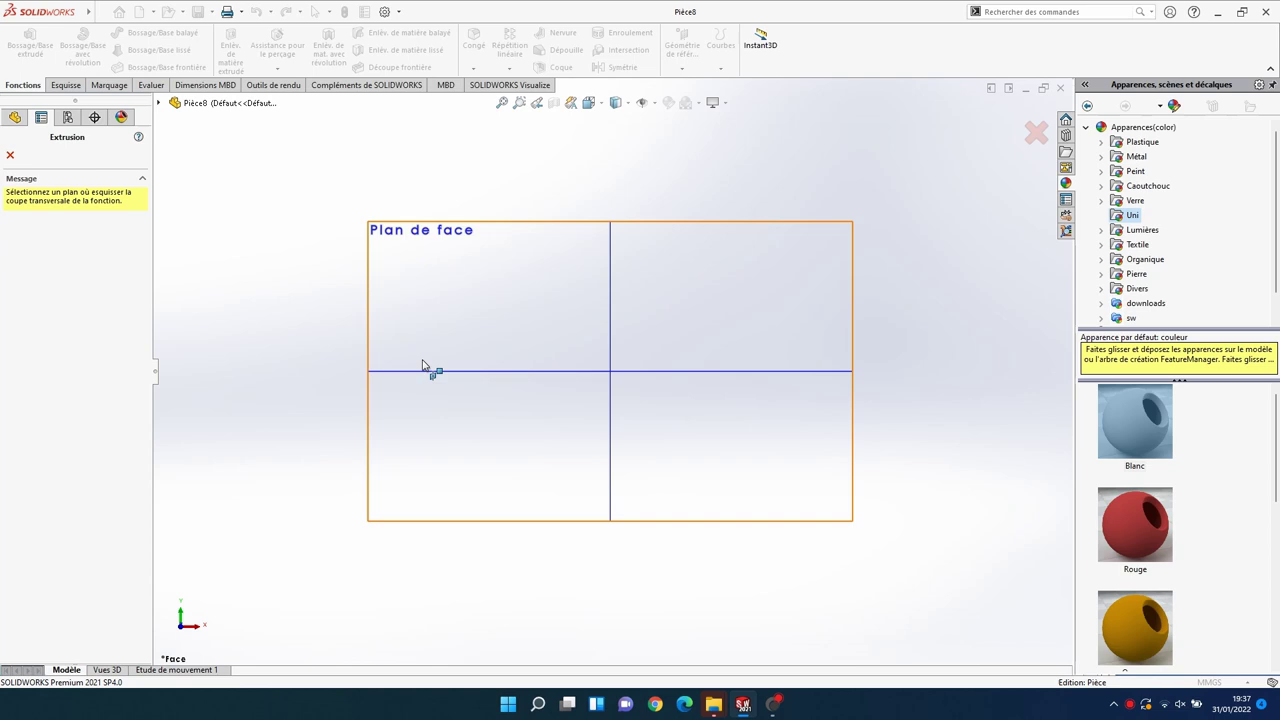
middle_drag(422, 366, 514, 246)
click(407, 390)
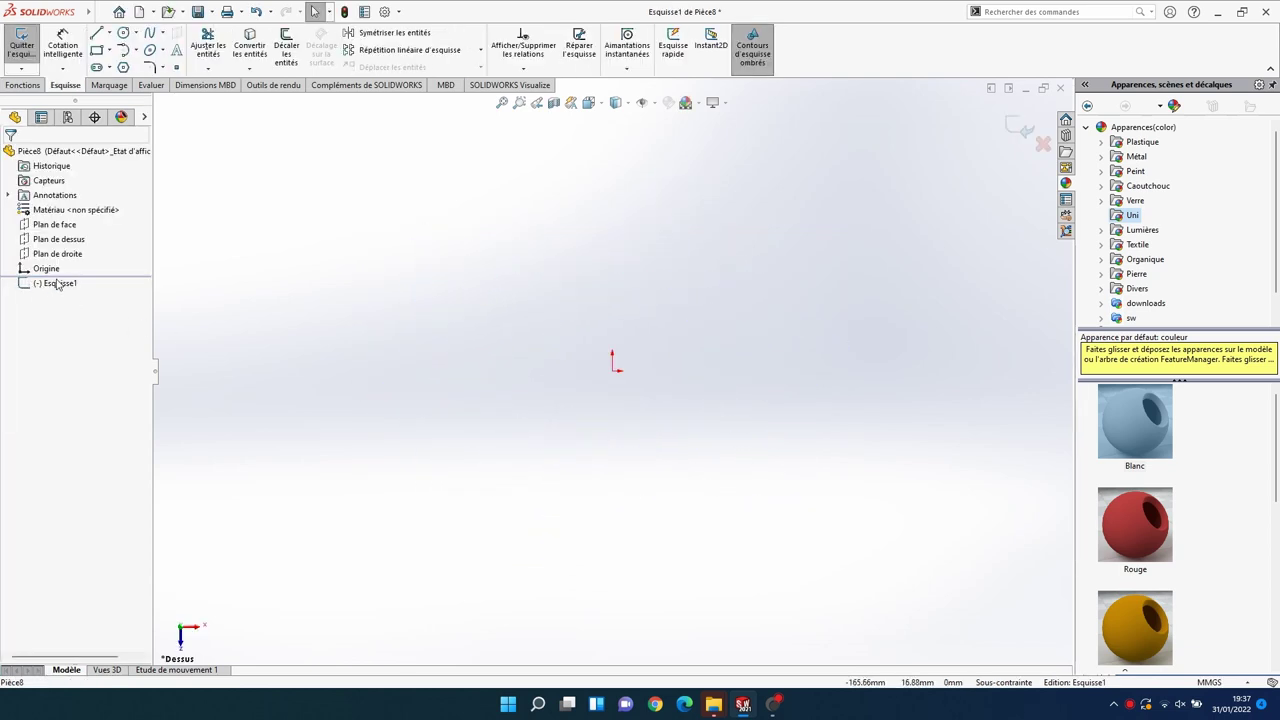
click(96, 49)
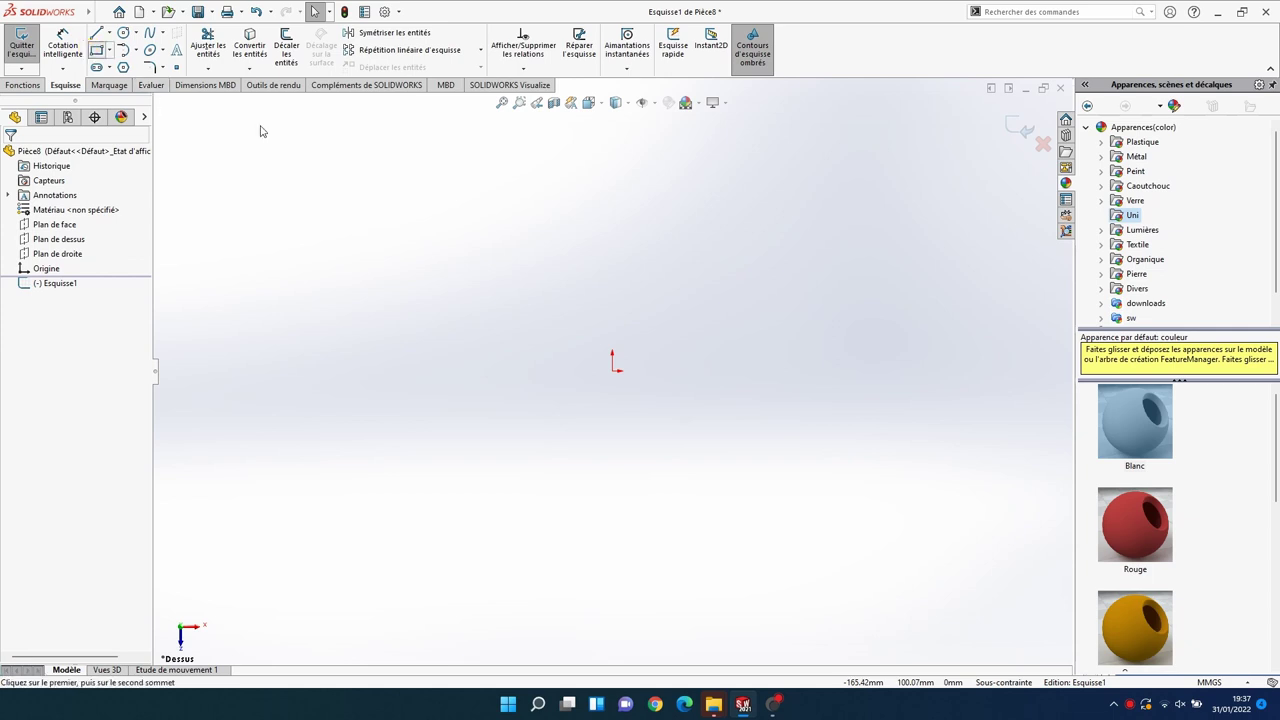
drag(612, 370, 820, 160)
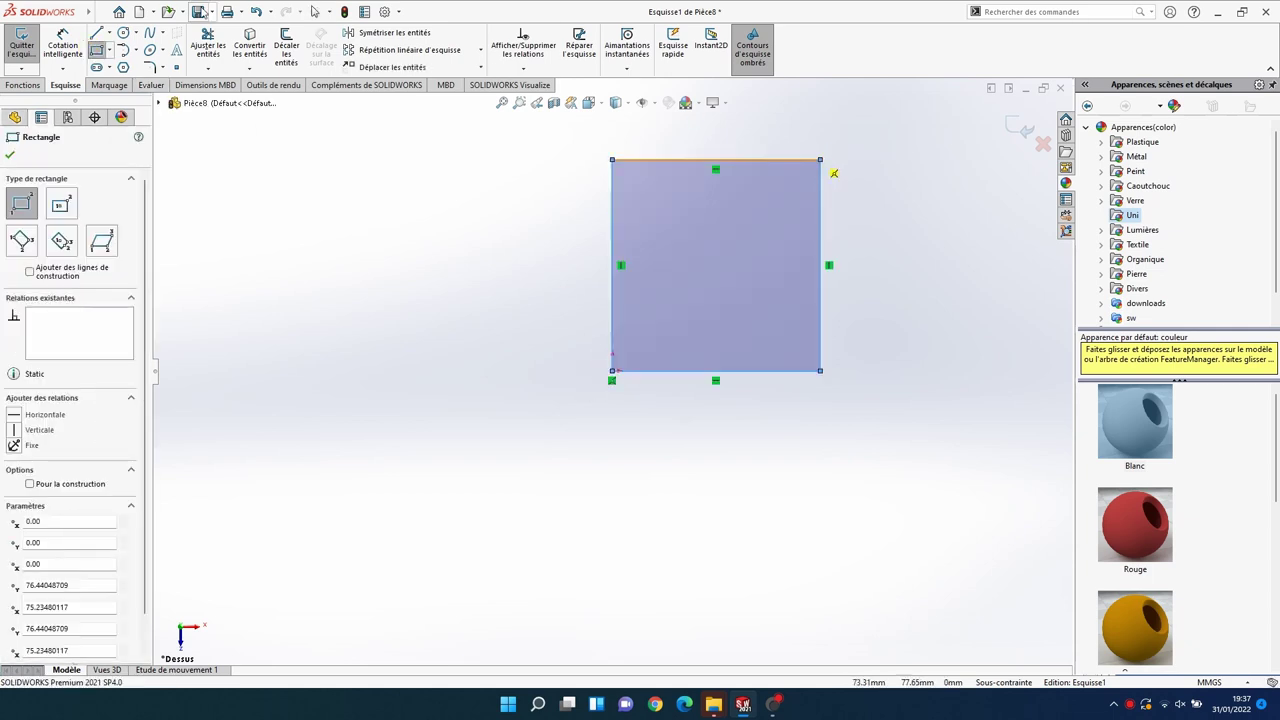
key(Escape)
Step: Dimension the rectangle to 600 × 600 mm
click(666, 160)
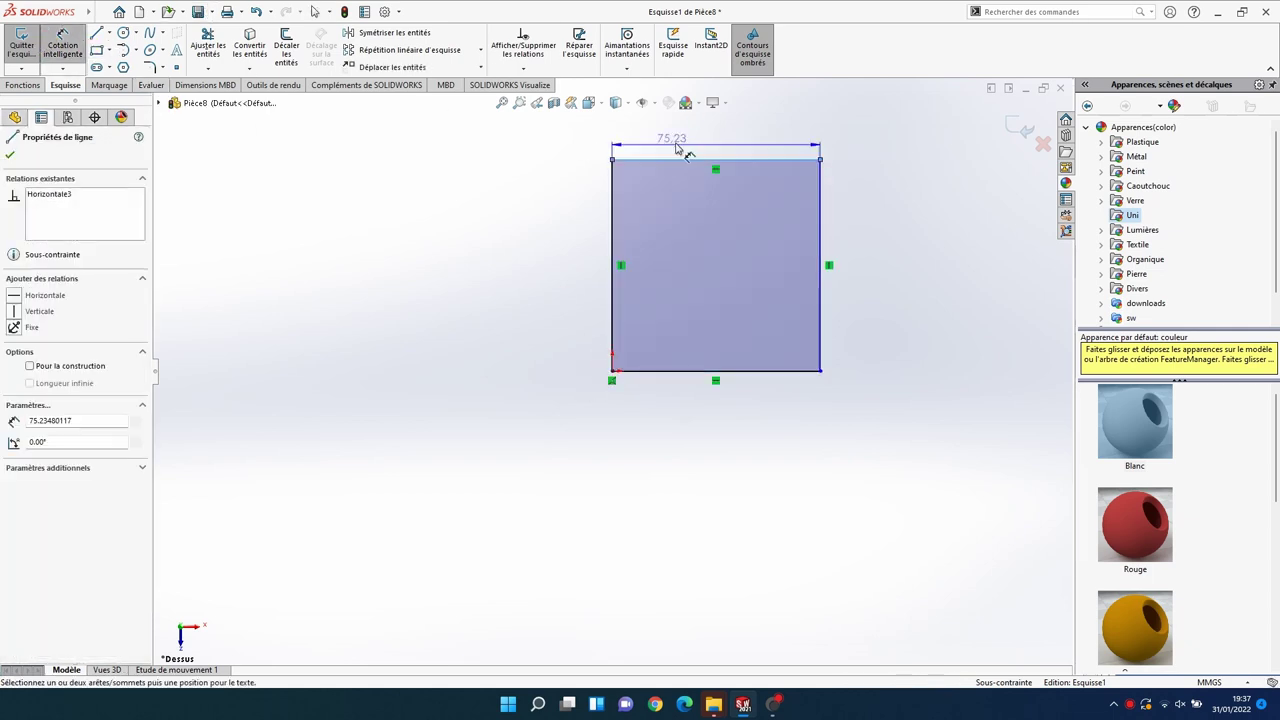
click(677, 147)
text(600)
key(Return)
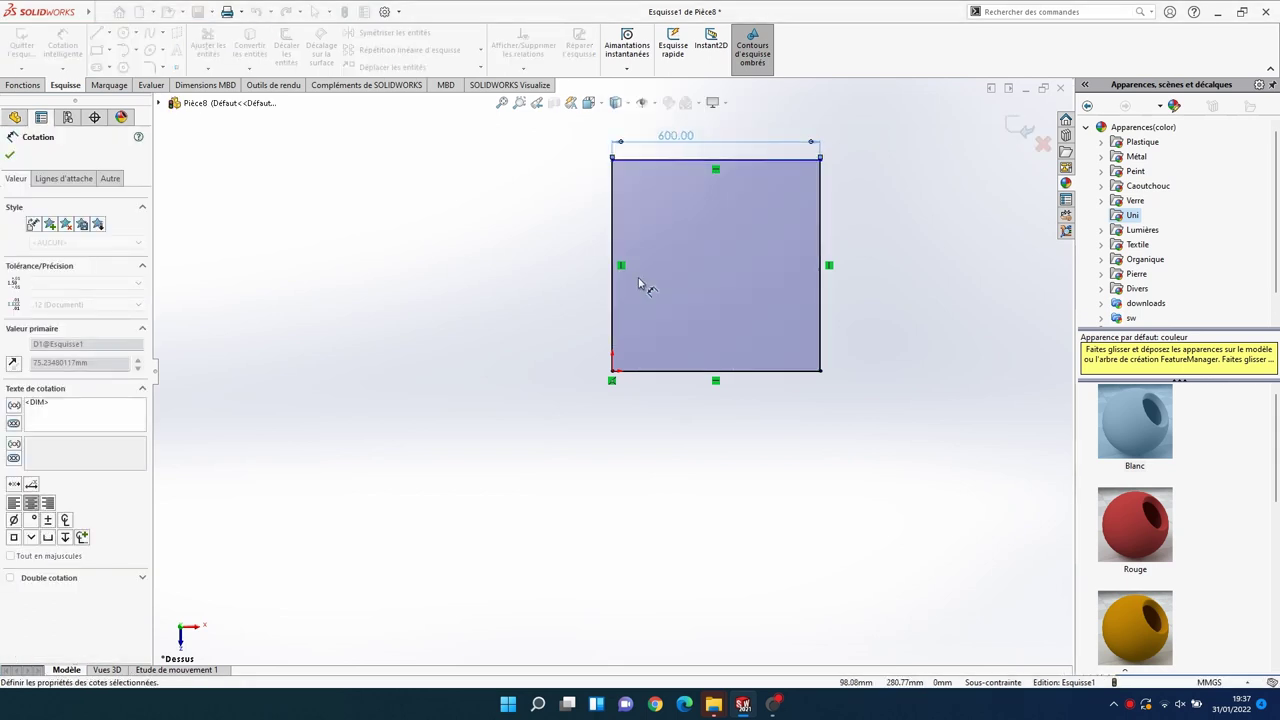
click(612, 257)
click(567, 255)
text(600)
key(Return)
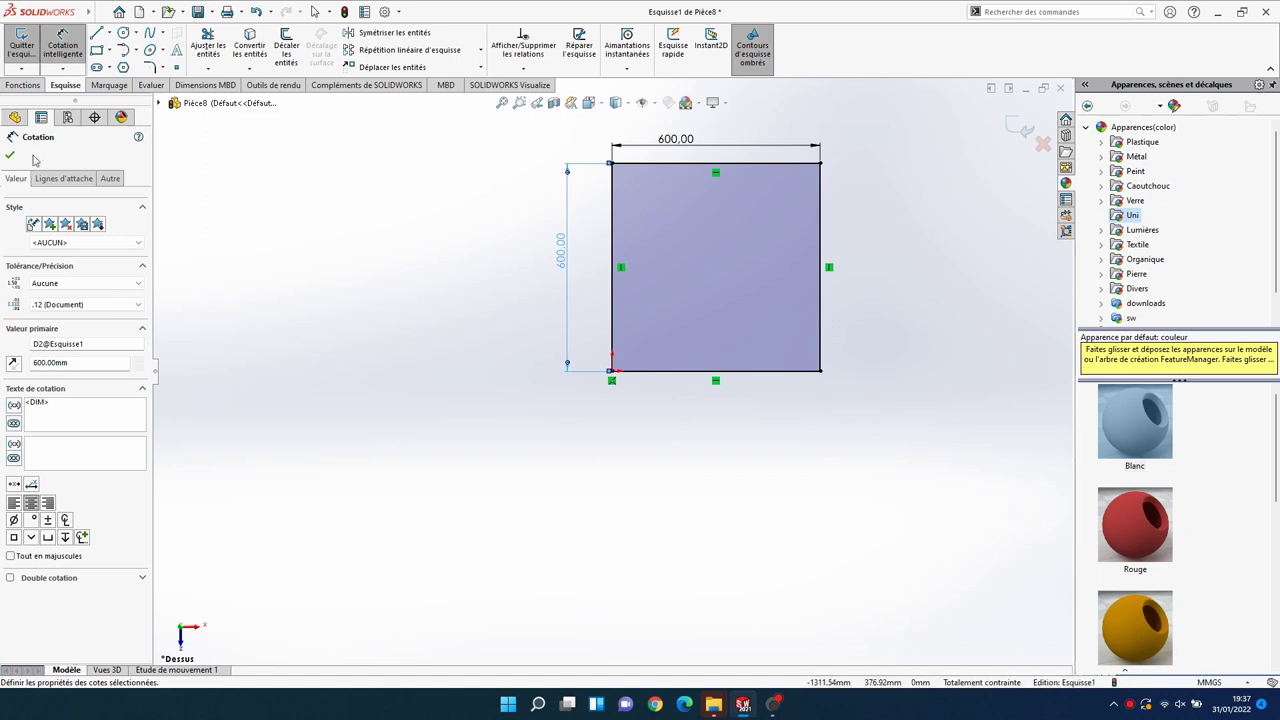
click(10, 155)
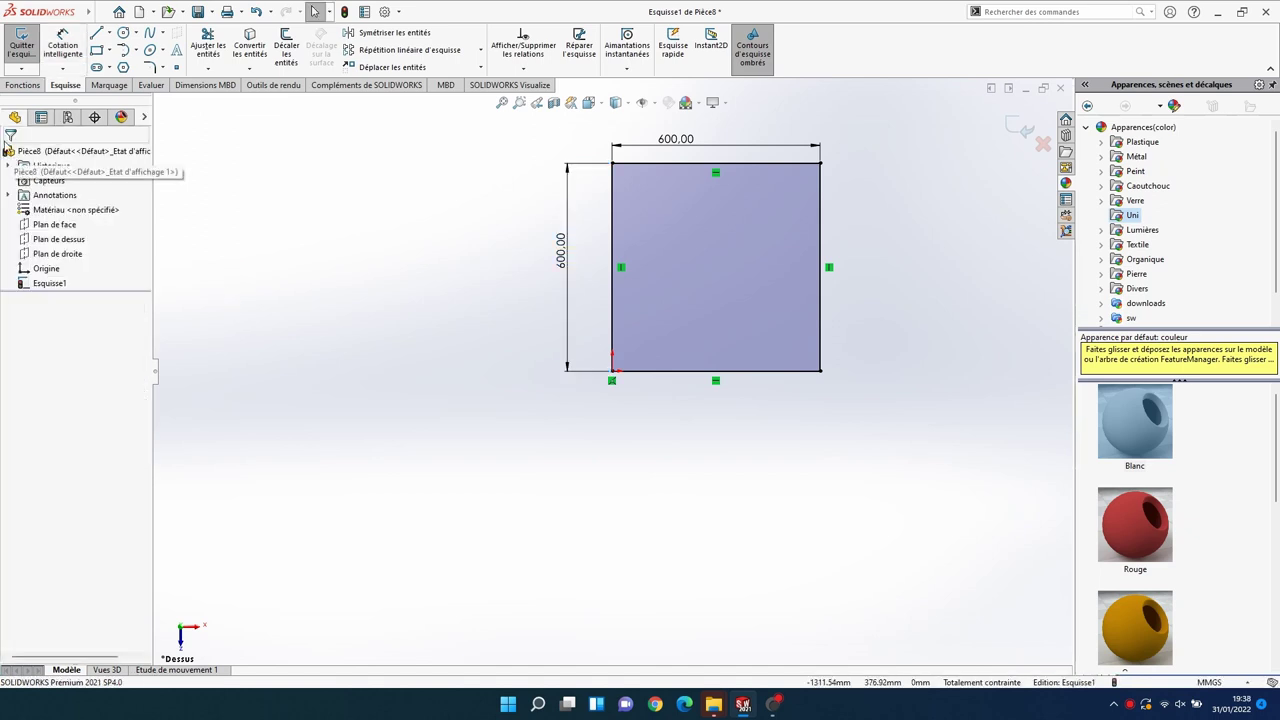
Step: Extrude the square sketch 10 mm into a plate
click(22, 85)
click(30, 50)
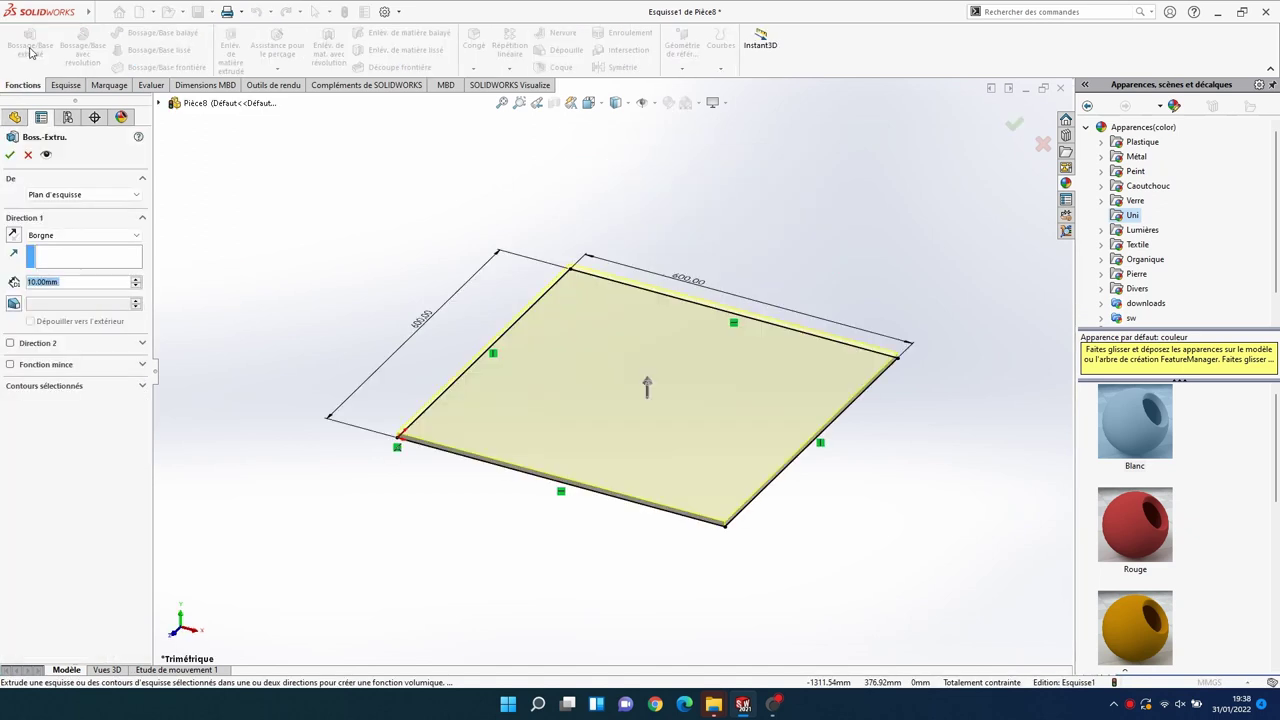
click(10, 155)
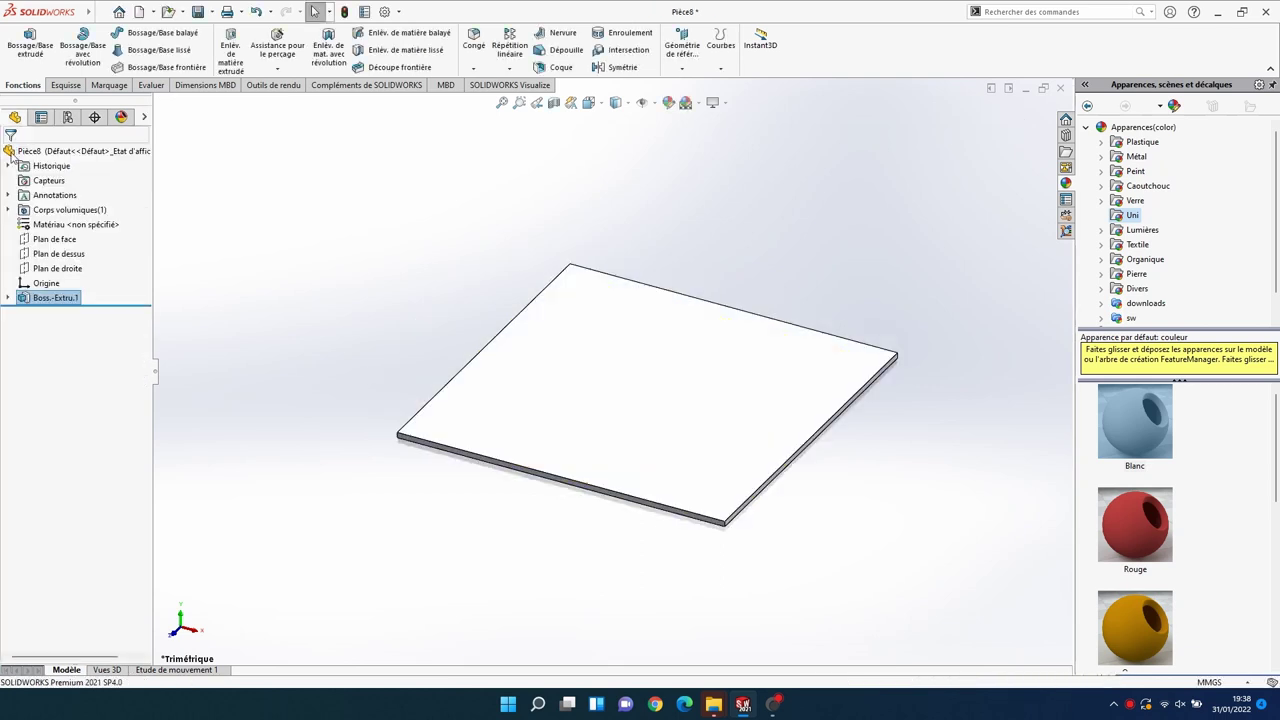
Step: Save the plate part as table.SLDPRT, then start a new document
click(106, 12)
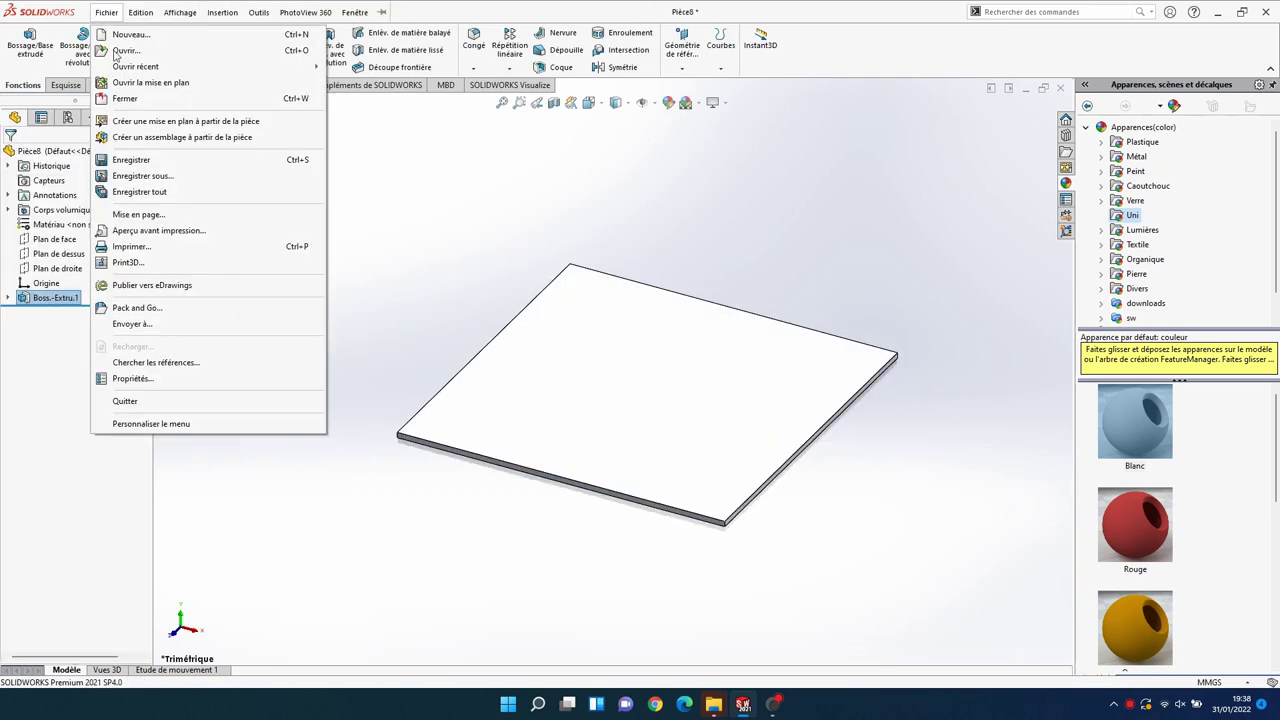
click(171, 181)
text(table)
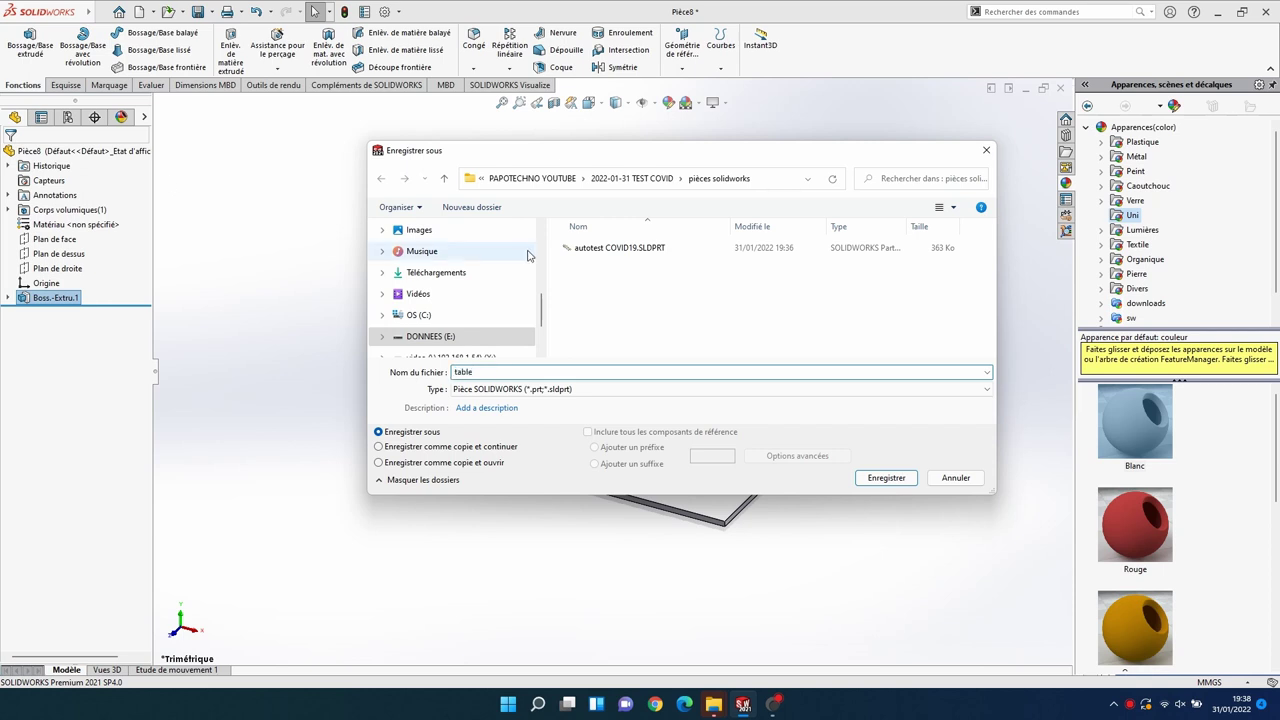
click(876, 485)
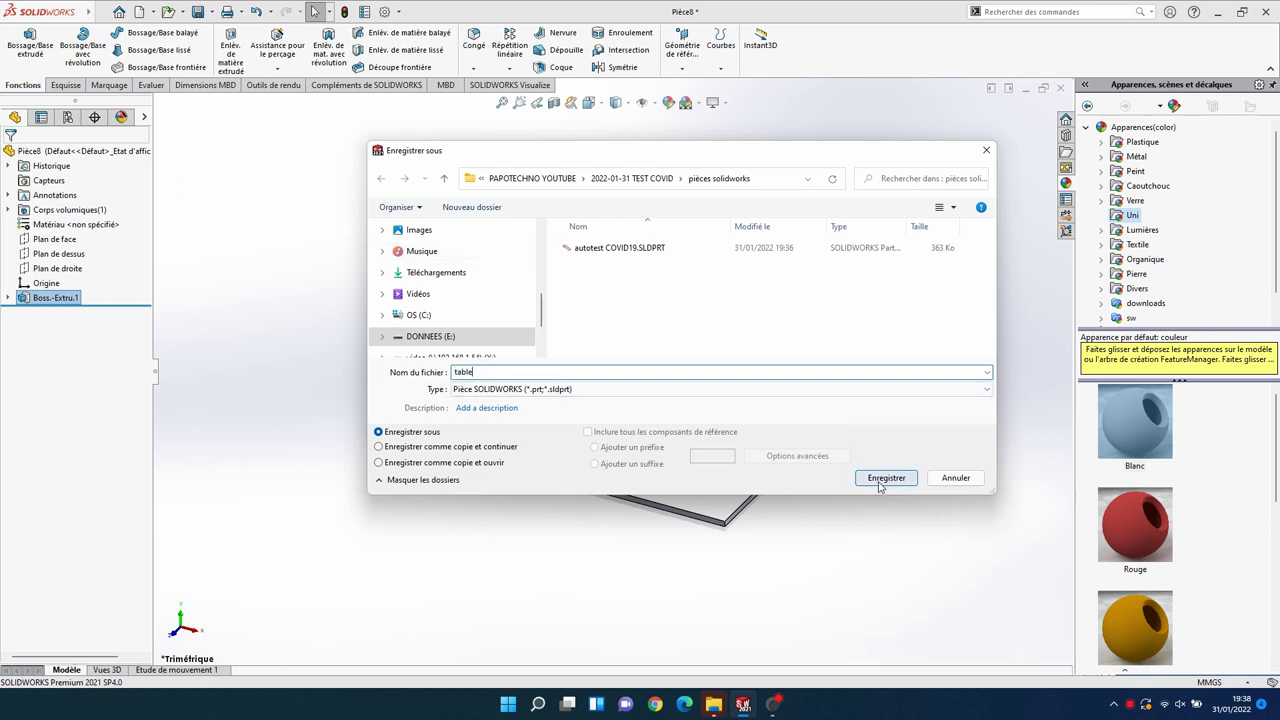
click(106, 12)
click(130, 35)
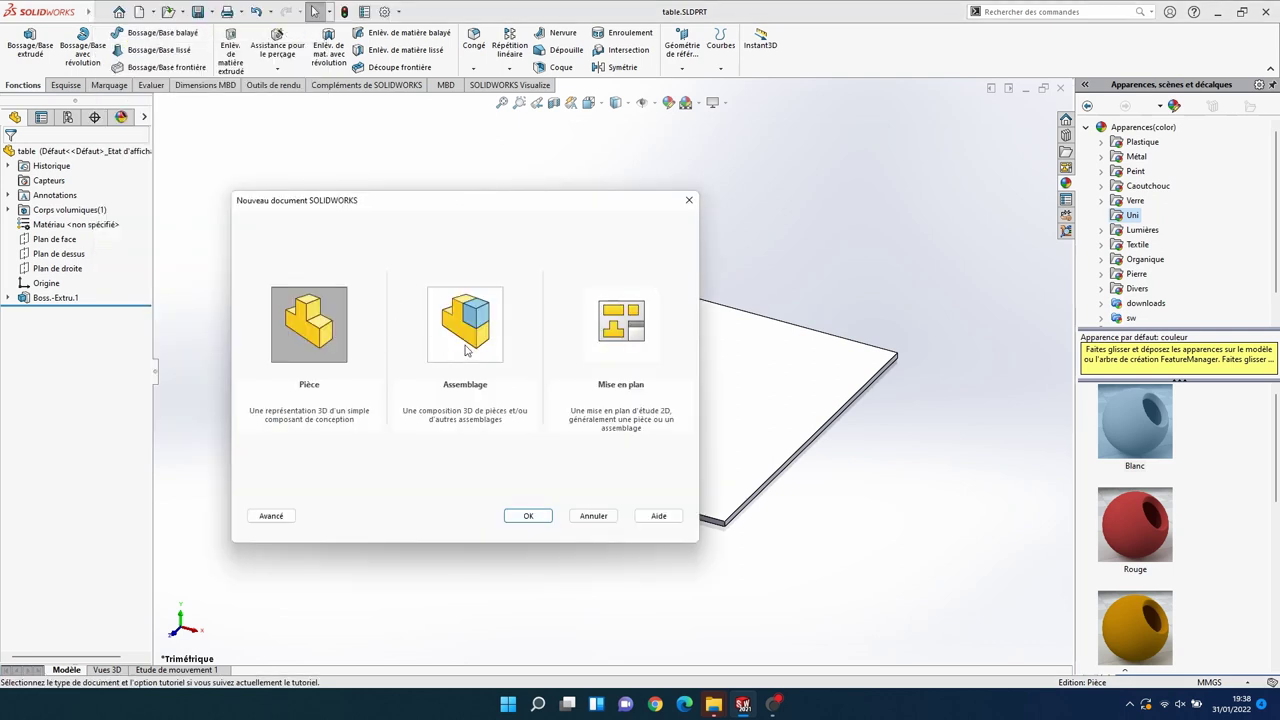
Step: Create a new assembly with the table part placed at the origin as table<1>
double_click(465, 335)
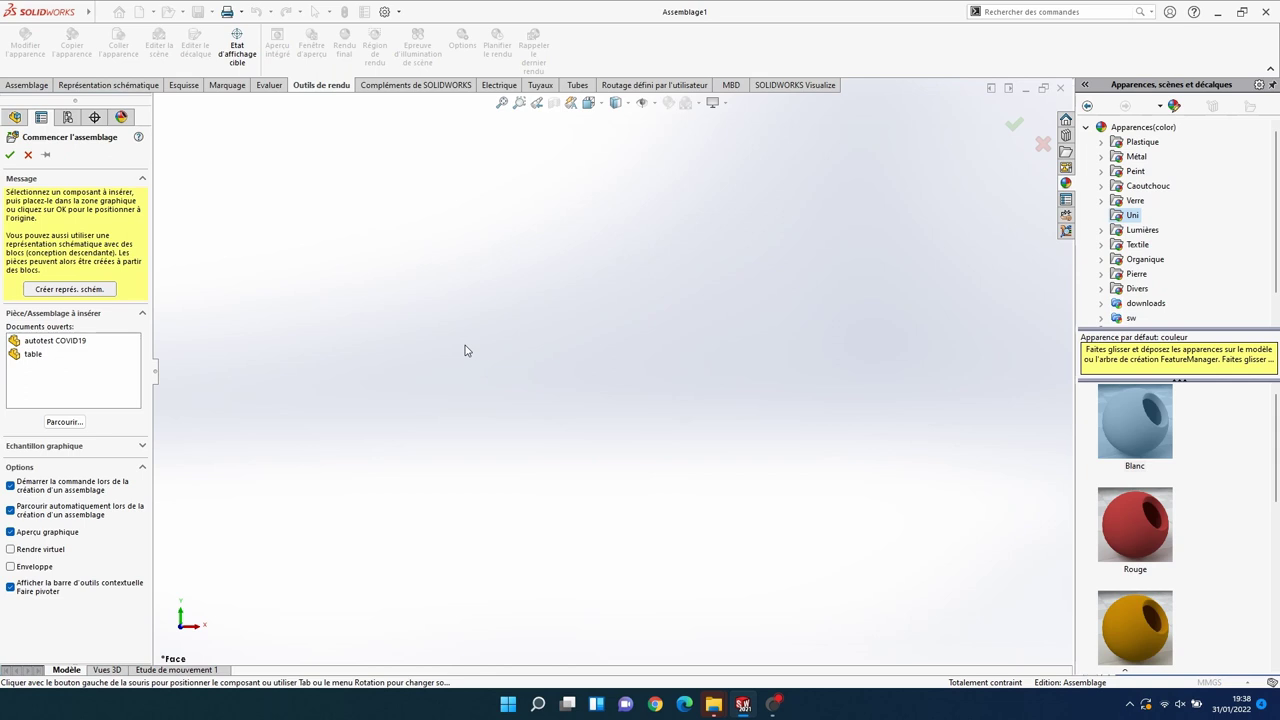
click(33, 355)
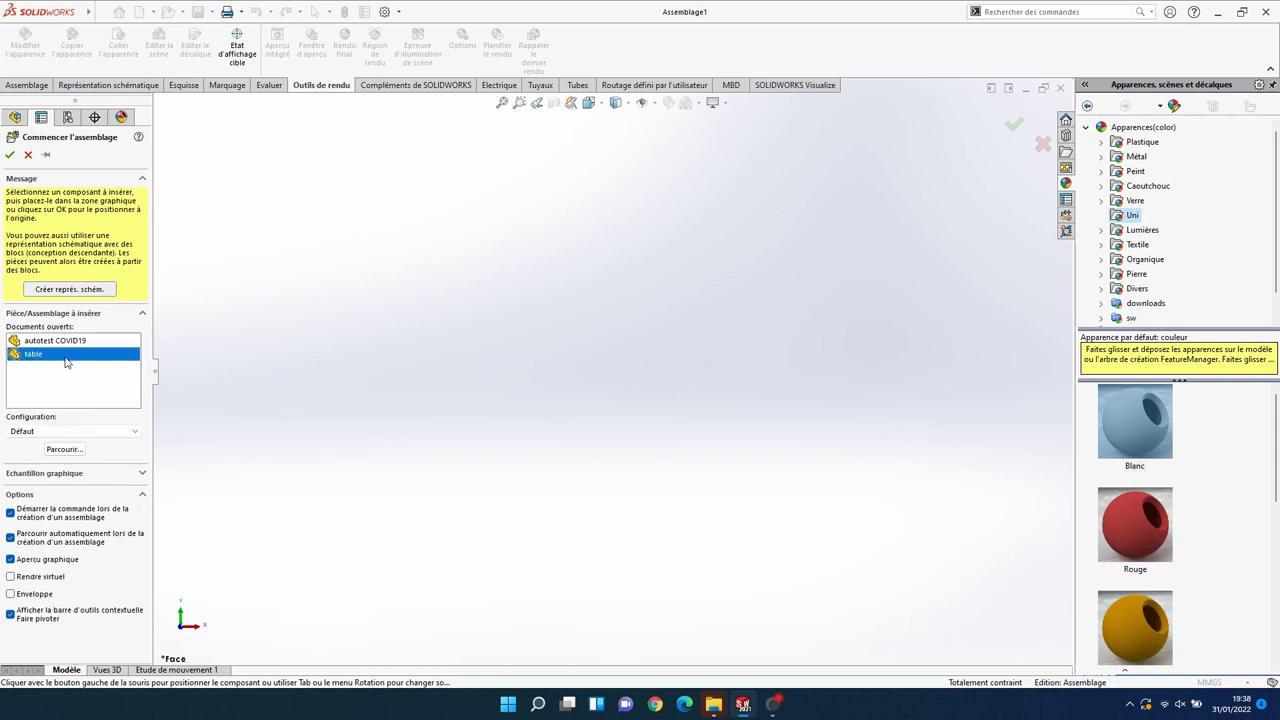
click(62, 356)
click(603, 396)
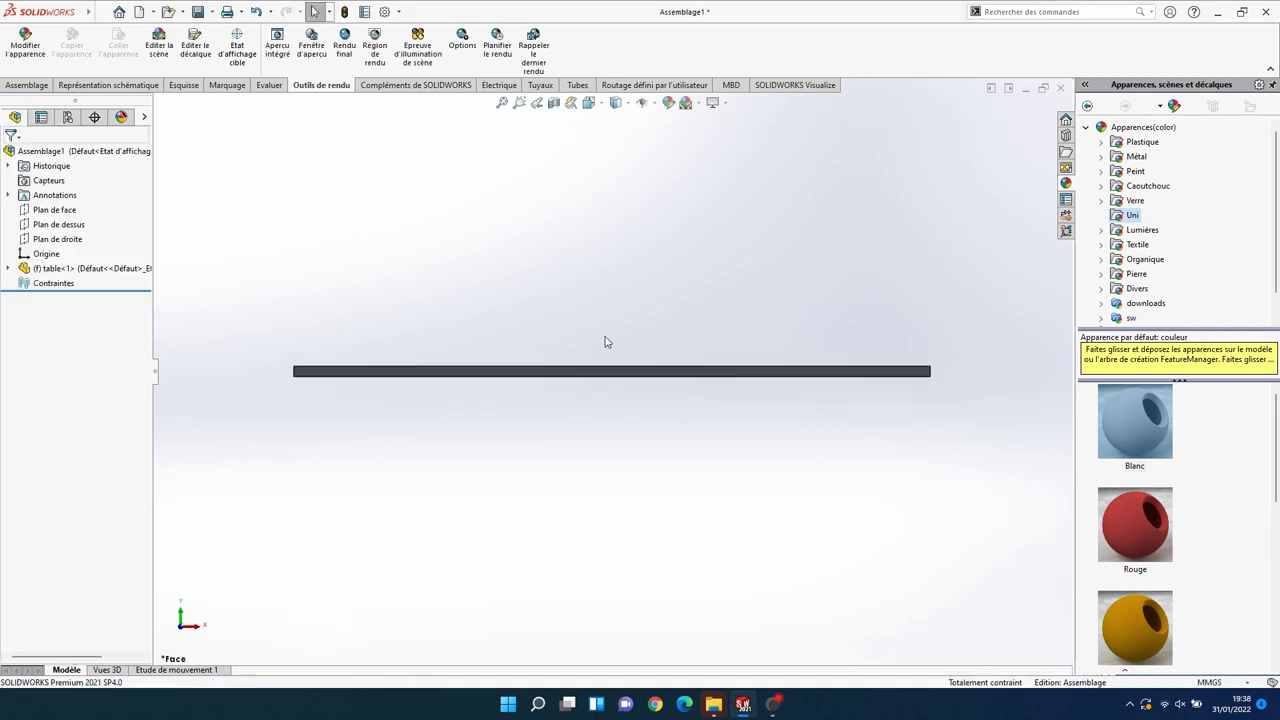
middle_drag(604, 342, 554, 429)
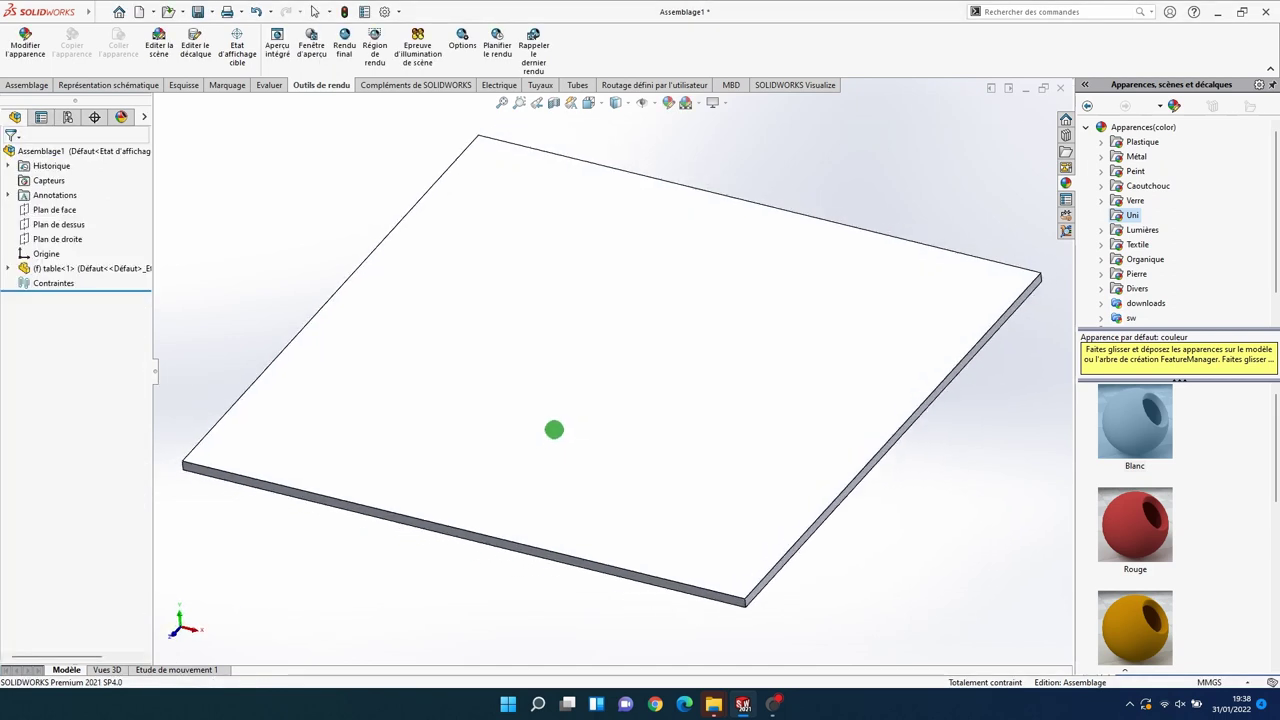
click(20, 86)
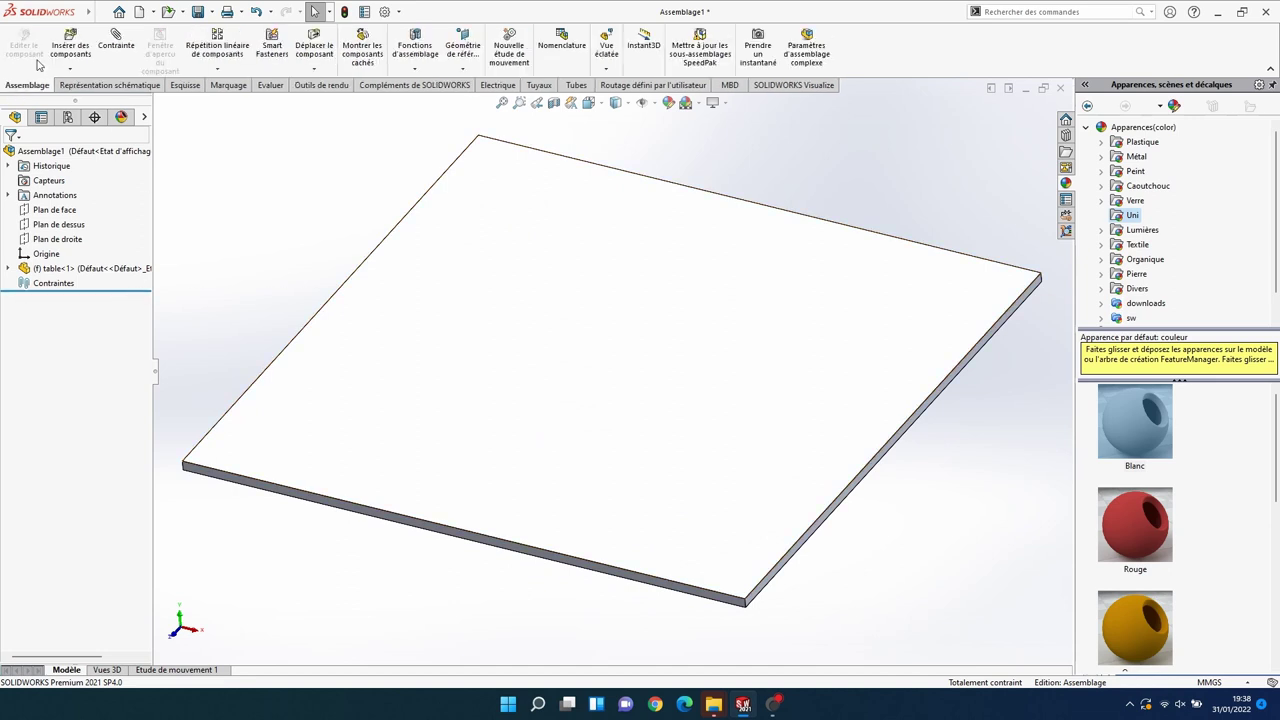
click(67, 45)
Step: Insert the autotest COVID19 cassette into the assembly beside the table
click(50, 313)
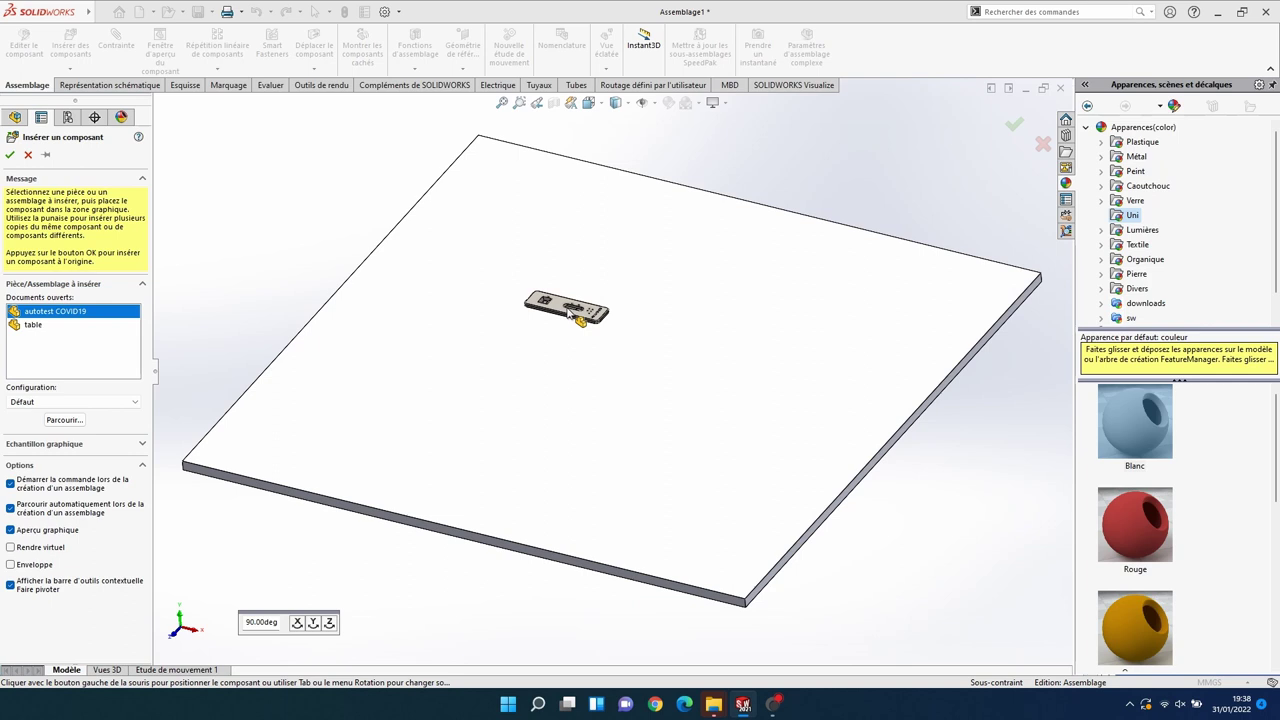
click(600, 316)
mouse_move(624, 401)
middle_down()
mouse_move(704, 453)
mouse_move(734, 360)
mouse_move(826, 366)
mouse_move(560, 403)
middle_up()
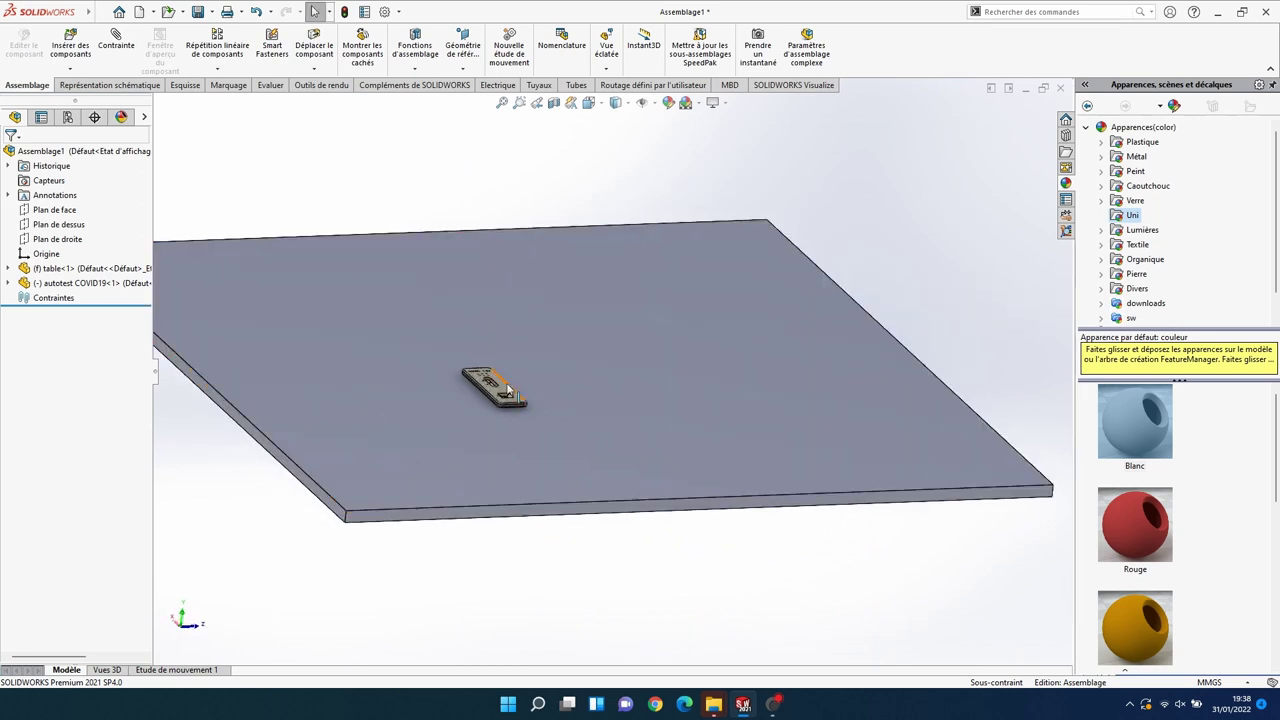
mouse_move(507, 390)
mouse_down()
mouse_move(716, 461)
mouse_move(723, 249)
mouse_up()
middle_drag(743, 366, 549, 320)
scroll(440, 257, up, 3)
Step: Mate the cassette's face coincident with the table's top face
click(437, 257)
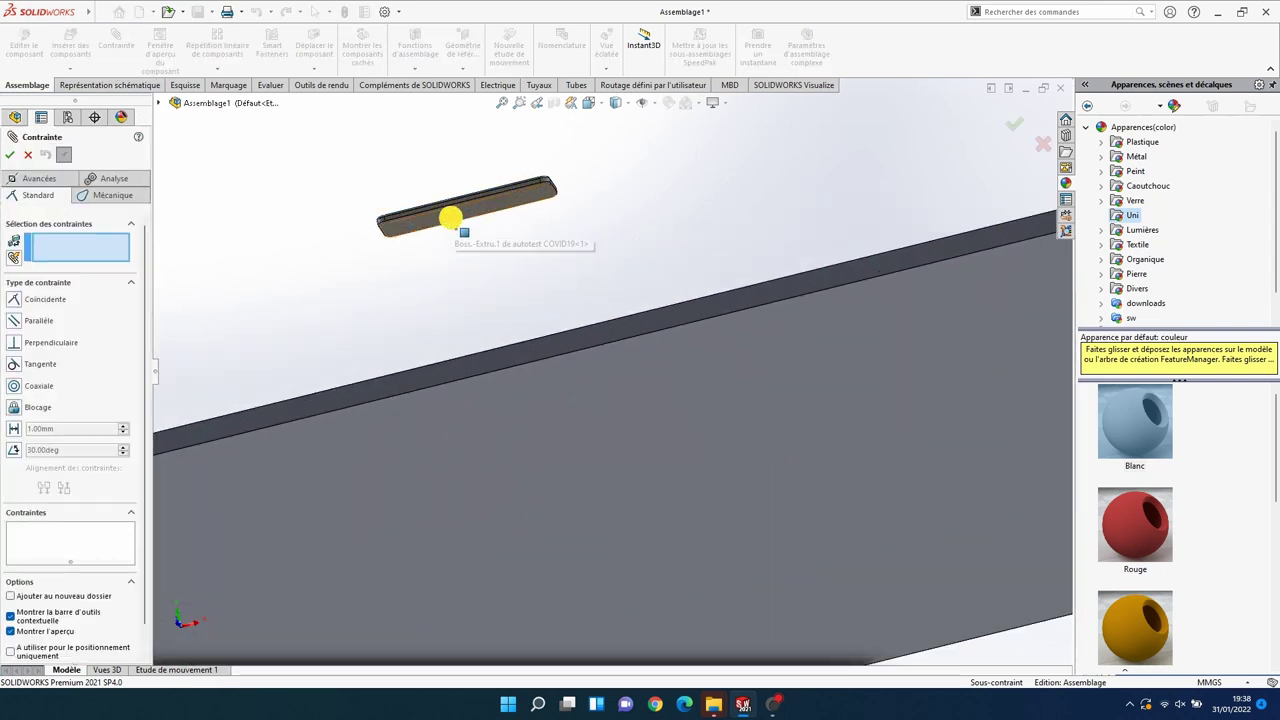
click(443, 224)
mouse_move(334, 297)
middle_down()
mouse_move(391, 349)
mouse_move(516, 398)
middle_up()
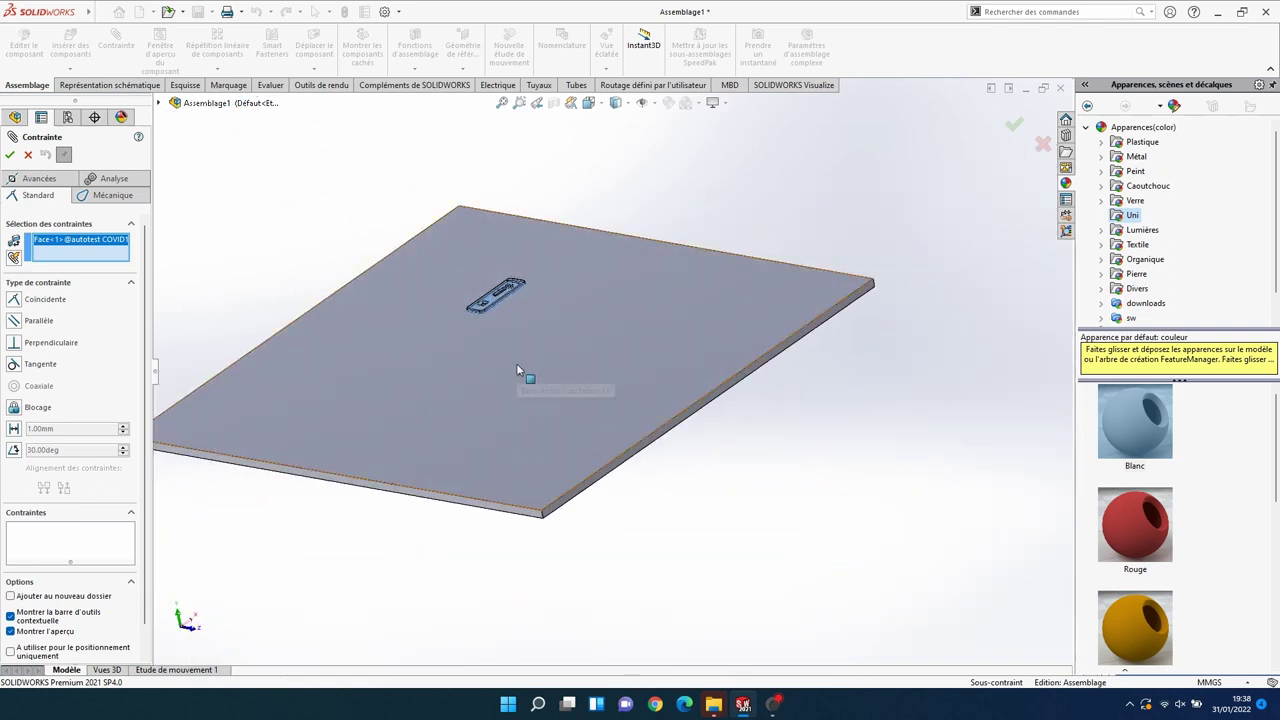
click(512, 385)
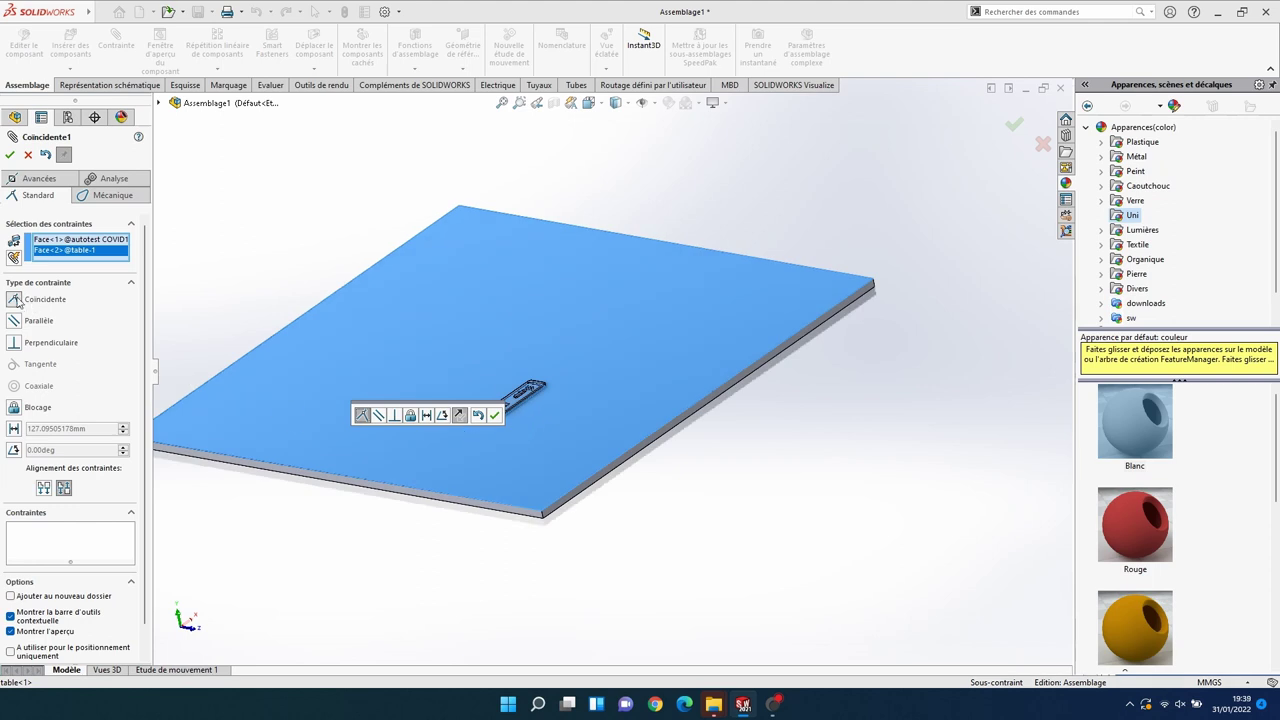
click(496, 415)
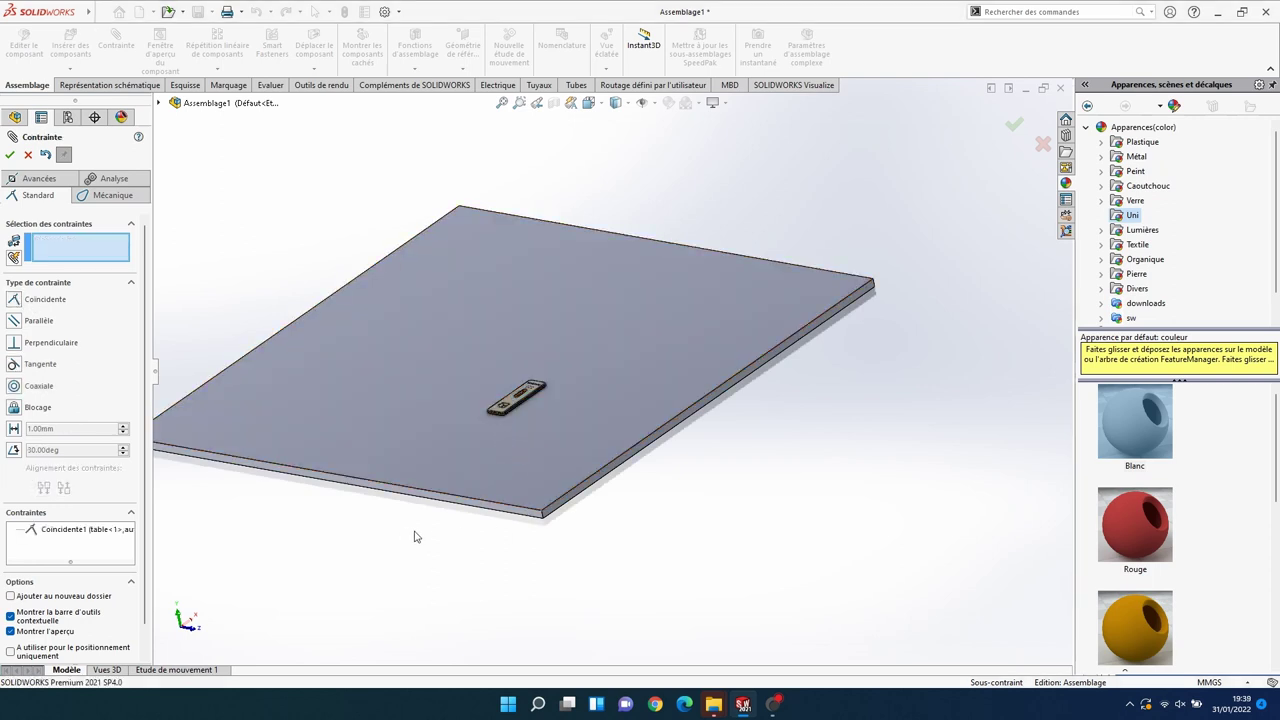
scroll(415, 530, down, 2)
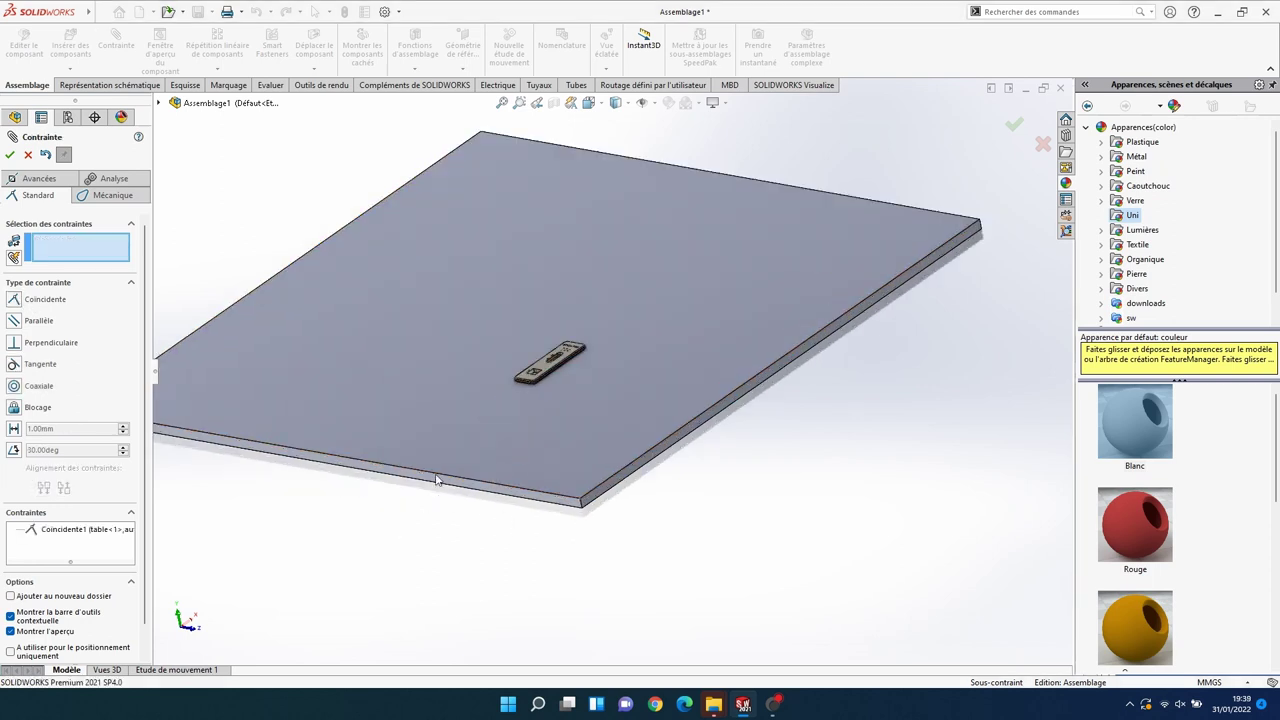
Step: Close the Mate manager and inspect the cassette lying on the table plate
click(9, 154)
mouse_move(600, 554)
middle_down()
mouse_move(554, 620)
mouse_move(578, 536)
middle_up()
scroll(511, 406, down, 2)
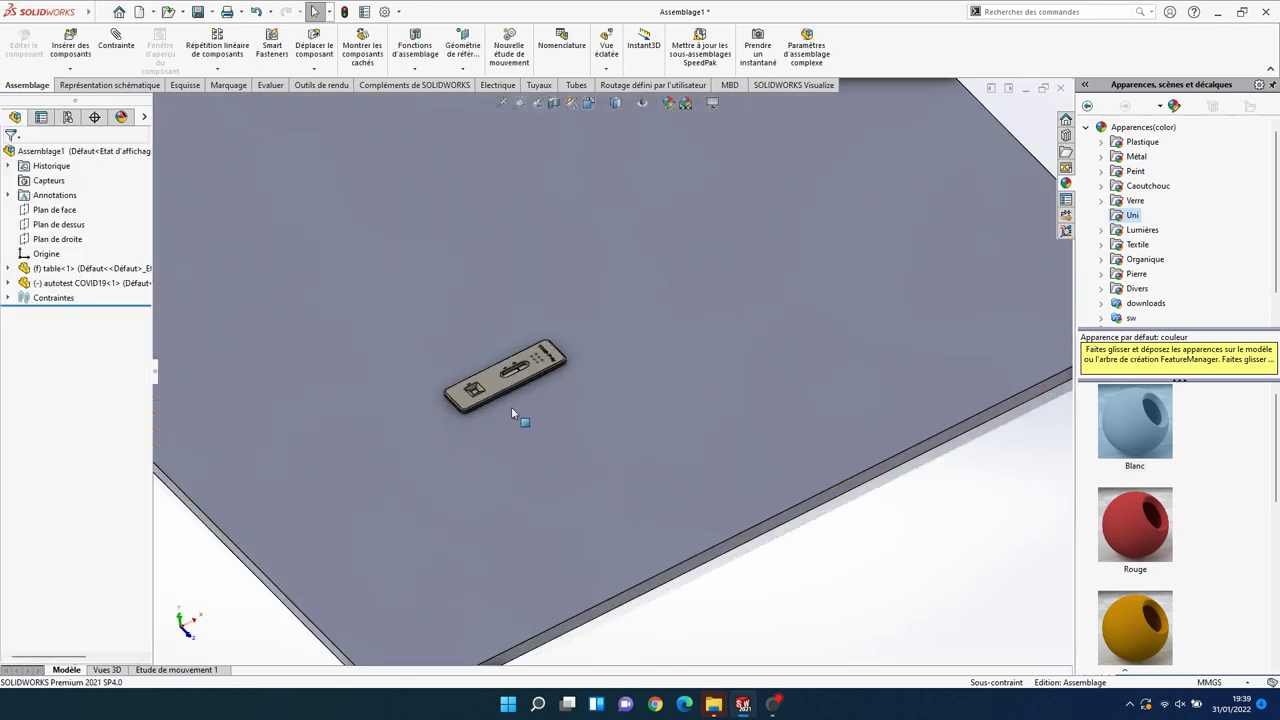
scroll(524, 397, down, 2)
click(524, 397)
middle_drag(524, 397, 658, 340)
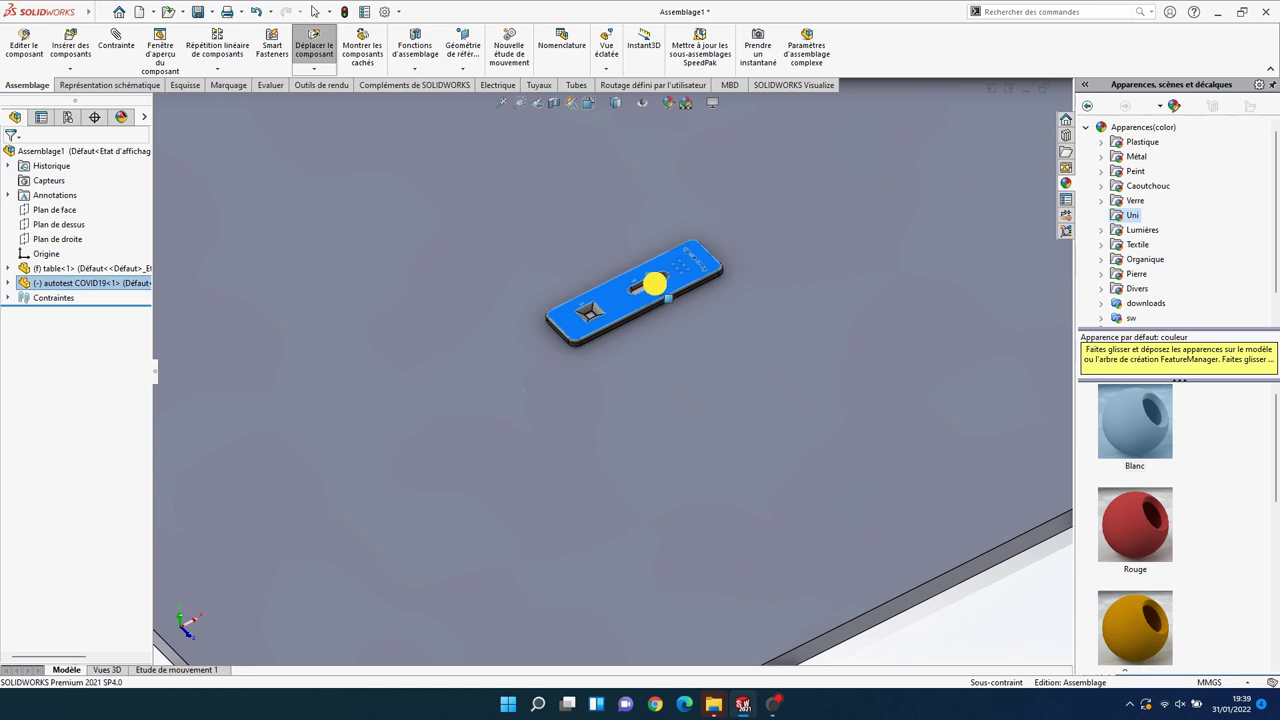
scroll(659, 387, down, 2)
scroll(683, 318, up, 3)
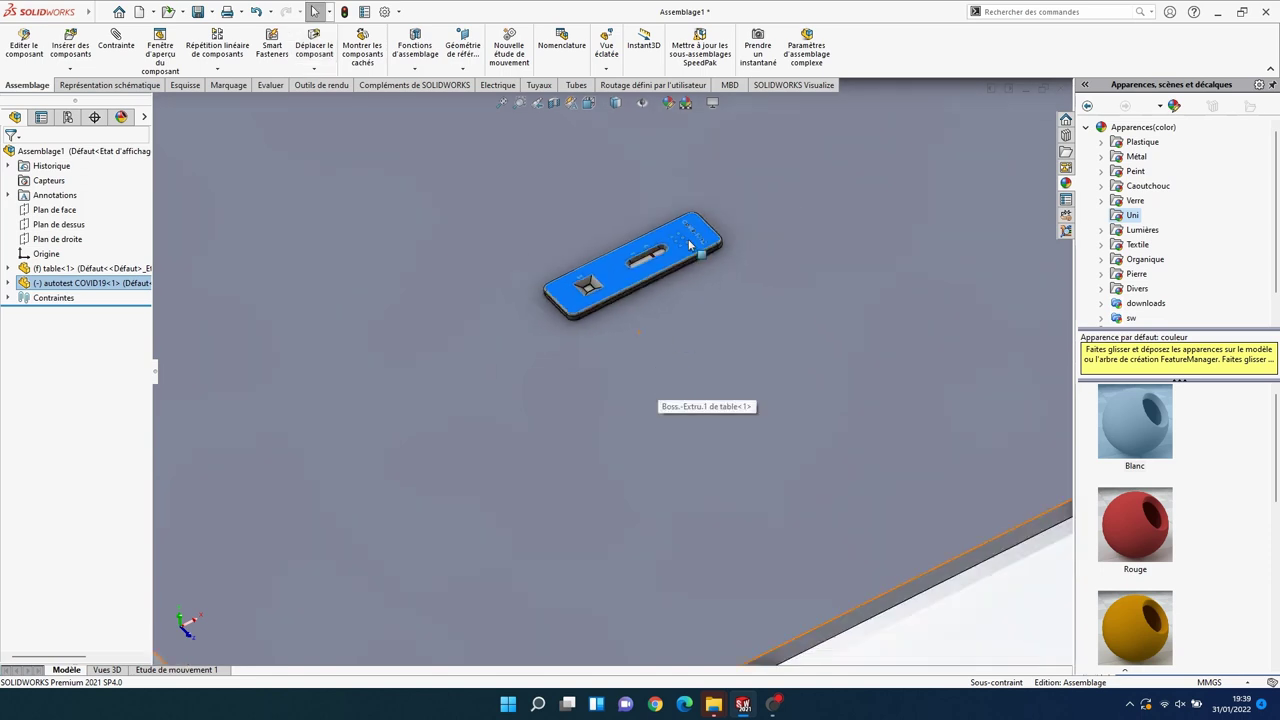
scroll(534, 228, down, 2)
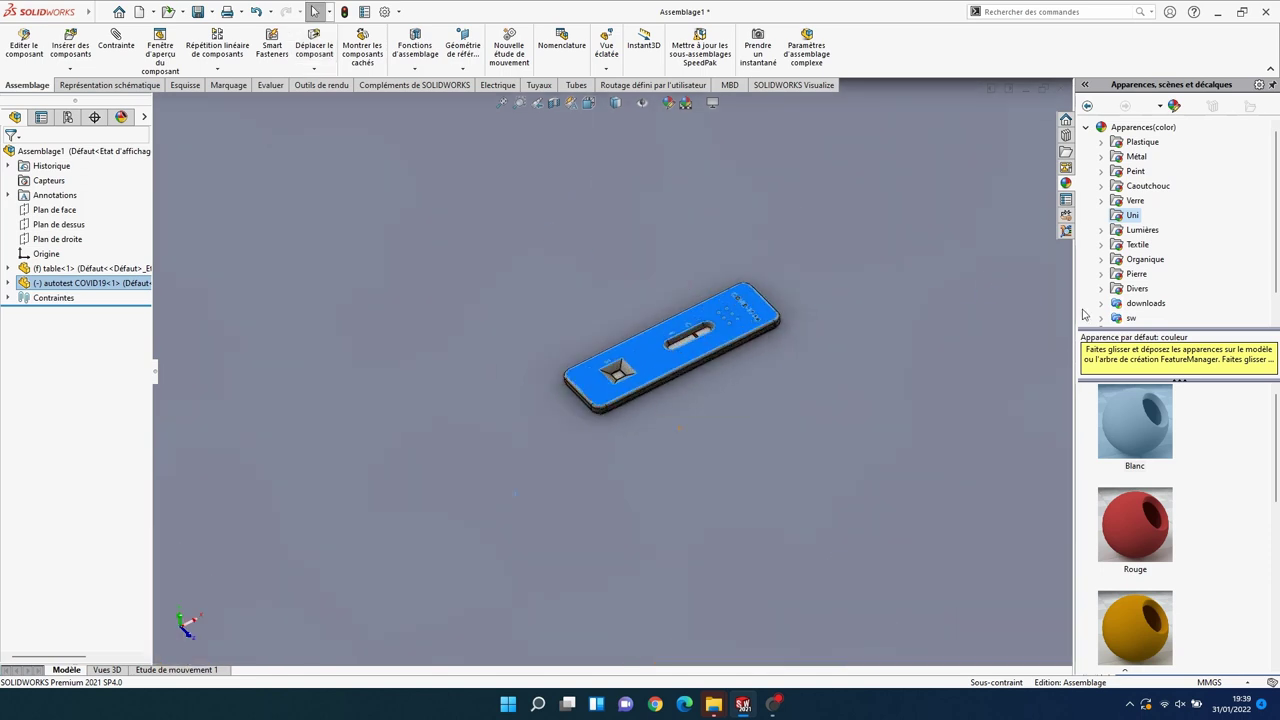
click(984, 325)
scroll(941, 343, up, 5)
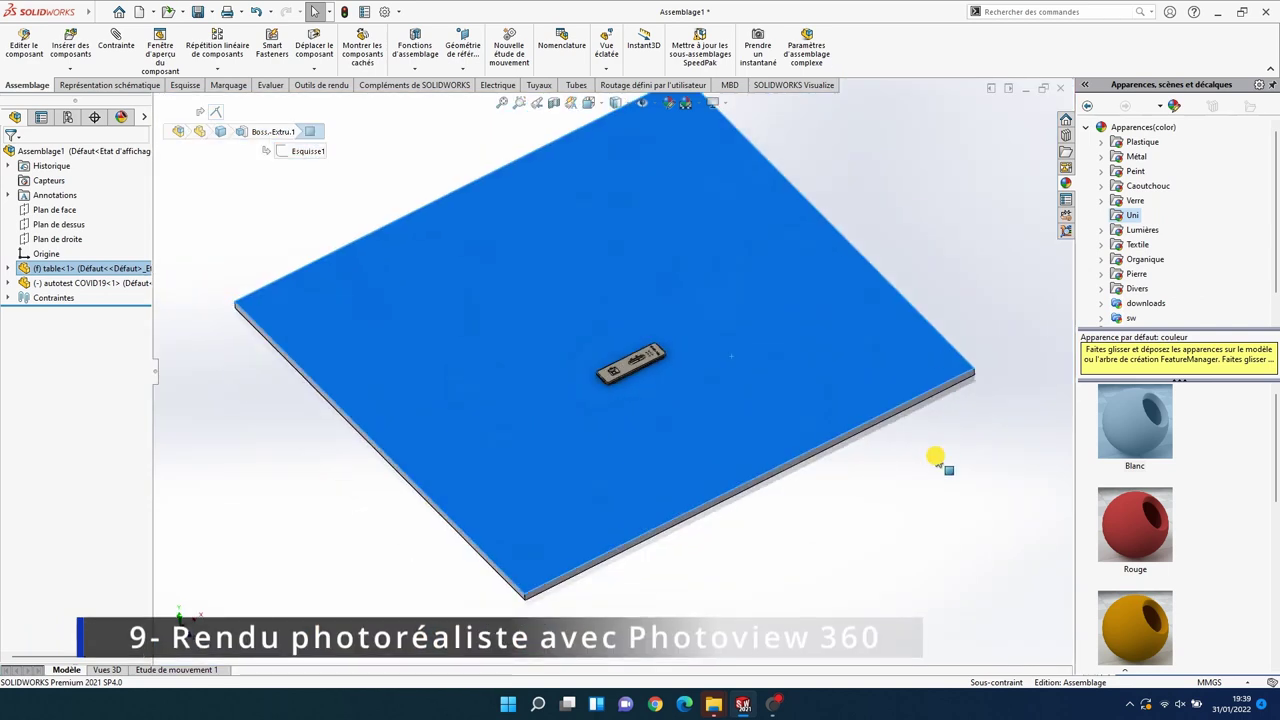
click(940, 461)
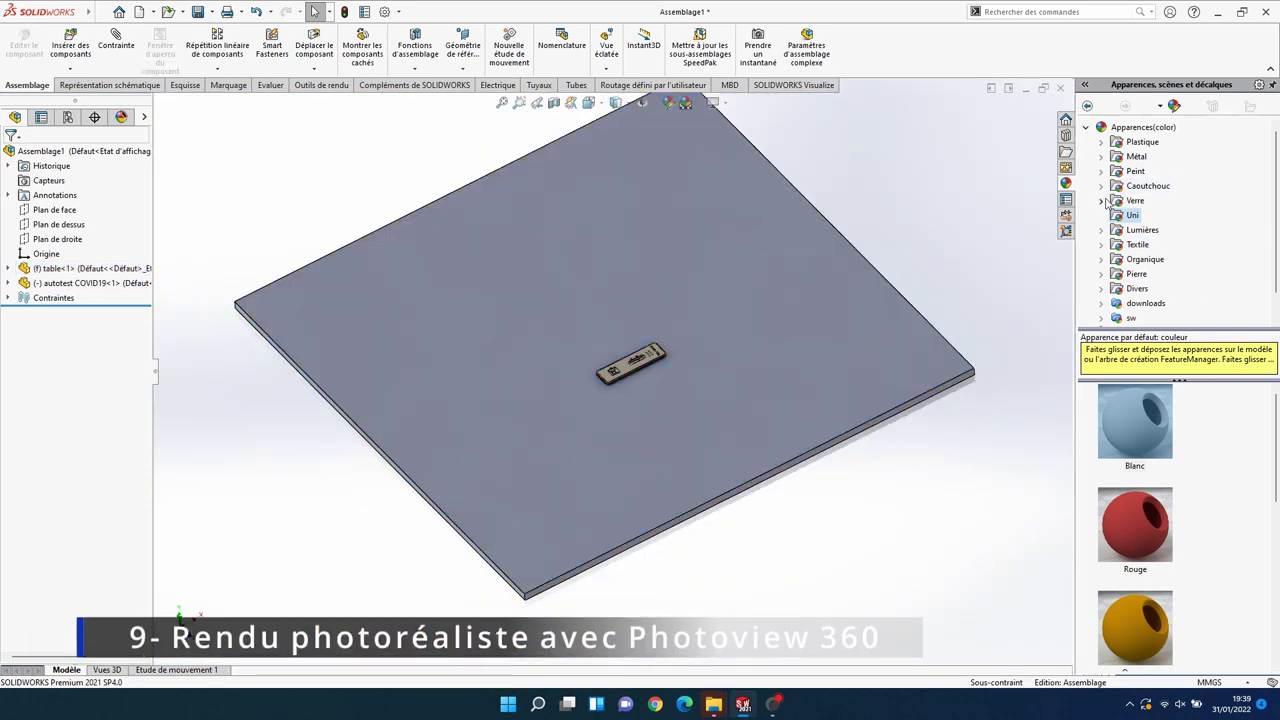
Step: Apply the Organique > Bois > Chêne 'chêne poli 2d' appearance to the table body
click(1102, 231)
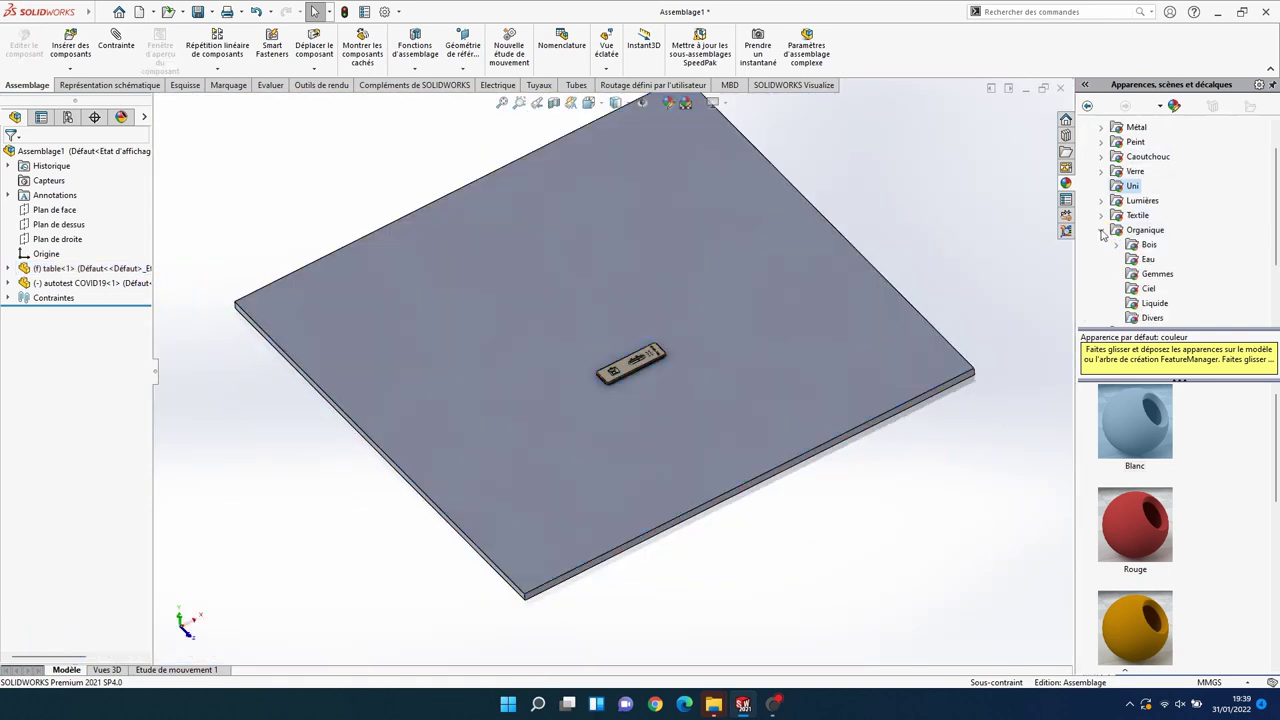
click(1116, 245)
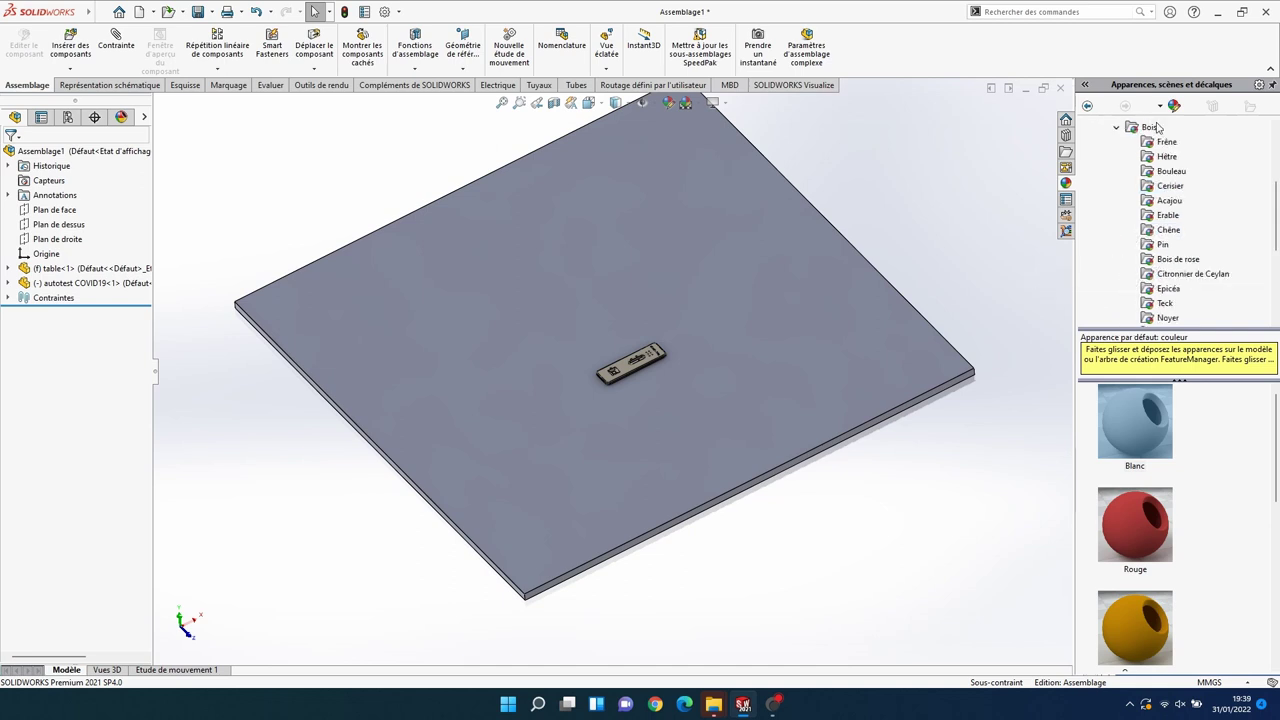
click(1165, 231)
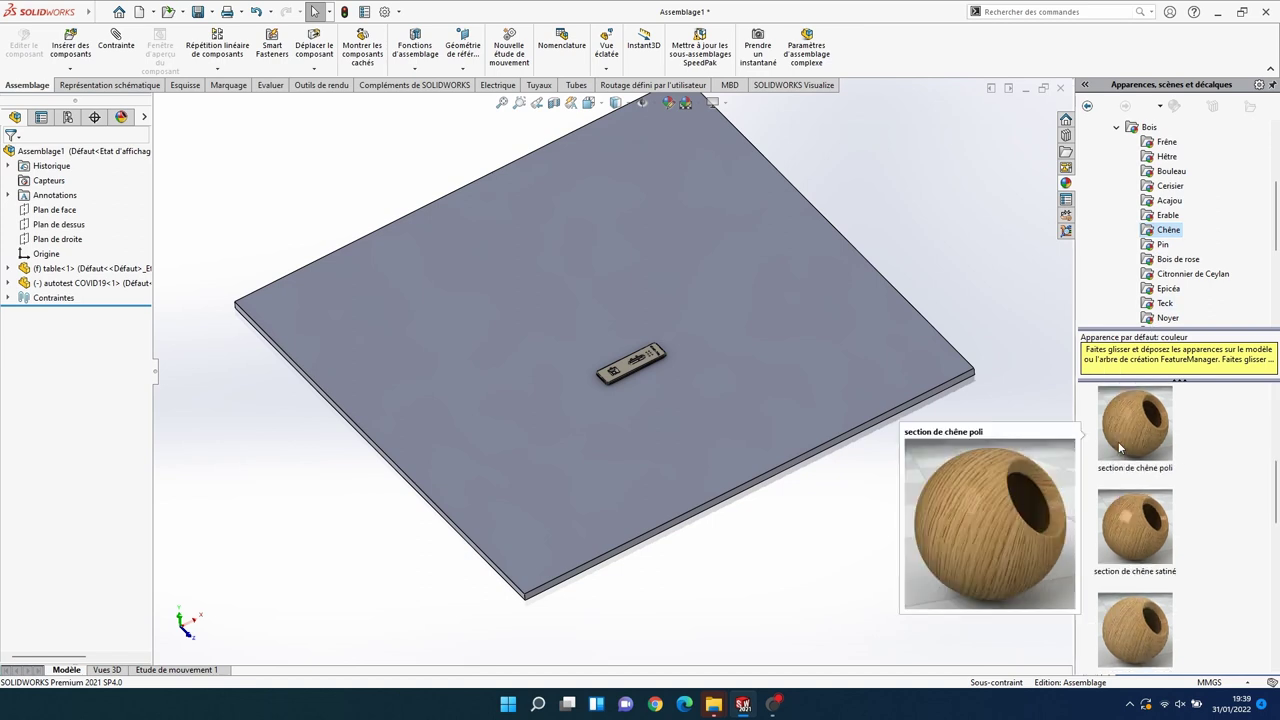
click(1118, 440)
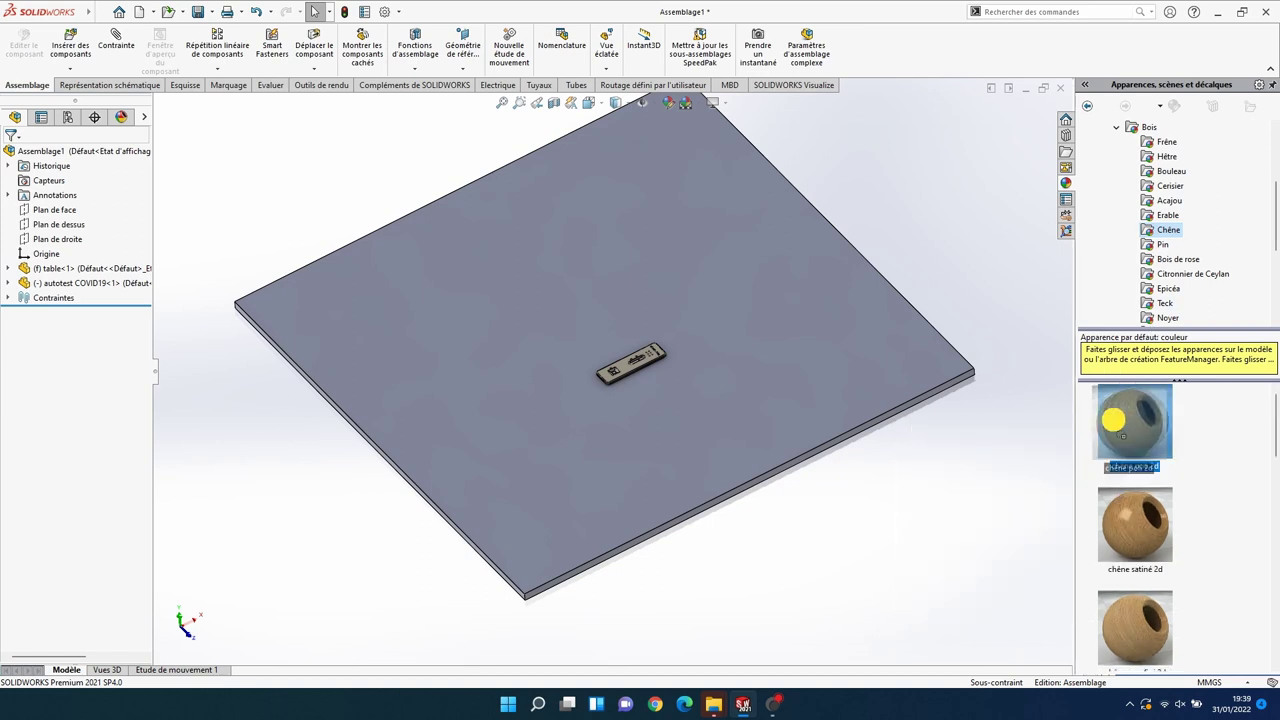
drag(1113, 420, 752, 388)
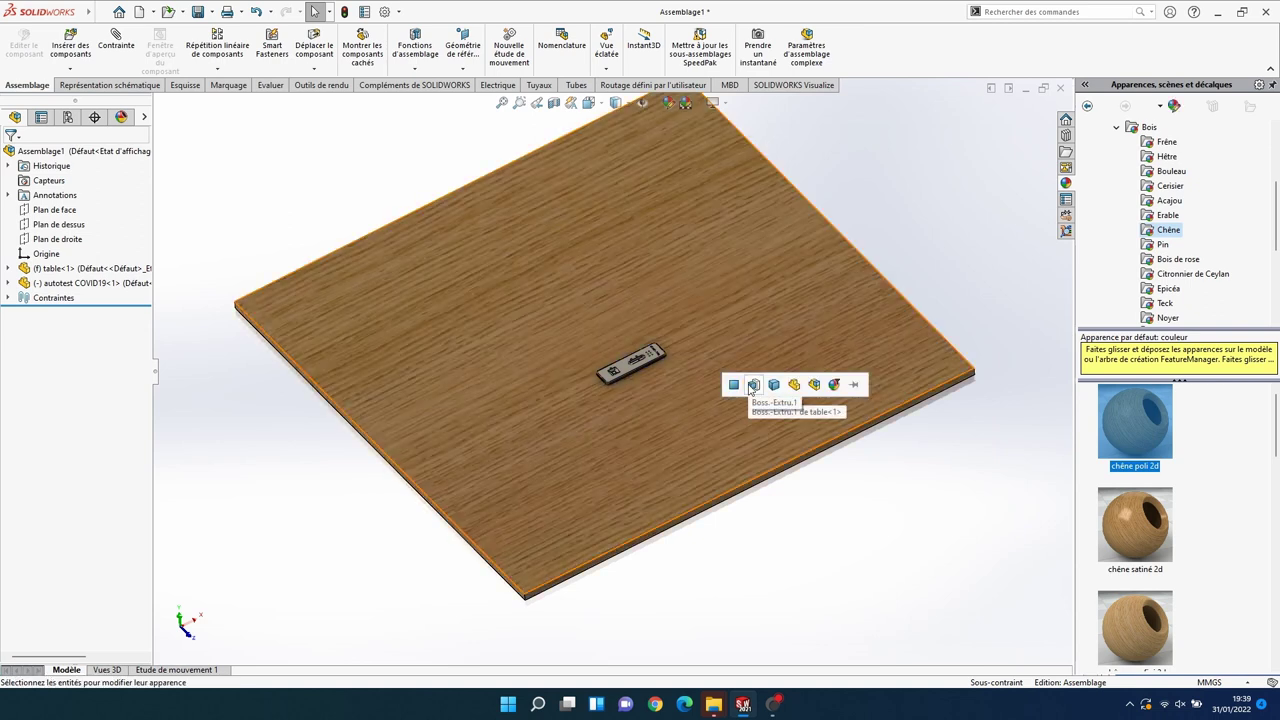
click(754, 386)
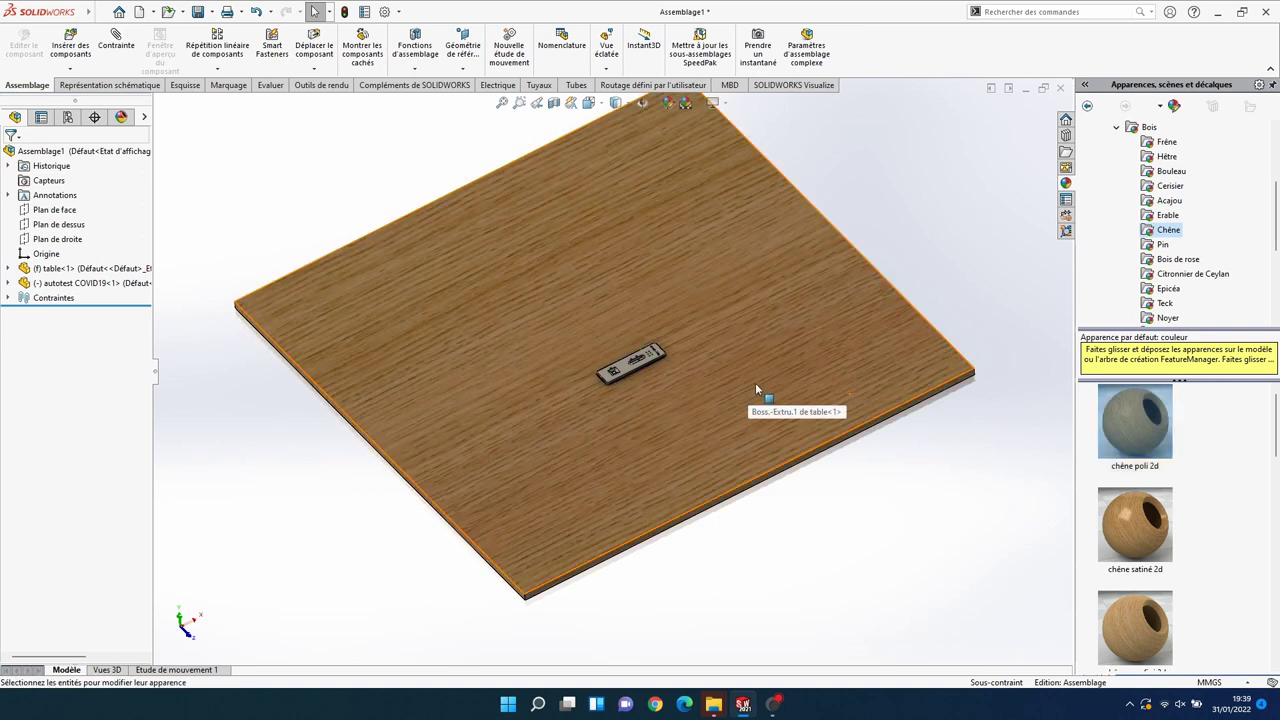
click(894, 497)
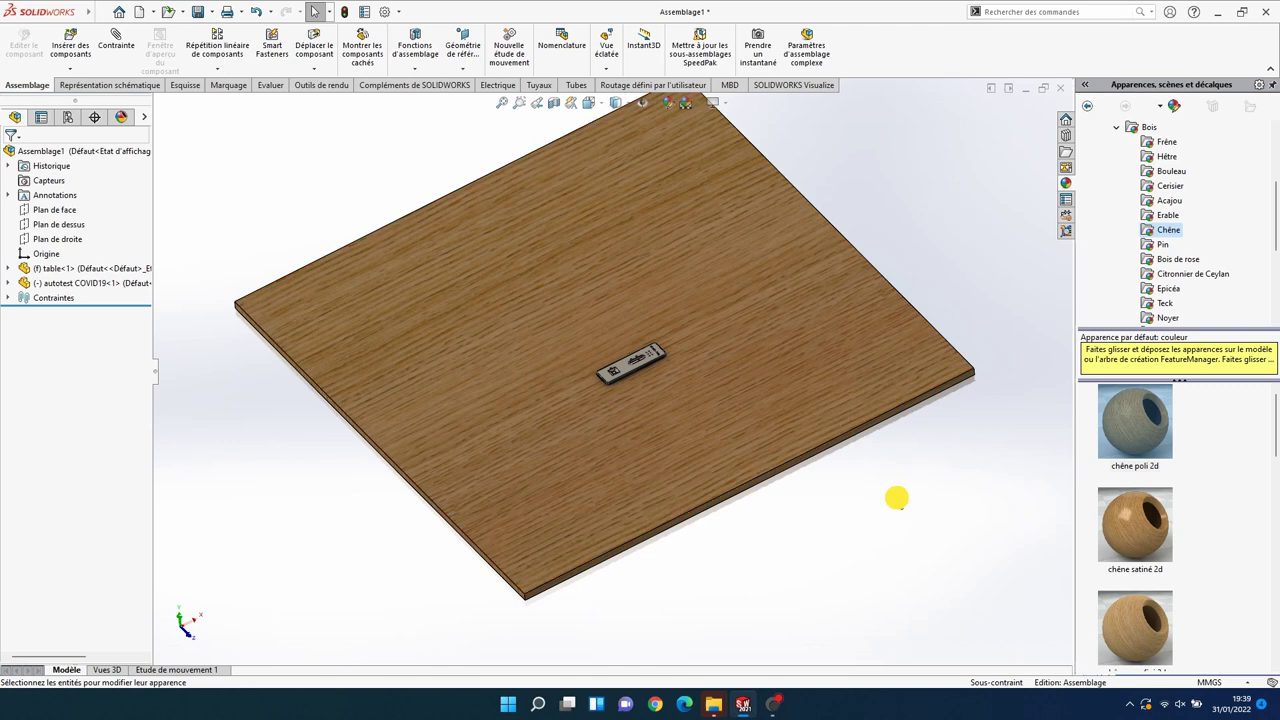
scroll(514, 368, down, 1)
scroll(531, 367, down, 2)
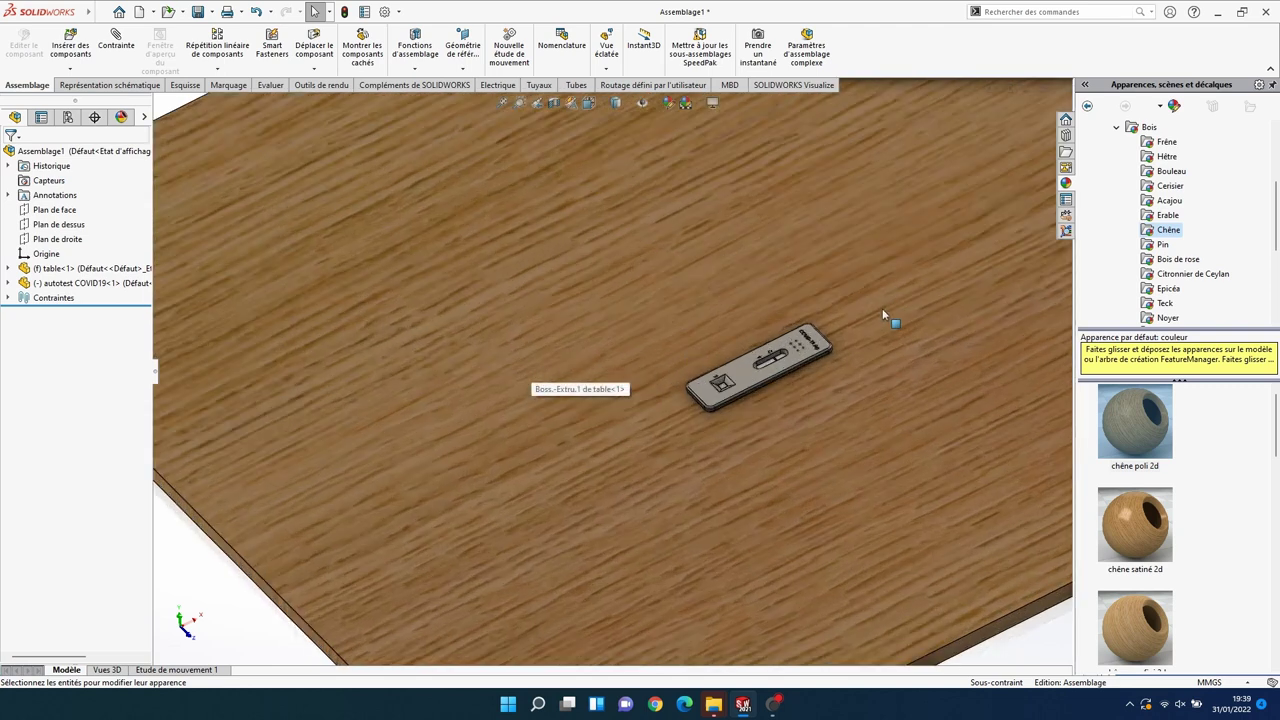
scroll(875, 318, down, 1)
scroll(857, 337, down, 1)
scroll(856, 339, down, 1)
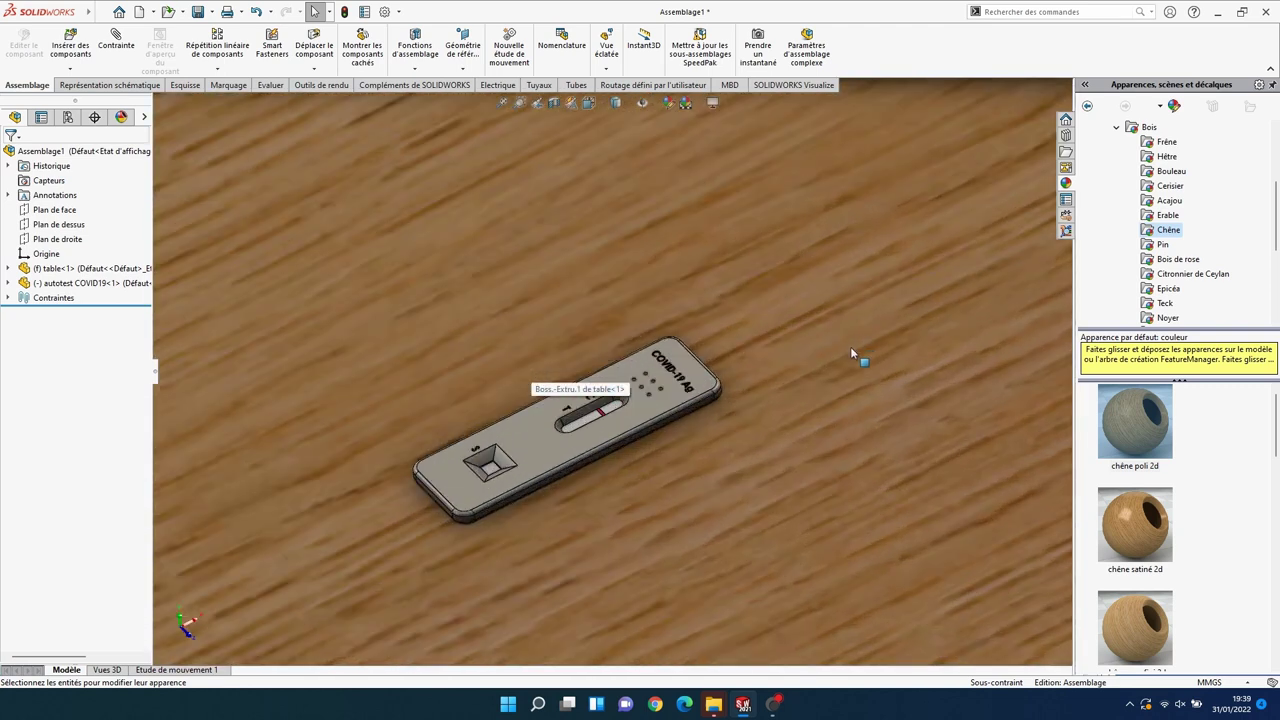
Step: Shrink the table's oak texture mapping for a finer grain and accept it
key(f)
click(791, 359)
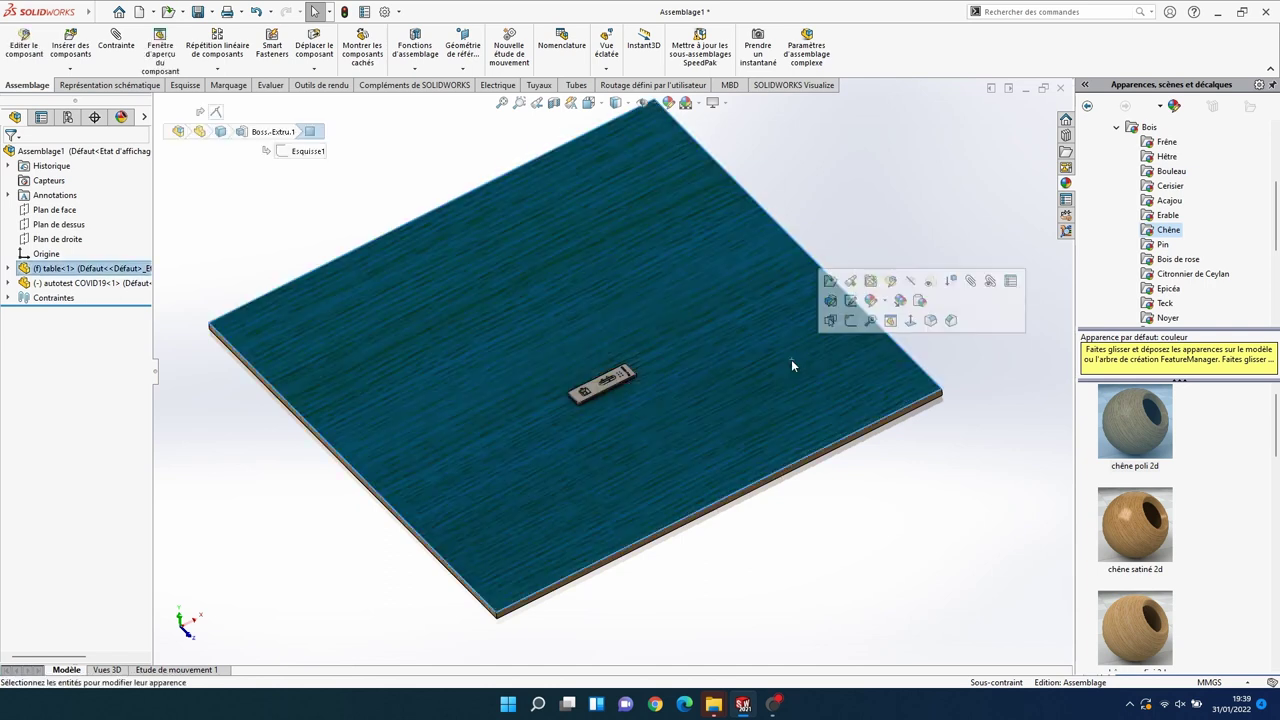
click(874, 302)
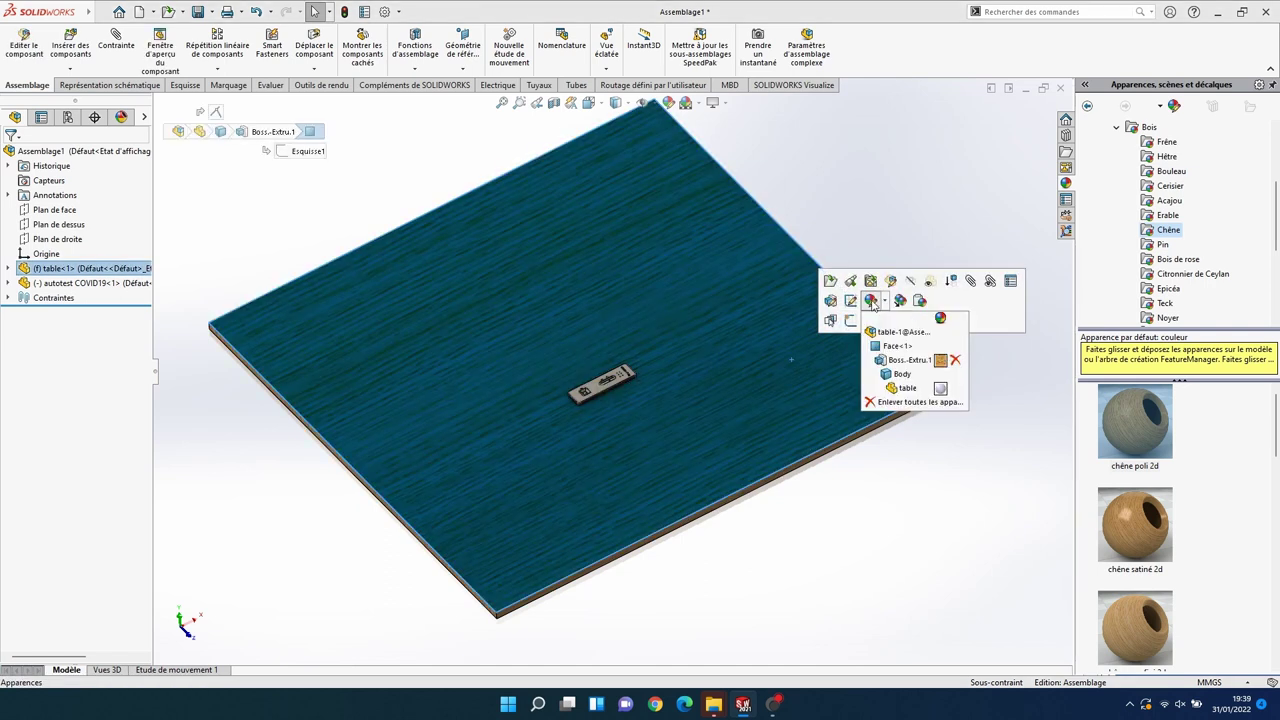
click(917, 359)
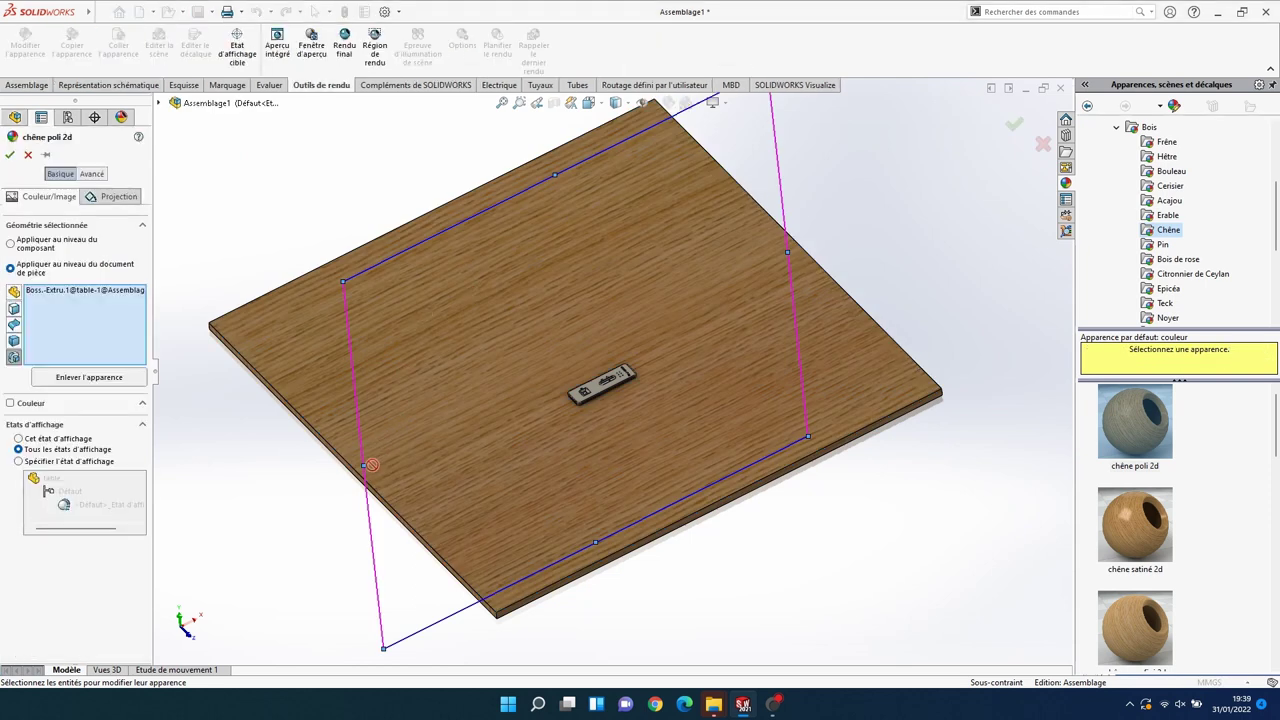
drag(362, 465, 516, 448)
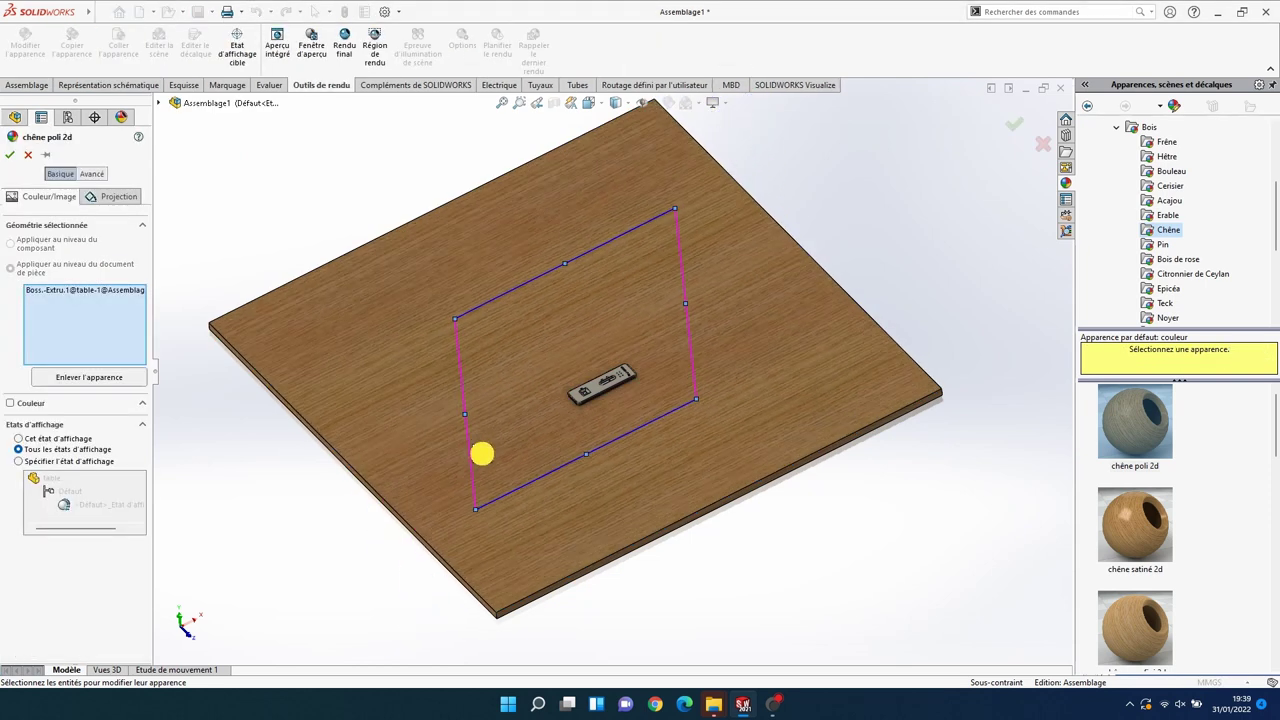
drag(516, 448, 519, 443)
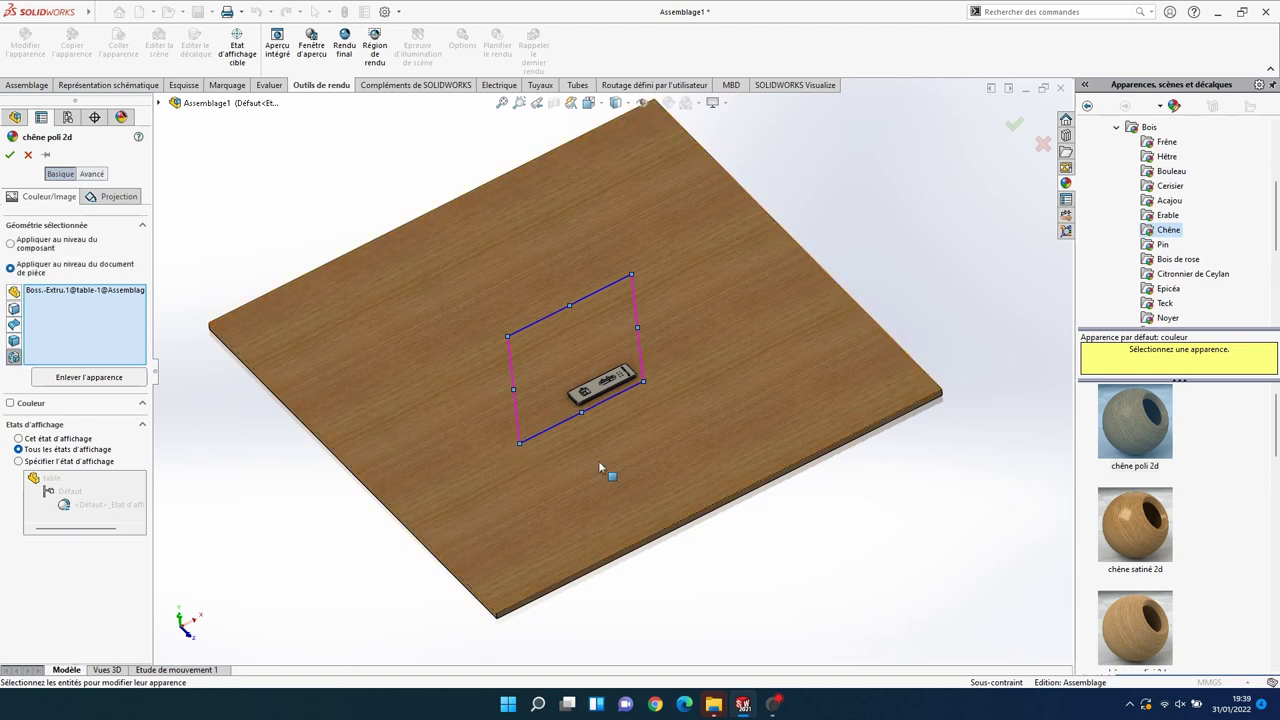
click(1013, 125)
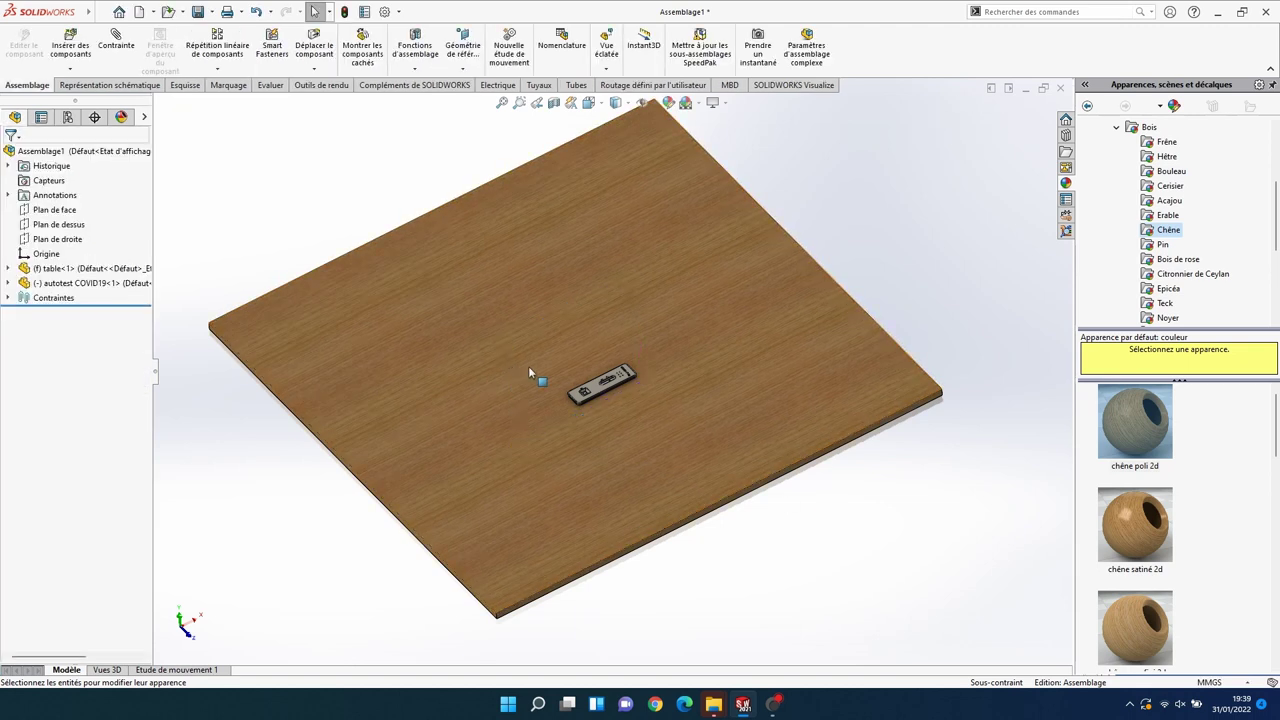
scroll(671, 389, down, 3)
scroll(680, 384, down, 3)
scroll(680, 384, down, 3)
scroll(345, 315, down, 2)
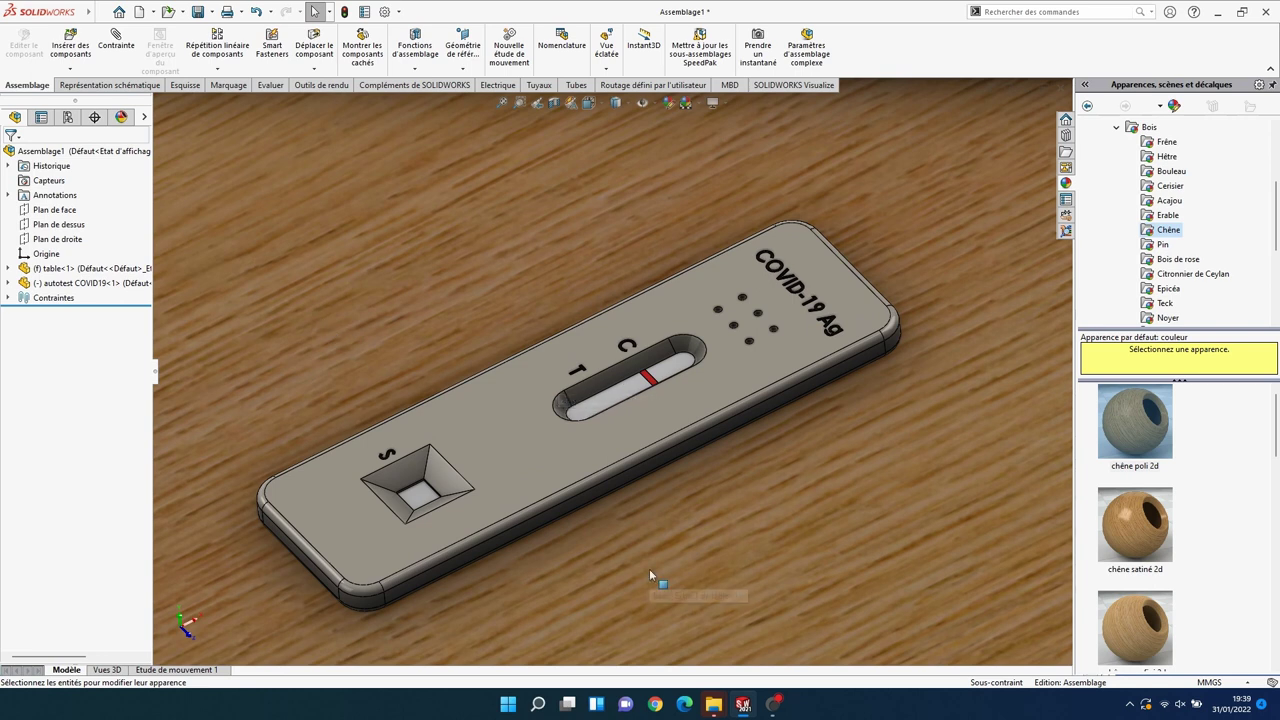
scroll(648, 567, down, 2)
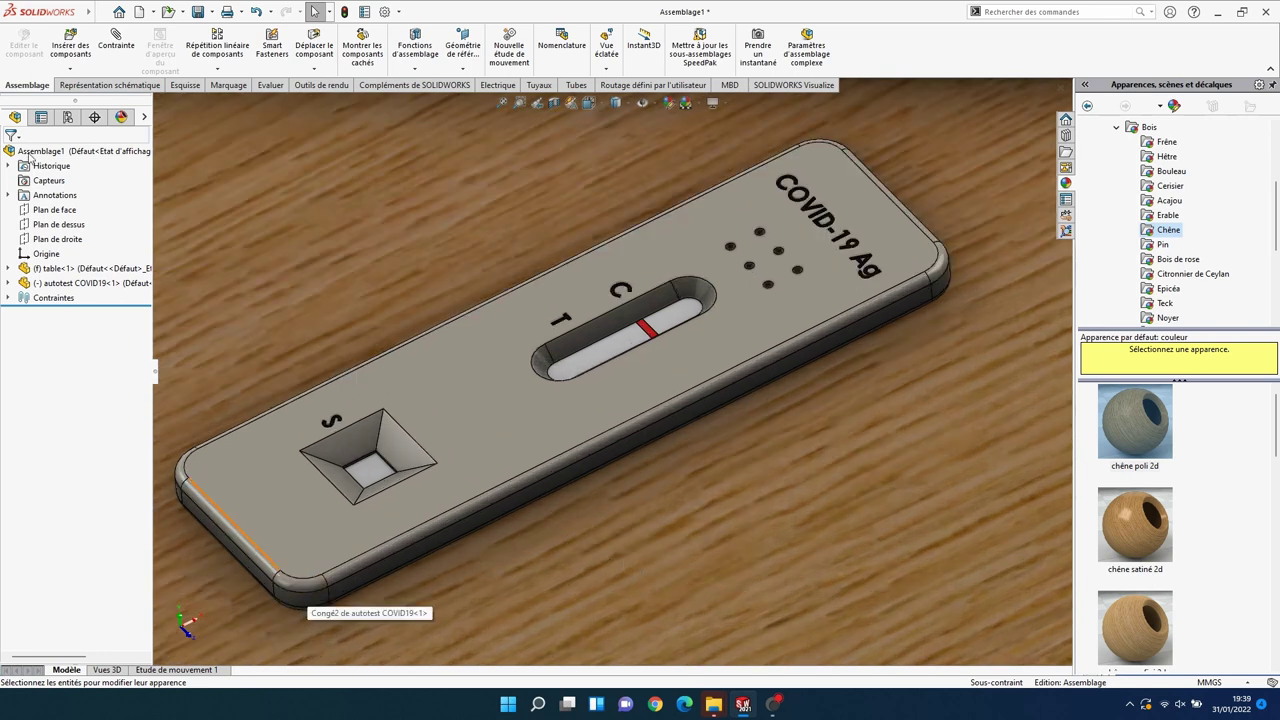
Step: Preview the cassette on the oak table in PhotoView 360, then close the preview
click(321, 86)
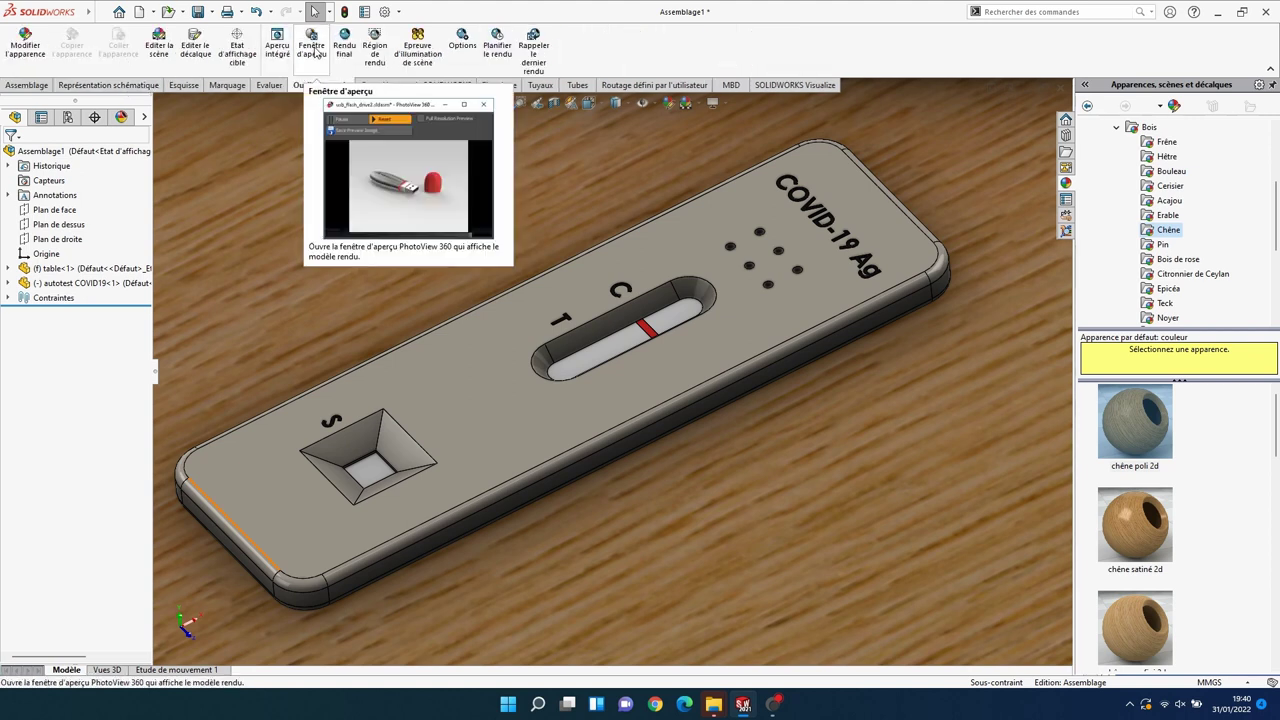
click(314, 51)
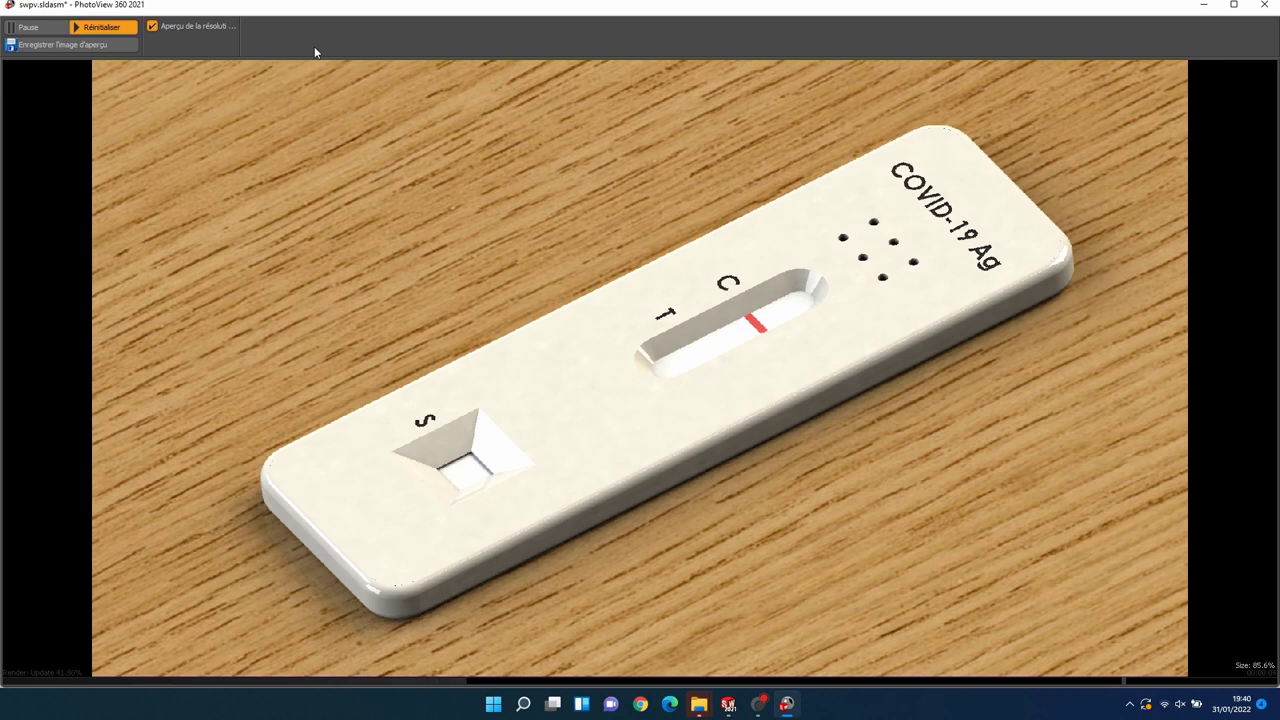
click(1266, 6)
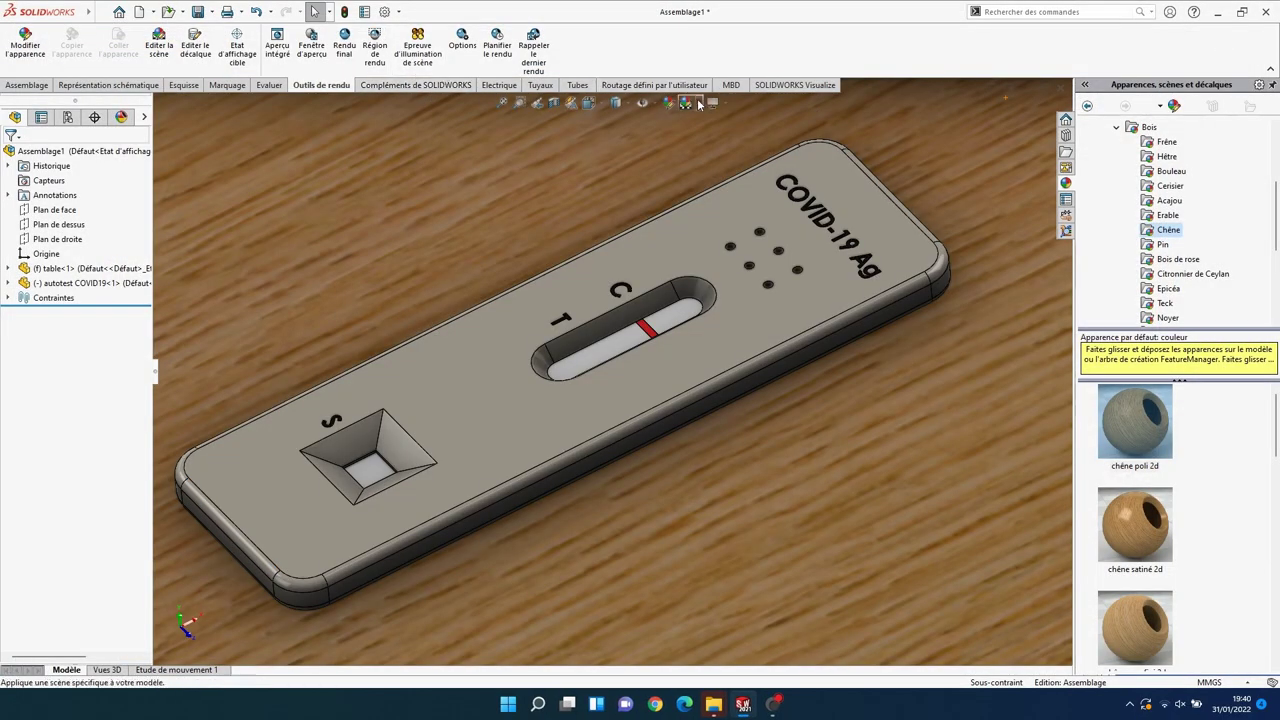
Step: Apply the Spot doux scene, preview the render, then pick a brighter scene preset
click(686, 103)
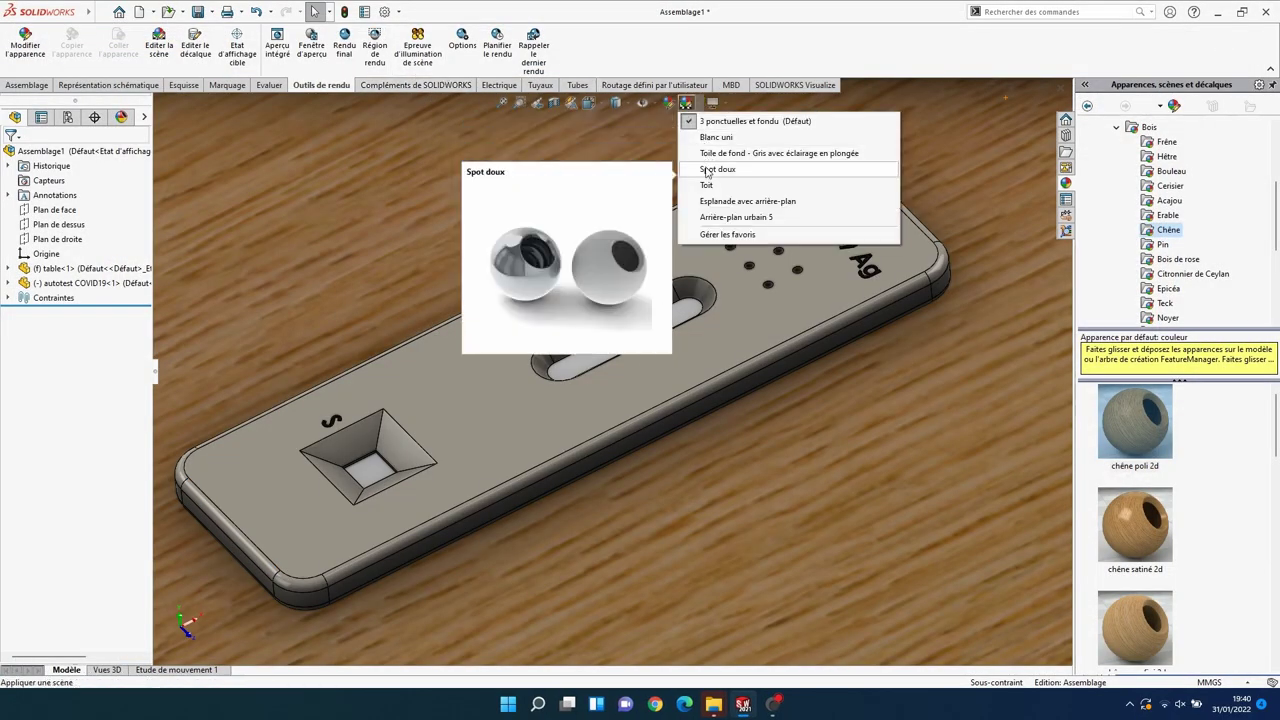
click(706, 169)
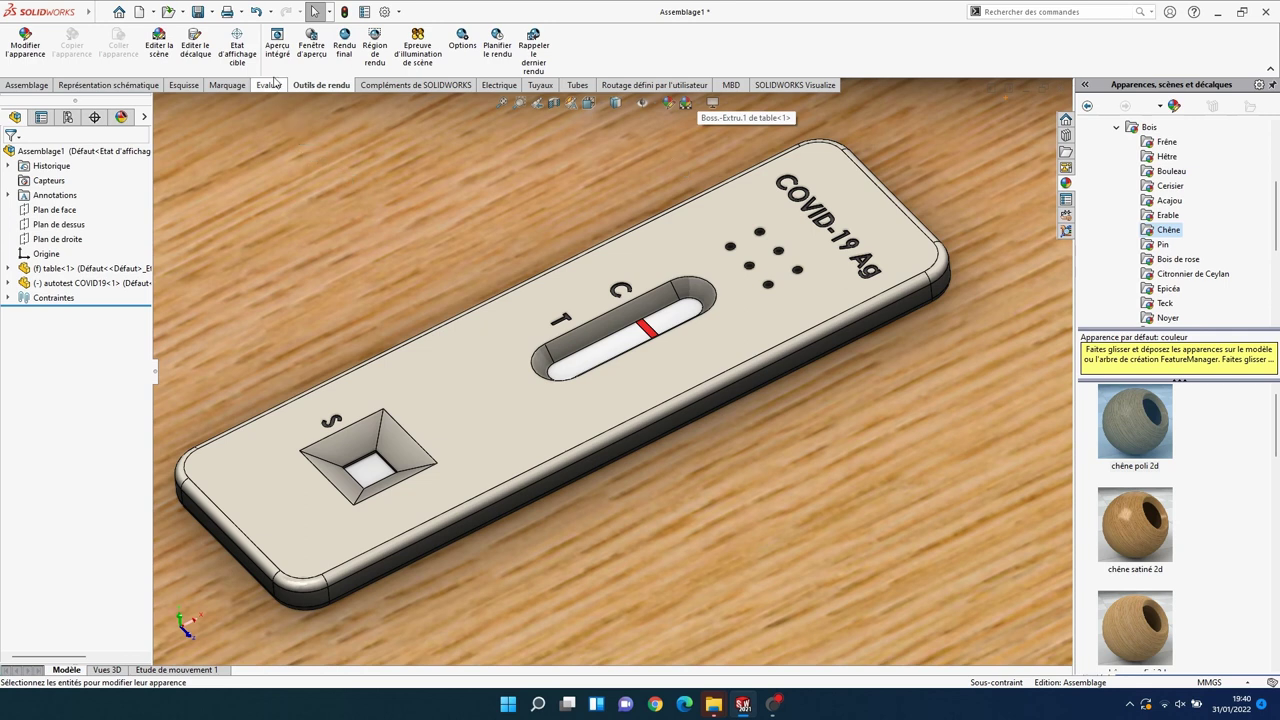
click(309, 50)
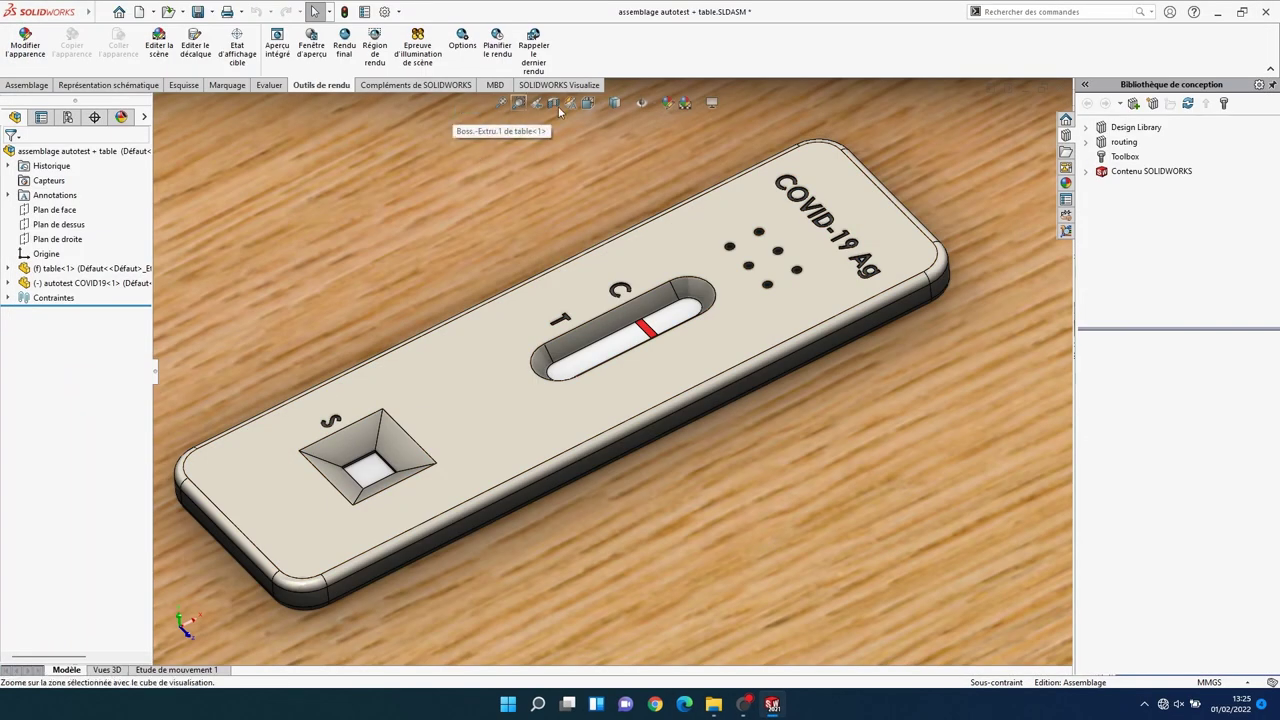
click(686, 104)
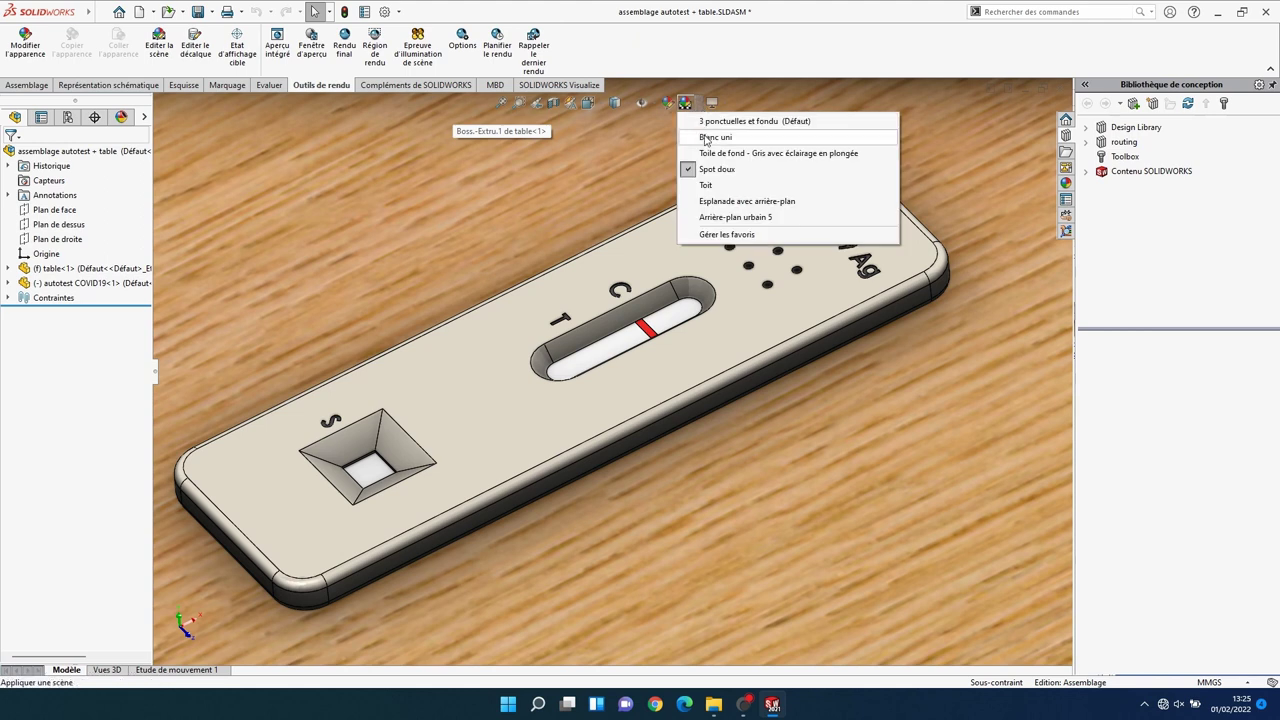
click(705, 153)
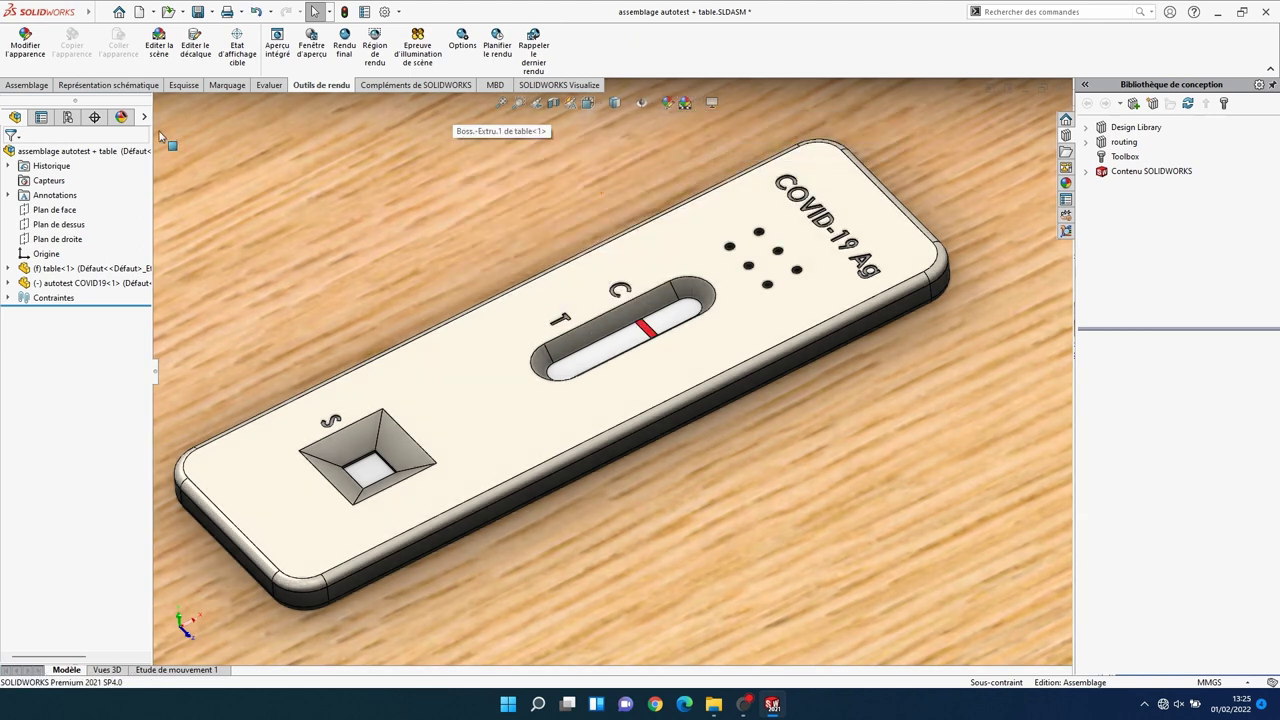
click(311, 50)
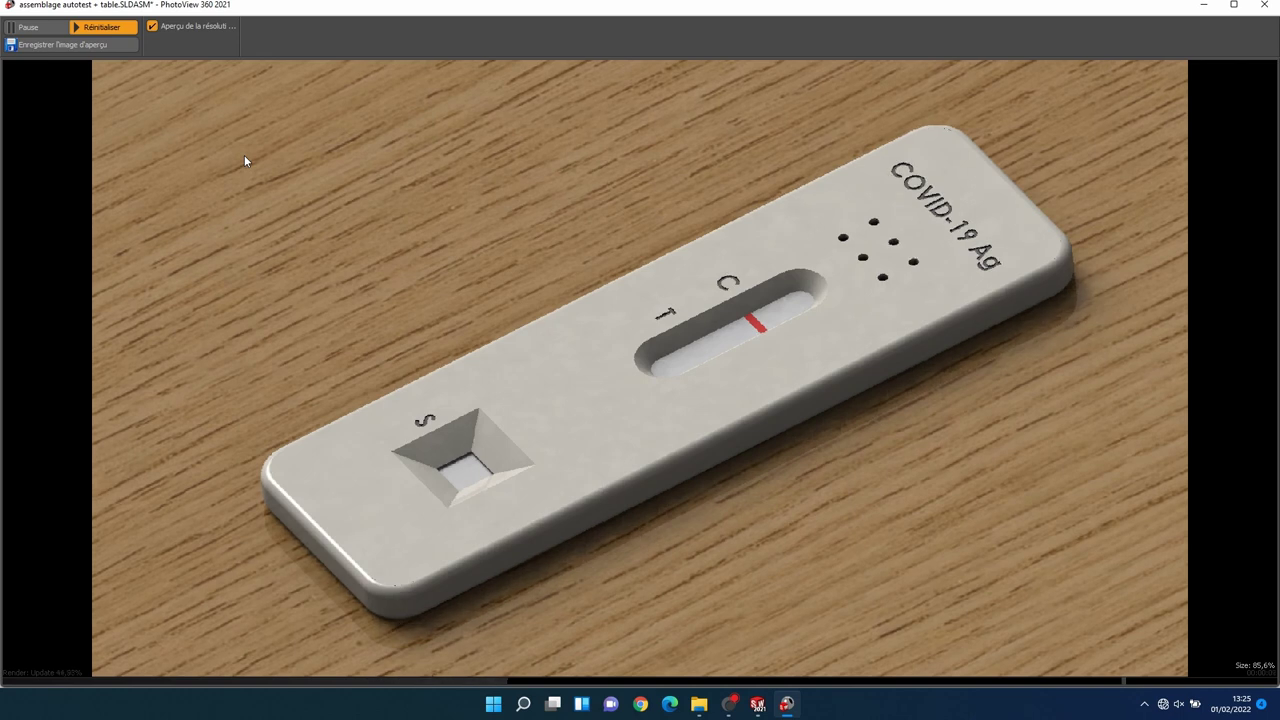
click(1264, 6)
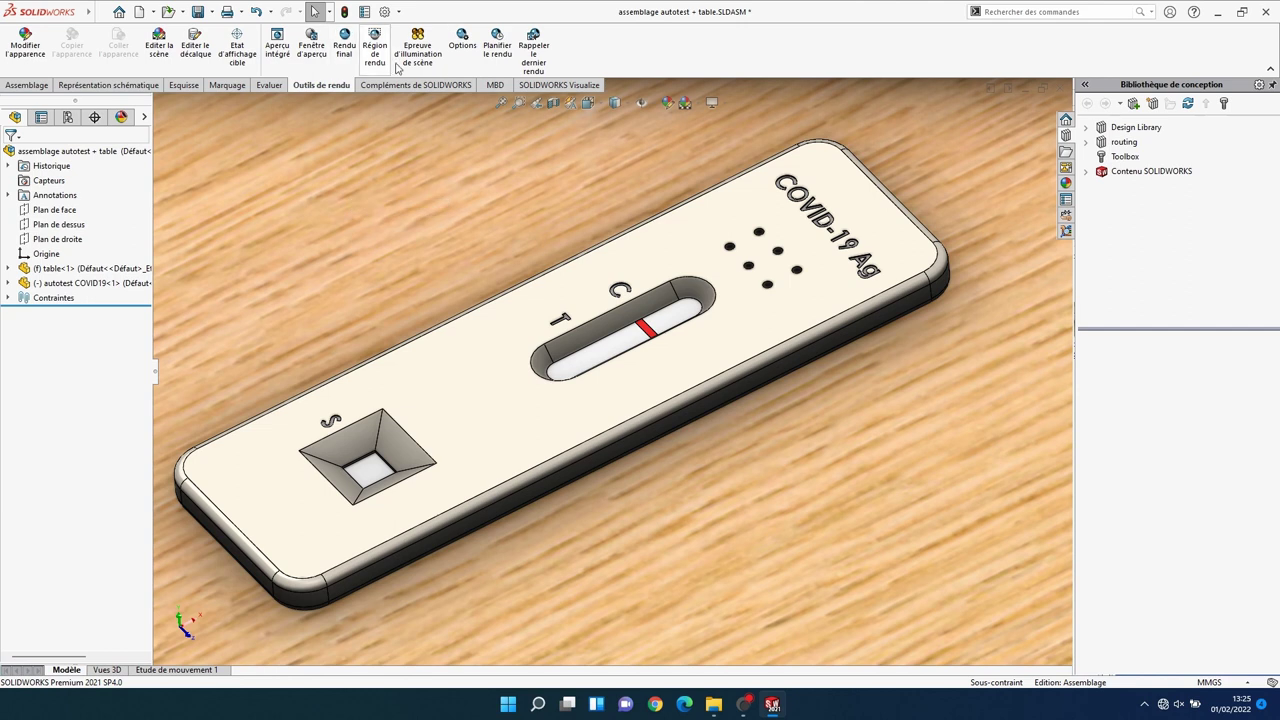
Step: Set render options to 1920×1080 PNG output with Maximale final render quality
click(476, 56)
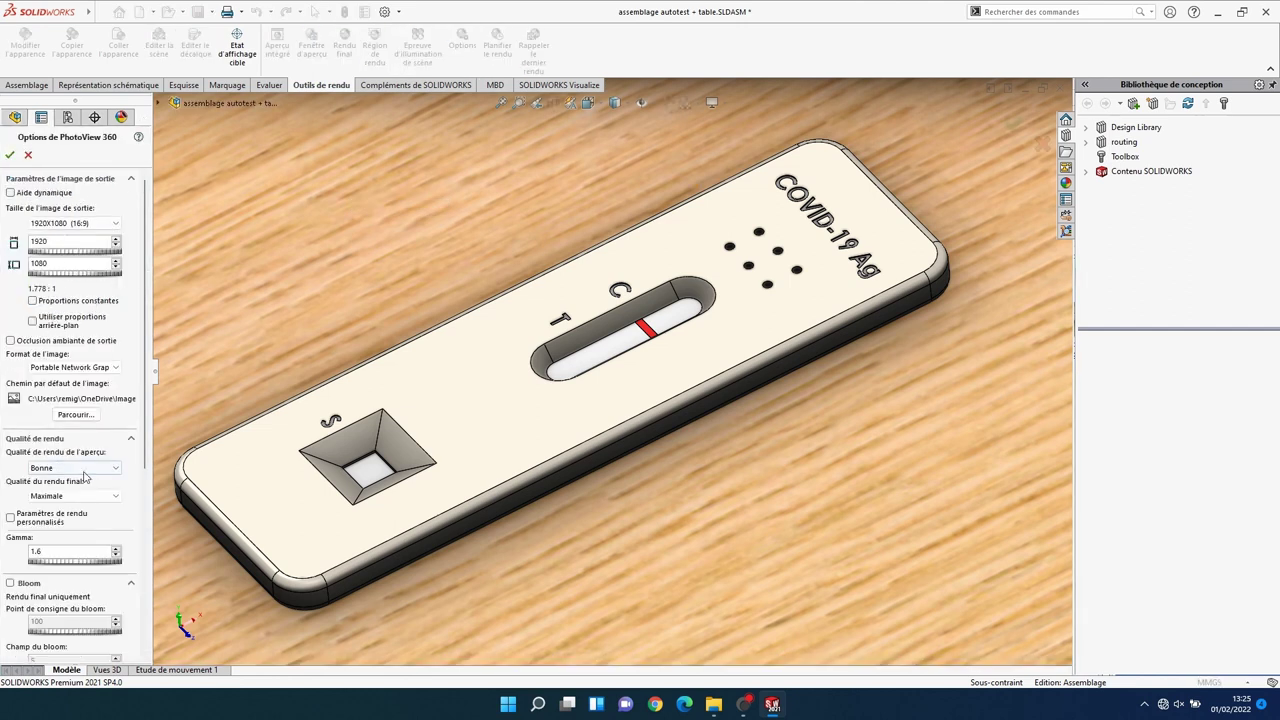
click(116, 496)
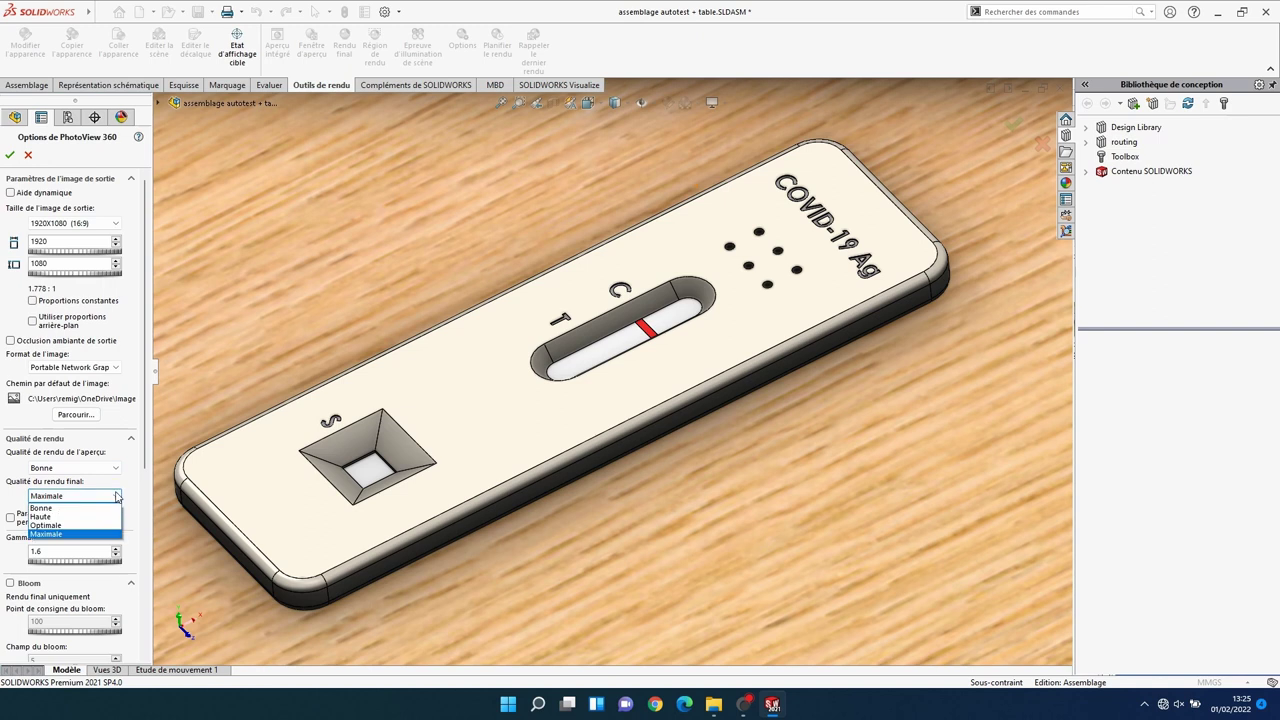
click(56, 535)
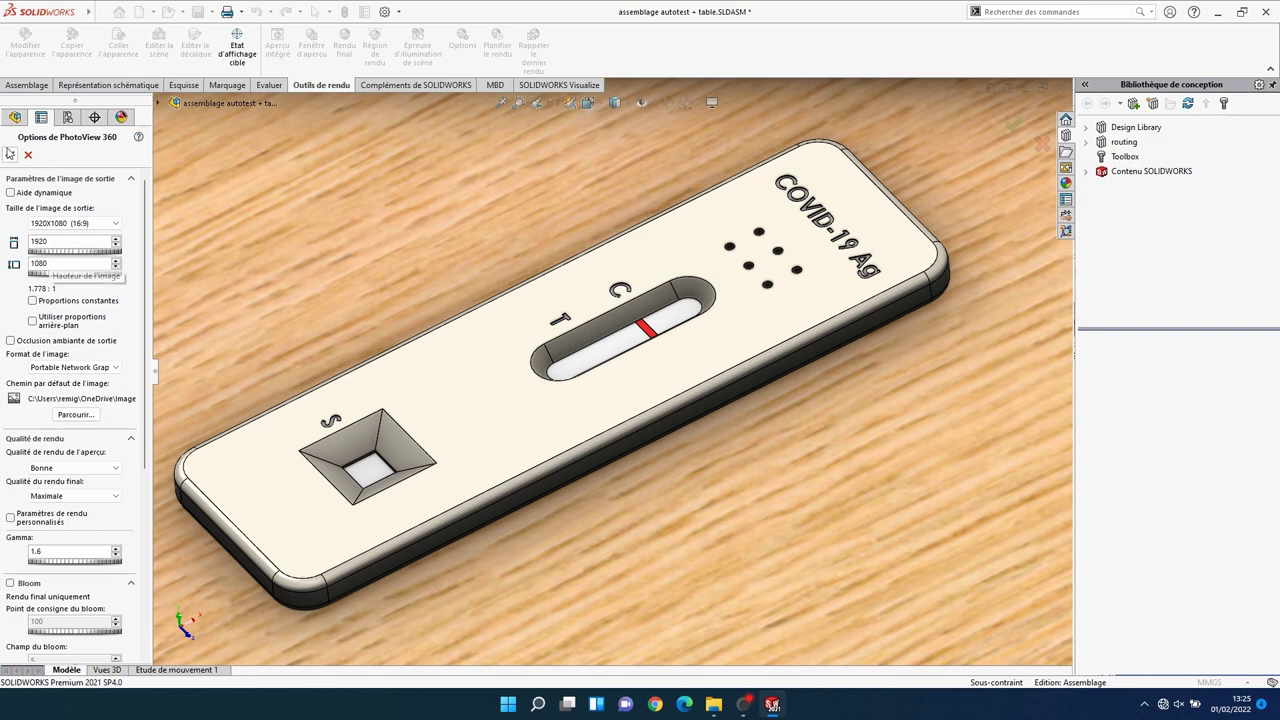
click(10, 155)
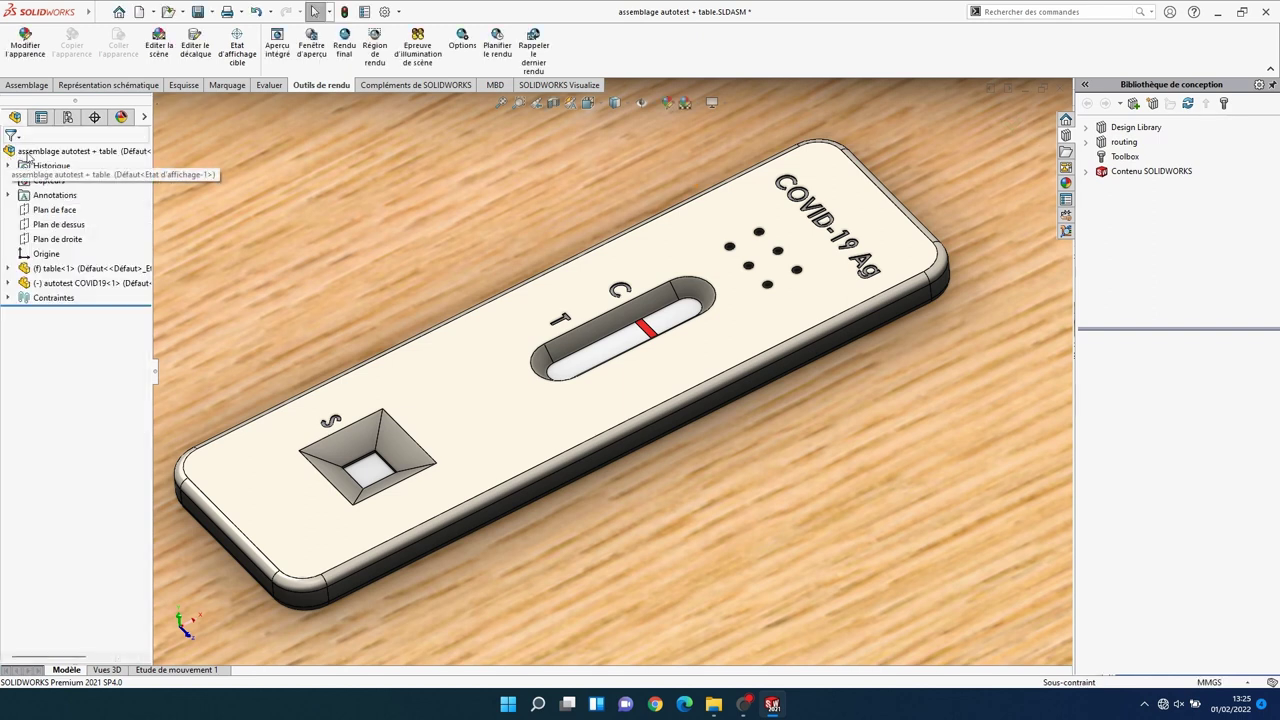
Step: Run the PhotoView 360 final render of the cassette on the oak table
click(349, 50)
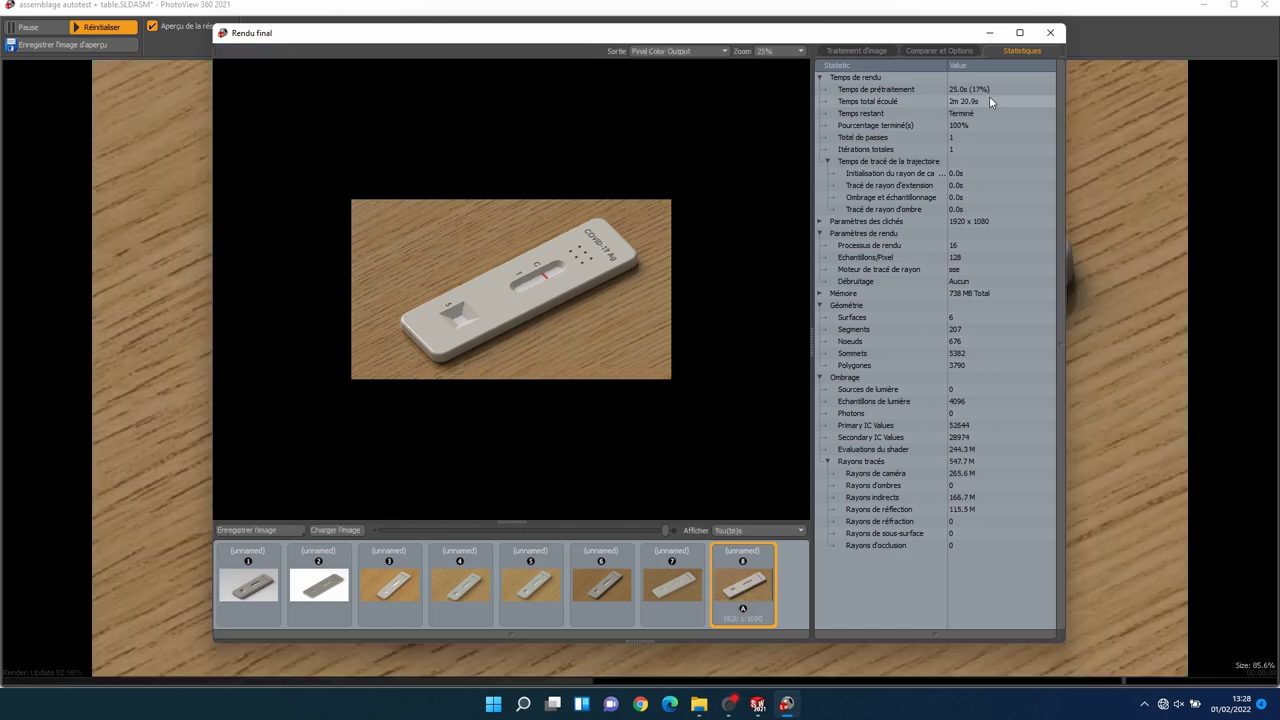
Step: Save the final render as PNG 'rendu test covit v2' and close the render window
click(268, 530)
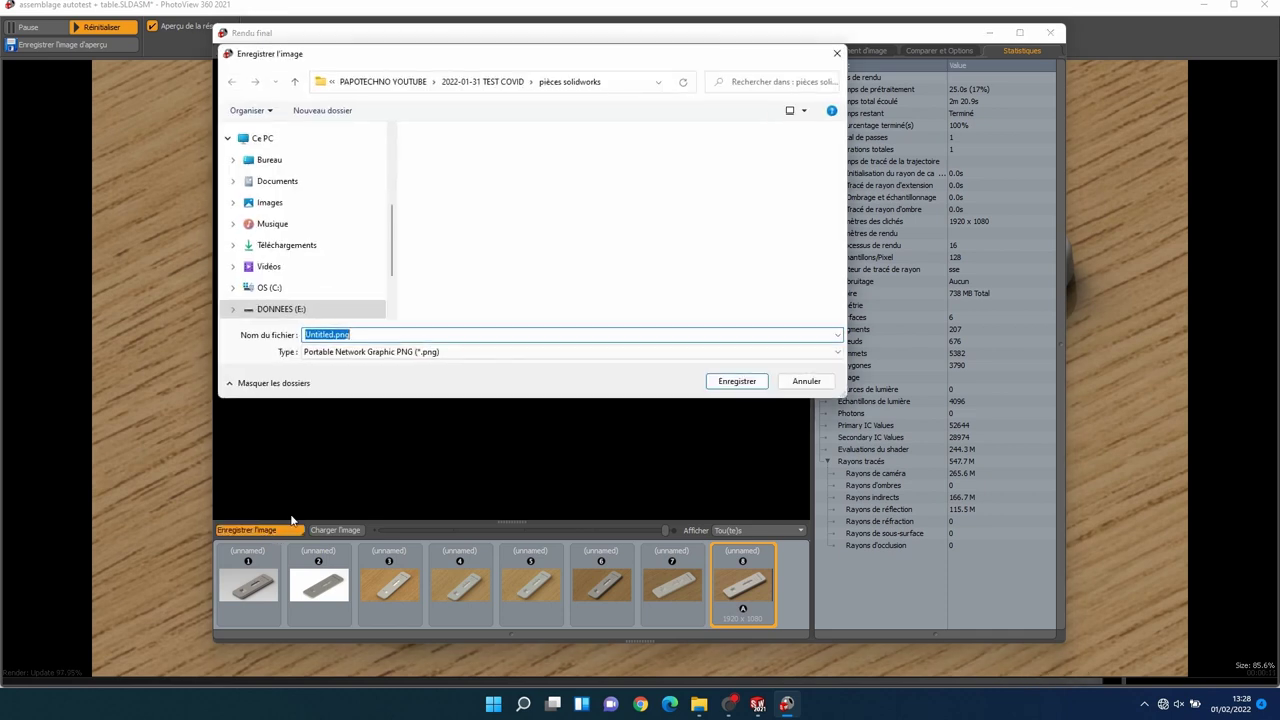
text(rendu test covi)
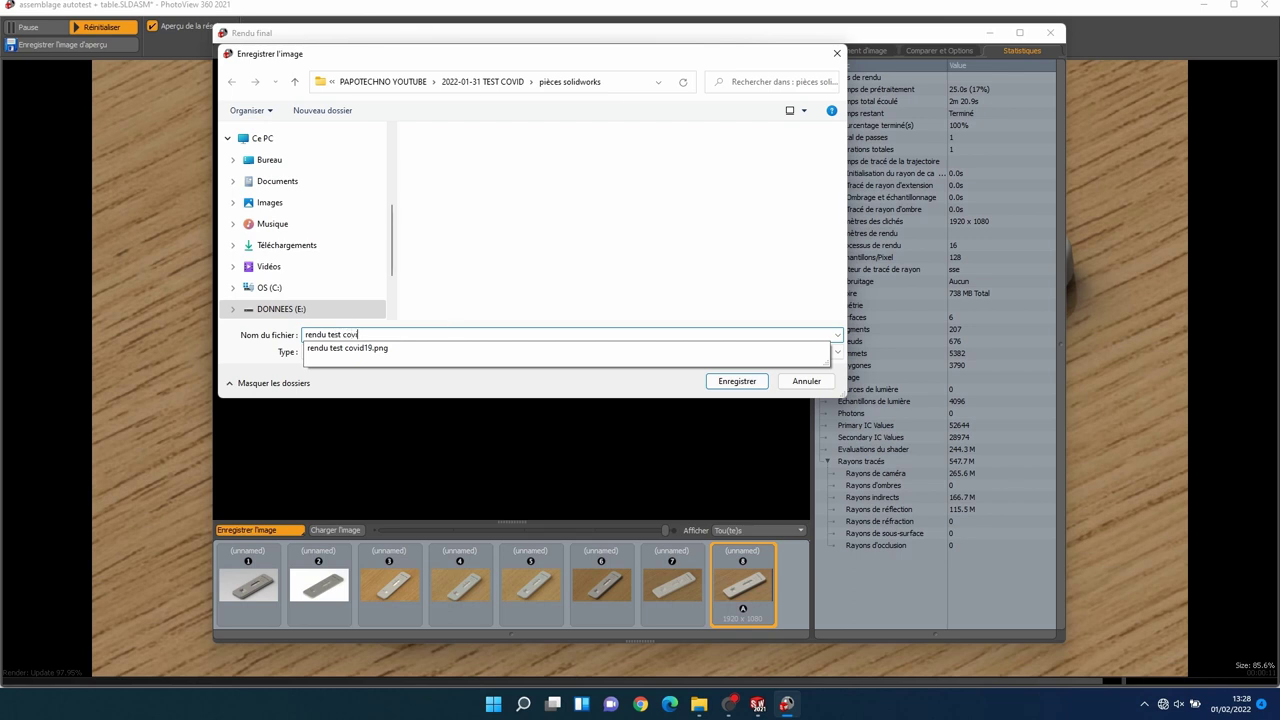
text(t v2)
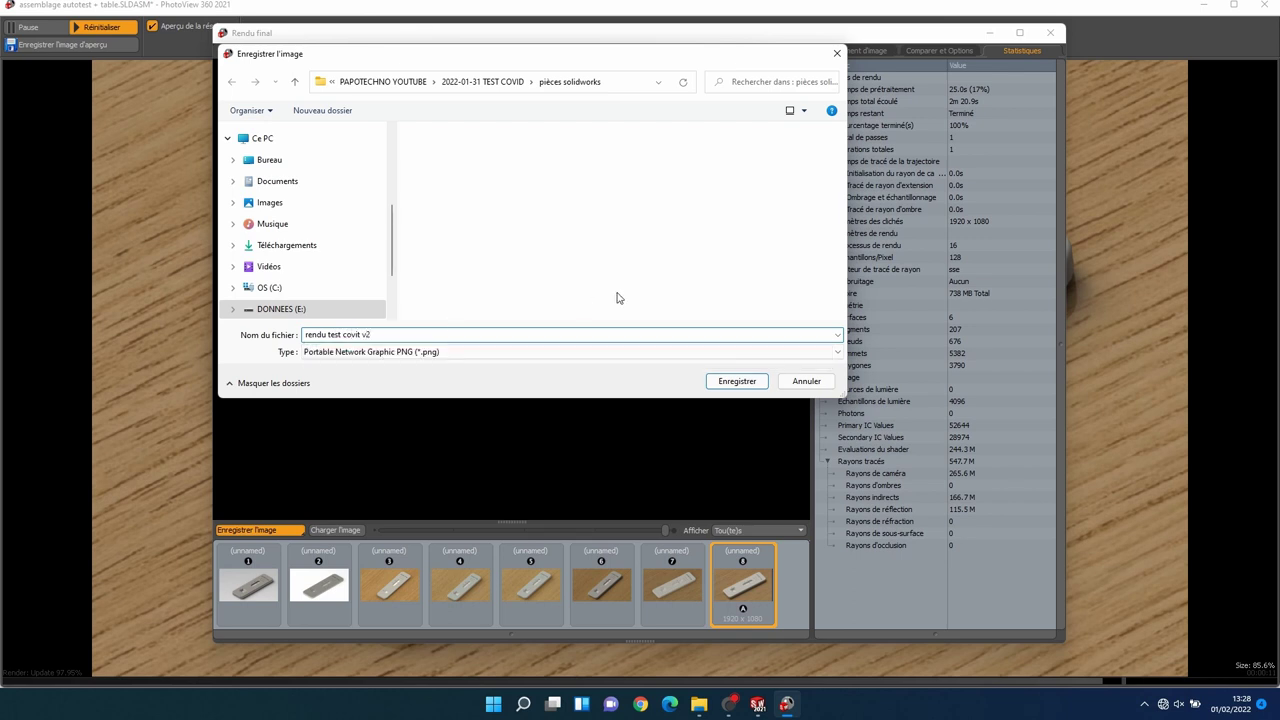
click(746, 382)
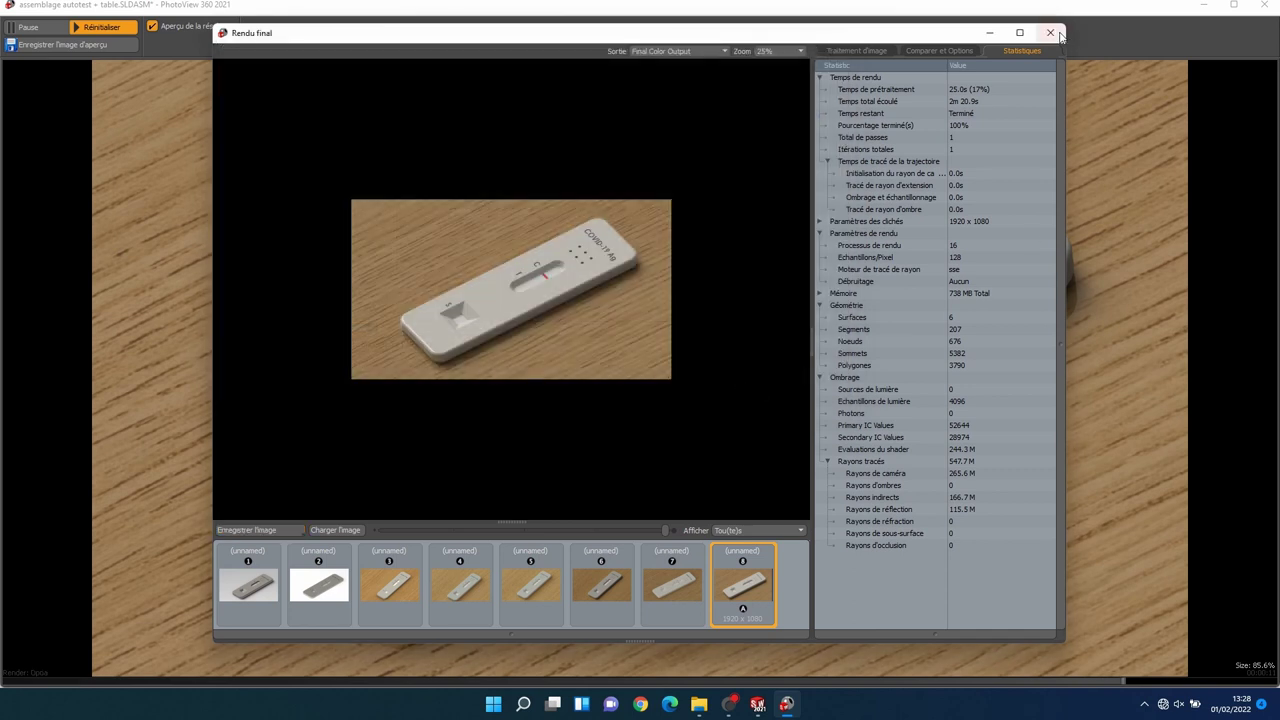
click(1050, 32)
Step: Open rendu test covit v2.png from the pièces solidworks folder in Photos
click(698, 705)
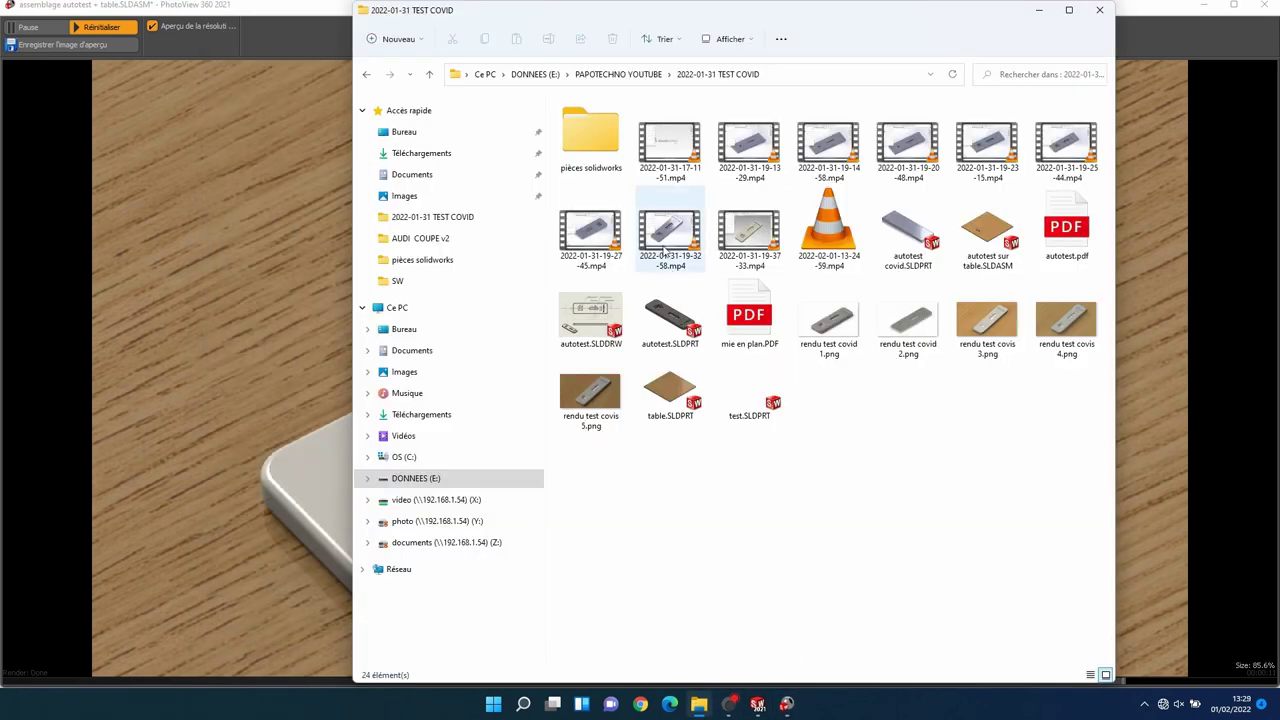
double_click(600, 146)
double_click(835, 155)
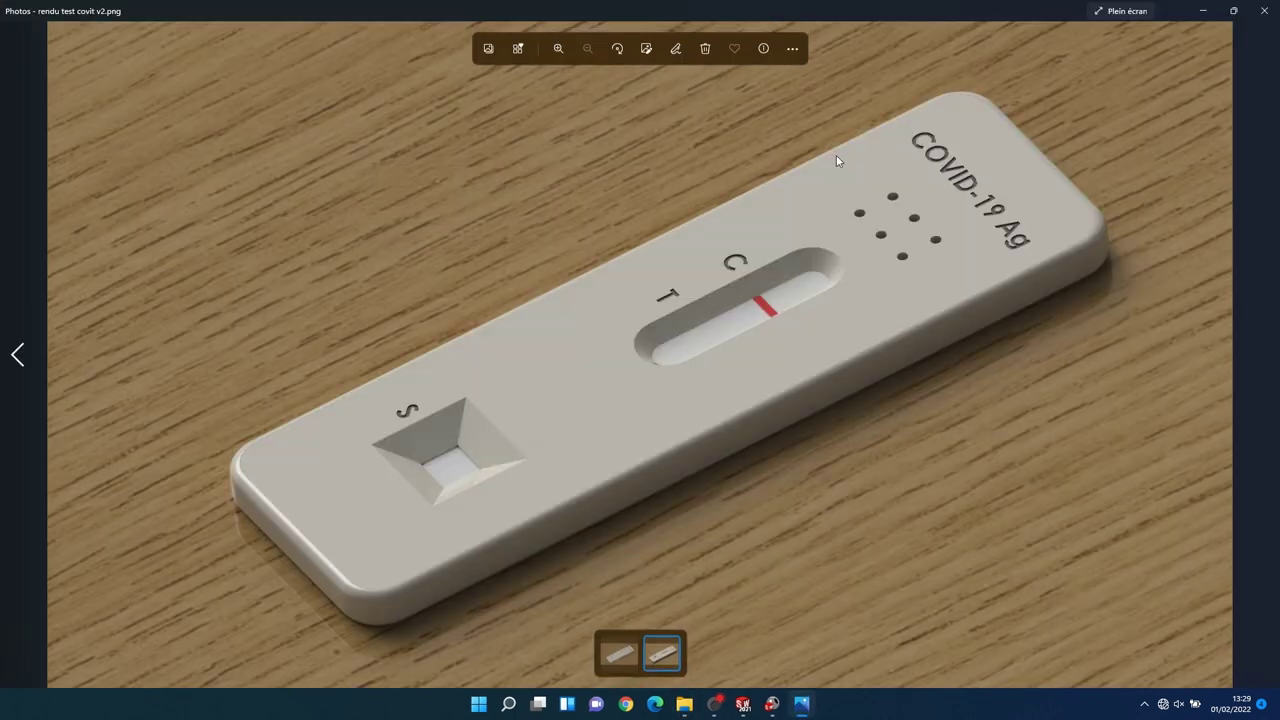